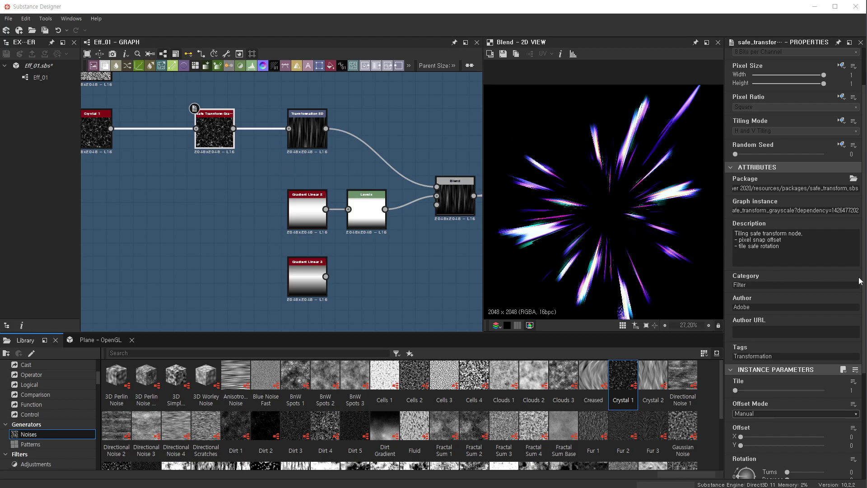
# - Test a vertical noise offset, reset it to 0, and frame the Shape, Detail and Color frames
pyautogui.moveTo(741, 446); pyautogui.dragTo(779, 446)
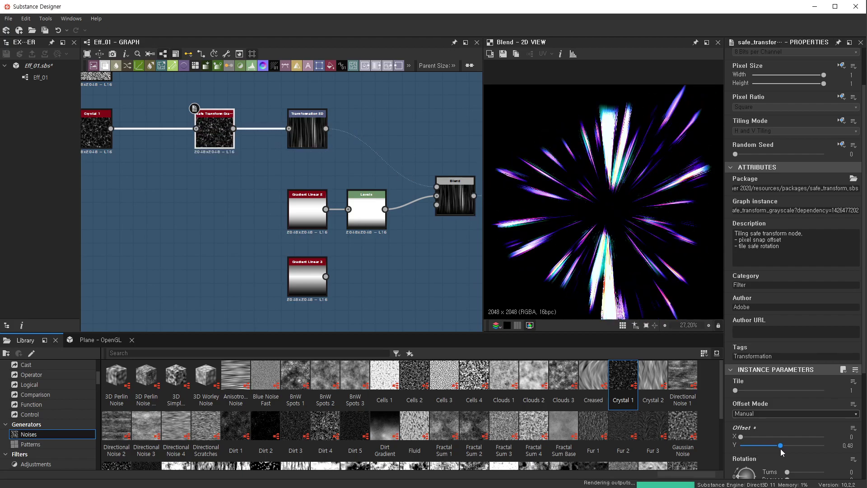
pyautogui.moveTo(780, 451); pyautogui.dragTo(734, 454)
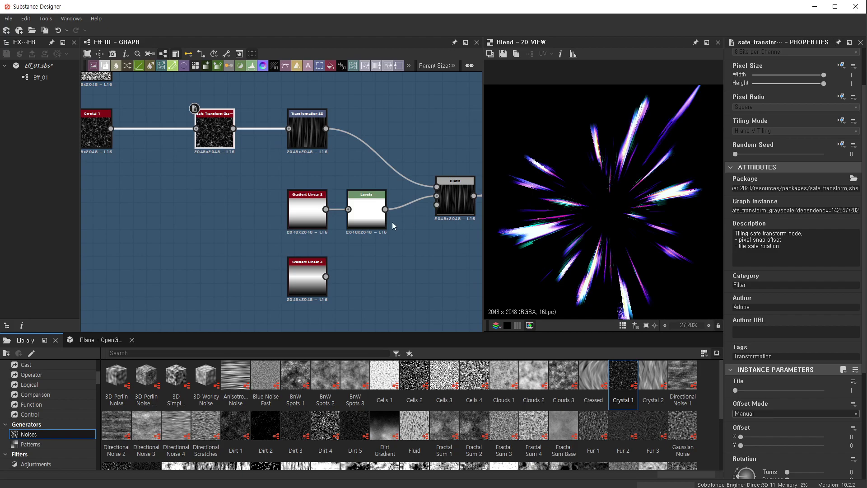
pyautogui.scroll(-4, 393, 225)
pyautogui.moveTo(433, 242); pyautogui.dragTo(408, 235, button='middle')
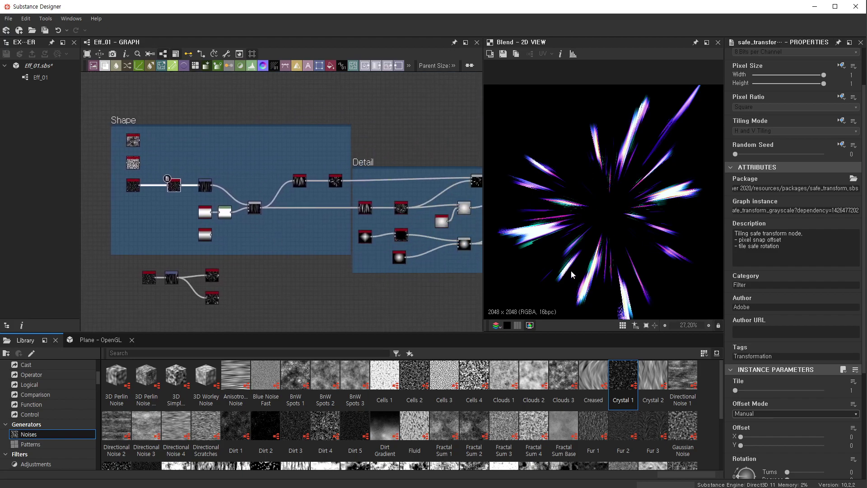
pyautogui.scroll(-4, 384, 255)
pyautogui.moveTo(406, 278); pyautogui.dragTo(382, 247, button='middle')
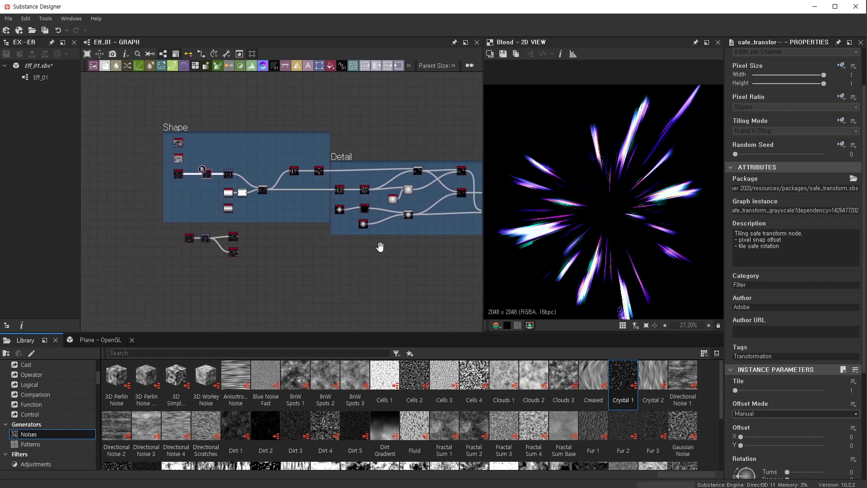
pyautogui.scroll(2, 353, 244)
pyautogui.moveTo(327, 240); pyautogui.dragTo(296, 238, button='middle')
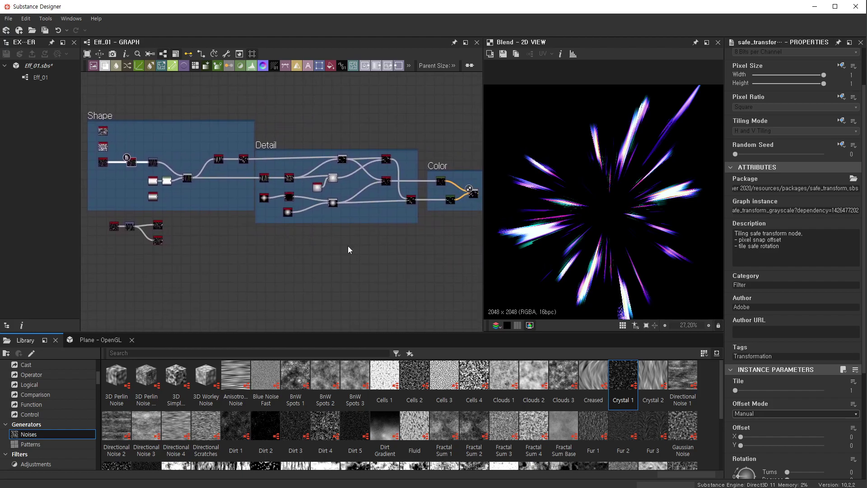
pyautogui.moveTo(355, 246); pyautogui.dragTo(330, 263, button='middle')
pyautogui.scroll(2, 230, 161)
# - Preview the Shape Mapper starburst, the Detail-frame Blend and the slope blur outputs
pyautogui.doubleClick(253, 156)
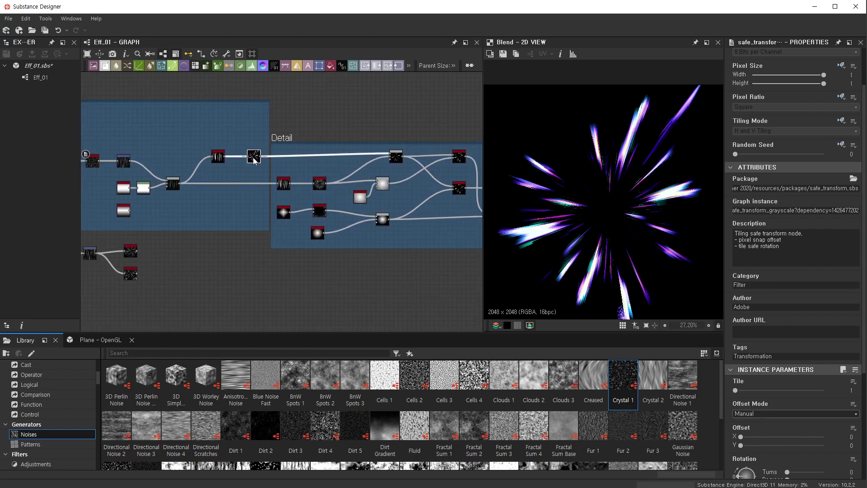
pyautogui.scroll(-1, 253, 189)
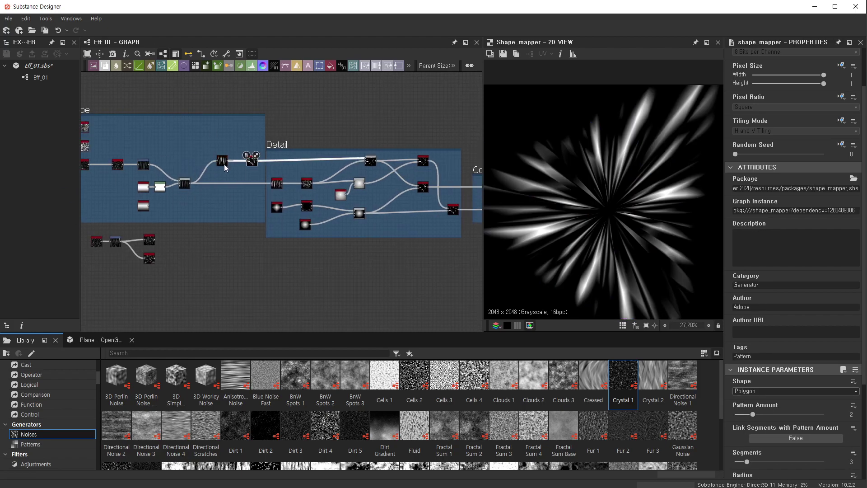
pyautogui.scroll(4, 260, 165)
pyautogui.scroll(-1, 266, 196)
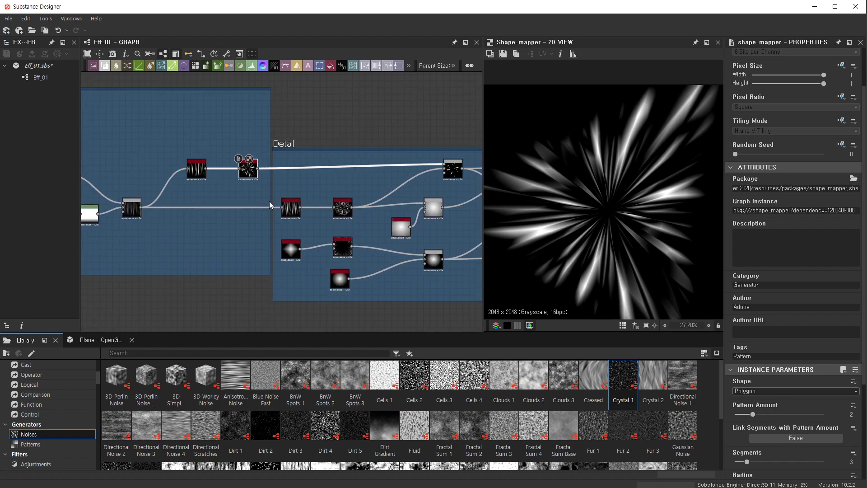
pyautogui.moveTo(414, 211); pyautogui.dragTo(354, 207, button='middle')
pyautogui.doubleClick(390, 158)
pyautogui.moveTo(449, 191); pyautogui.dragTo(393, 183, button='middle')
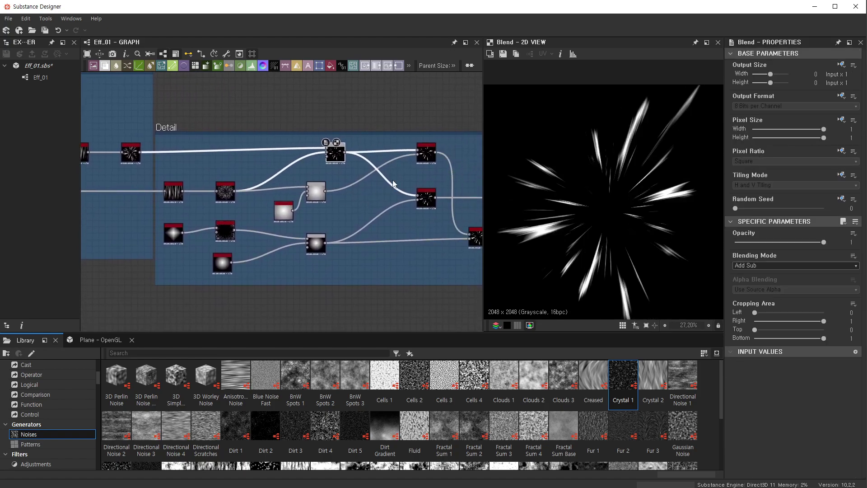
pyautogui.doubleClick(474, 236)
# - Preview the Color frame's two Gradient Maps and its final coloured Blend result
pyautogui.moveTo(429, 251); pyautogui.dragTo(341, 237, button='middle')
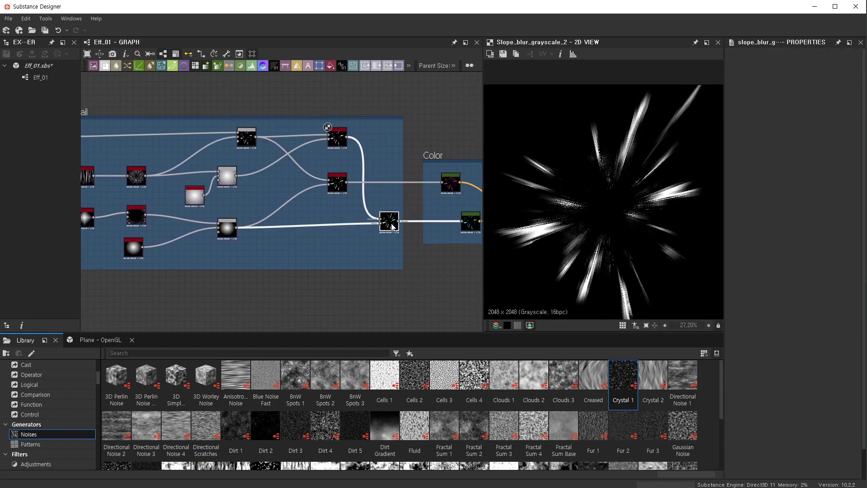
pyautogui.doubleClick(451, 184)
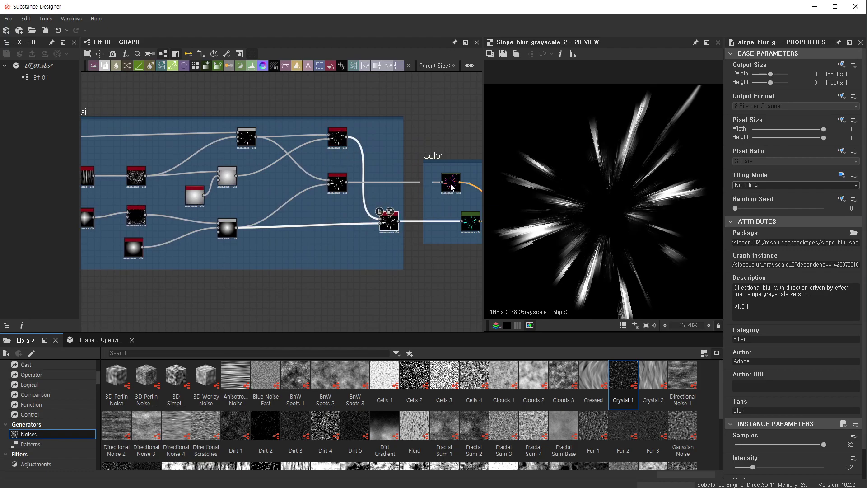
pyautogui.doubleClick(470, 221)
pyautogui.moveTo(428, 253); pyautogui.dragTo(335, 254, button='middle')
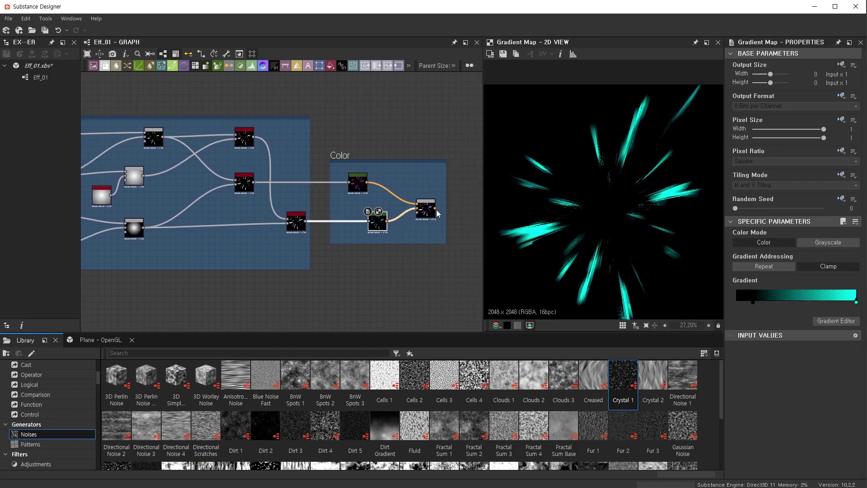
pyautogui.click(429, 210)
pyautogui.doubleClick(430, 213)
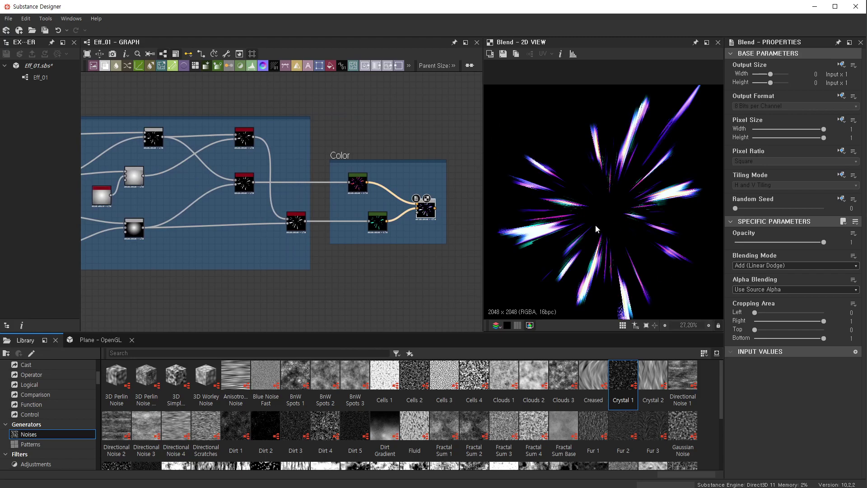
# - Box-select the three-node chain below the Shape frame and delete it
pyautogui.scroll(-2, 211, 235)
pyautogui.moveTo(210, 234)
pyautogui.mouseDown(button='middle')
pyautogui.moveTo(294, 205)
pyautogui.moveTo(215, 213)
pyautogui.mouseUp(button='middle')
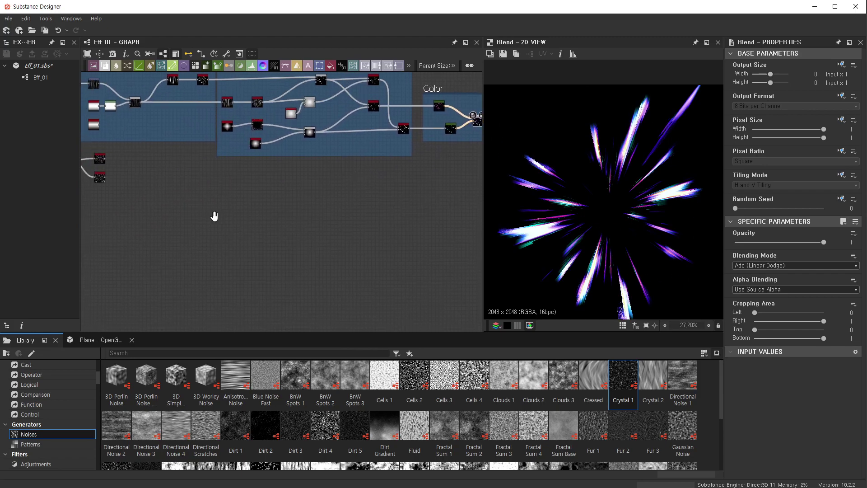
pyautogui.scroll(2, 249, 224)
pyautogui.scroll(1, 248, 224)
pyautogui.moveTo(348, 196); pyautogui.dragTo(178, 241)
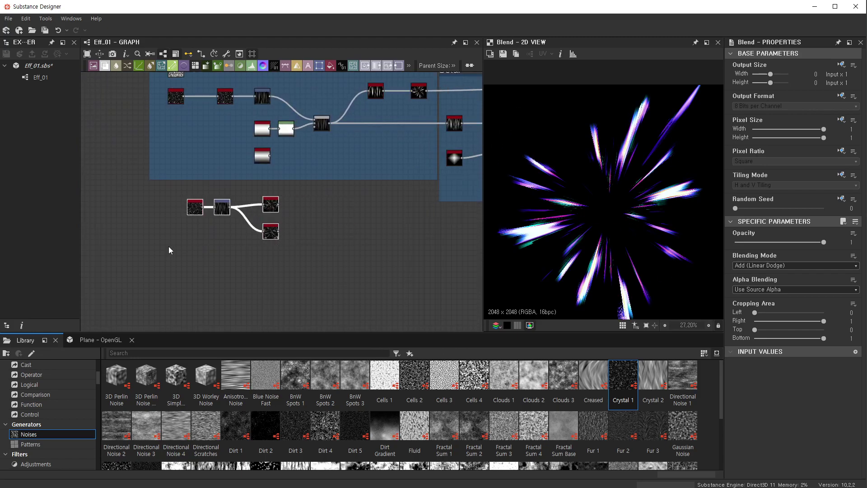
pyautogui.press('Delete')
# - Zoom back in on the Shape frame's Shape Mapper starburst node
pyautogui.moveTo(169, 248); pyautogui.dragTo(227, 300, button='middle')
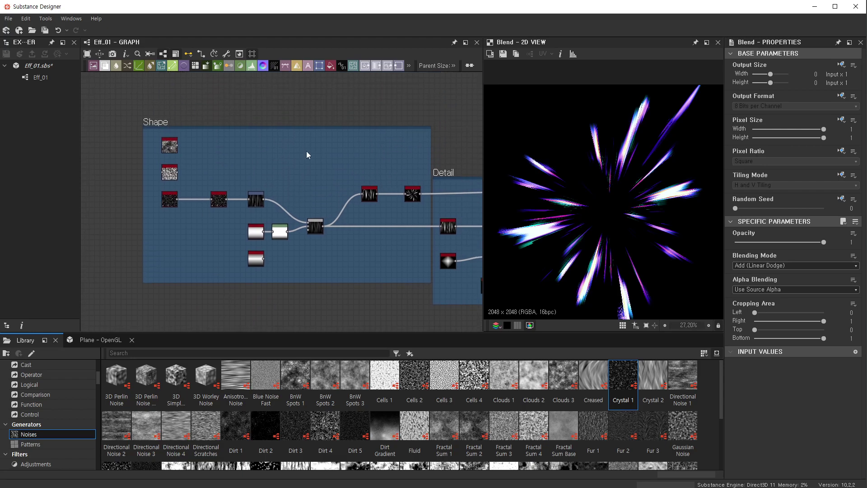
pyautogui.scroll(1, 293, 228)
pyautogui.scroll(2, 460, 199)
pyautogui.scroll(-2, 460, 199)
pyautogui.moveTo(460, 199); pyautogui.dragTo(404, 185, button='middle')
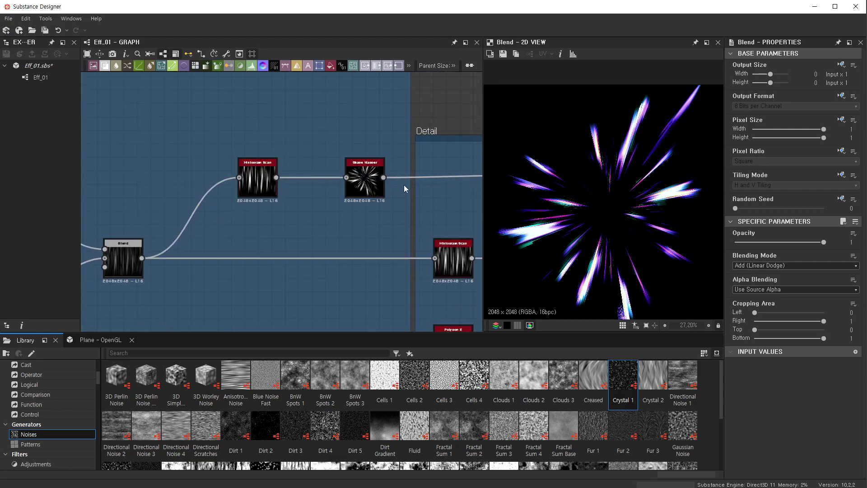
pyautogui.scroll(3, 404, 185)
pyautogui.scroll(1, 333, 180)
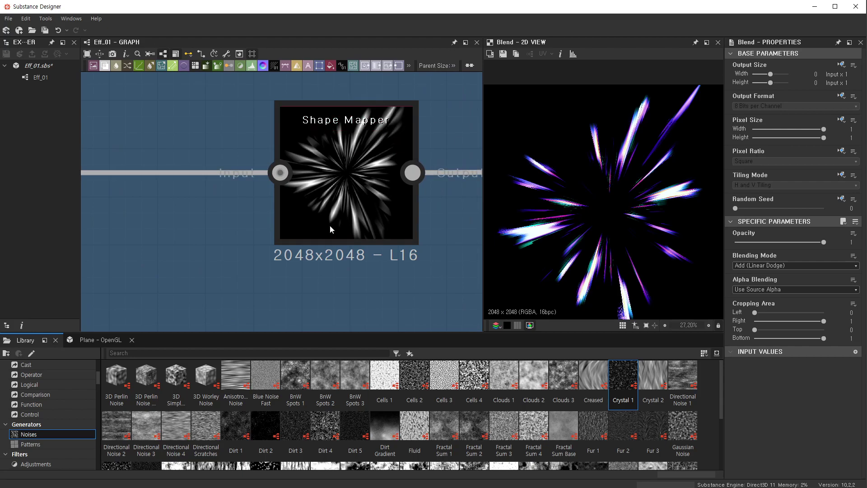
pyautogui.scroll(-3, 330, 225)
# - Preview the Shape Mapper output and pan to the empty area below the Shape frame
pyautogui.doubleClick(335, 204)
pyautogui.scroll(-2, 266, 231)
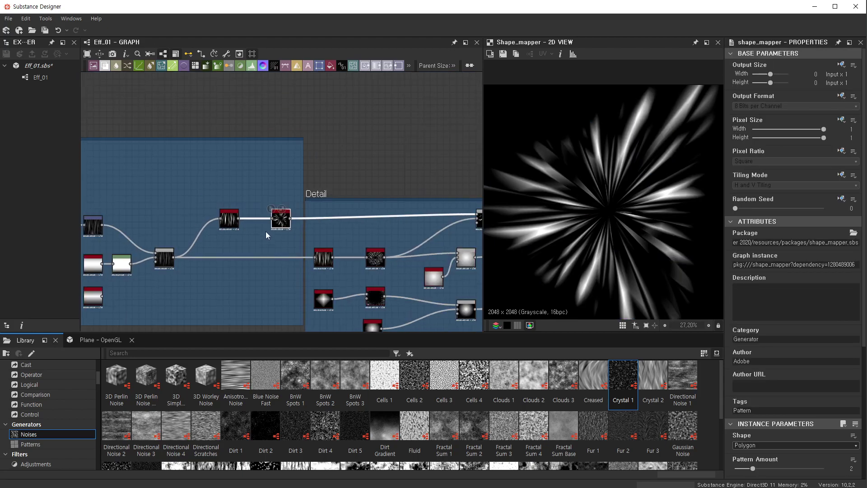
pyautogui.scroll(1, 266, 231)
pyautogui.moveTo(248, 248); pyautogui.dragTo(343, 183, button='middle')
pyautogui.scroll(-1, 296, 221)
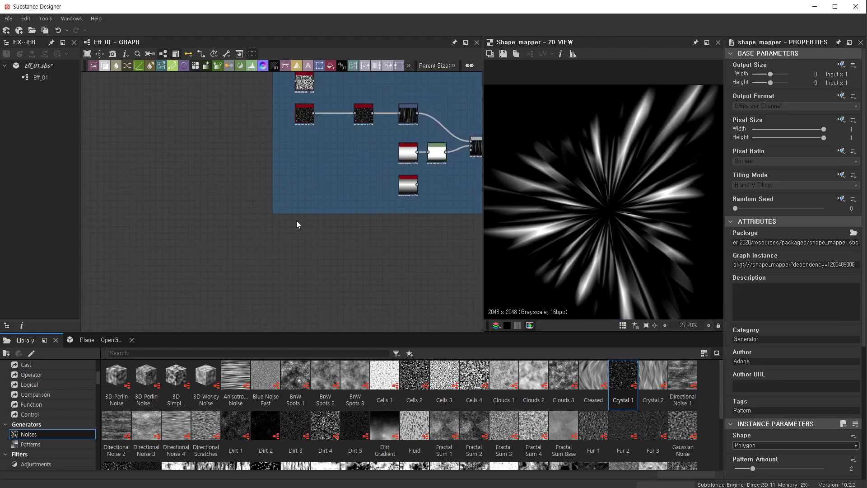
pyautogui.moveTo(296, 222); pyautogui.dragTo(277, 229, button='middle')
pyautogui.scroll(1, 278, 169)
pyautogui.scroll(-1, 294, 170)
# - Add a Crystal 1 noise node via the 'cry' search and position it below the Shape frame
pyautogui.press('space')
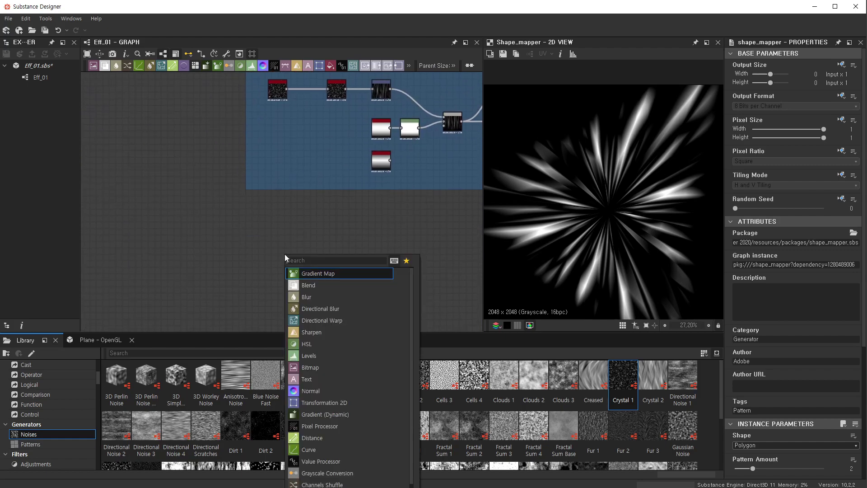
pyautogui.write('cry')
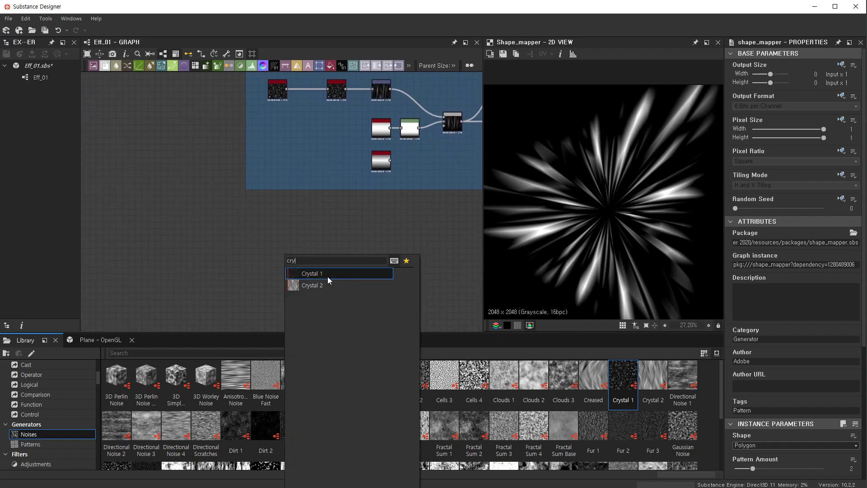
pyautogui.click(327, 276)
pyautogui.moveTo(292, 256); pyautogui.dragTo(298, 245)
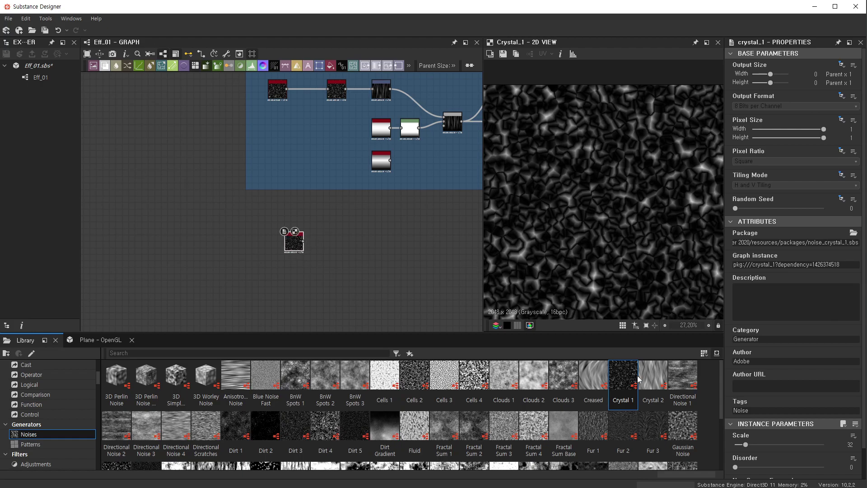
pyautogui.moveTo(623, 375)
pyautogui.mouseDown()
pyautogui.moveTo(305, 264)
pyautogui.moveTo(357, 285)
pyautogui.mouseUp()
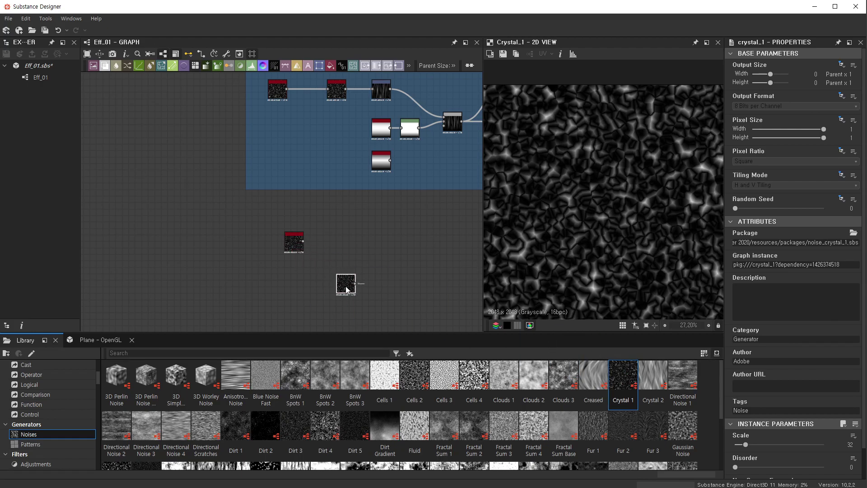
pyautogui.scroll(2, 304, 252)
pyautogui.click(273, 235)
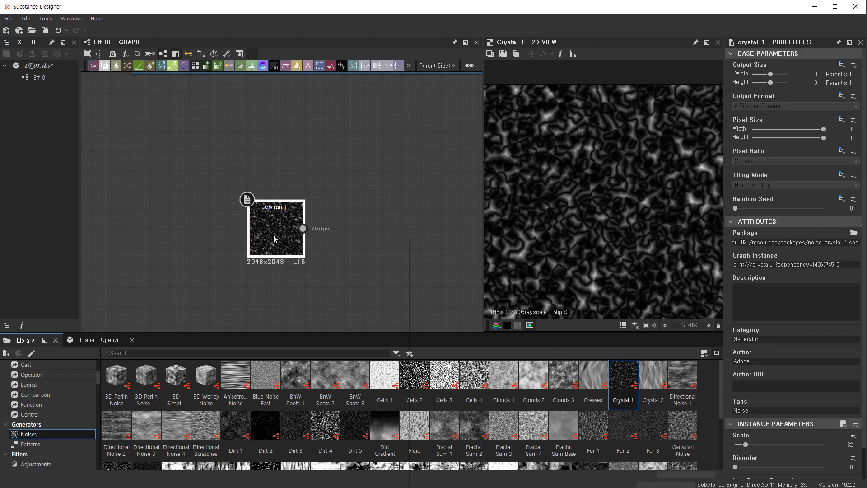
pyautogui.press('space')
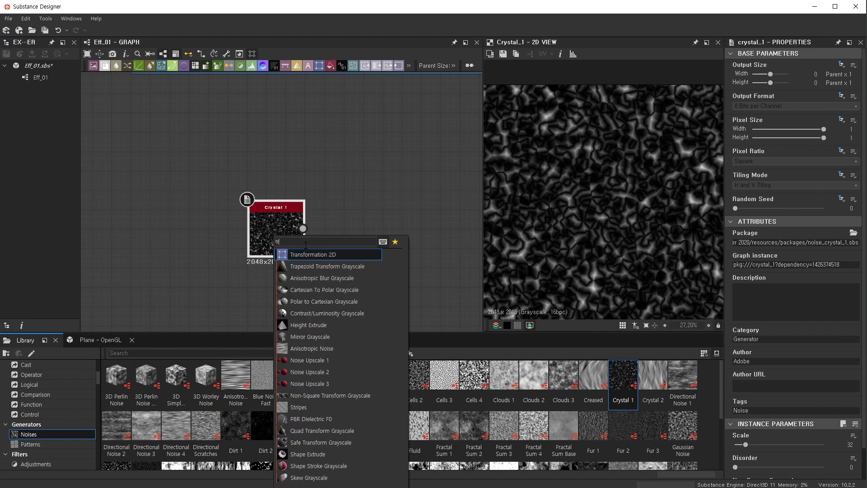
# - Add a Transformation 2D after Crystal 1, trying Stretch Height values 20, 50 and 200%
pyautogui.click(313, 255)
pyautogui.moveTo(379, 239); pyautogui.dragTo(375, 242)
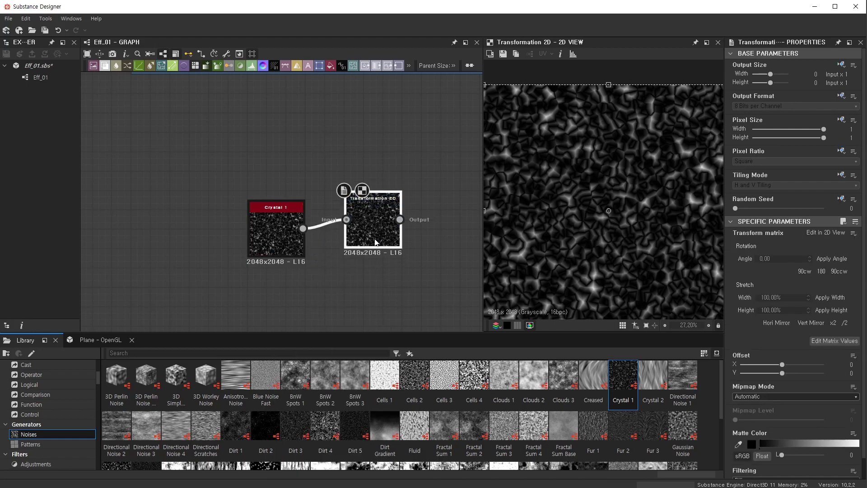
pyautogui.press('f')
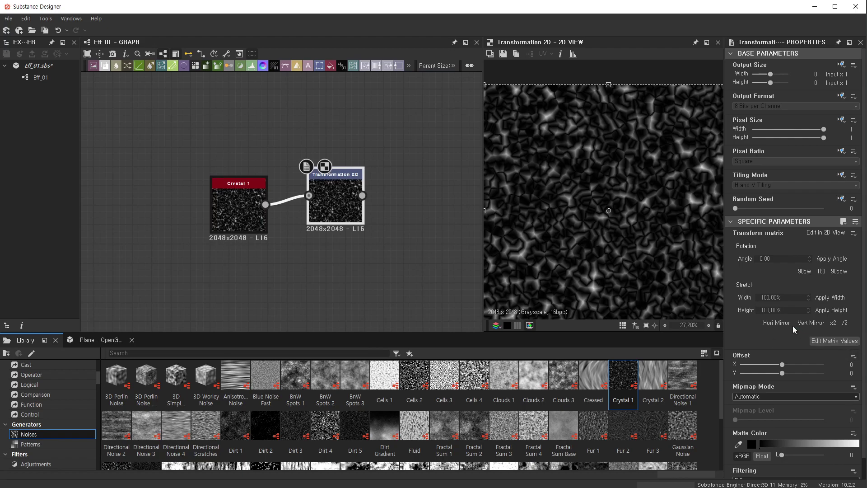
pyautogui.doubleClick(773, 310)
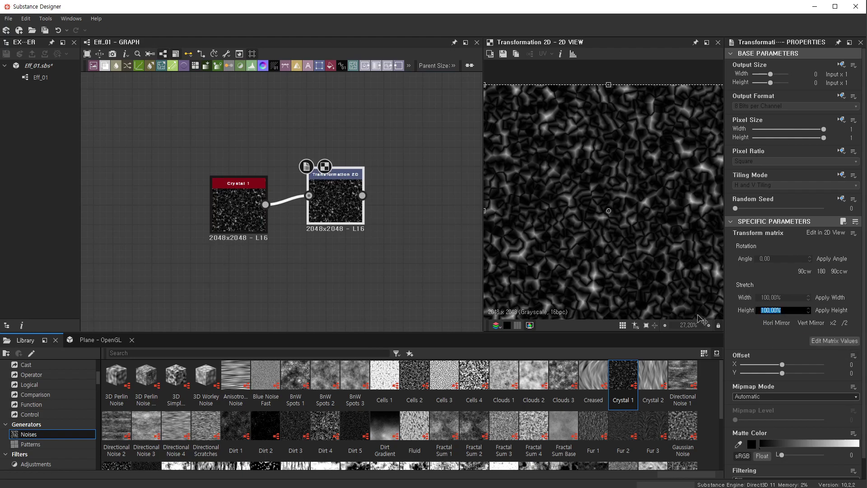
pyautogui.write('20')
pyautogui.press('Return')
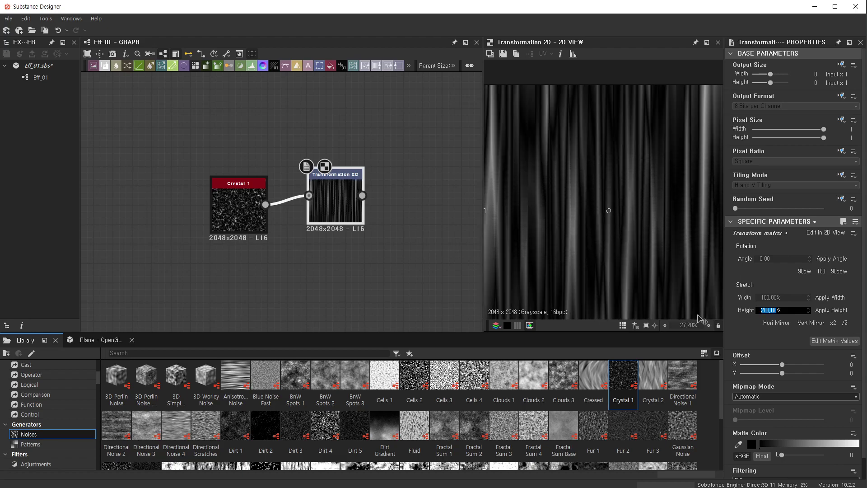
pyautogui.write('5')
pyautogui.press('Return')
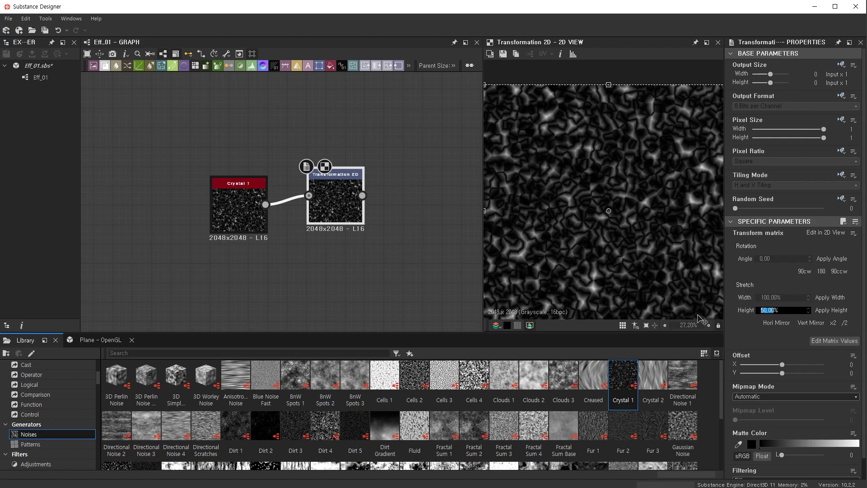
pyautogui.write('200')
pyautogui.press('Return')
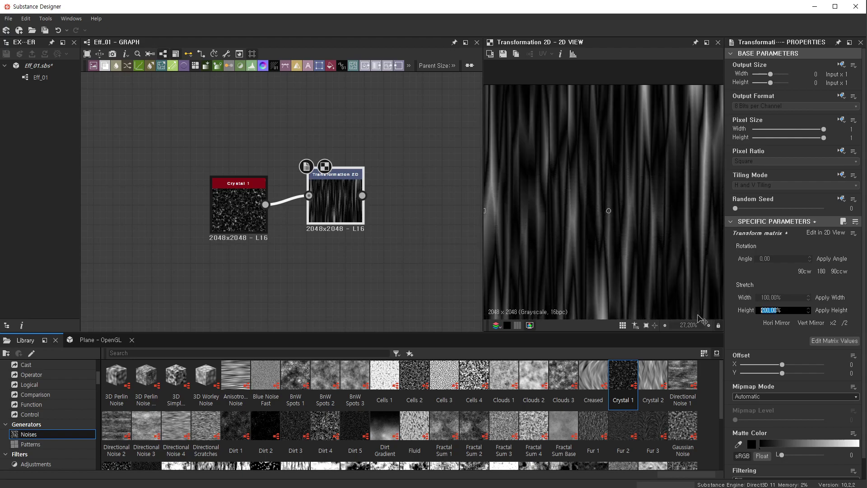
# - Undo the 200% edit to keep a 50% height stretch and make room in the graph
pyautogui.scroll(-3, 619, 232)
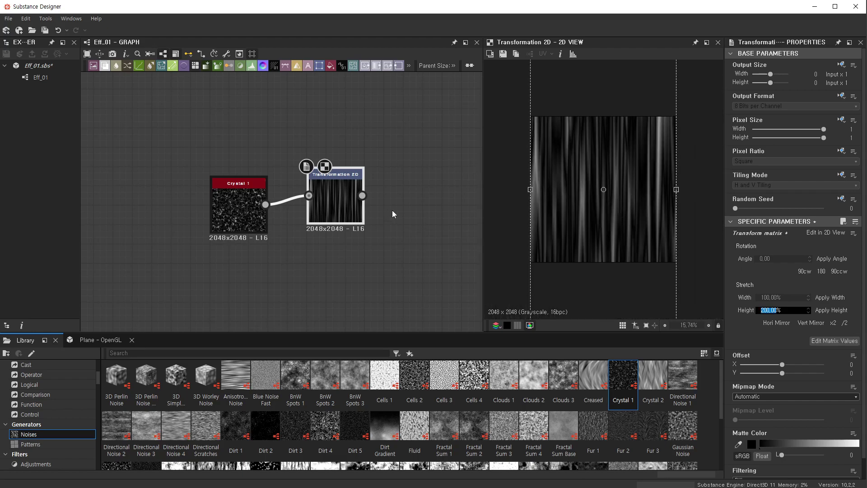
pyautogui.hotkey('ctrl', 'z')
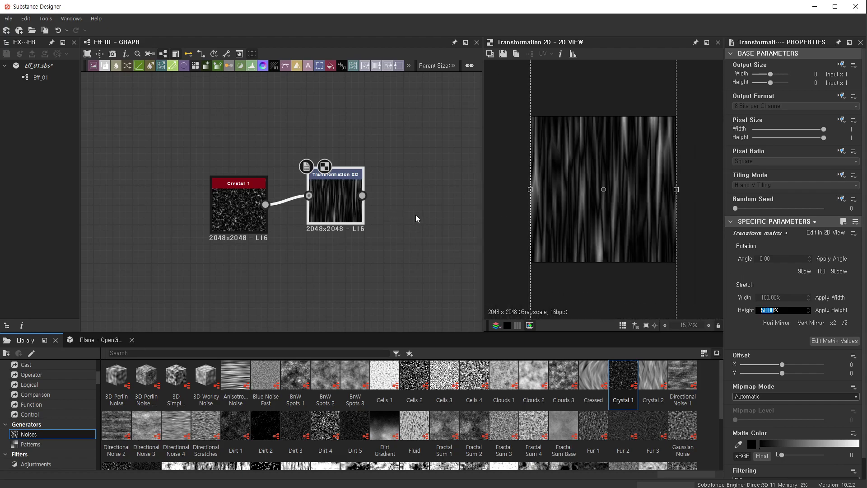
pyautogui.click(357, 243)
pyautogui.scroll(-1, 357, 243)
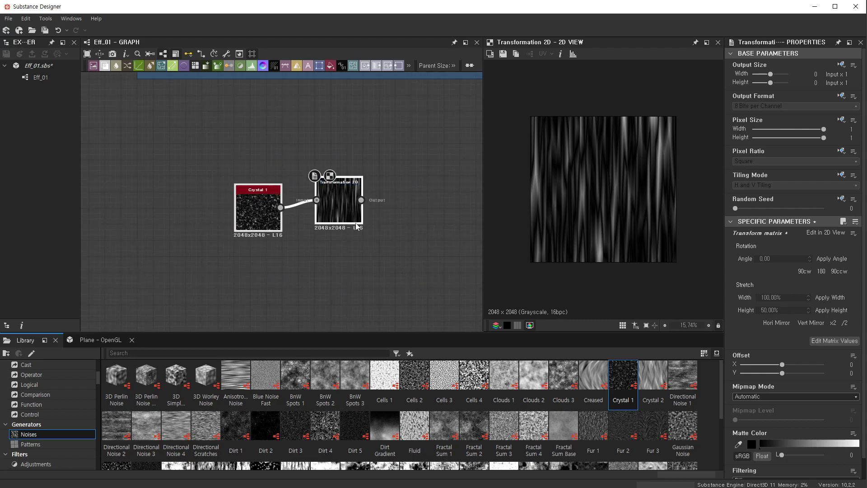
pyautogui.moveTo(357, 243); pyautogui.dragTo(302, 224, button='middle')
# - Add a Shape Mapper via the 'sha' search and wire the Transformation 2D output into it
pyautogui.press('space')
pyautogui.write('sh')
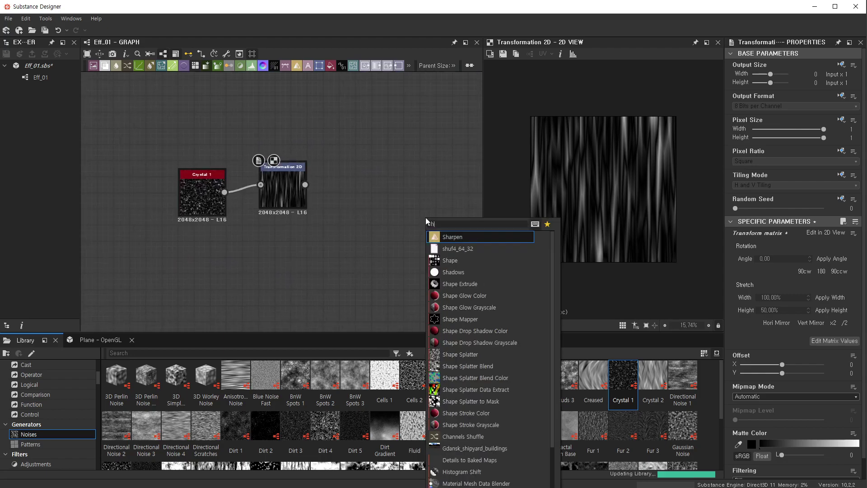
pyautogui.write('a')
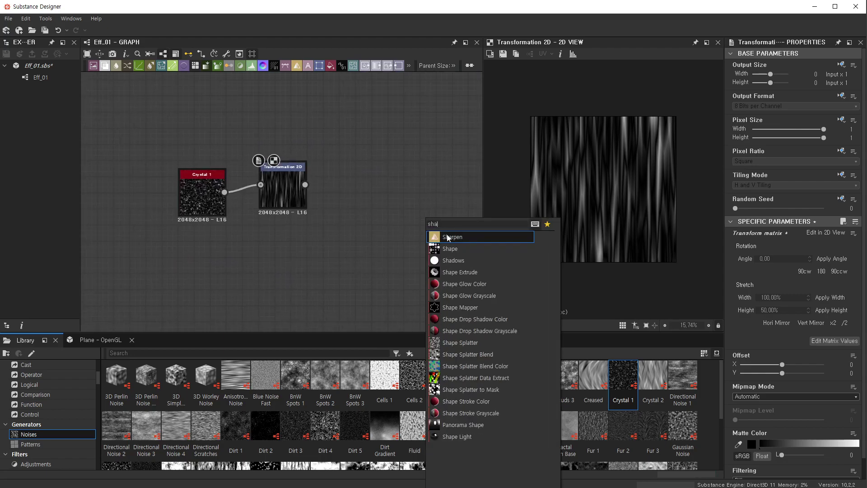
pyautogui.click(456, 307)
pyautogui.moveTo(305, 184)
pyautogui.mouseDown()
pyautogui.moveTo(406, 217)
pyautogui.moveTo(426, 197)
pyautogui.mouseUp()
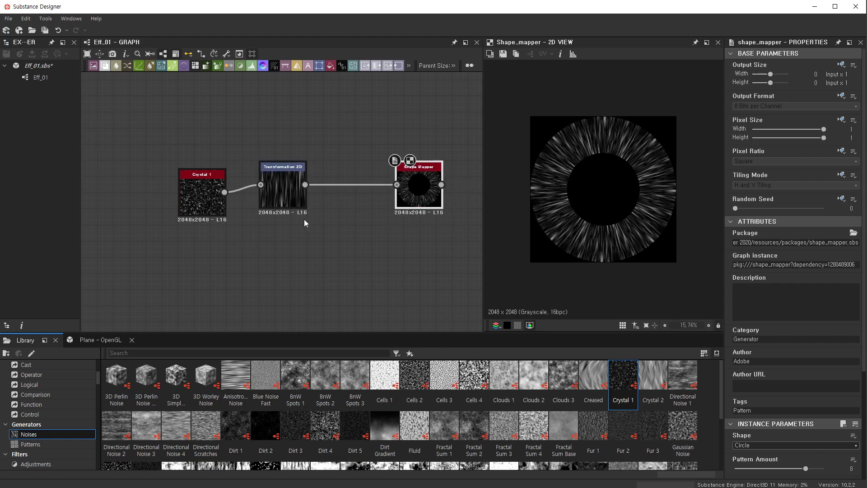
pyautogui.click(285, 194)
pyautogui.click(440, 205)
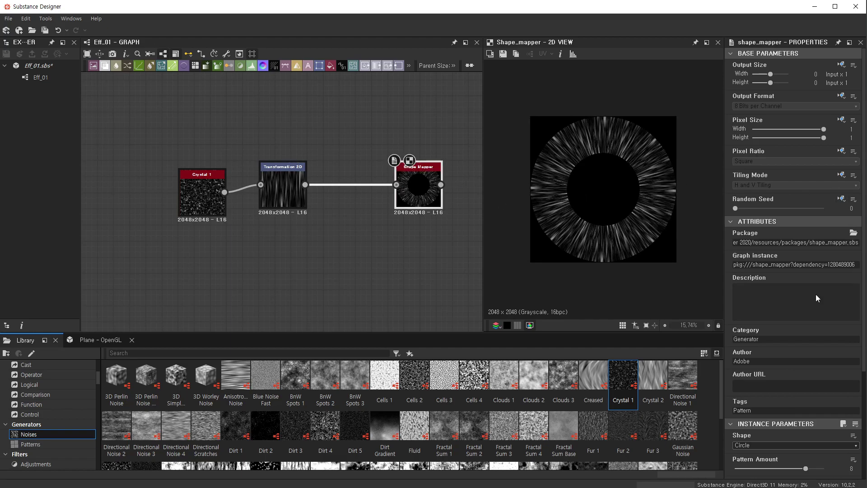
pyautogui.scroll(-5, 816, 294)
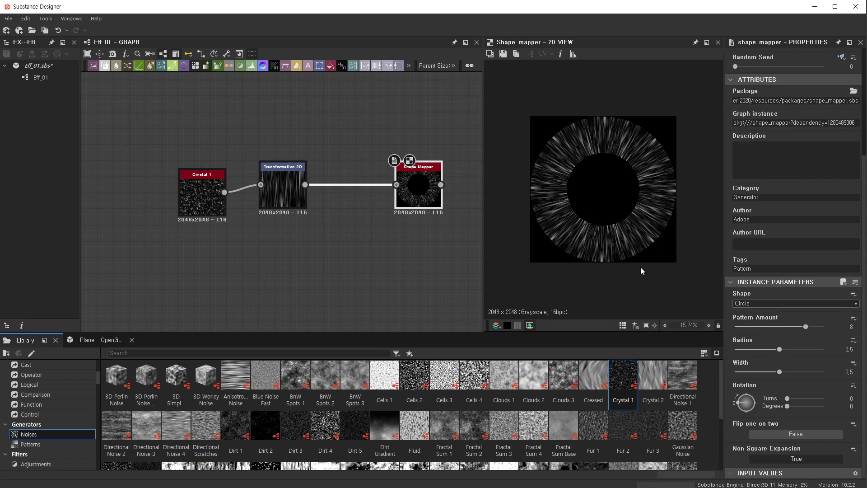
# - Switch the Shape Mapper to Polygon, lowering Pattern Amount to 1 and reducing the sides
pyautogui.click(768, 305)
pyautogui.click(761, 320)
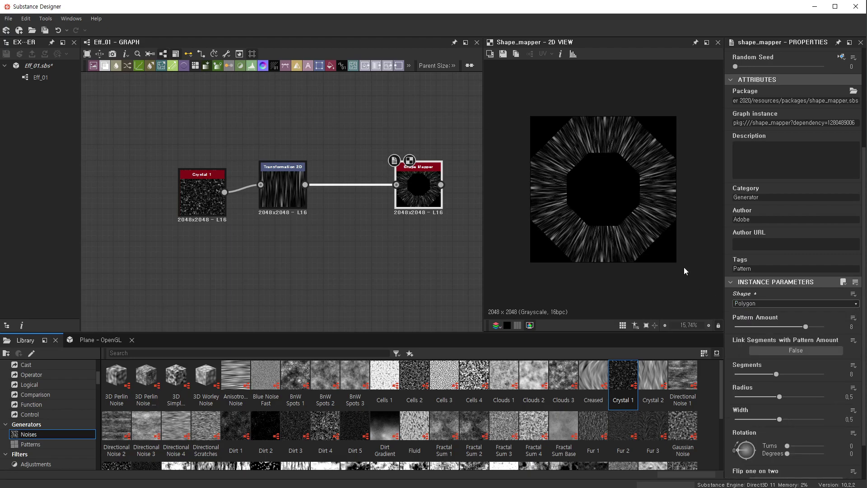
pyautogui.moveTo(805, 326); pyautogui.dragTo(753, 327)
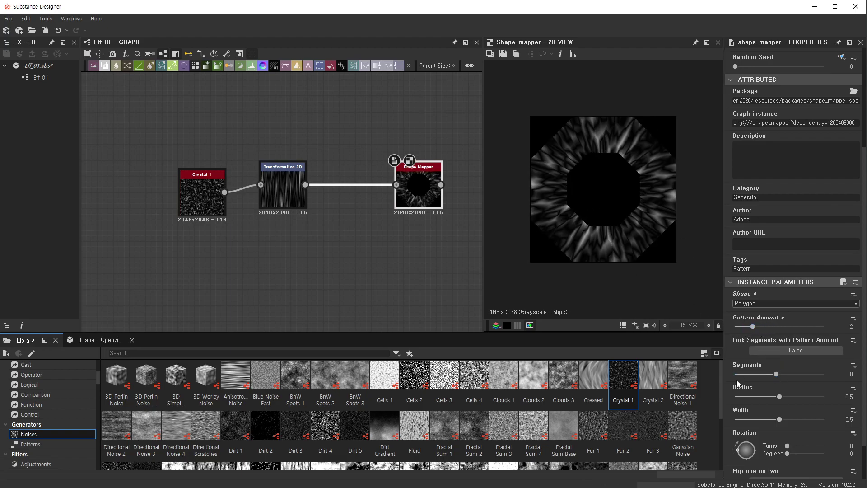
pyautogui.moveTo(777, 375); pyautogui.dragTo(746, 381)
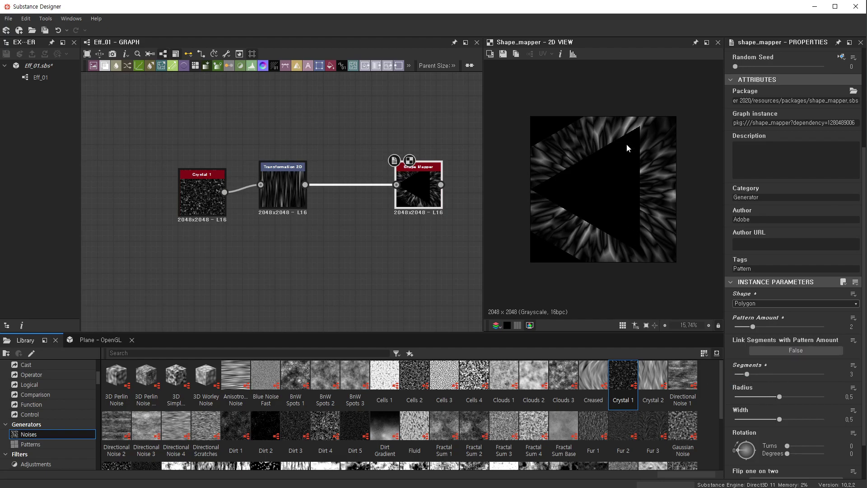
pyautogui.scroll(5, 275, 185)
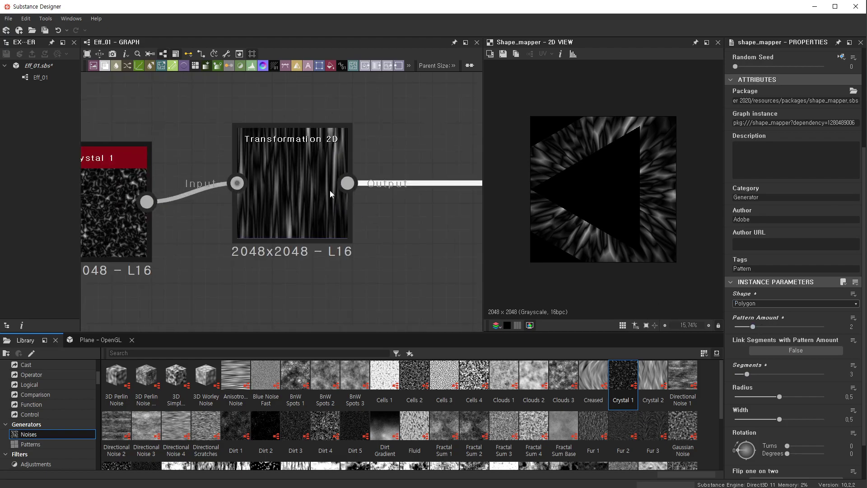
pyautogui.moveTo(751, 331); pyautogui.dragTo(743, 333)
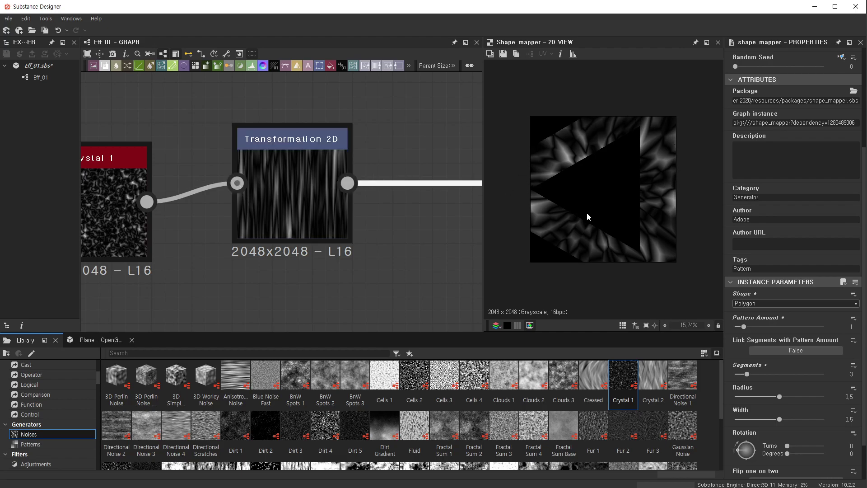
pyautogui.moveTo(748, 327)
pyautogui.mouseDown()
pyautogui.moveTo(779, 327)
pyautogui.moveTo(745, 328)
pyautogui.mouseUp()
# - Shrink the radius, widen the streaks to about 0.89, and compare Flip one on two on and off
pyautogui.moveTo(780, 396); pyautogui.dragTo(737, 397)
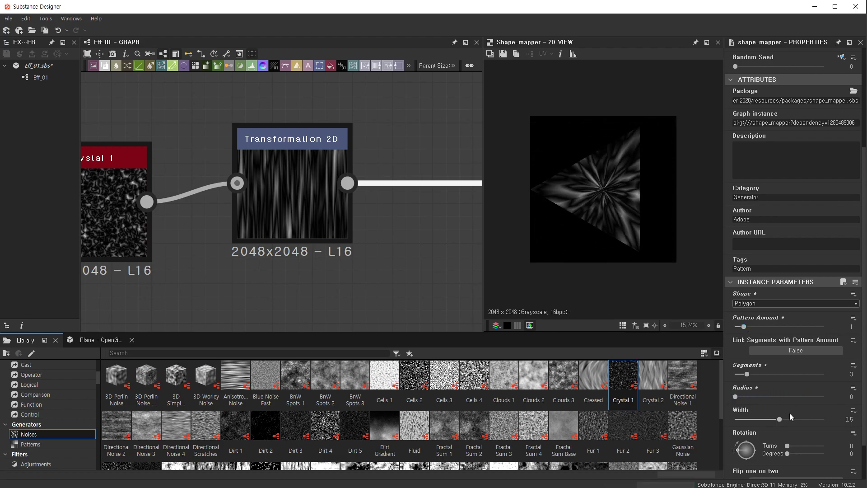
pyautogui.moveTo(781, 420)
pyautogui.mouseDown()
pyautogui.moveTo(816, 421)
pyautogui.moveTo(803, 406)
pyautogui.moveTo(745, 429)
pyautogui.mouseUp()
pyautogui.scroll(-2, 787, 430)
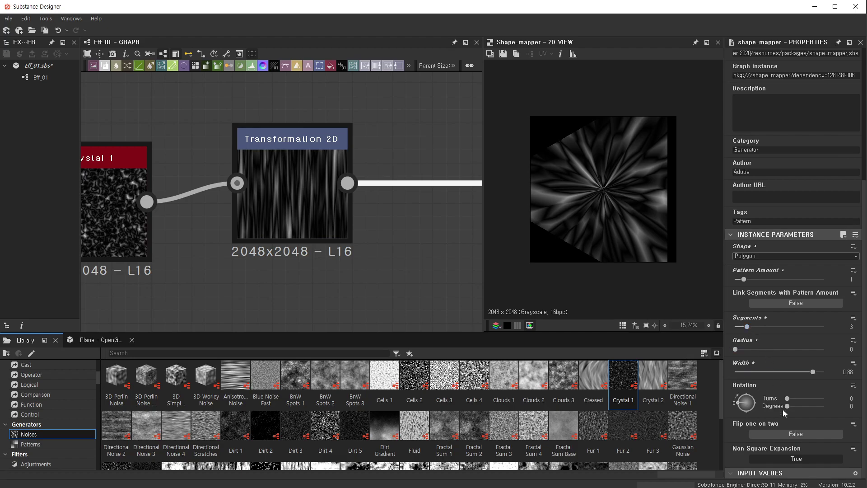
pyautogui.click(787, 435)
pyautogui.moveTo(749, 329); pyautogui.dragTo(764, 329)
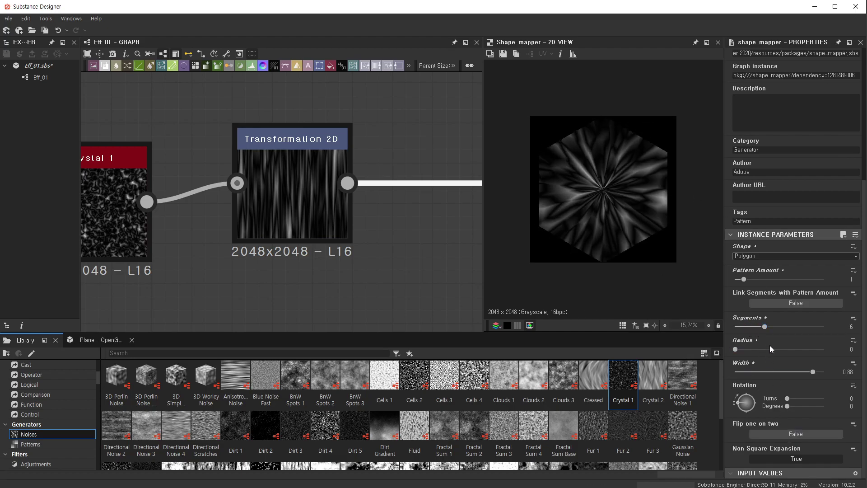
pyautogui.click(787, 433)
pyautogui.click(788, 433)
pyautogui.click(796, 434)
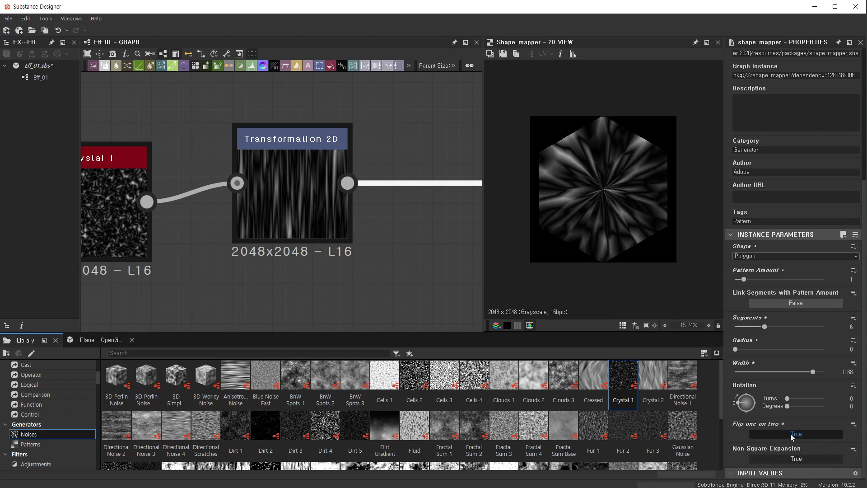
pyautogui.click(795, 434)
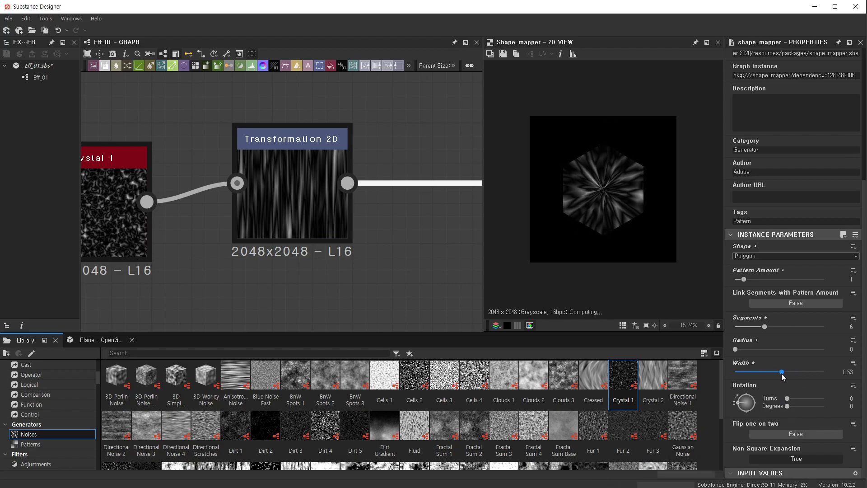
# - Finish with Width 1, 5 Segments and Radius 0.19 for a hollow pentagon centre
pyautogui.moveTo(799, 373); pyautogui.dragTo(833, 373)
pyautogui.moveTo(765, 326); pyautogui.dragTo(752, 349)
pyautogui.scroll(3, 611, 125)
pyautogui.scroll(3, 588, 203)
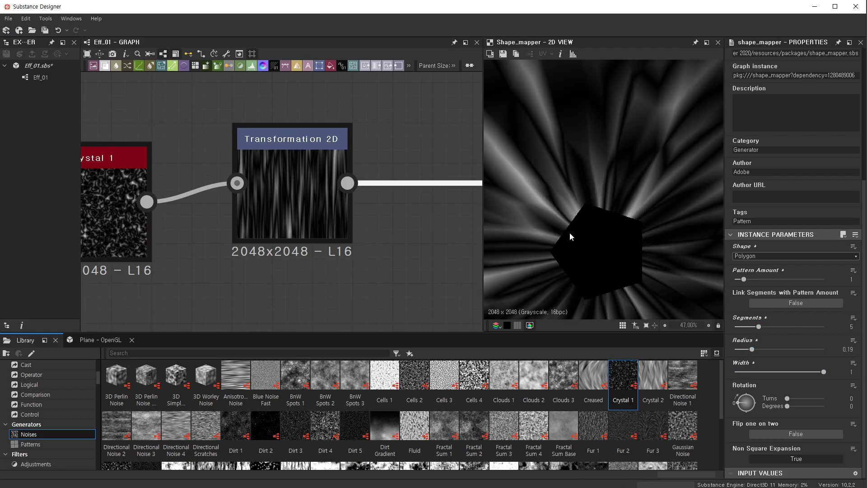
pyautogui.scroll(-4, 551, 186)
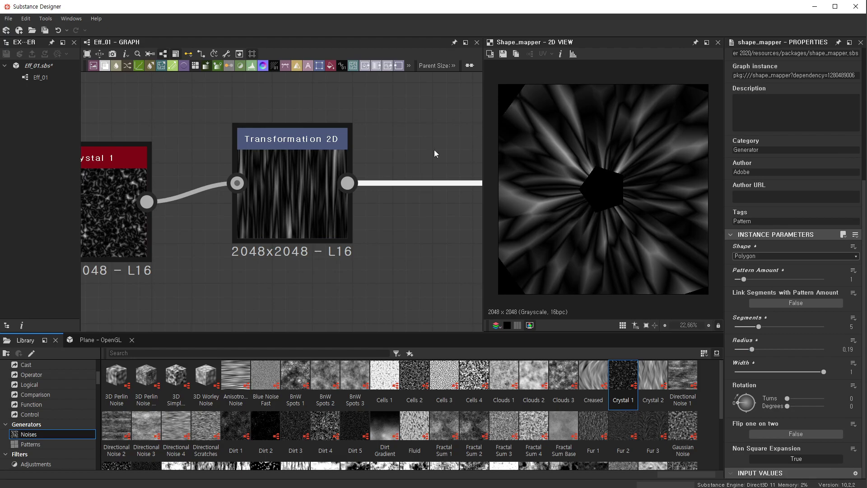
pyautogui.scroll(-2, 357, 237)
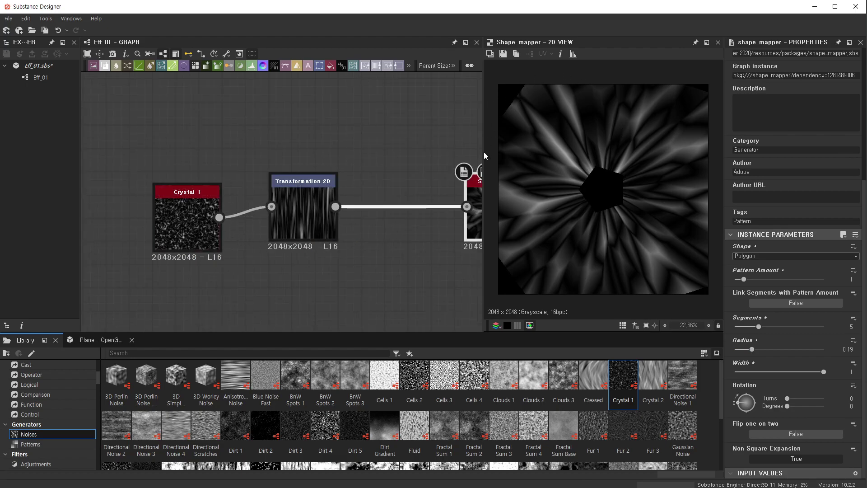
pyautogui.scroll(-2, 433, 136)
# - Move the source nodes higher and add a Gradient Linear node below the noise chain
pyautogui.click(262, 168)
pyautogui.moveTo(261, 167); pyautogui.dragTo(194, 131)
pyautogui.moveTo(331, 176); pyautogui.dragTo(282, 144)
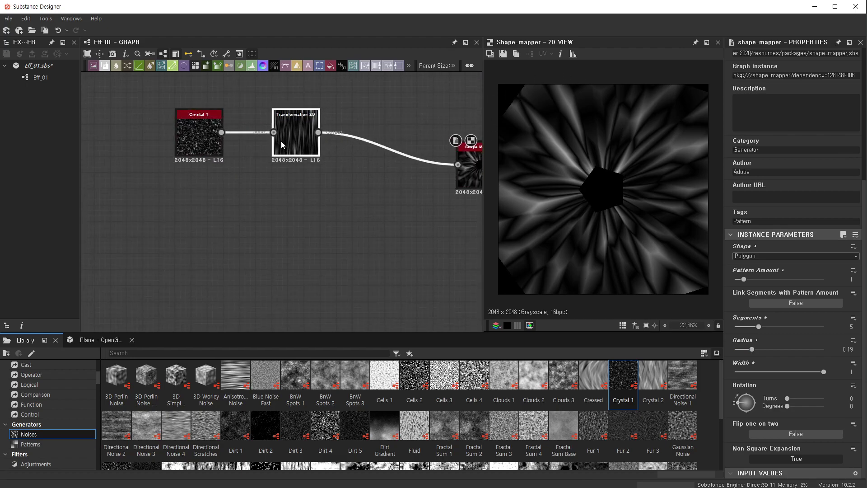
pyautogui.click(297, 215)
pyautogui.press('space')
pyautogui.write('gra')
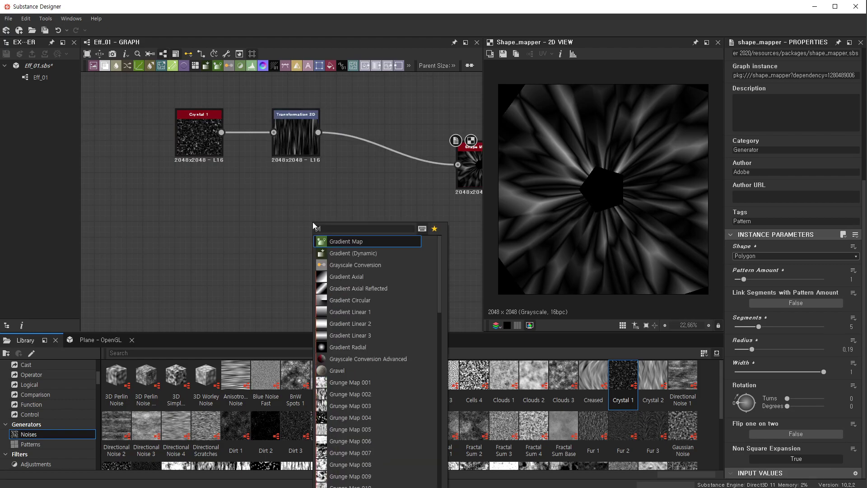
pyautogui.click(350, 335)
pyautogui.moveTo(313, 251); pyautogui.dragTo(216, 282)
# - Add a Blend node with Transformation 2D as foreground and the gradient as background
pyautogui.press('space')
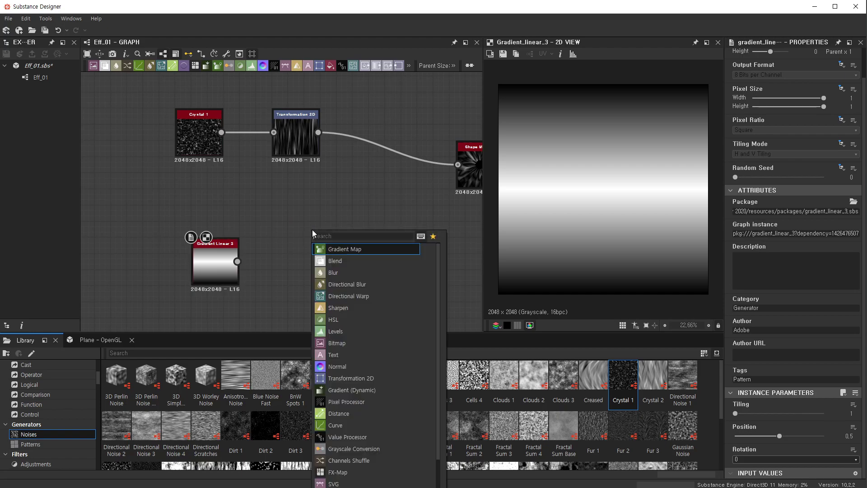
pyautogui.write('bl')
pyautogui.click(336, 253)
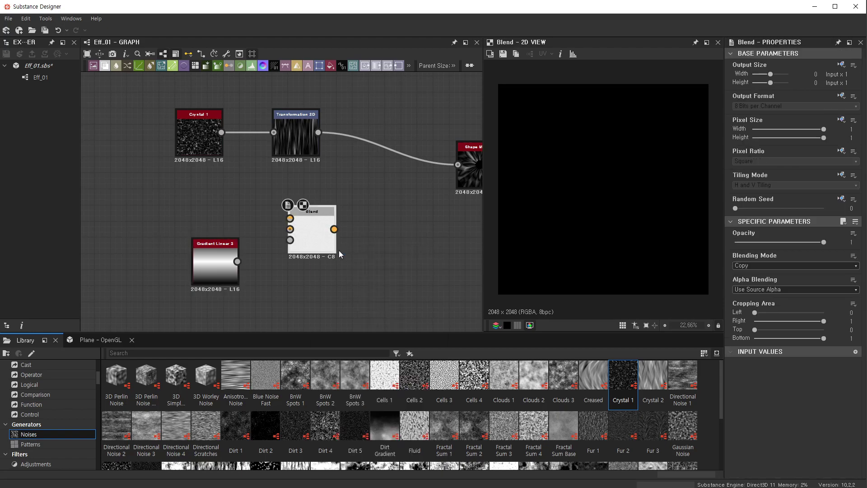
pyautogui.moveTo(319, 133); pyautogui.dragTo(338, 218)
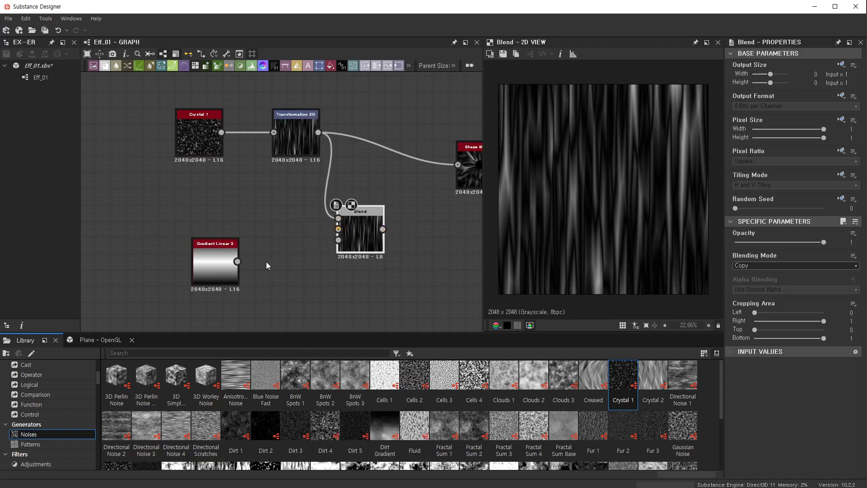
pyautogui.moveTo(238, 261)
pyautogui.mouseDown()
pyautogui.moveTo(408, 214)
pyautogui.moveTo(387, 202)
pyautogui.mouseUp()
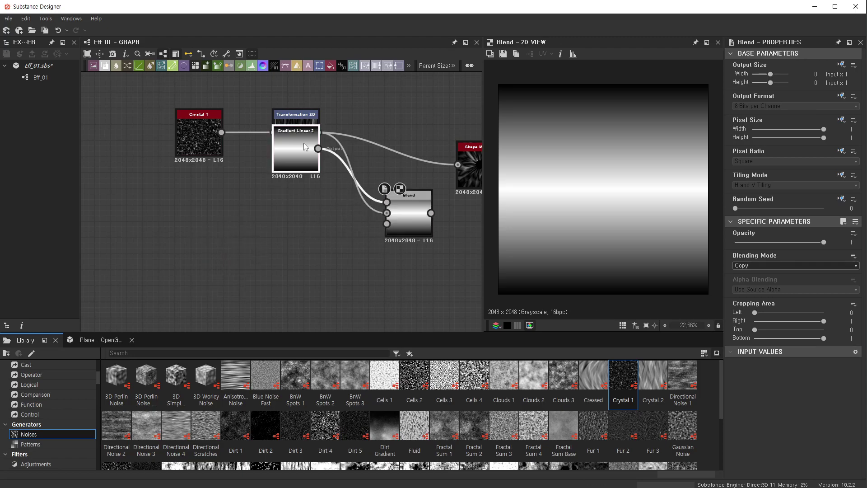
# - Rearrange the graph so the Blend node sits beside the gradient
pyautogui.moveTo(215, 260); pyautogui.dragTo(316, 292)
pyautogui.scroll(-1, 379, 293)
pyautogui.moveTo(379, 293); pyautogui.dragTo(251, 179, button='middle')
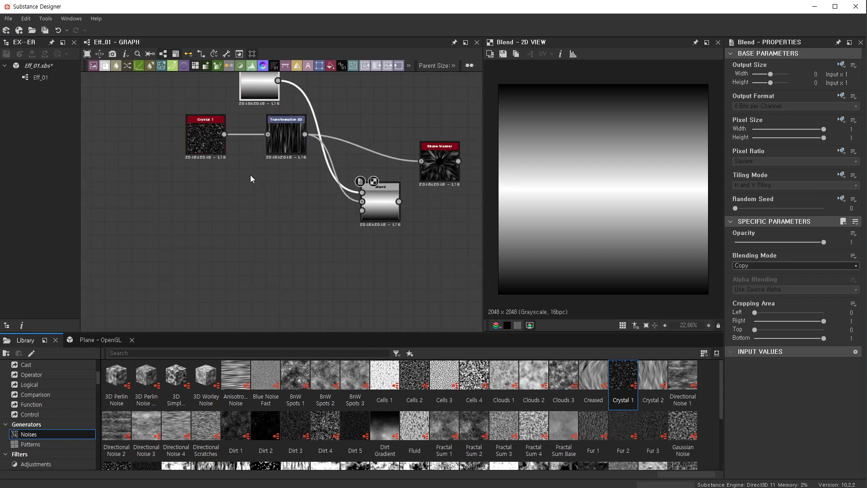
pyautogui.moveTo(381, 203); pyautogui.dragTo(374, 108)
pyautogui.moveTo(373, 108); pyautogui.dragTo(357, 208, button='middle')
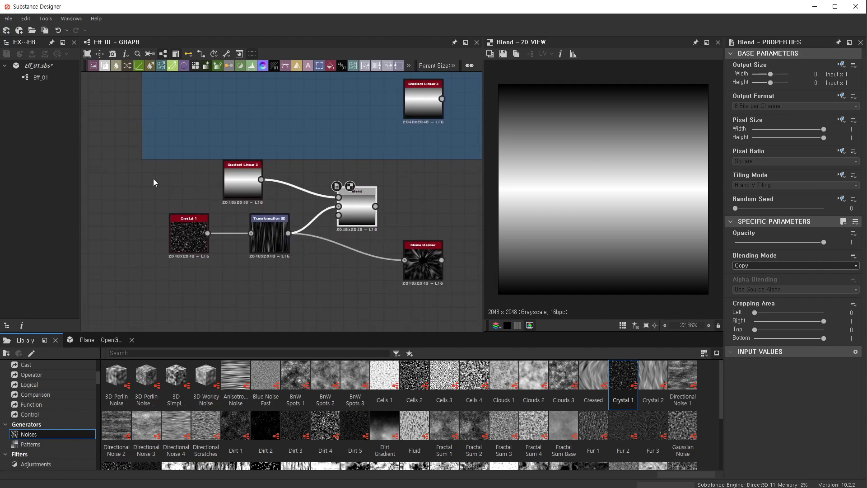
pyautogui.moveTo(153, 176); pyautogui.dragTo(457, 281)
pyautogui.moveTo(360, 216); pyautogui.dragTo(367, 201)
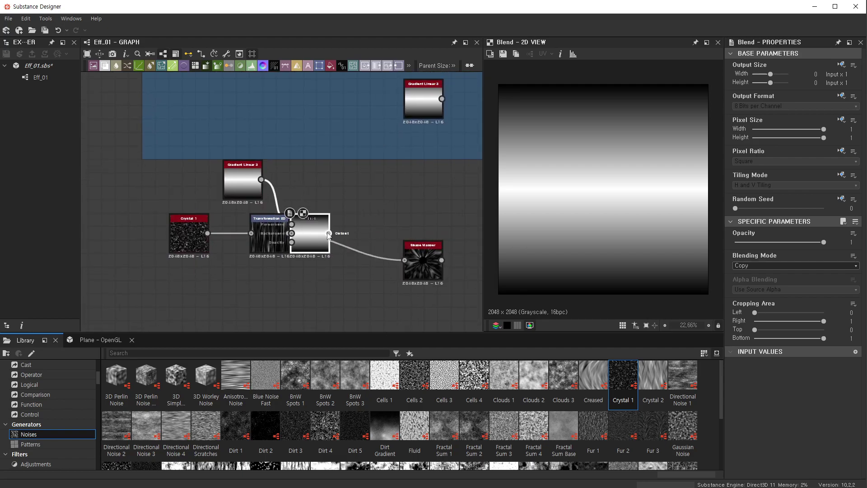
# - Set the Blend's Blending Mode to Multiply and compare it with the Transformation 2D output
pyautogui.click(751, 265)
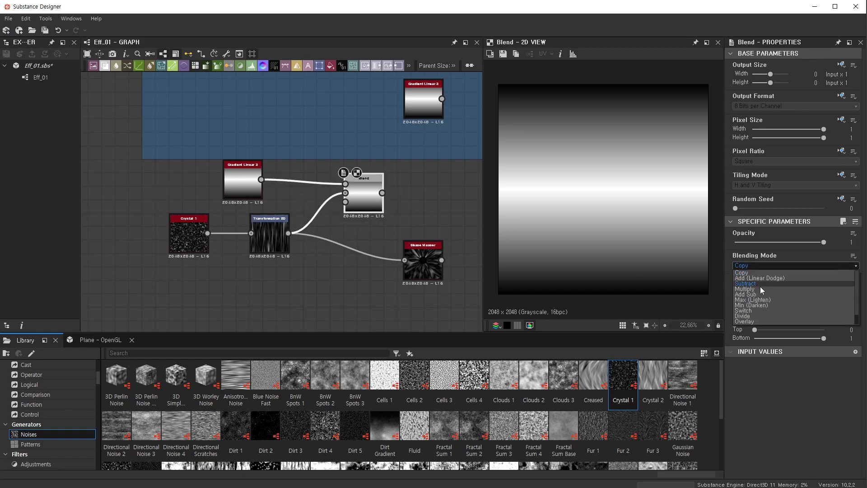
pyautogui.click(760, 288)
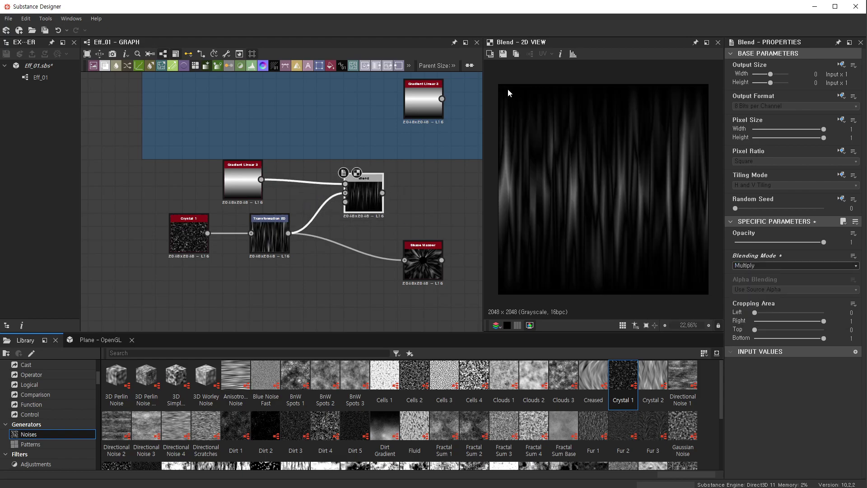
pyautogui.click(270, 226)
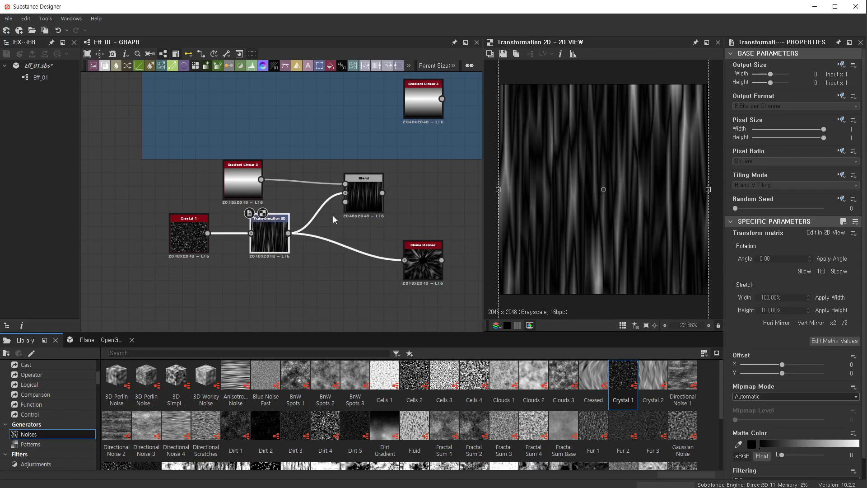
pyautogui.click(363, 194)
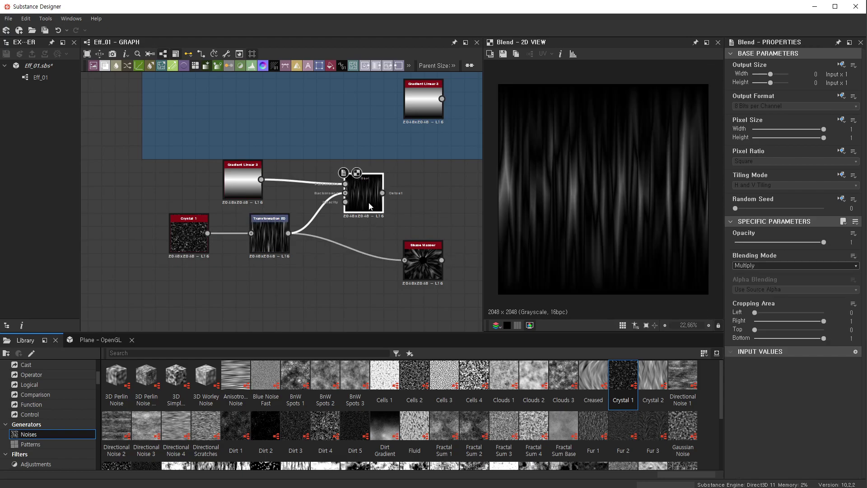
pyautogui.moveTo(429, 271); pyautogui.dragTo(465, 257)
pyautogui.moveTo(146, 269)
pyautogui.mouseDown()
pyautogui.moveTo(171, 270)
pyautogui.moveTo(271, 226)
pyautogui.moveTo(237, 269)
pyautogui.mouseUp()
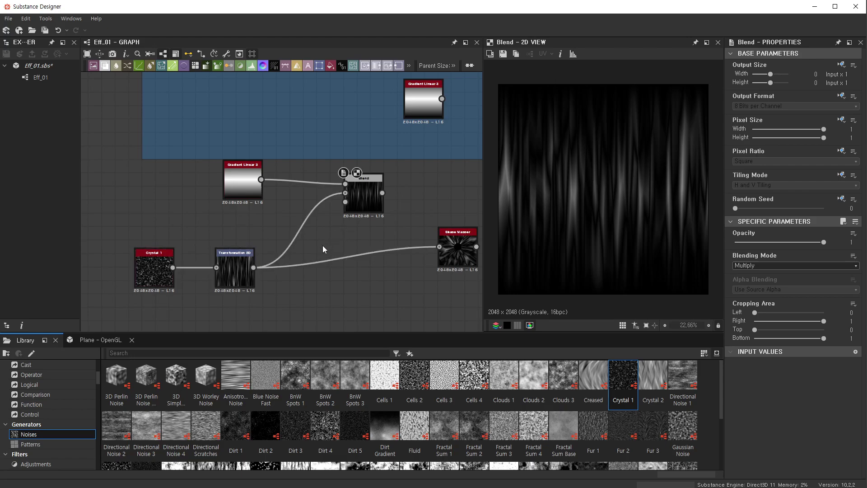
# - Insert a Levels node on the wire and try brightening and darkening its histogram, checking the Blend
pyautogui.press('space')
pyautogui.write('lea')
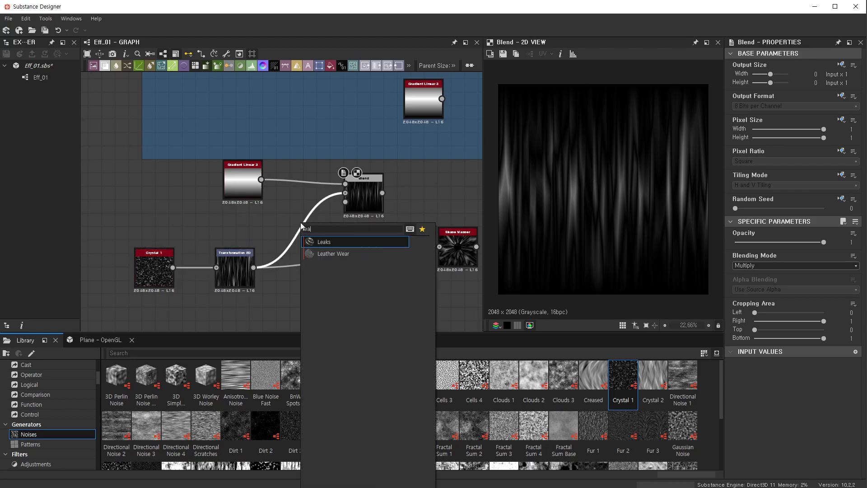
pyautogui.press('BackSpace')
pyautogui.press('BackSpace')
pyautogui.press('BackSpace')
pyautogui.click(317, 242)
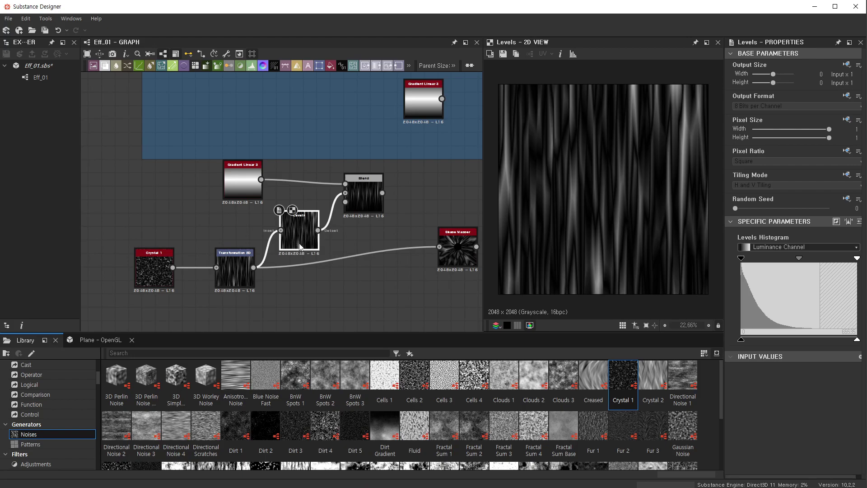
pyautogui.moveTo(857, 262); pyautogui.dragTo(809, 262)
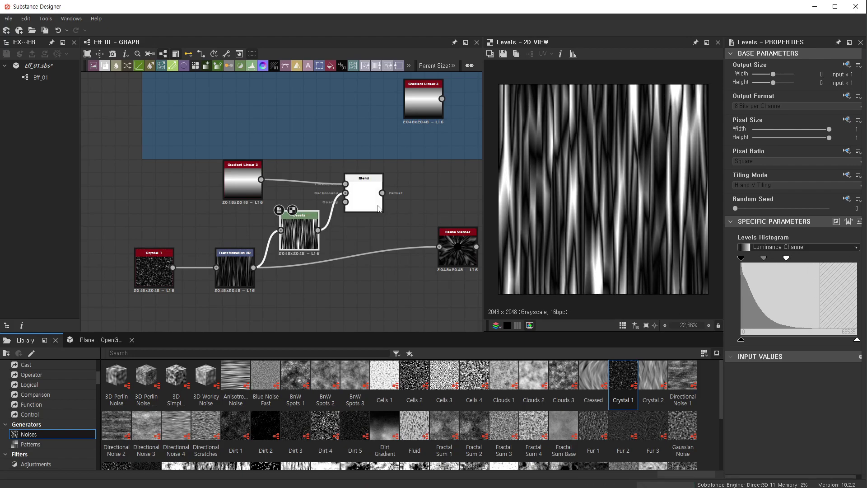
pyautogui.click(363, 194)
pyautogui.click(292, 246)
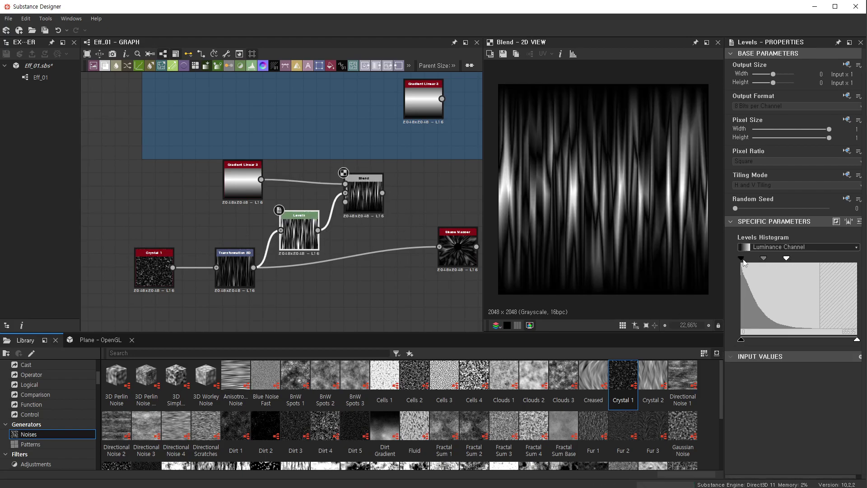
pyautogui.moveTo(744, 263)
pyautogui.mouseDown()
pyautogui.moveTo(751, 266)
pyautogui.moveTo(722, 265)
pyautogui.mouseUp()
pyautogui.moveTo(786, 259); pyautogui.dragTo(760, 264)
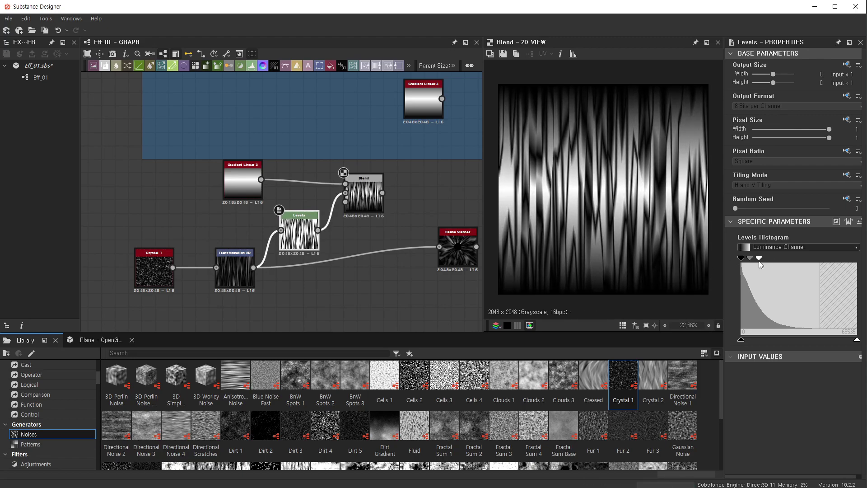
pyautogui.click(368, 205)
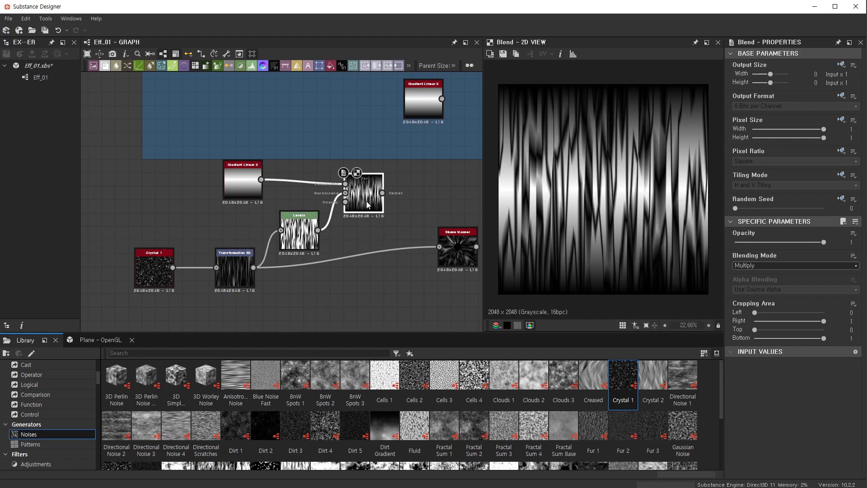
# - Route Gradient Linear into Levels, drive Blend opacity with the transformed noise, and reposition Levels
pyautogui.moveTo(262, 179)
pyautogui.mouseDown()
pyautogui.moveTo(280, 230)
pyautogui.moveTo(309, 221)
pyautogui.mouseUp()
pyautogui.moveTo(253, 268)
pyautogui.mouseDown()
pyautogui.moveTo(345, 202)
pyautogui.moveTo(326, 197)
pyautogui.moveTo(346, 193)
pyautogui.moveTo(310, 172)
pyautogui.mouseUp()
pyautogui.moveTo(369, 208); pyautogui.dragTo(370, 222)
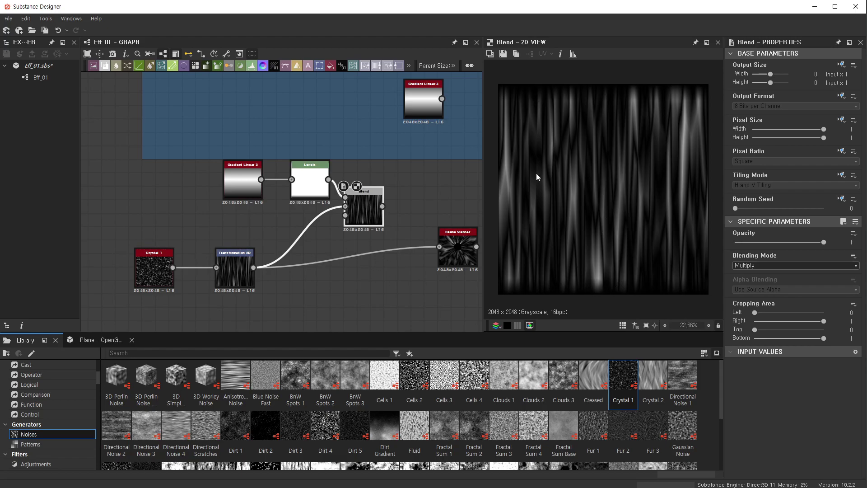
# - Darken the gradient through the Levels handles and feed the Blend result into the Shape Mapper
pyautogui.click(310, 183)
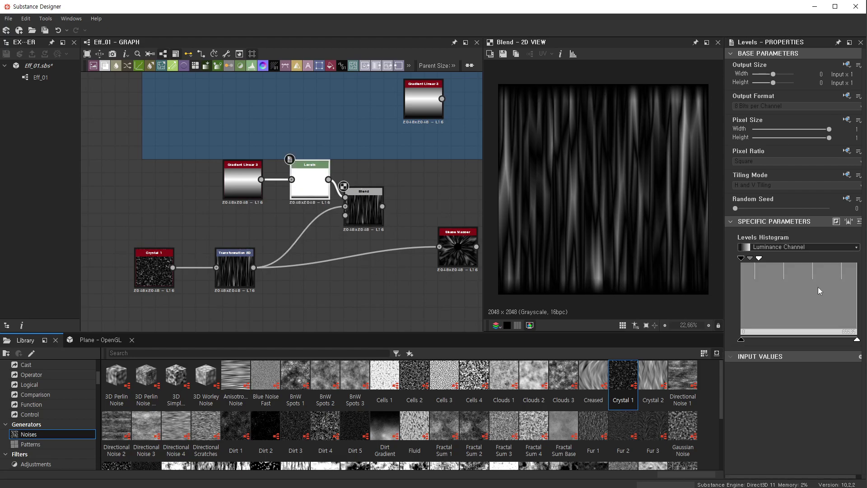
pyautogui.moveTo(759, 259); pyautogui.dragTo(807, 259)
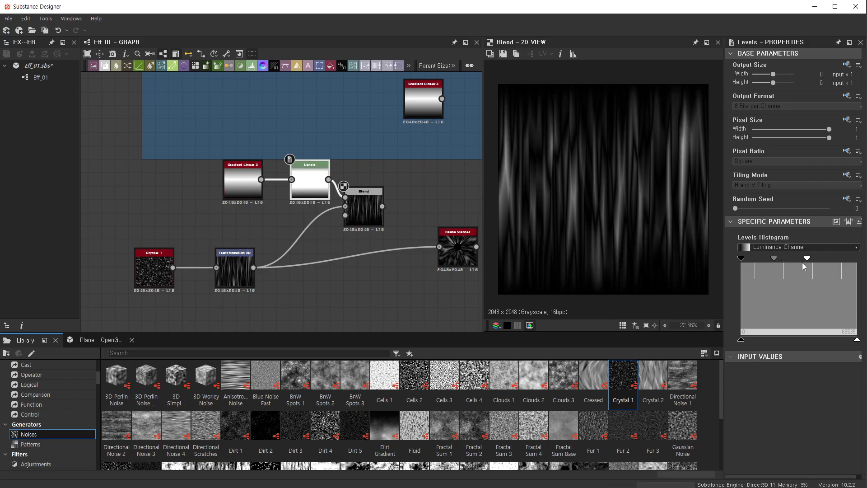
pyautogui.moveTo(741, 258); pyautogui.dragTo(748, 259)
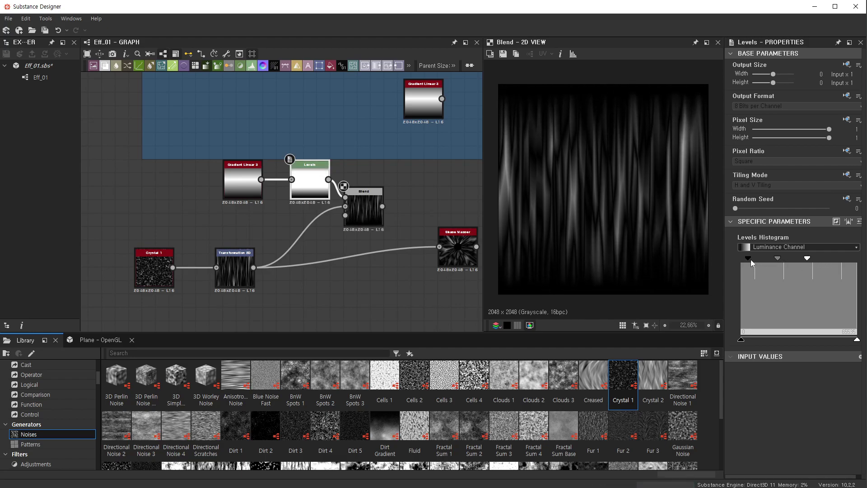
pyautogui.moveTo(807, 258); pyautogui.dragTo(798, 258)
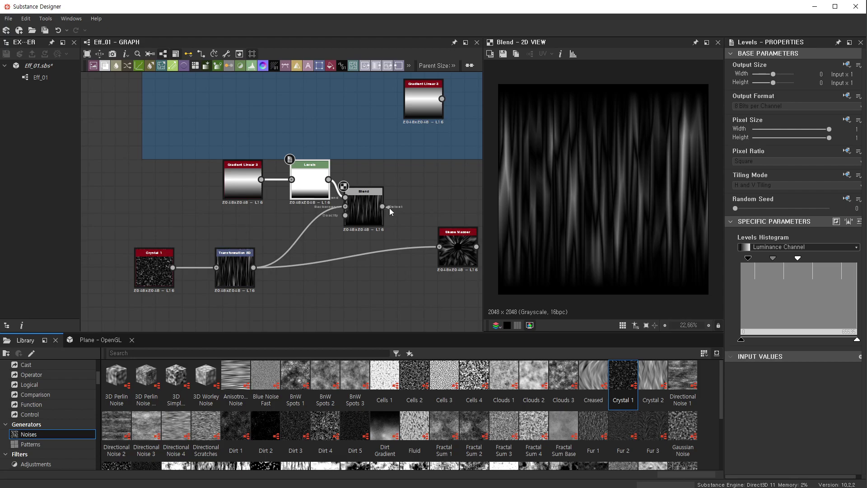
pyautogui.moveTo(382, 207); pyautogui.dragTo(440, 247)
pyautogui.doubleClick(458, 253)
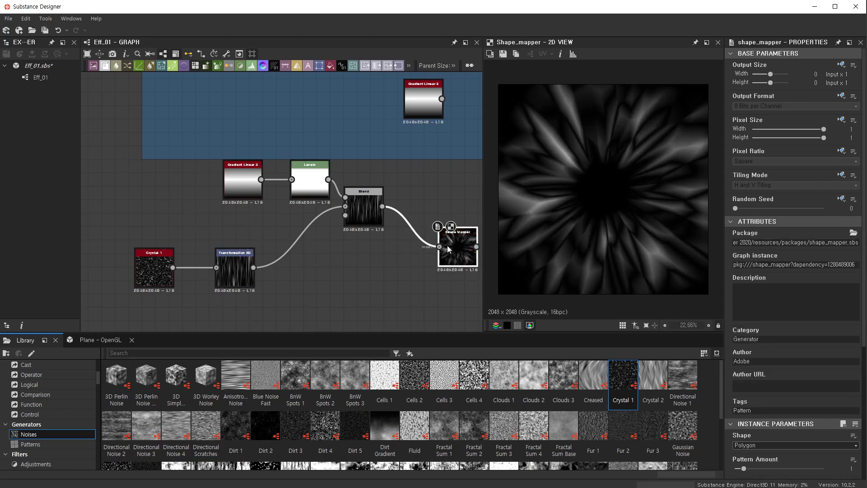
# - Select the bottom node chain and shift the Shape Mapper up and right to make room
pyautogui.scroll(-3, 394, 250)
pyautogui.scroll(2, 430, 252)
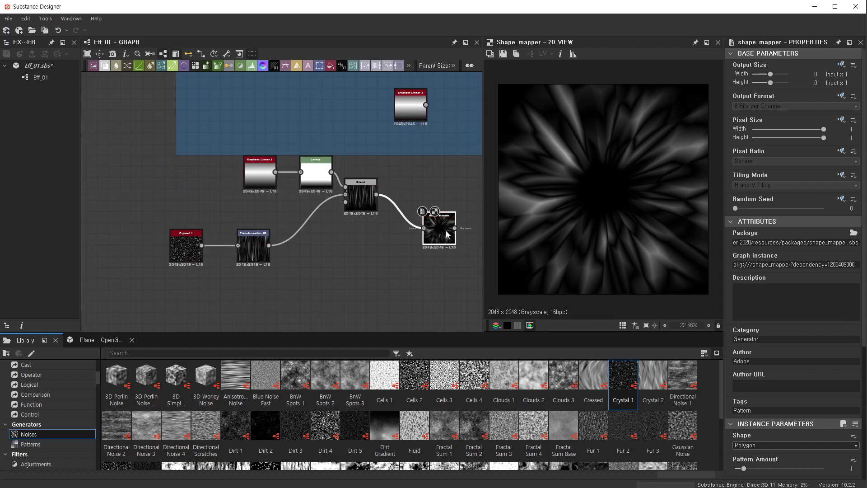
pyautogui.scroll(-4, 781, 353)
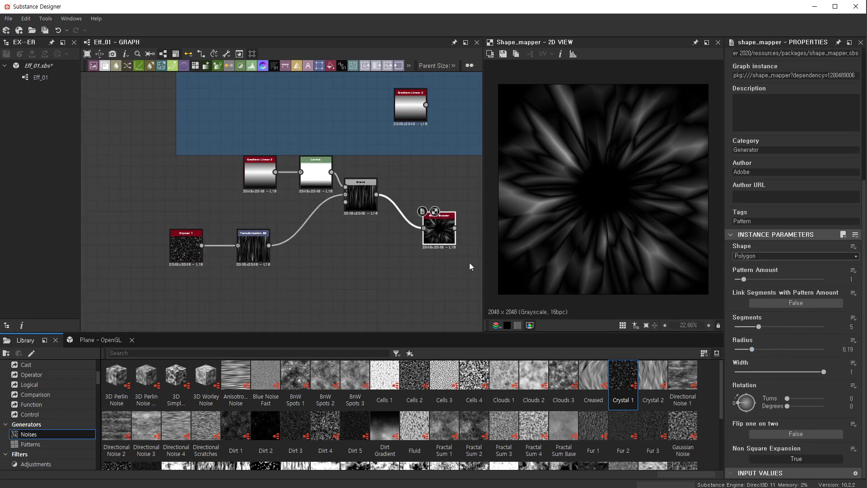
pyautogui.scroll(-2, 469, 266)
pyautogui.scroll(1, 211, 227)
pyautogui.moveTo(150, 241); pyautogui.dragTo(371, 281)
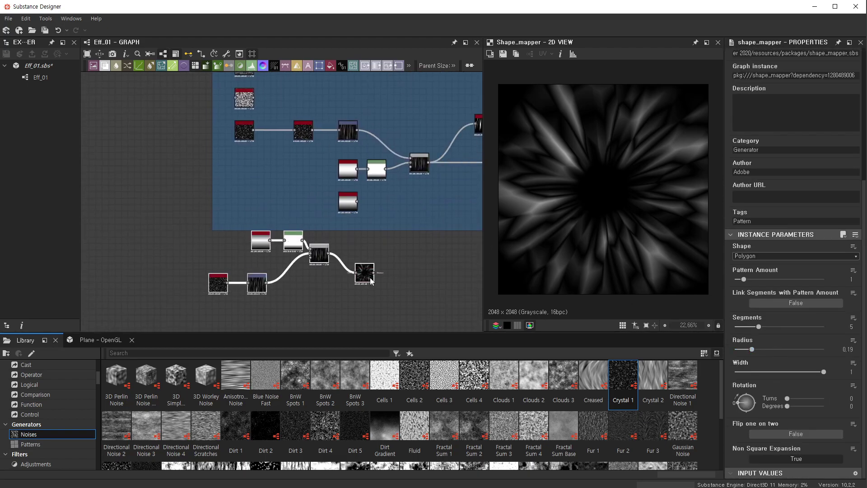
pyautogui.scroll(1, 363, 290)
pyautogui.scroll(2, 323, 253)
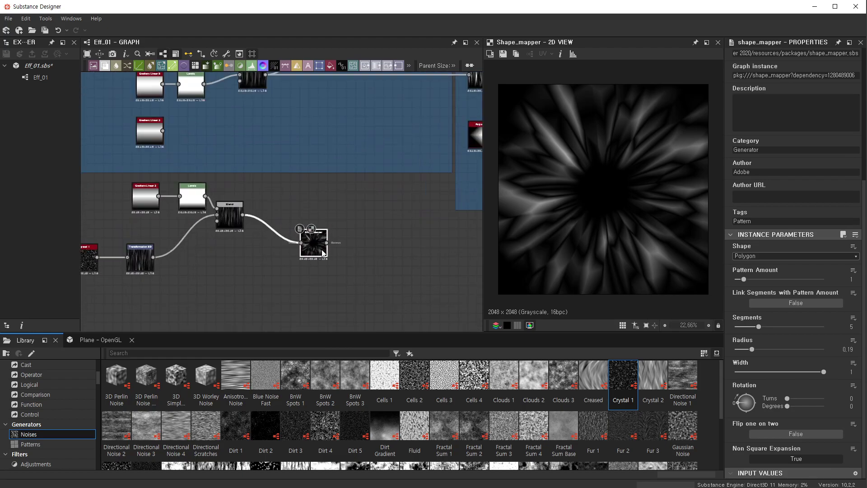
pyautogui.moveTo(323, 253); pyautogui.dragTo(351, 243)
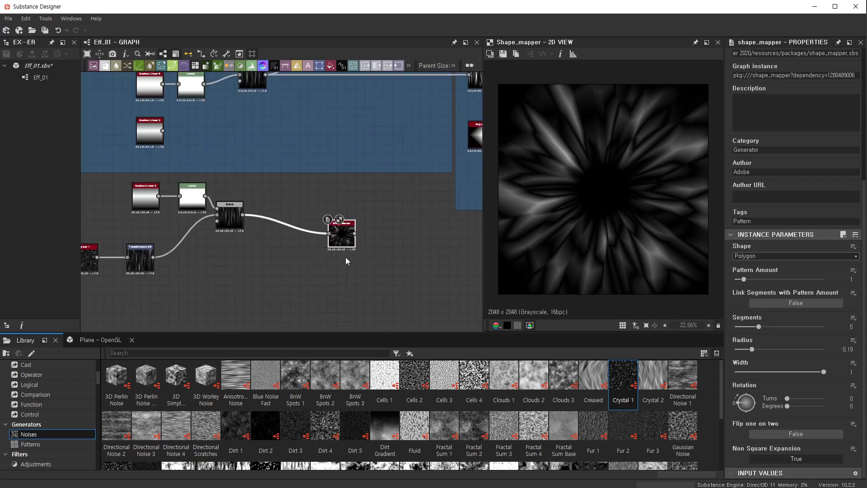
pyautogui.moveTo(274, 260); pyautogui.dragTo(316, 256, button='middle')
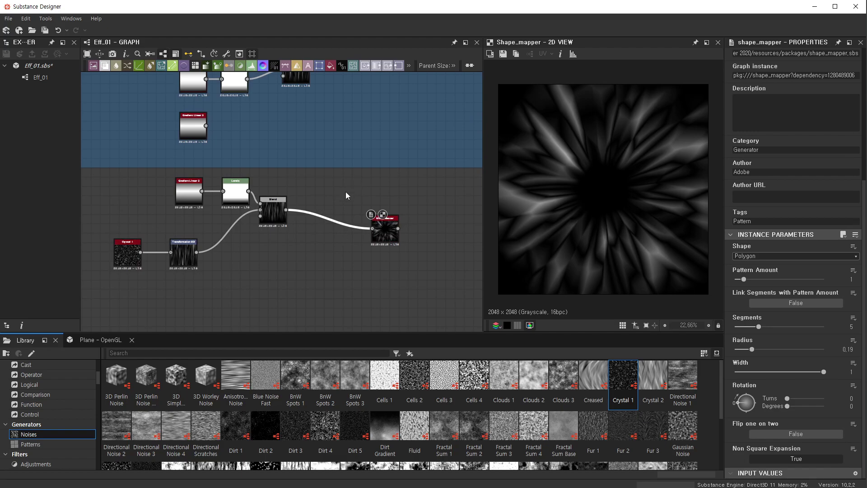
# - Insert a Histogram Scan before the Shape Mapper with Position 0.82 and Contrast 0.92
pyautogui.press('space')
pyautogui.write('hi')
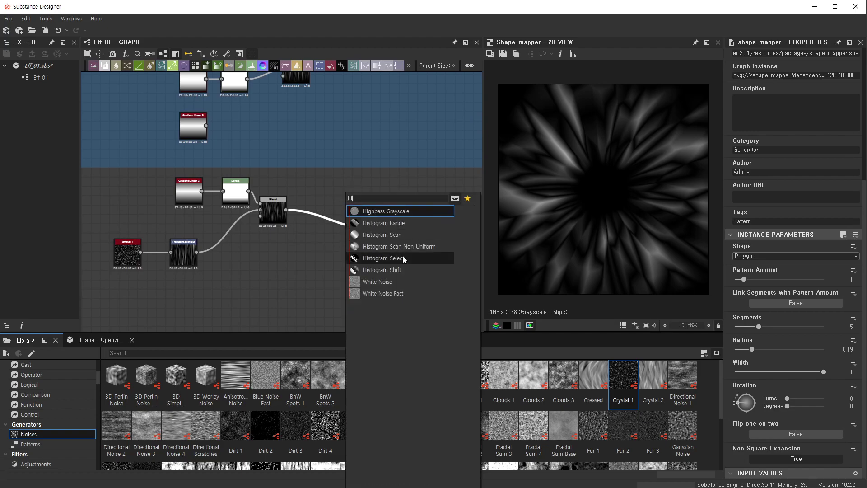
pyautogui.click(388, 234)
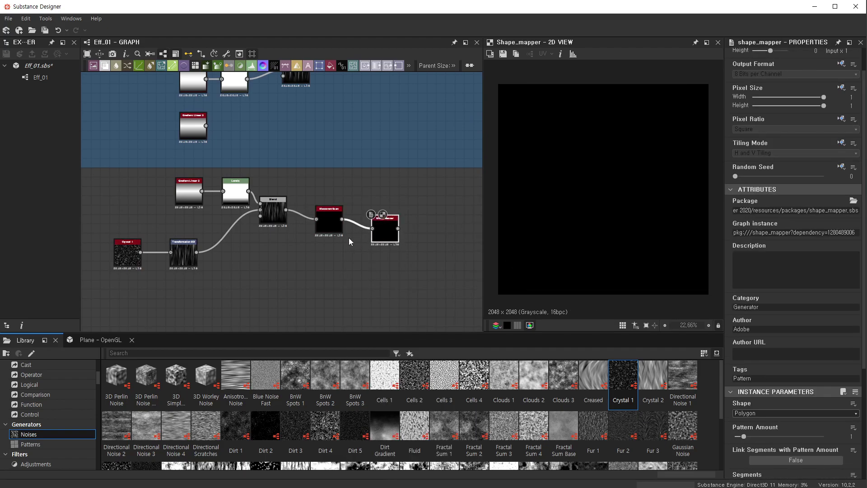
pyautogui.click(336, 225)
pyautogui.moveTo(736, 412)
pyautogui.mouseDown()
pyautogui.moveTo(768, 412)
pyautogui.moveTo(816, 436)
pyautogui.mouseUp()
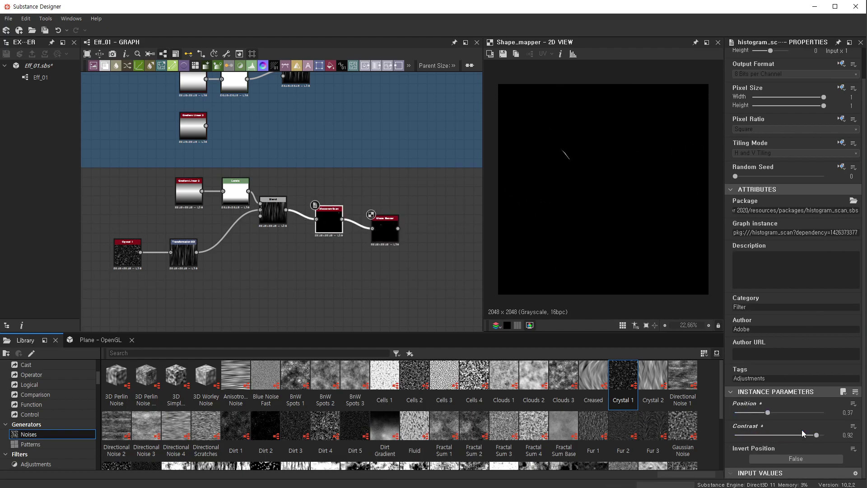
pyautogui.moveTo(769, 413); pyautogui.dragTo(809, 418)
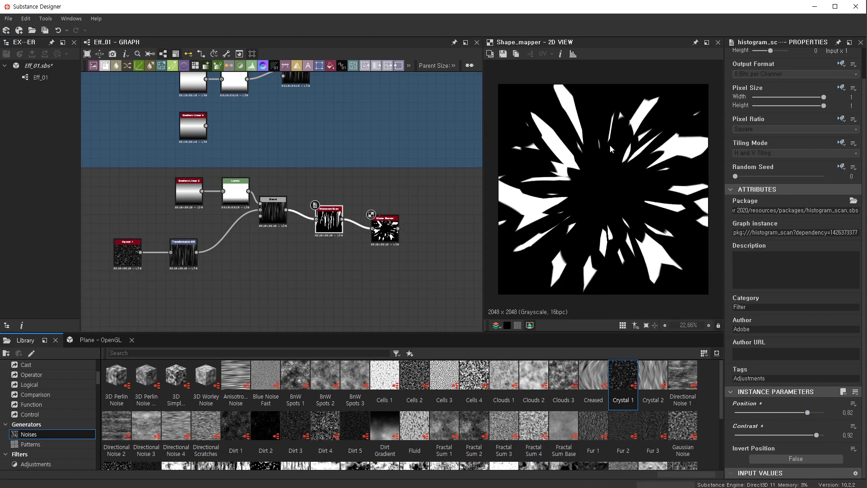
pyautogui.scroll(1, 610, 149)
pyautogui.scroll(1, 644, 165)
pyautogui.scroll(1, 612, 176)
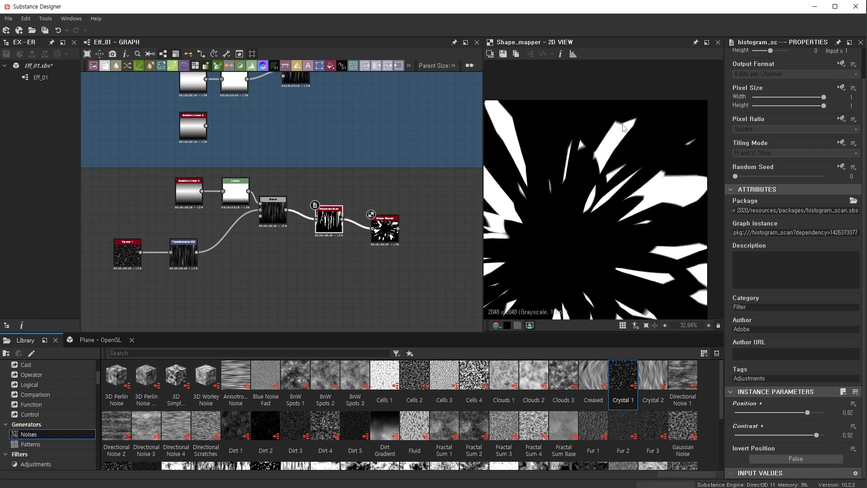
# - Select the Shape Mapper and try a smaller burst radius with narrower shards
pyautogui.click(389, 230)
pyautogui.scroll(-2, 767, 281)
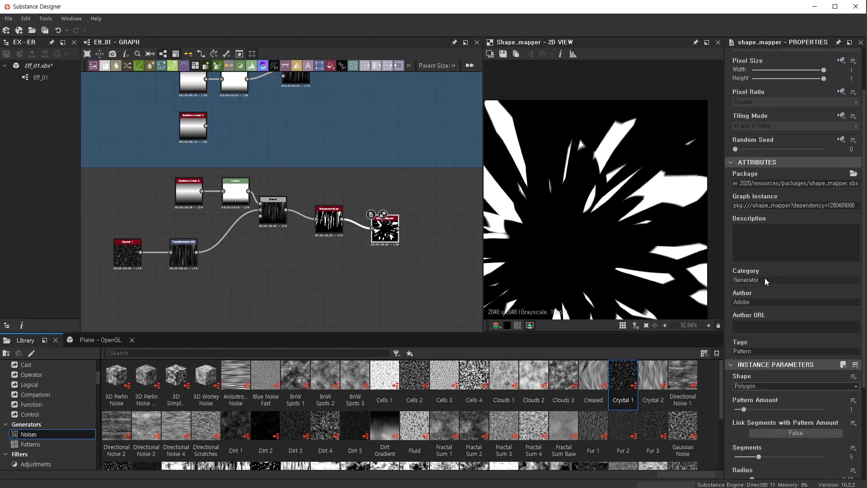
pyautogui.scroll(-3, 767, 281)
pyautogui.scroll(-8, 597, 255)
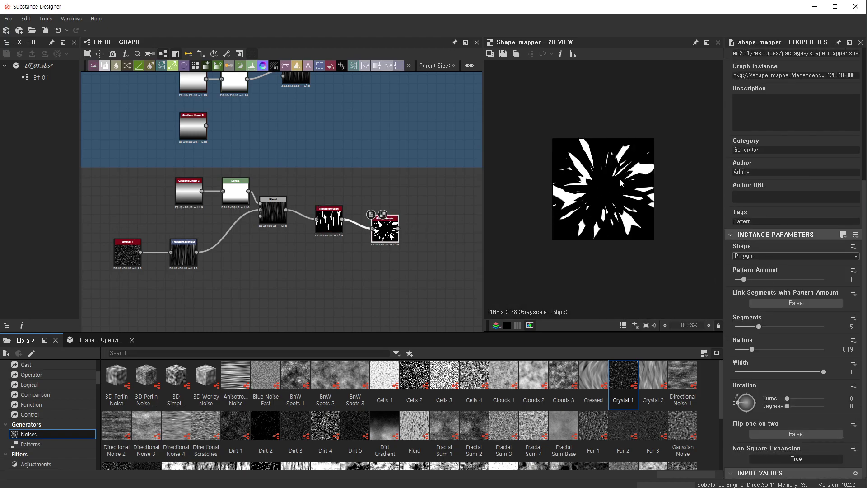
pyautogui.scroll(3, 382, 225)
pyautogui.scroll(2, 382, 225)
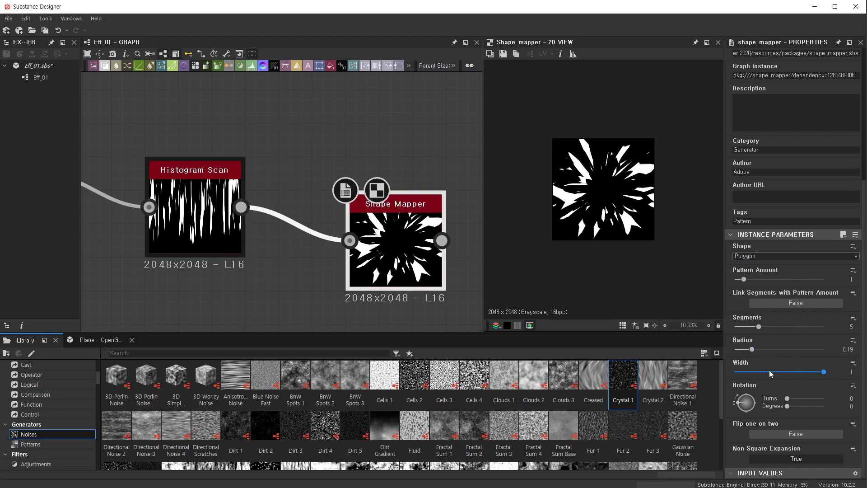
pyautogui.moveTo(752, 349); pyautogui.dragTo(746, 350)
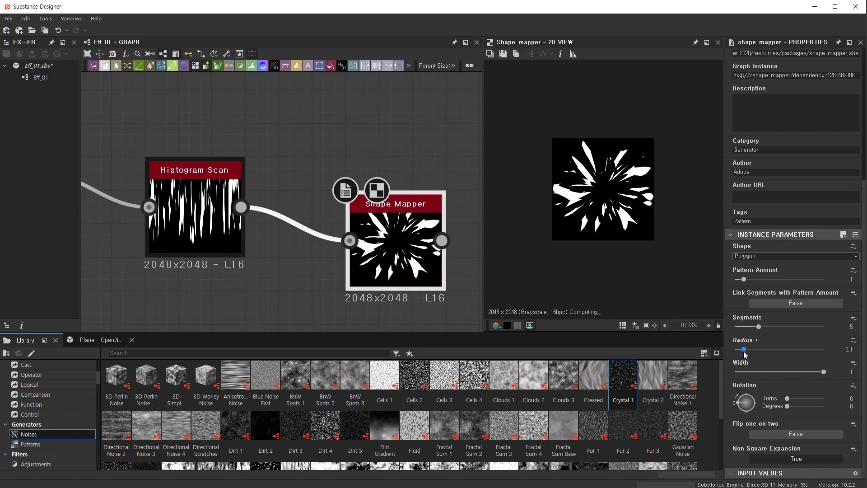
pyautogui.moveTo(825, 372)
pyautogui.mouseDown()
pyautogui.moveTo(800, 378)
pyautogui.moveTo(811, 378)
pyautogui.mouseUp()
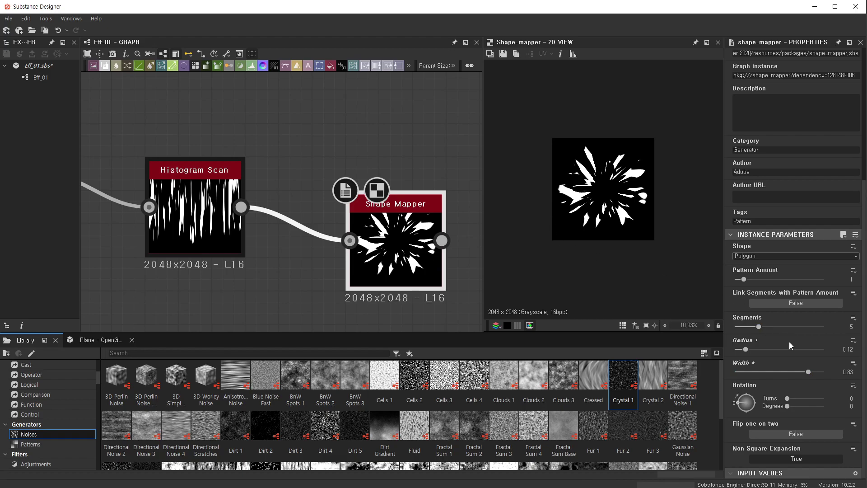
# - Set the Shape Mapper to Segments 3, Width 0.53 and Radius 0.08
pyautogui.moveTo(759, 330); pyautogui.dragTo(748, 331)
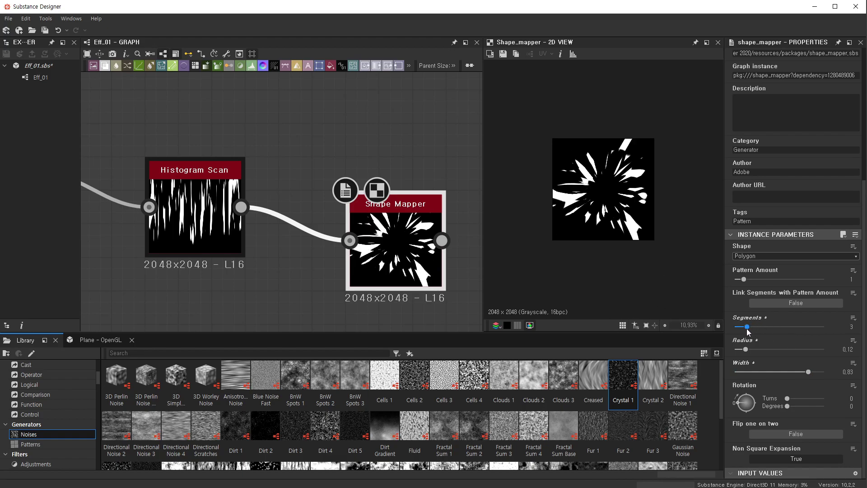
pyautogui.moveTo(809, 373); pyautogui.dragTo(783, 411)
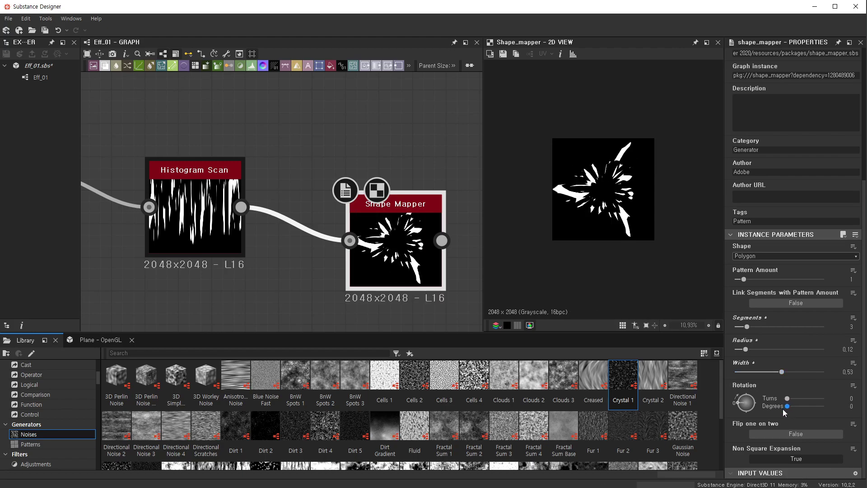
pyautogui.moveTo(745, 350); pyautogui.dragTo(742, 351)
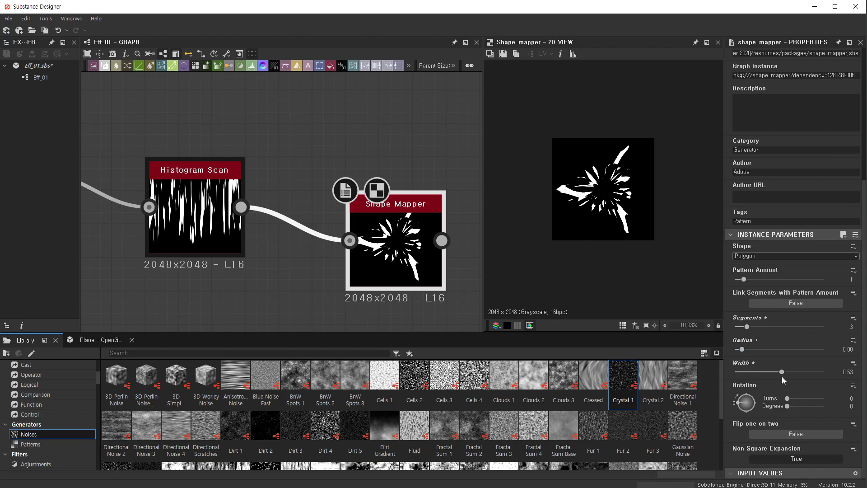
pyautogui.scroll(2, 612, 187)
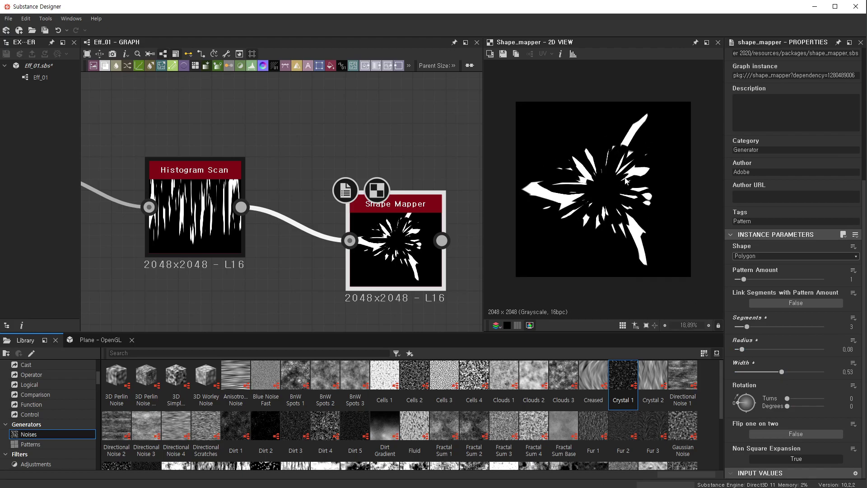
pyautogui.scroll(2, 612, 186)
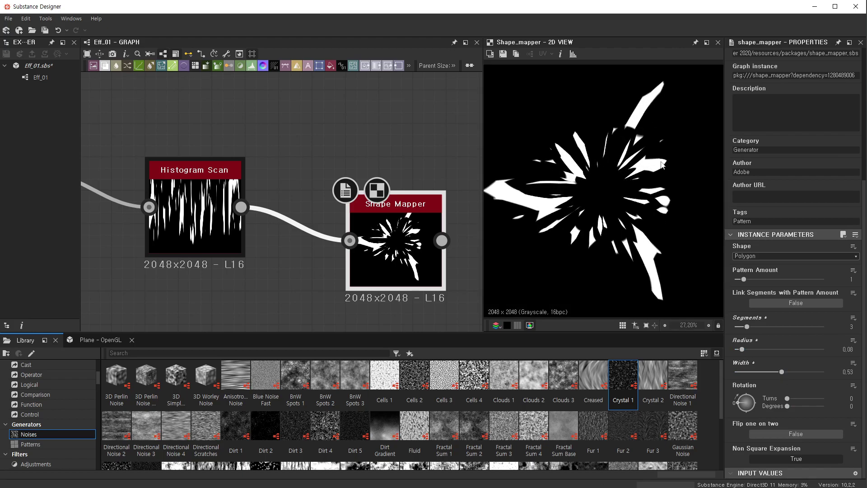
pyautogui.scroll(2, 662, 164)
pyautogui.scroll(-2, 641, 164)
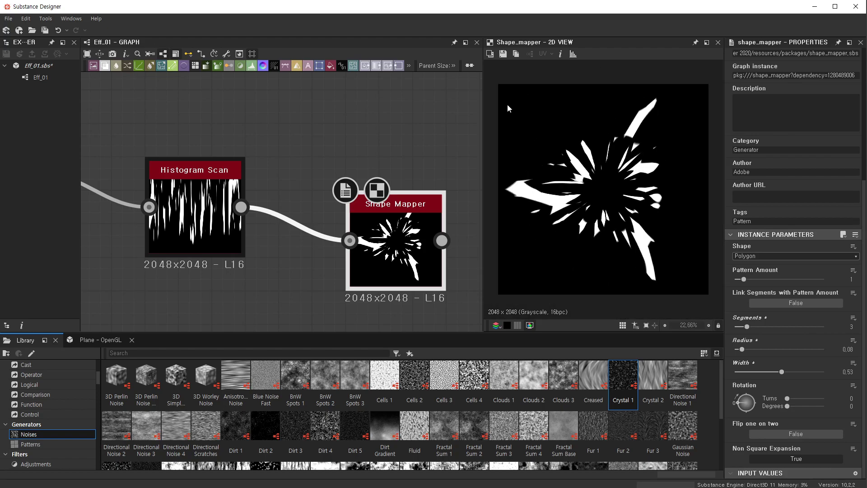
pyautogui.scroll(2, 633, 190)
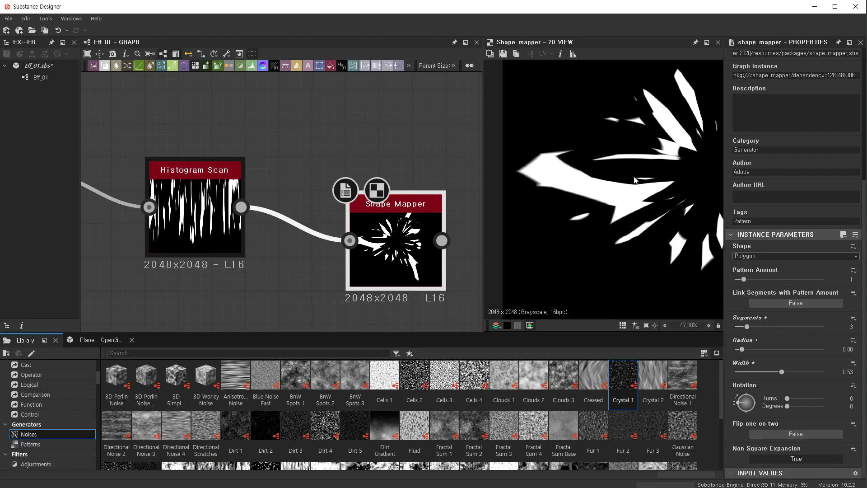
pyautogui.scroll(2, 563, 198)
pyautogui.scroll(1, 563, 198)
pyautogui.scroll(1, 502, 173)
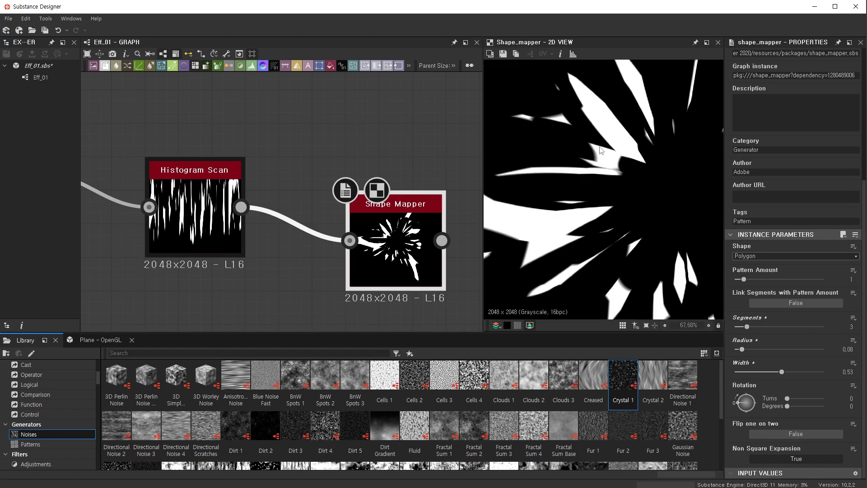
# - Pan and zoom across the graph to review the Crystal 1, Levels, Blend and Histogram Scan nodes
pyautogui.scroll(-2, 255, 200)
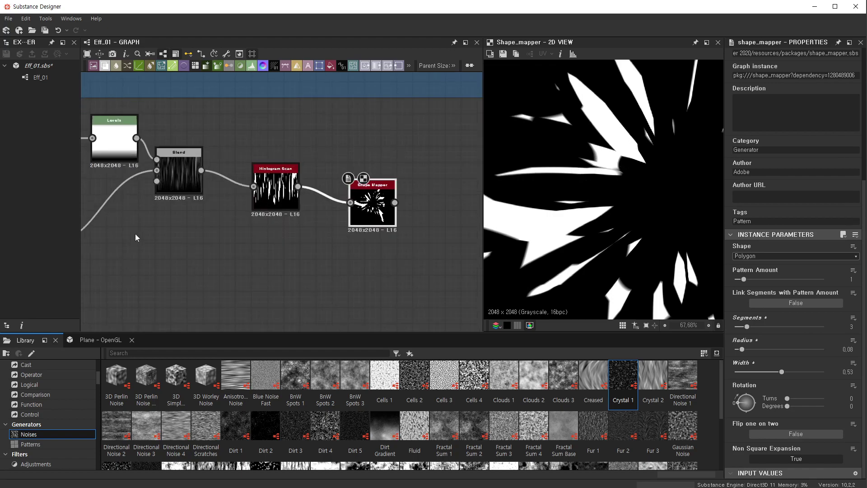
pyautogui.moveTo(134, 234); pyautogui.dragTo(321, 197, button='middle')
pyautogui.scroll(2, 386, 212)
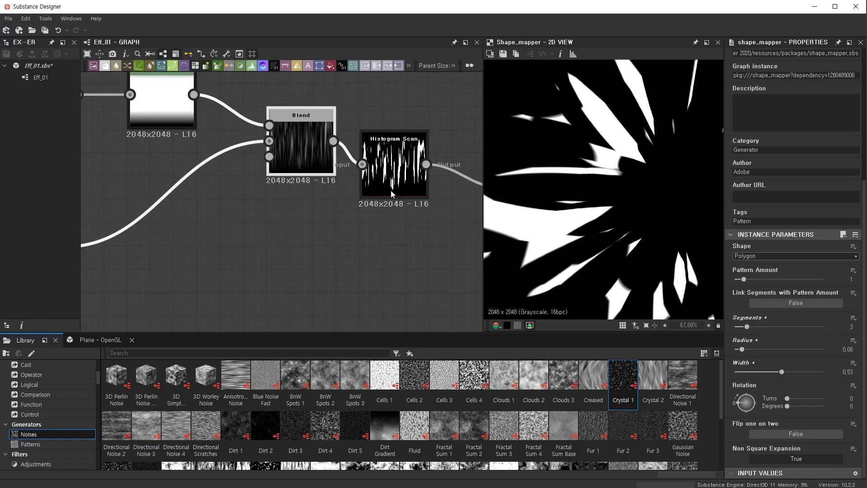
pyautogui.scroll(-2, 294, 198)
pyautogui.moveTo(96, 237); pyautogui.dragTo(231, 201, button='middle')
pyautogui.scroll(2, 232, 202)
pyautogui.scroll(-2, 281, 202)
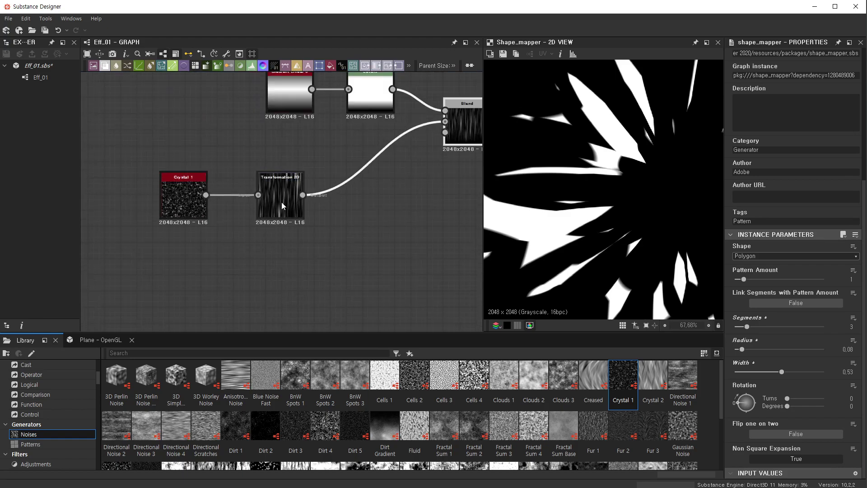
pyautogui.scroll(1, 324, 200)
pyautogui.moveTo(406, 204)
pyautogui.mouseDown(button='middle')
pyautogui.moveTo(323, 200)
pyautogui.moveTo(371, 177)
pyautogui.mouseUp(button='middle')
pyautogui.scroll(2, 323, 200)
# - Preview the Histogram Scan and Shape Mapper outputs
pyautogui.doubleClick(337, 177)
pyautogui.scroll(-3, 680, 191)
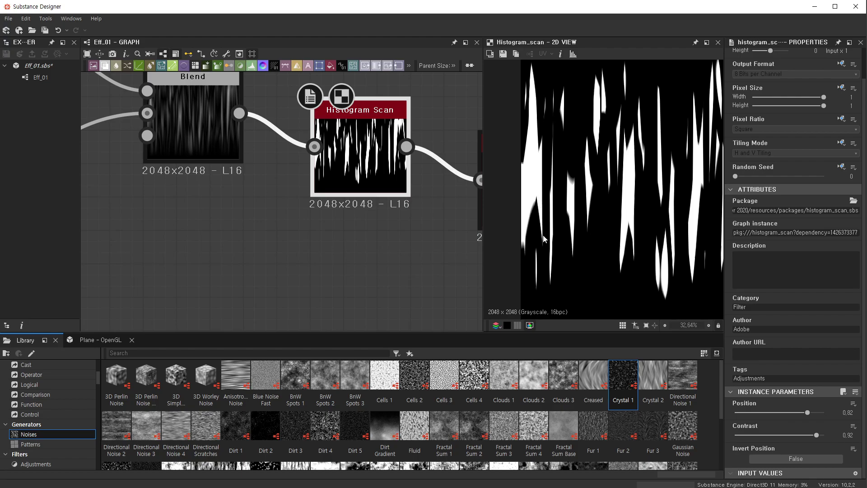
pyautogui.scroll(-2, 417, 200)
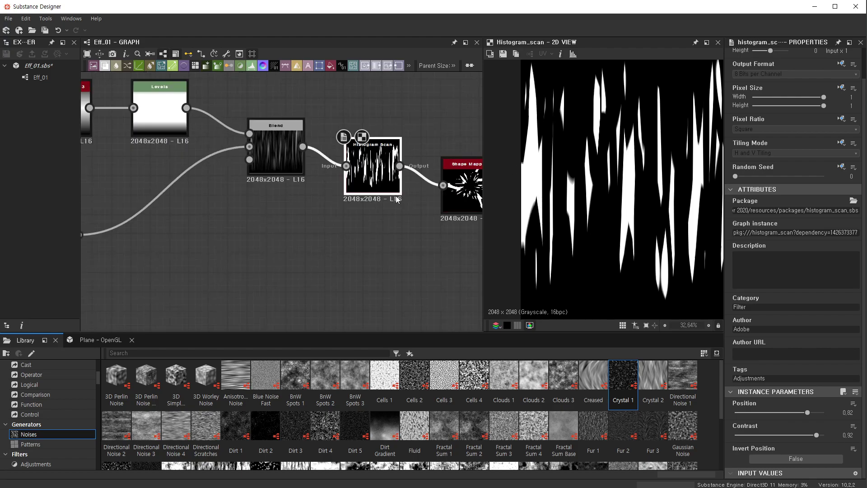
pyautogui.scroll(2, 375, 197)
pyautogui.doubleClick(394, 189)
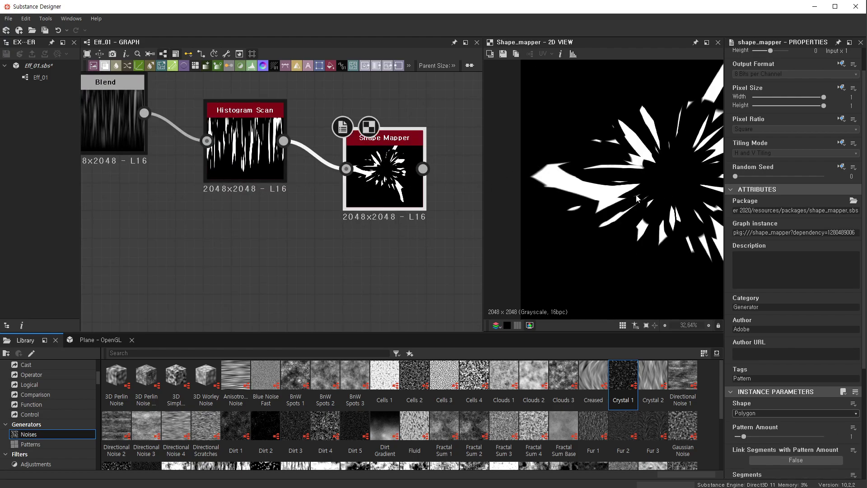
pyautogui.scroll(-3, 569, 205)
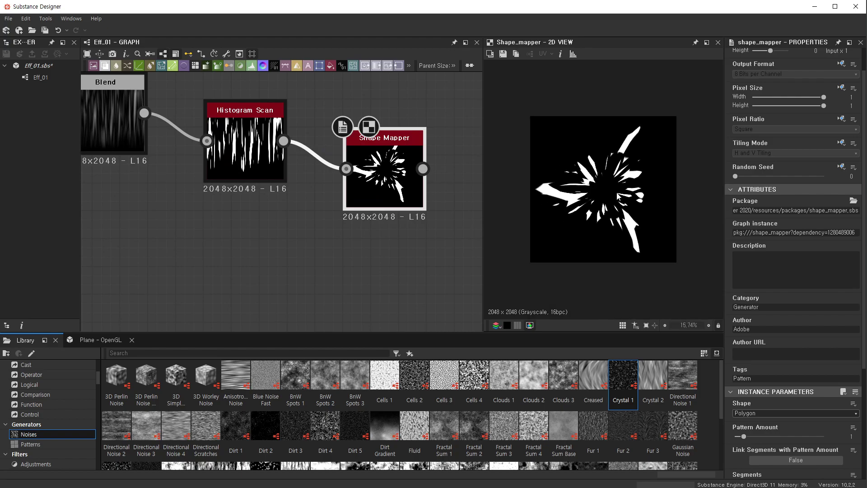
pyautogui.scroll(2, 618, 198)
# - Set the Histogram Scan to Position 0.83 and Contrast 0.74 for softer shard edges
pyautogui.click(244, 149)
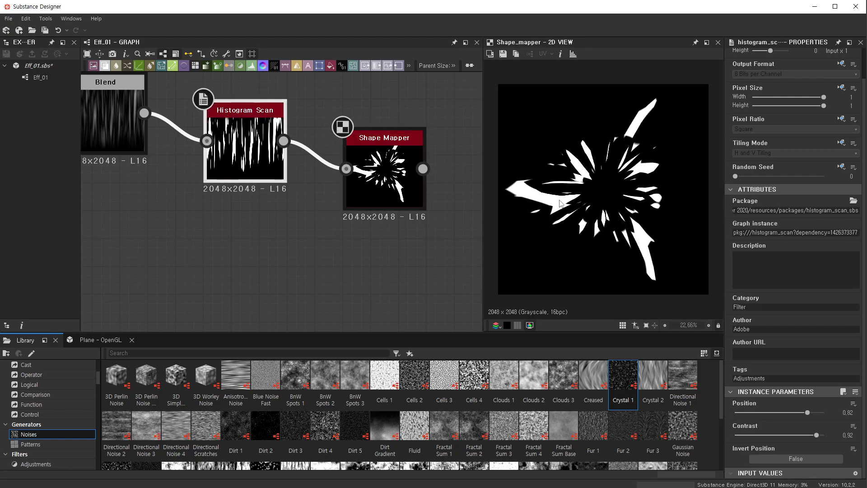
pyautogui.moveTo(808, 413); pyautogui.dragTo(804, 413)
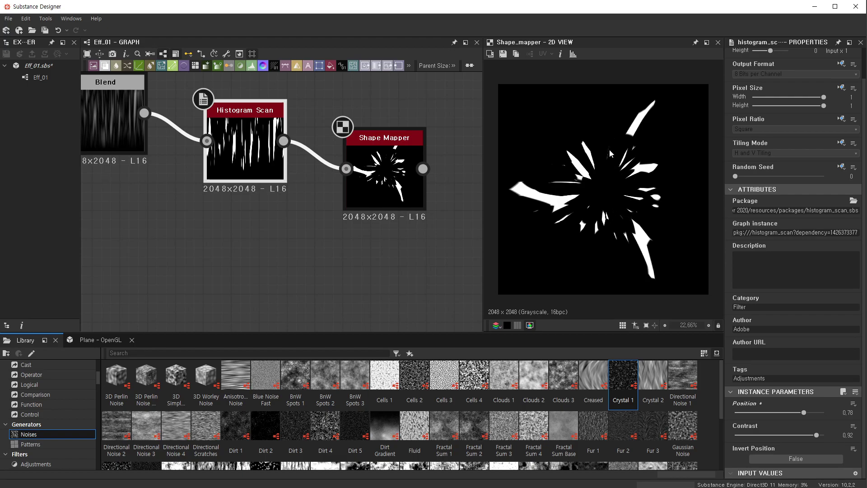
pyautogui.moveTo(817, 435)
pyautogui.mouseDown()
pyautogui.moveTo(787, 436)
pyautogui.moveTo(801, 436)
pyautogui.moveTo(798, 412)
pyautogui.moveTo(808, 413)
pyautogui.mouseUp()
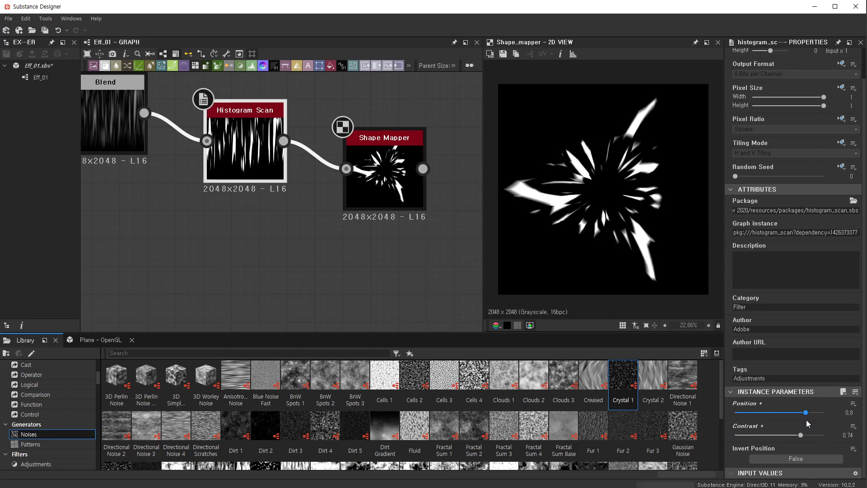
pyautogui.scroll(-2, 609, 223)
pyautogui.scroll(-1, 609, 224)
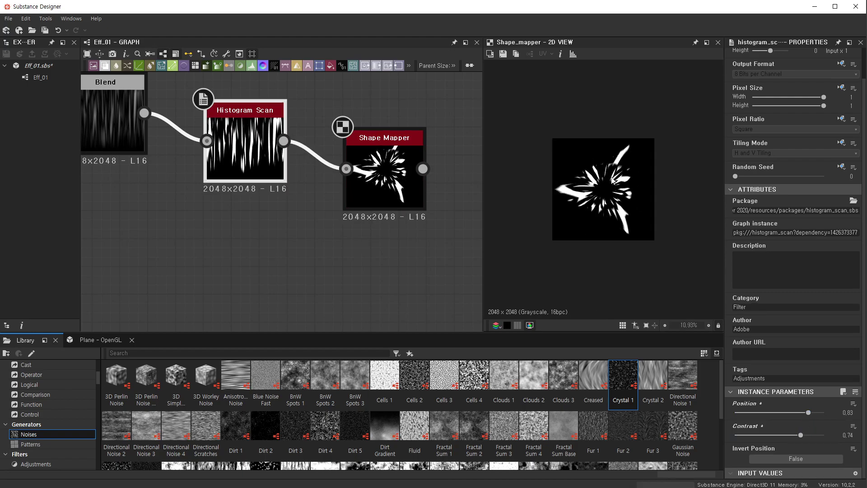
# - Experiment with Shape Mapper Pattern Amount up to 3, five segments and wider shards
pyautogui.click(384, 181)
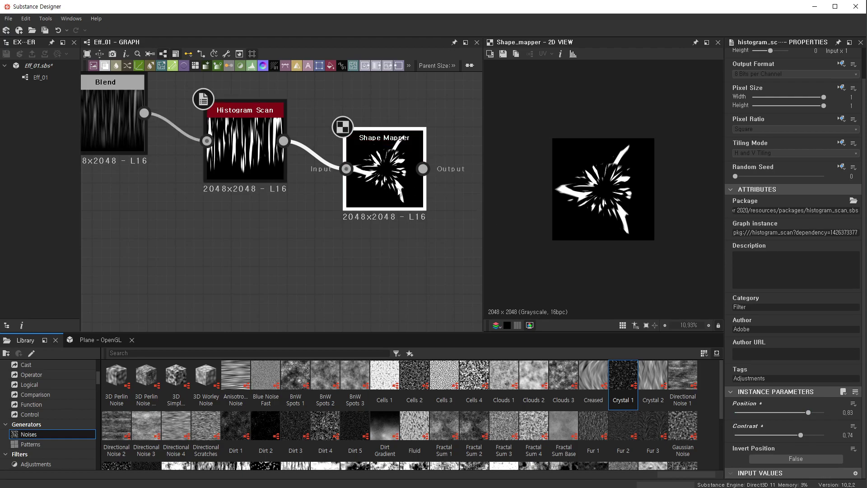
pyautogui.scroll(-2, 778, 300)
pyautogui.scroll(-2, 787, 255)
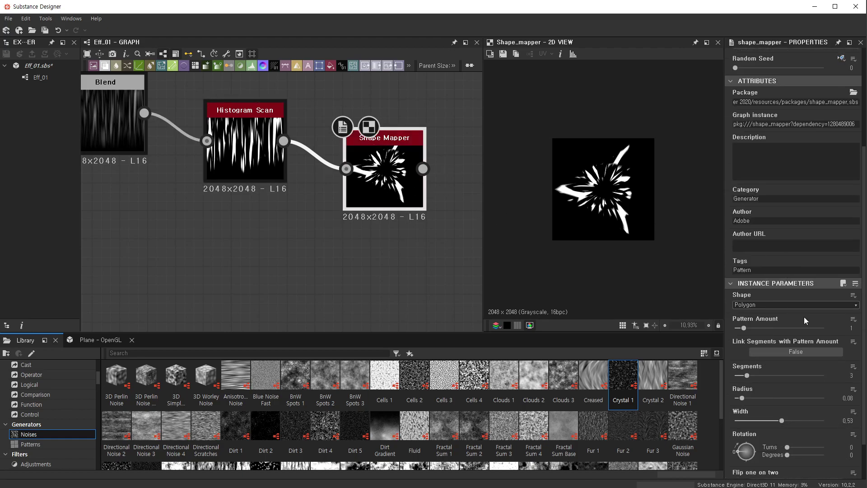
pyautogui.scroll(1, 668, 240)
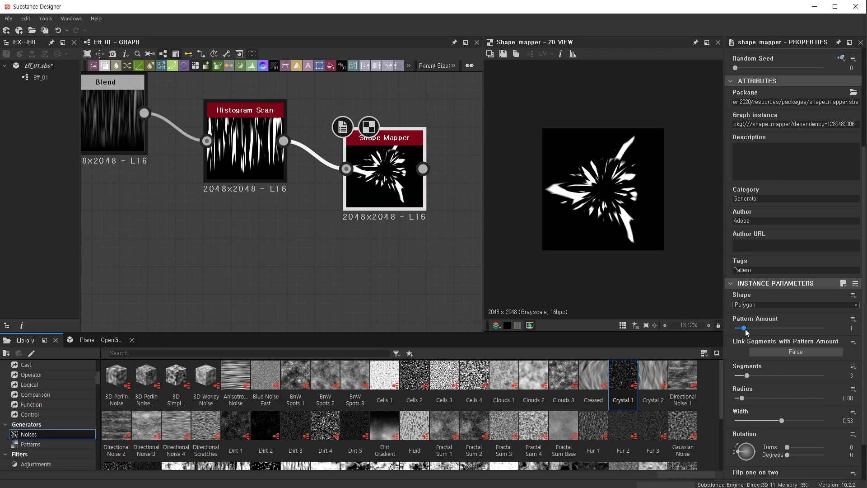
pyautogui.moveTo(746, 331); pyautogui.dragTo(755, 336)
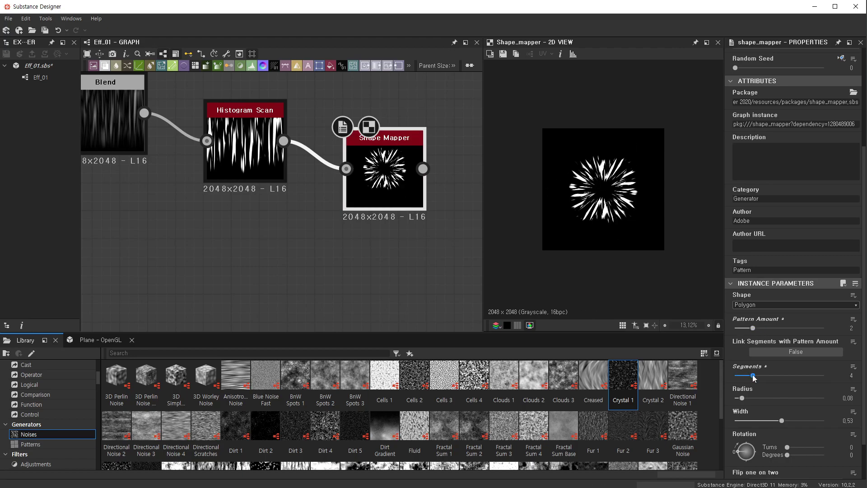
pyautogui.moveTo(751, 379); pyautogui.dragTo(763, 379)
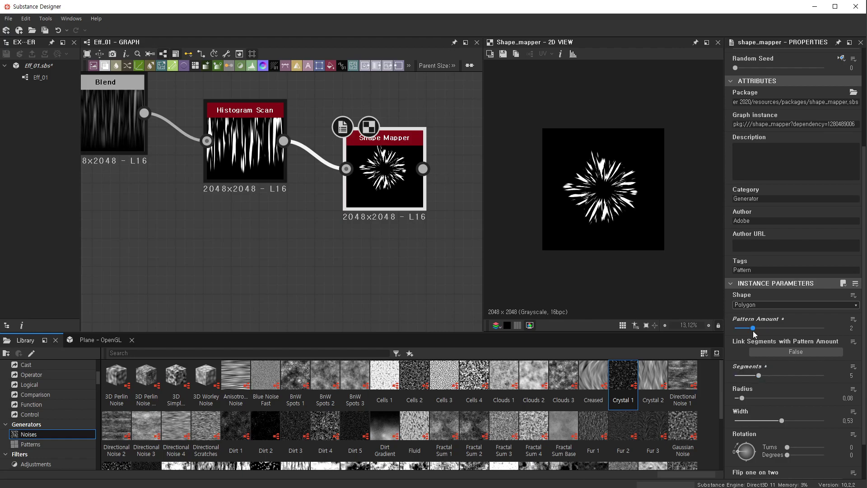
pyautogui.moveTo(754, 334); pyautogui.dragTo(763, 335)
pyautogui.moveTo(782, 421); pyautogui.dragTo(810, 421)
pyautogui.press('f')
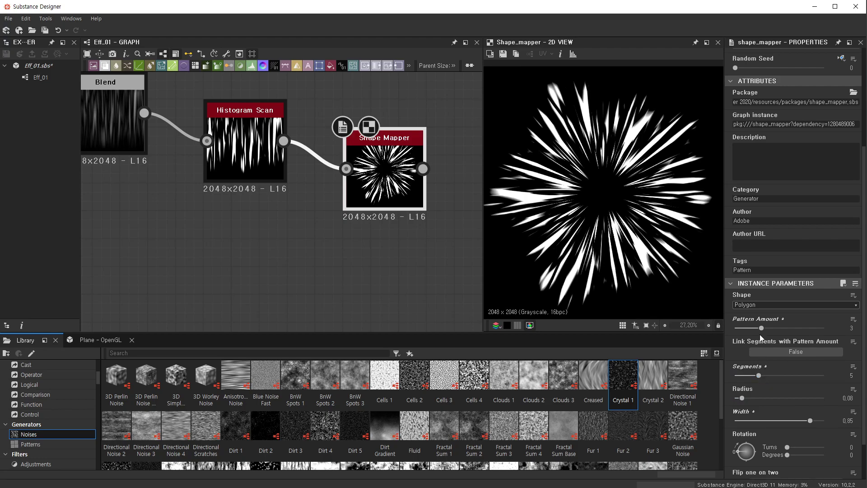
# - Return the Shape Mapper to Pattern Amount 1 and Segments 3, with Width narrowed to 0.54
pyautogui.moveTo(762, 332); pyautogui.dragTo(747, 336)
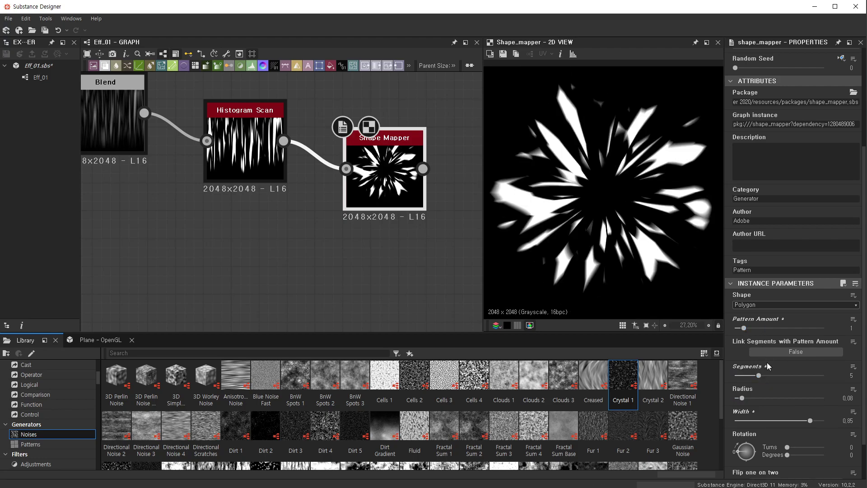
pyautogui.moveTo(763, 377); pyautogui.dragTo(748, 376)
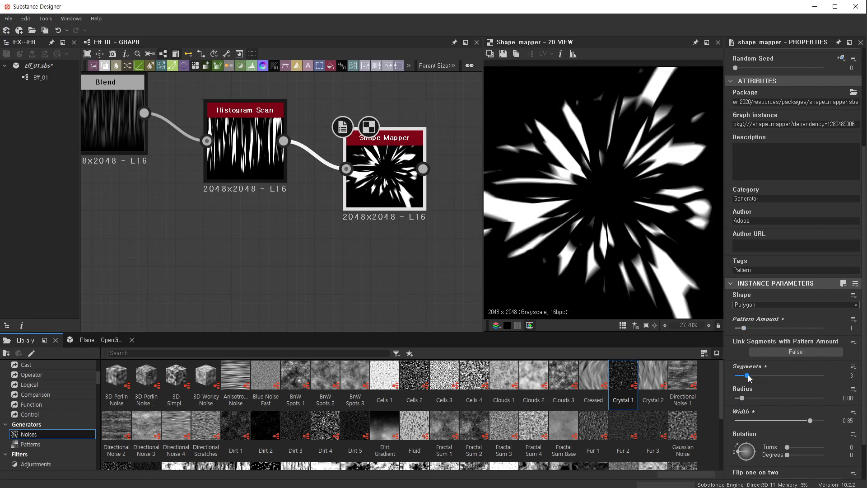
pyautogui.scroll(-2, 605, 248)
pyautogui.moveTo(810, 421); pyautogui.dragTo(784, 421)
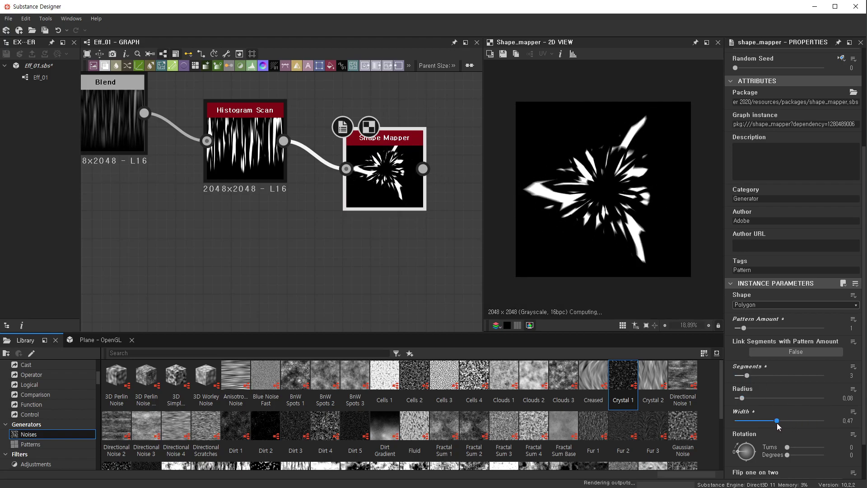
pyautogui.scroll(-2, 329, 218)
pyautogui.moveTo(328, 219); pyautogui.dragTo(419, 199, button='middle')
pyautogui.scroll(-1, 419, 199)
pyautogui.scroll(-1, 300, 222)
# - Pan and zoom around the graph to bring the framed source noise nodes into view
pyautogui.scroll(-1, 281, 264)
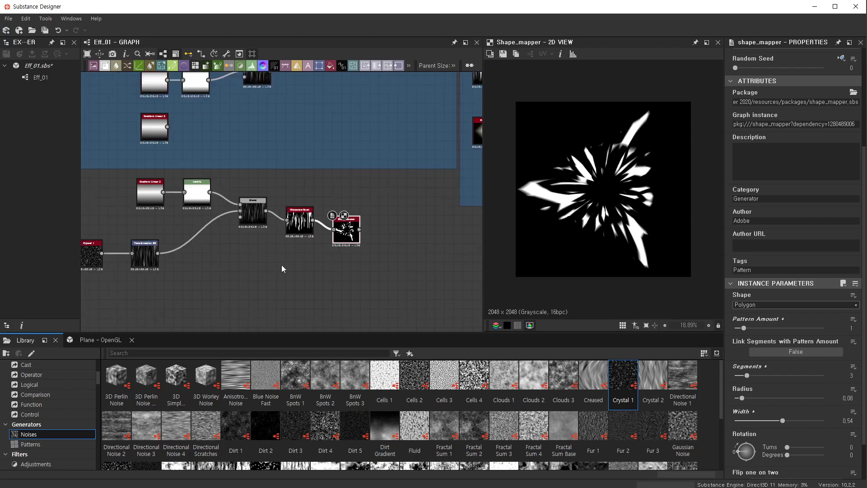
pyautogui.moveTo(281, 265); pyautogui.dragTo(346, 224, button='middle')
pyautogui.scroll(1, 218, 202)
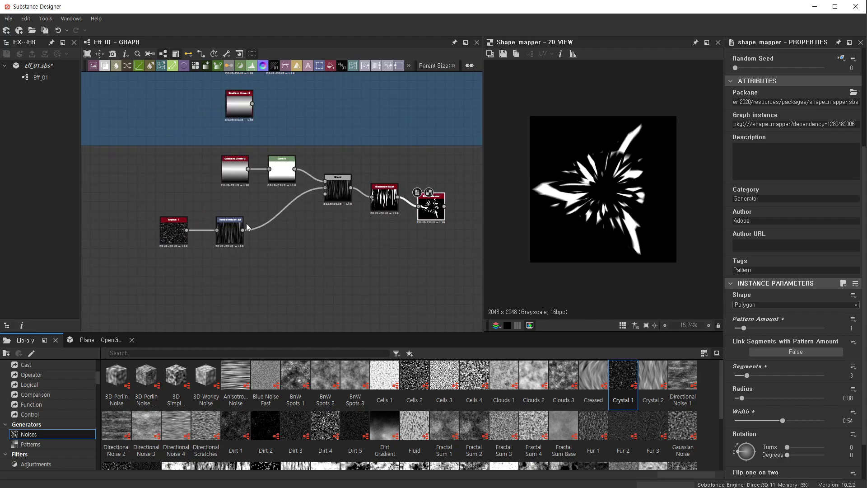
pyautogui.scroll(2, 176, 240)
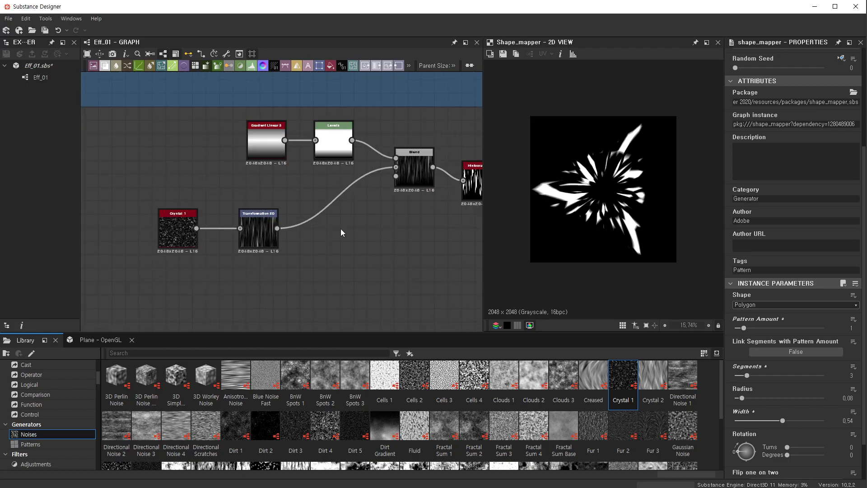
pyautogui.moveTo(476, 215); pyautogui.dragTo(416, 216, button='middle')
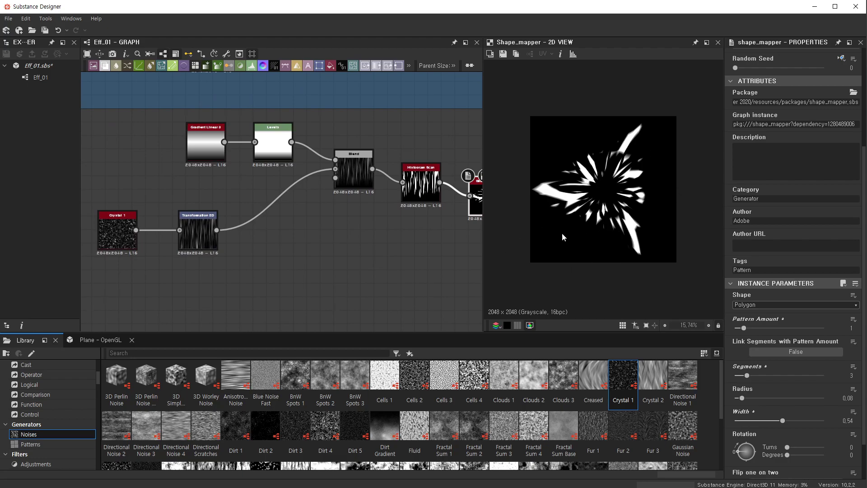
pyautogui.scroll(1, 629, 276)
pyautogui.moveTo(248, 300)
pyautogui.mouseDown(button='middle')
pyautogui.moveTo(325, 228)
pyautogui.moveTo(258, 248)
pyautogui.mouseUp(button='middle')
pyautogui.scroll(-3, 327, 230)
pyautogui.scroll(5, 197, 162)
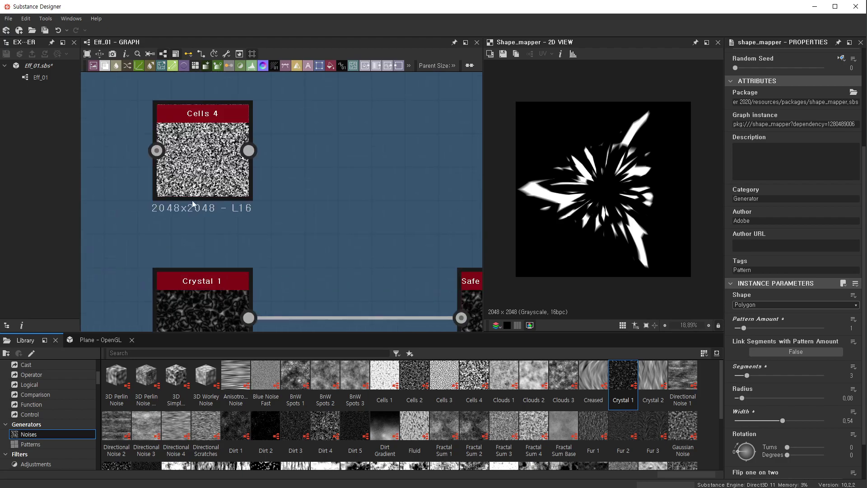
pyautogui.scroll(-4, 258, 213)
pyautogui.moveTo(343, 225)
pyautogui.mouseDown(button='middle')
pyautogui.moveTo(363, 178)
pyautogui.moveTo(437, 340)
pyautogui.mouseUp(button='middle')
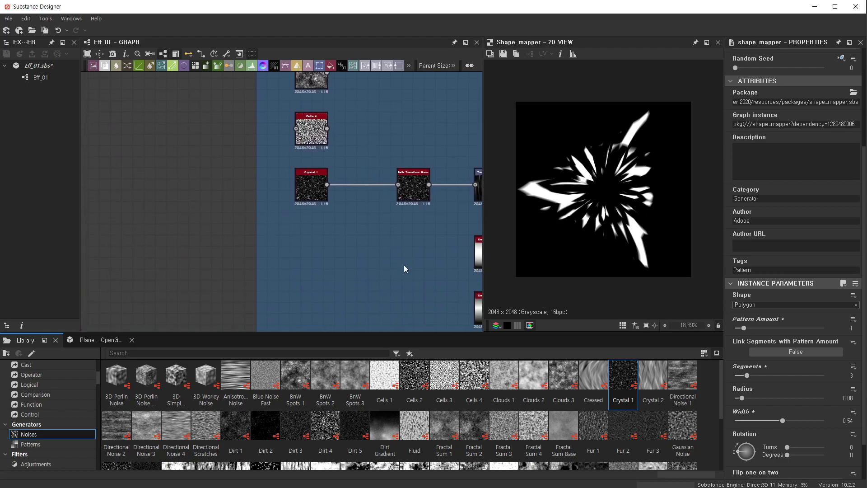
# - Pick Cells 4 in the library, preview Crystal 1, and move Crystal 1 out of the chain
pyautogui.click(474, 380)
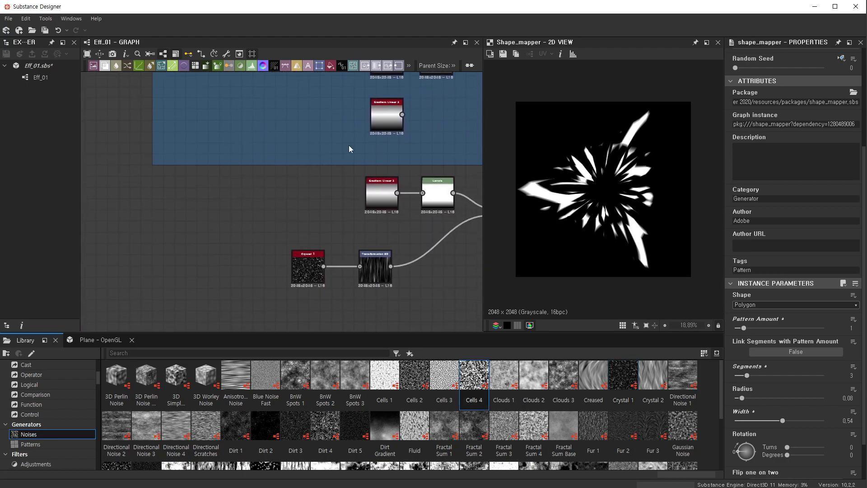
pyautogui.scroll(5, 226, 264)
pyautogui.doubleClick(251, 249)
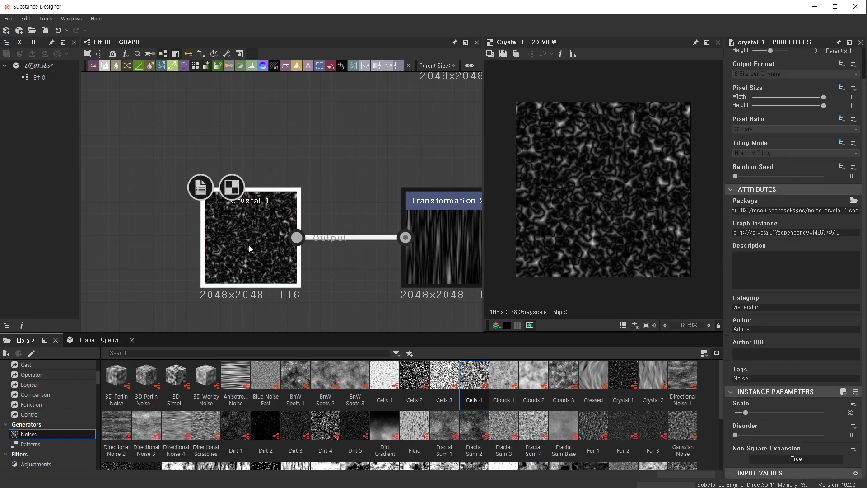
pyautogui.scroll(-2, 271, 267)
pyautogui.moveTo(270, 268); pyautogui.dragTo(252, 230, button='middle')
pyautogui.scroll(2, 252, 230)
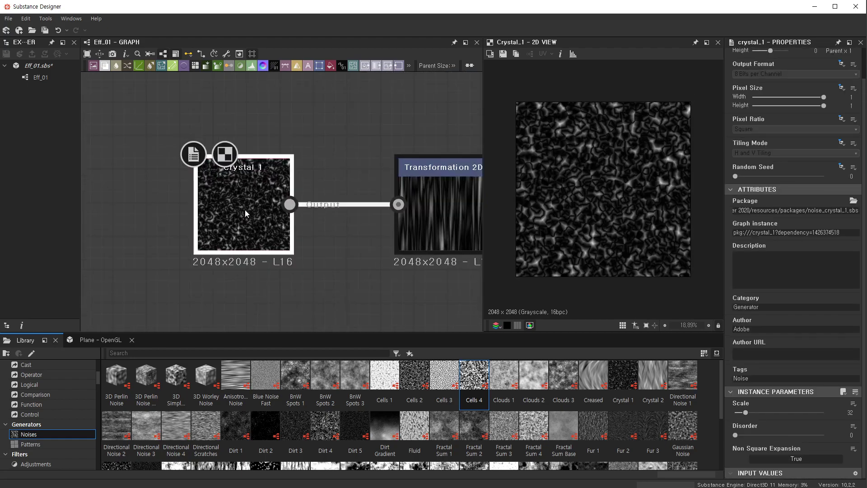
pyautogui.moveTo(262, 203); pyautogui.dragTo(190, 319)
# - Add a Cells 4 noise node, wire it into Transformation 2D, and preview the Blend
pyautogui.moveTo(474, 375); pyautogui.dragTo(204, 149)
pyautogui.scroll(2, 256, 145)
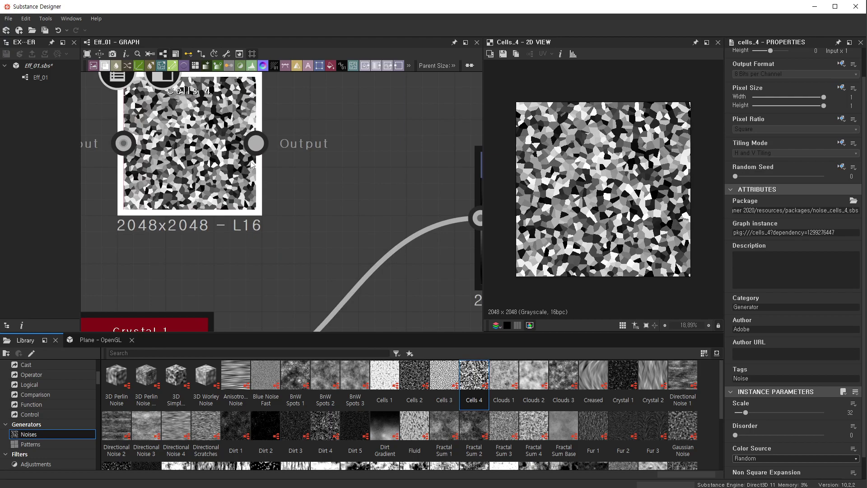
pyautogui.moveTo(256, 143); pyautogui.dragTo(475, 219)
pyautogui.scroll(-2, 440, 238)
pyautogui.moveTo(440, 237); pyautogui.dragTo(143, 235, button='middle')
pyautogui.doubleClick(189, 244)
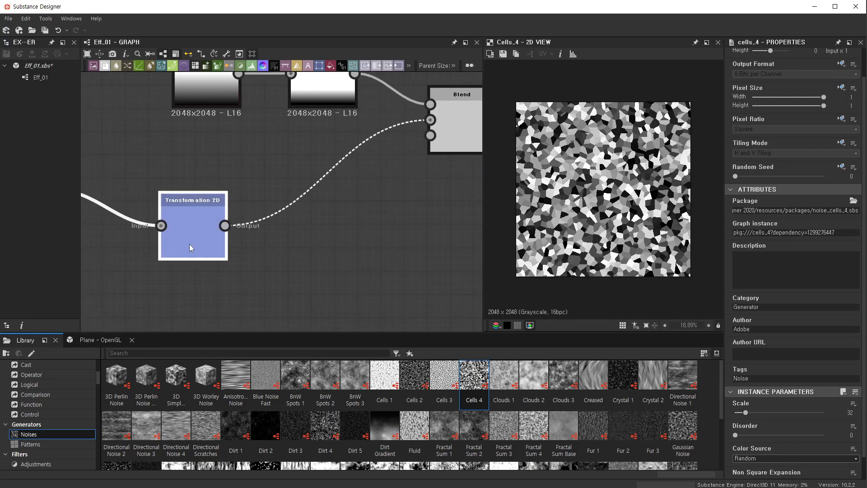
pyautogui.moveTo(282, 233); pyautogui.dragTo(98, 260, button='middle')
pyautogui.doubleClick(238, 199)
# - Duplicate the Blend, Histogram Scan and Shape Mapper with their inputs and place the copies below
pyautogui.doubleClick(446, 252)
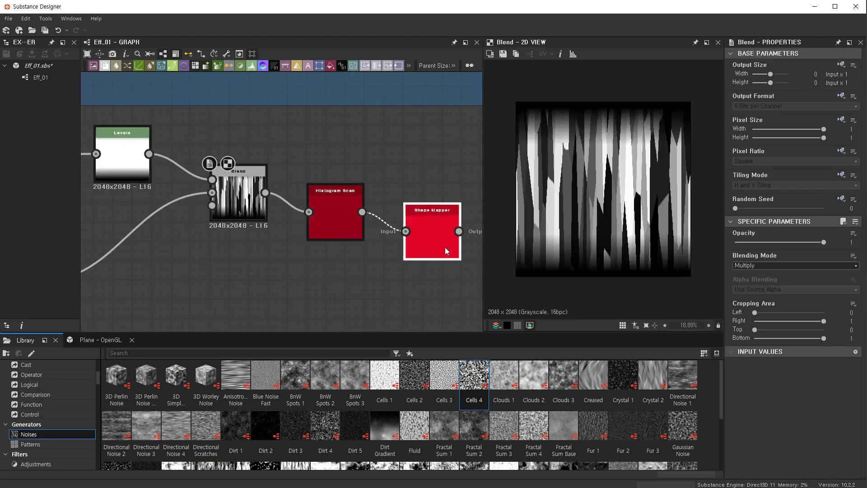
pyautogui.scroll(-1, 343, 226)
pyautogui.scroll(-1, 343, 226)
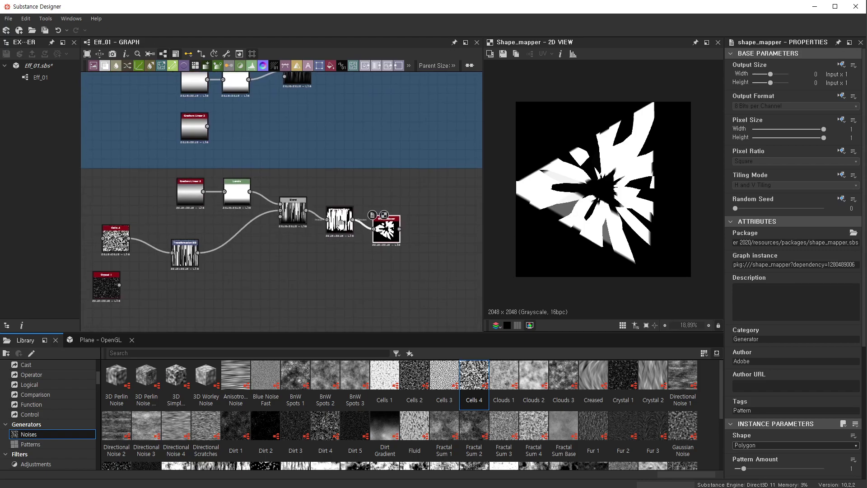
pyautogui.moveTo(258, 237); pyautogui.dragTo(271, 232, button='middle')
pyautogui.moveTo(402, 275); pyautogui.dragTo(289, 226)
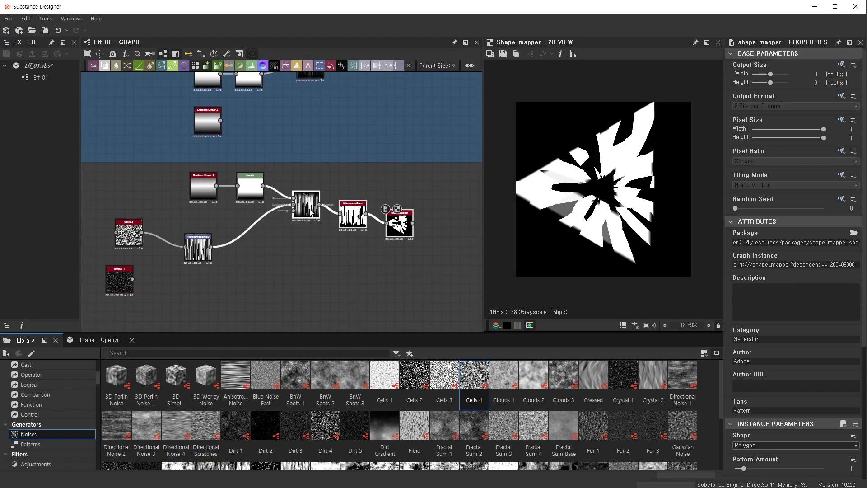
pyautogui.hotkey('ctrl', 'd')
pyautogui.moveTo(235, 206); pyautogui.dragTo(310, 294)
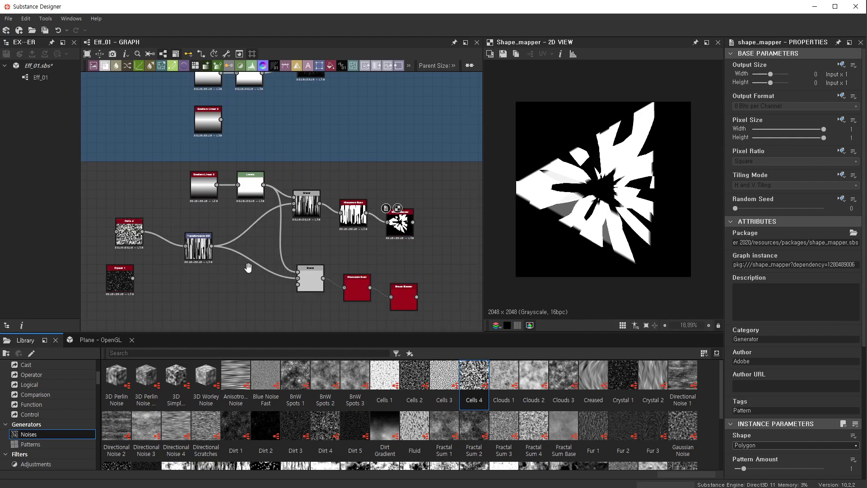
pyautogui.moveTo(113, 291); pyautogui.dragTo(127, 259, button='middle')
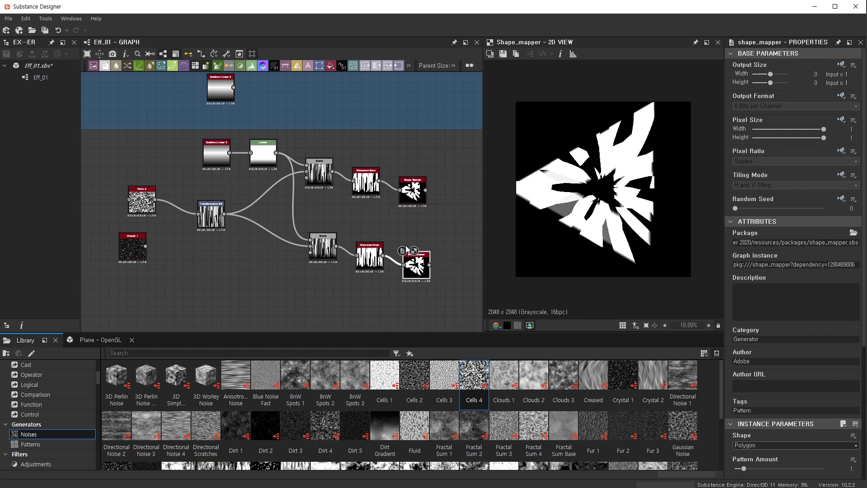
# - Lower the lower Histogram Scan's Contrast and Position to 0.38 each
pyautogui.click(367, 267)
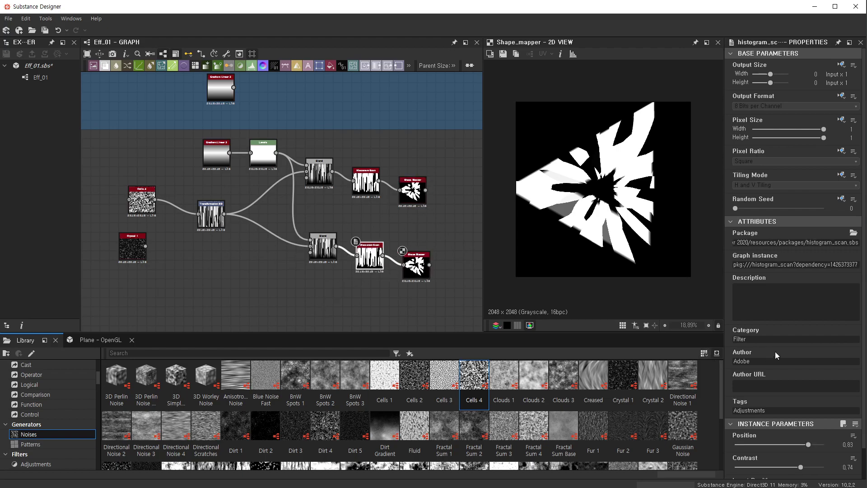
pyautogui.scroll(-2, 782, 355)
pyautogui.moveTo(798, 437); pyautogui.dragTo(773, 437)
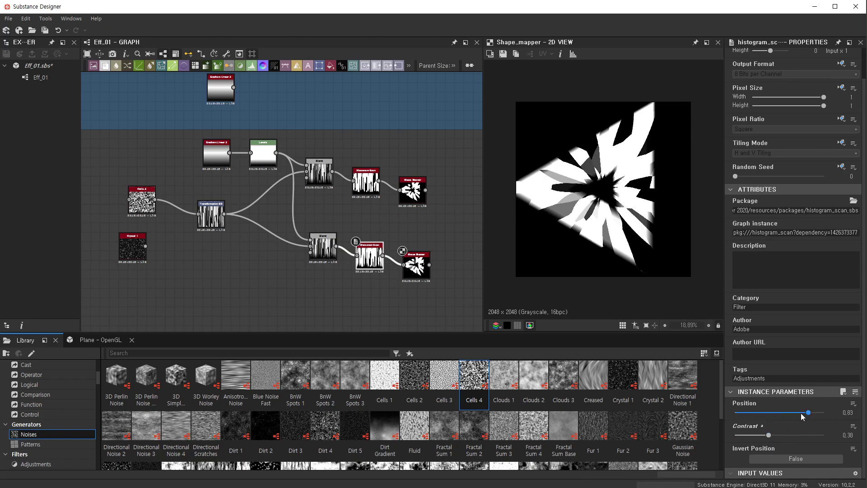
pyautogui.moveTo(809, 416); pyautogui.dragTo(760, 413)
# - Set the lower Shape Mapper to Pattern Amount 3, Segments 5 and Width 0.86
pyautogui.moveTo(424, 276); pyautogui.dragTo(448, 277)
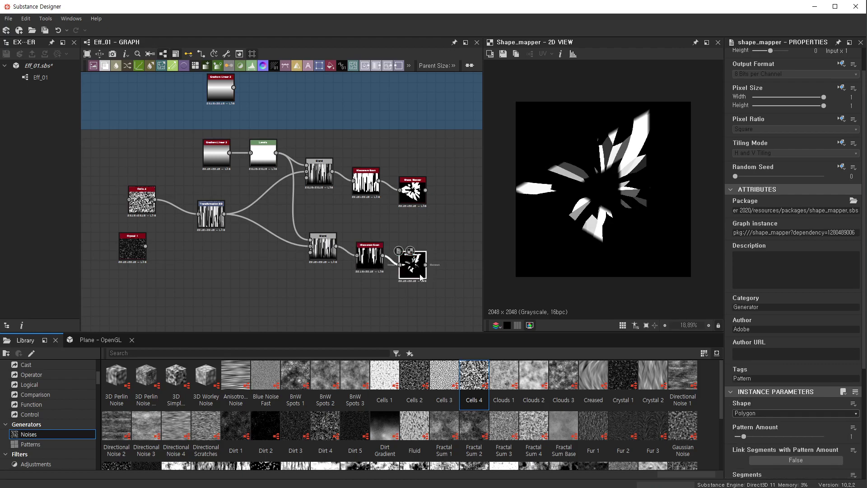
pyautogui.moveTo(745, 330); pyautogui.dragTo(760, 333)
pyautogui.moveTo(748, 379); pyautogui.dragTo(760, 378)
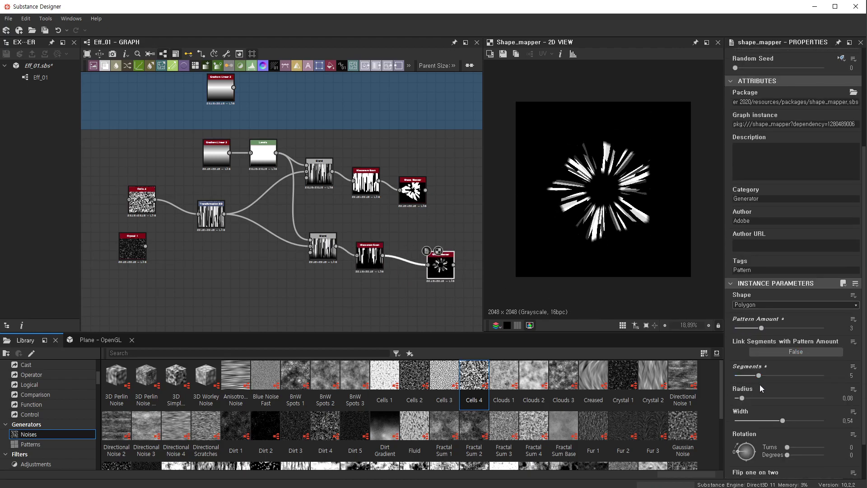
pyautogui.moveTo(790, 424); pyautogui.dragTo(812, 420)
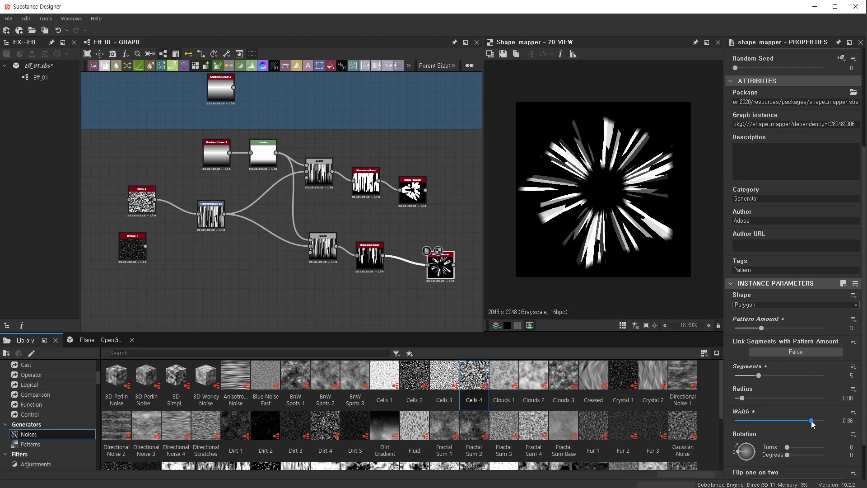
pyautogui.scroll(3, 626, 176)
pyautogui.scroll(2, 626, 175)
pyautogui.scroll(1, 623, 222)
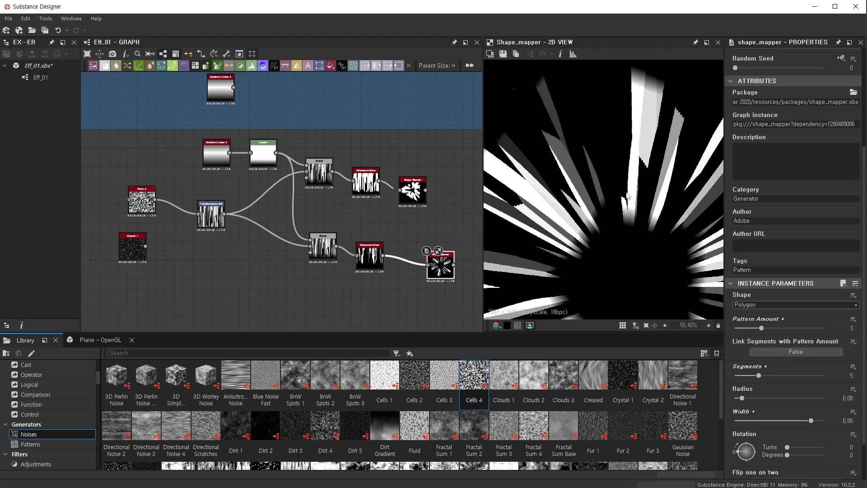
pyautogui.scroll(3, 271, 242)
# - Duplicate the Levels node and wire the copy into the lower Blend
pyautogui.click(275, 104)
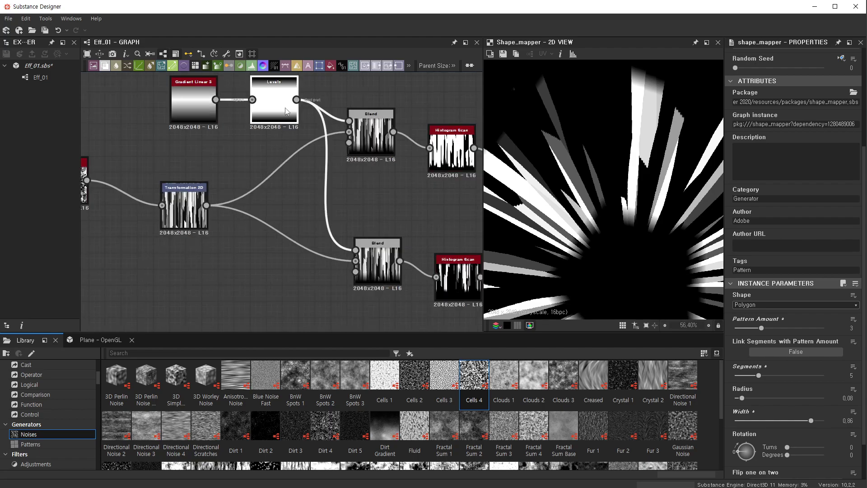
pyautogui.hotkey('ctrl', 'd')
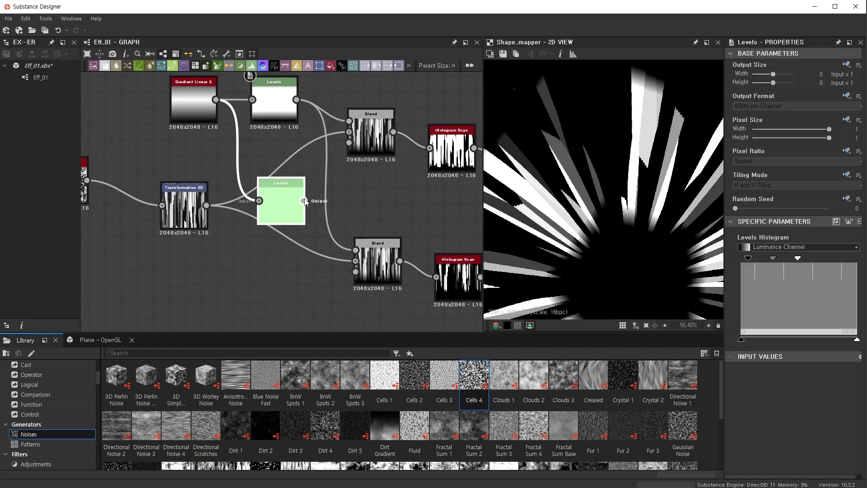
pyautogui.moveTo(364, 261); pyautogui.dragTo(355, 261)
pyautogui.doubleClick(280, 206)
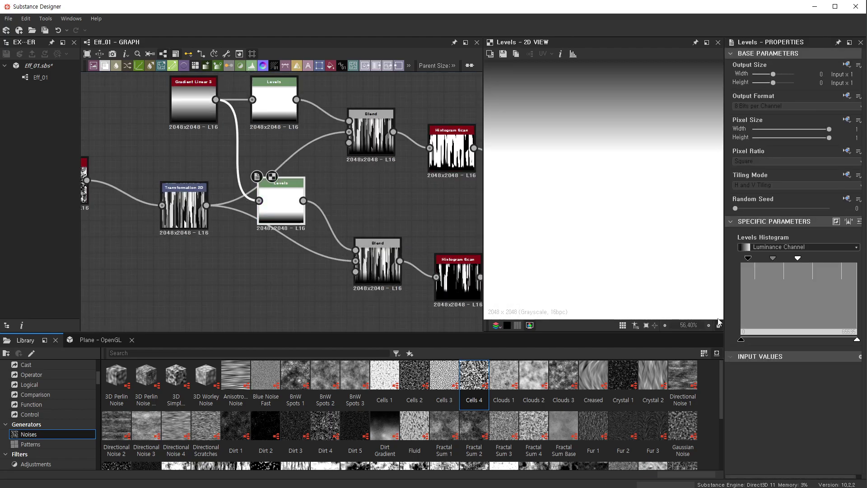
# - Raise the new Levels node's white level so the lower burst darkens
pyautogui.scroll(-1, 299, 250)
pyautogui.moveTo(299, 250); pyautogui.dragTo(194, 225, button='middle')
pyautogui.doubleClick(422, 262)
pyautogui.click(172, 179)
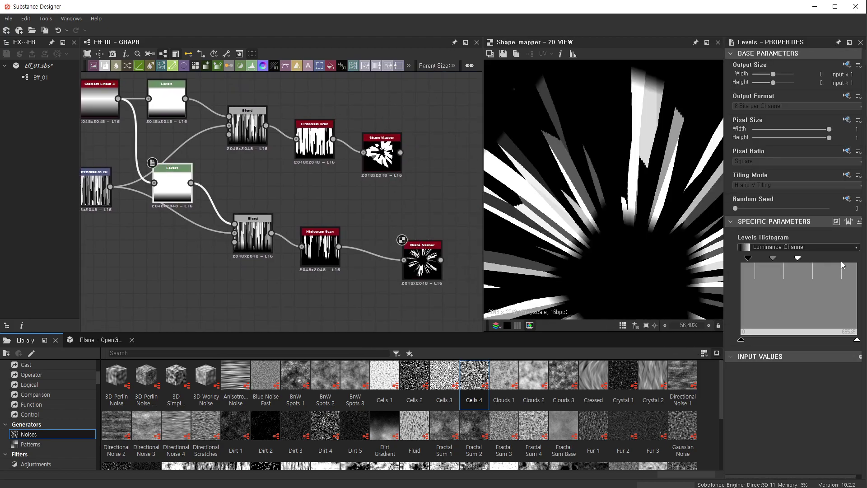
pyautogui.moveTo(806, 258); pyautogui.dragTo(838, 261)
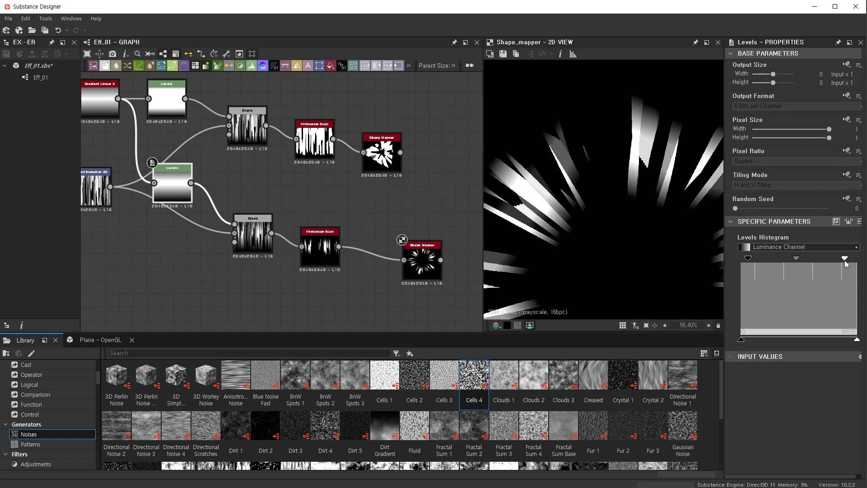
# - Set the lower Shape Mapper to Radius 0, Width 1 and Segments 6
pyautogui.scroll(5, 417, 264)
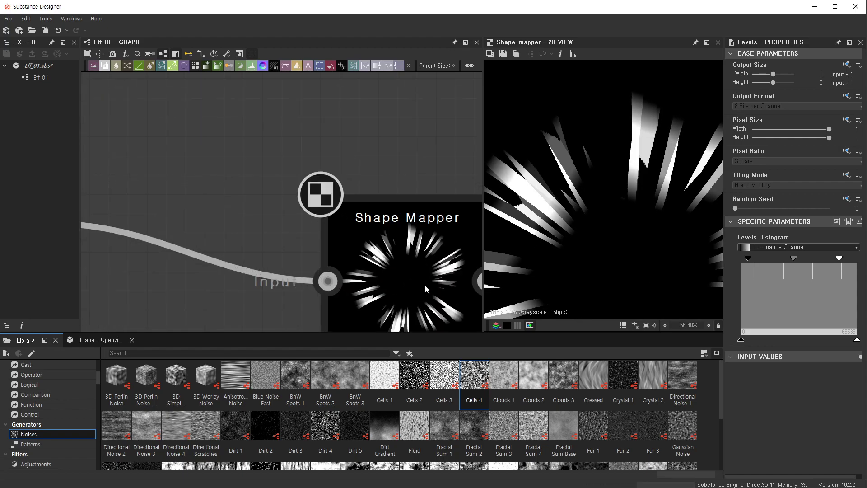
pyautogui.doubleClick(426, 284)
pyautogui.scroll(-1, 862, 328)
pyautogui.scroll(-2, 862, 327)
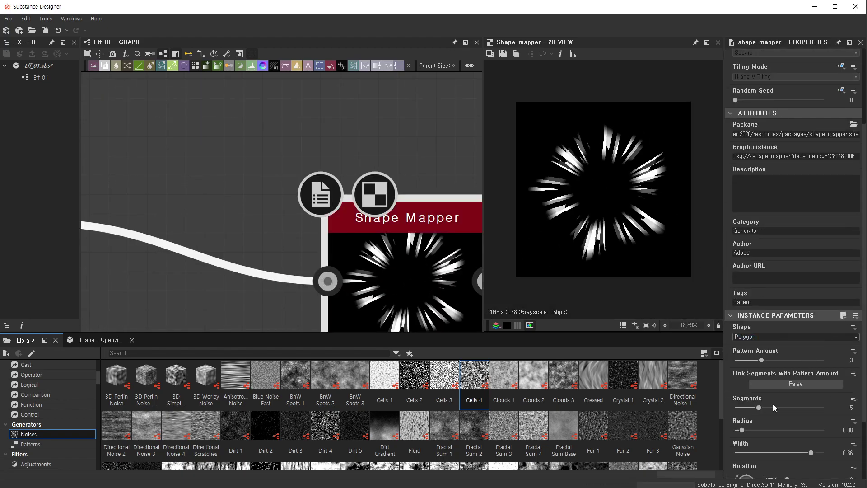
pyautogui.moveTo(747, 431); pyautogui.dragTo(728, 434)
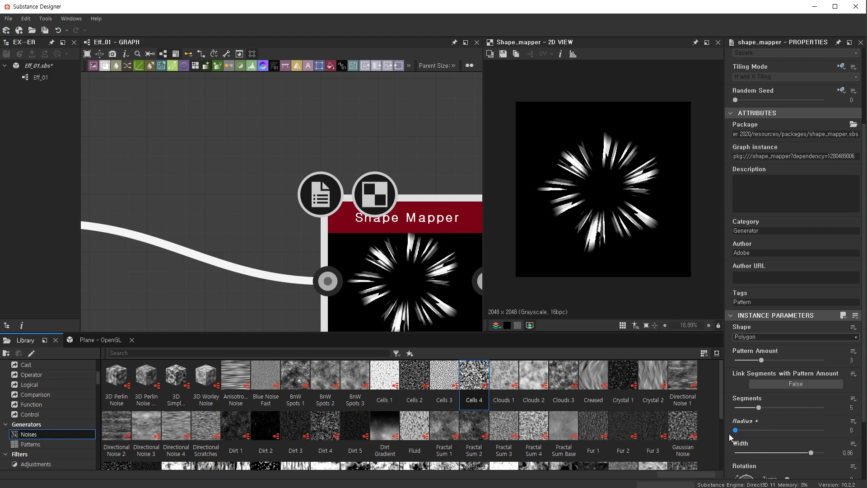
pyautogui.moveTo(813, 455); pyautogui.dragTo(837, 454)
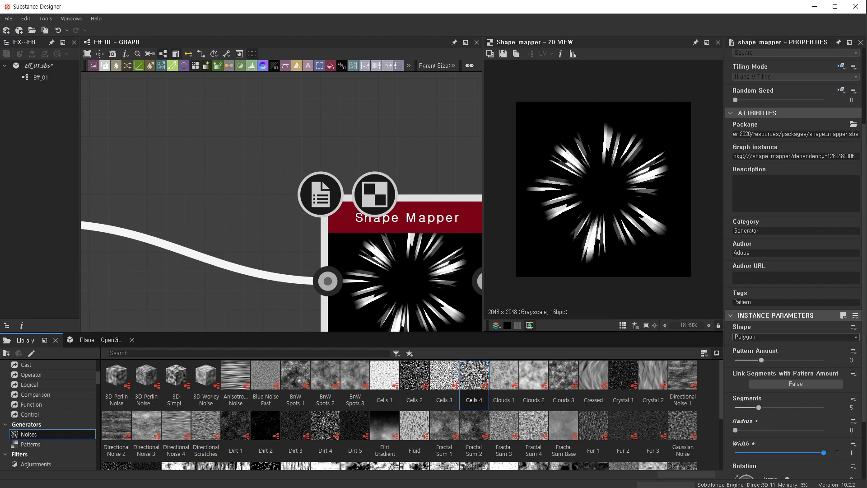
pyautogui.moveTo(761, 408); pyautogui.dragTo(767, 411)
# - Enable Flip one on two on the lower Shape Mapper
pyautogui.scroll(-3, 787, 407)
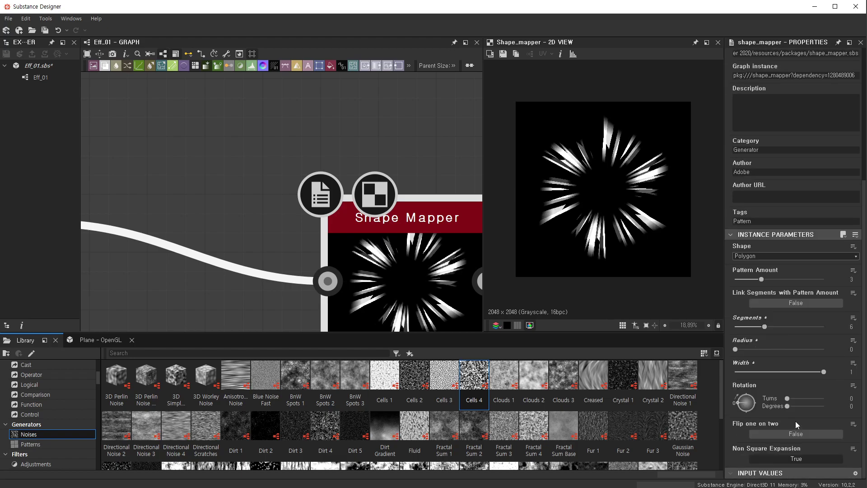
pyautogui.click(790, 433)
pyautogui.scroll(2, 601, 181)
pyautogui.scroll(2, 601, 203)
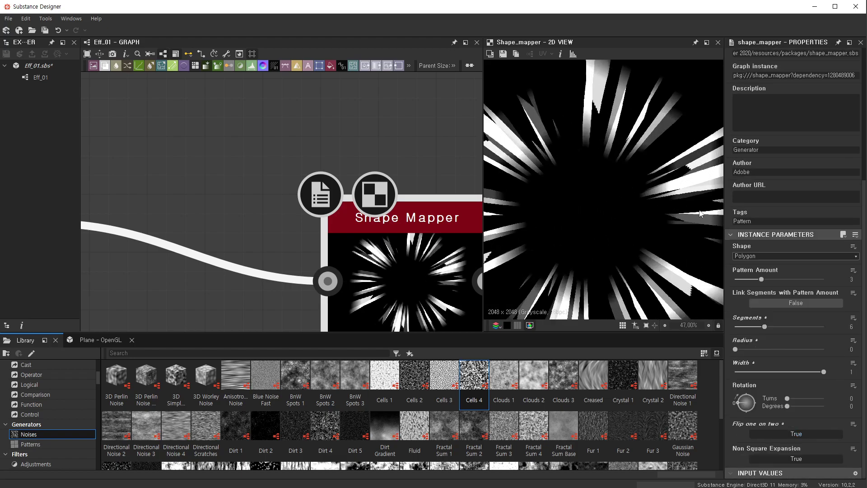
pyautogui.scroll(3, 598, 244)
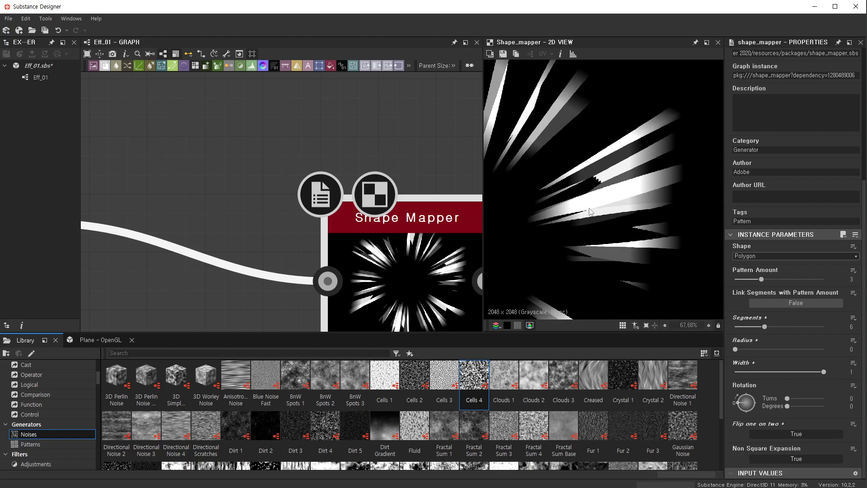
pyautogui.scroll(-4, 606, 146)
pyautogui.scroll(-3, 606, 146)
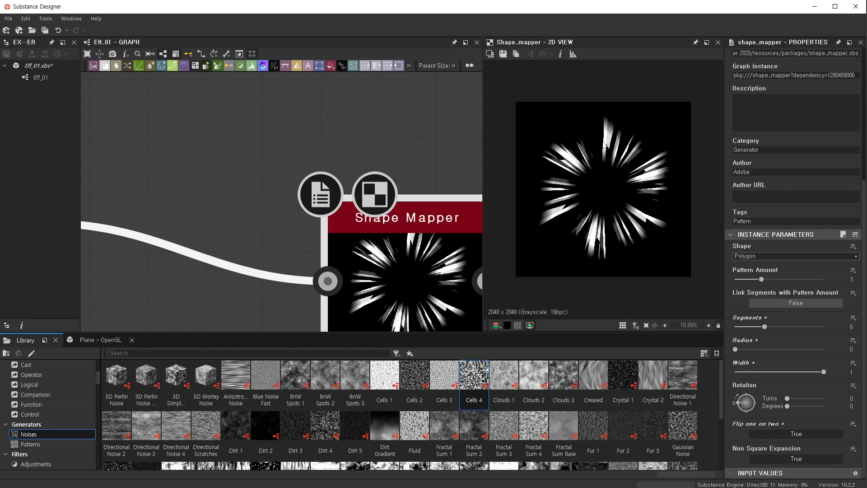
pyautogui.scroll(-3, 193, 213)
# - Set the lower Histogram Scan to Position 0.3 and Contrast 0.14
pyautogui.scroll(3, 315, 199)
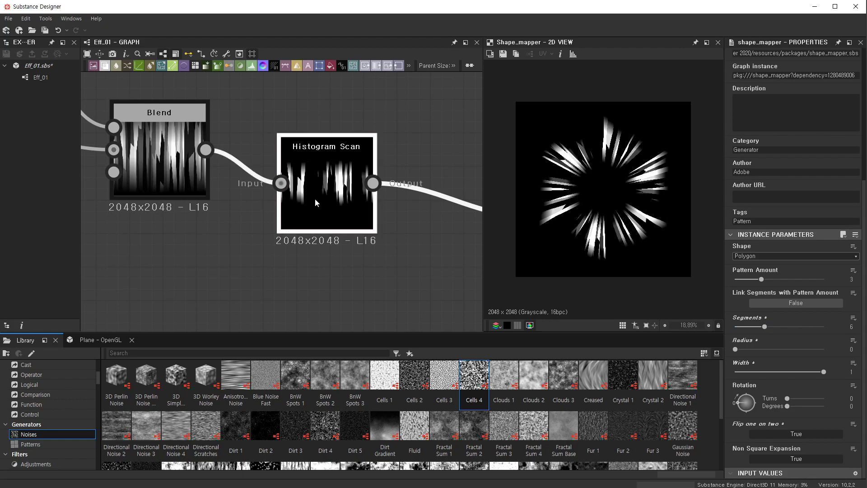
pyautogui.click(318, 198)
pyautogui.moveTo(769, 435)
pyautogui.mouseDown()
pyautogui.moveTo(743, 435)
pyautogui.moveTo(762, 413)
pyautogui.mouseUp()
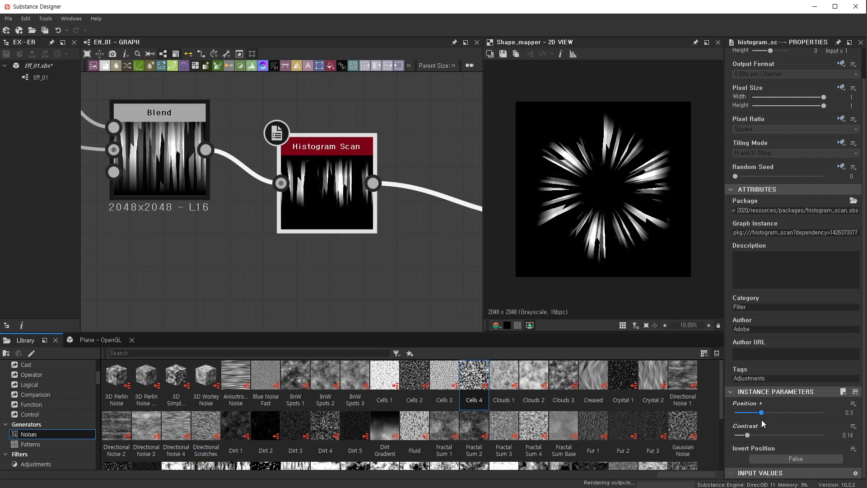
pyautogui.moveTo(265, 267); pyautogui.dragTo(445, 228, button='middle')
pyautogui.scroll(-3, 306, 229)
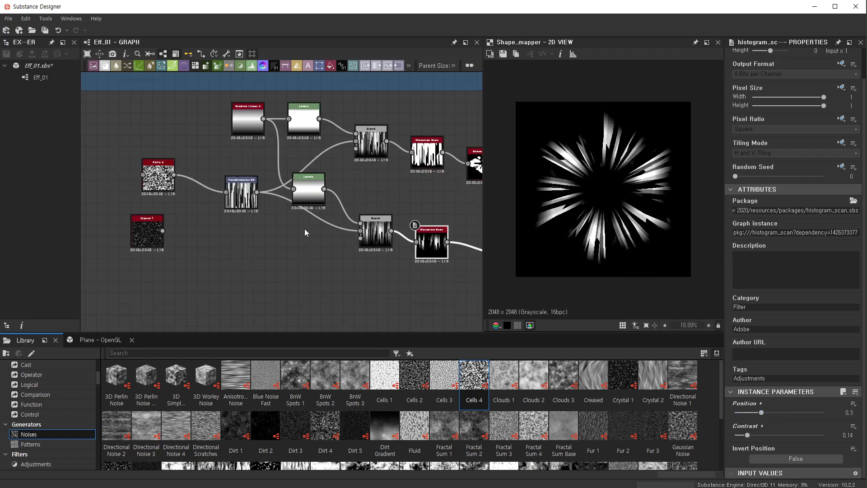
pyautogui.scroll(2, 310, 204)
# - Pull the second Levels' histogram handles inward to brighten the burst rays
pyautogui.click(302, 181)
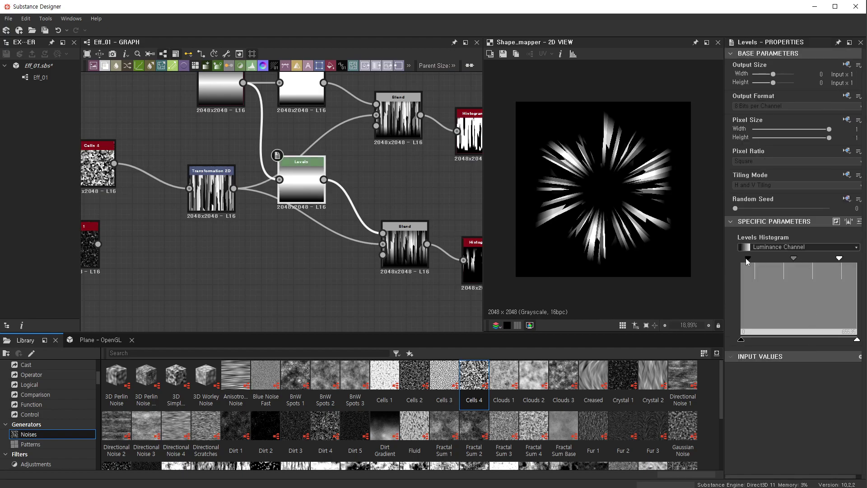
pyautogui.moveTo(748, 258); pyautogui.dragTo(741, 258)
pyautogui.moveTo(839, 258); pyautogui.dragTo(808, 261)
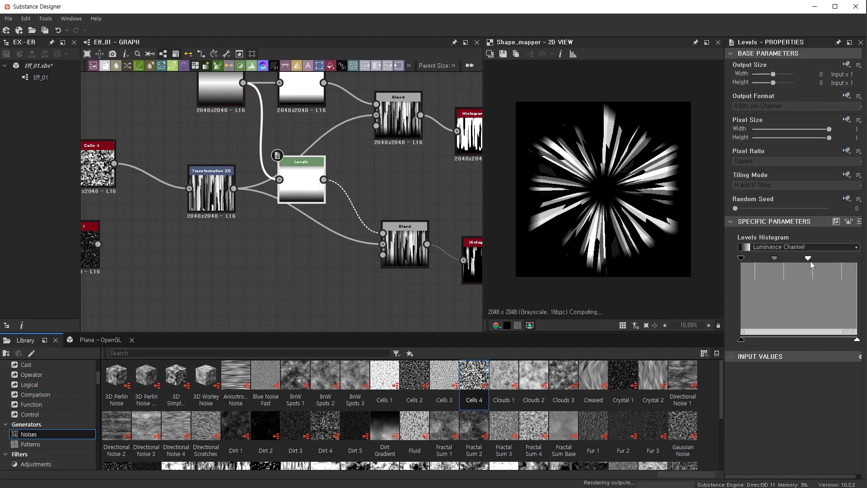
pyautogui.scroll(-2, 201, 230)
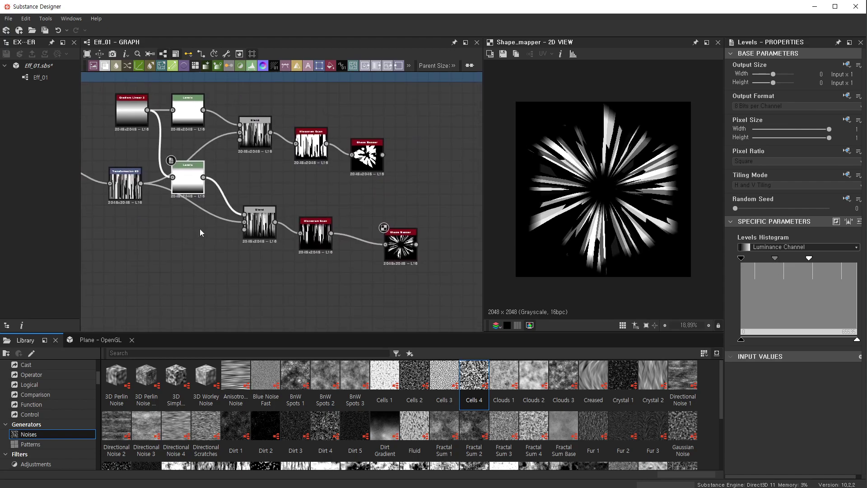
pyautogui.scroll(3, 368, 255)
pyautogui.click(352, 221)
# - Pan the graph to the Cells 4, Crystal 1 and existing BnW Spots 1 noises
pyautogui.scroll(-1, 352, 221)
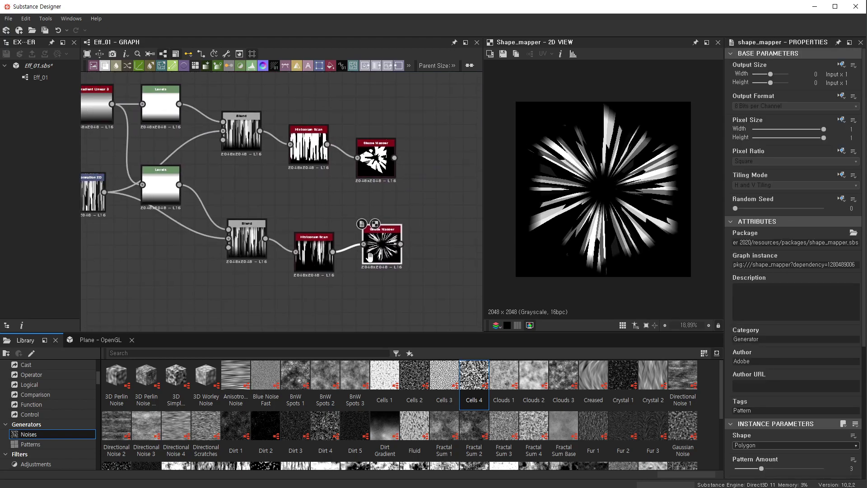
pyautogui.scroll(-2, 270, 240)
pyautogui.scroll(1, 200, 240)
pyautogui.scroll(-1, 191, 199)
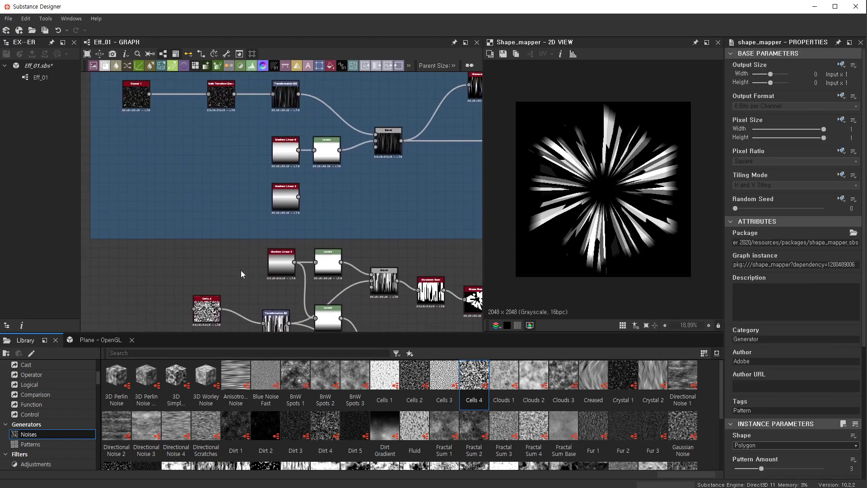
pyautogui.scroll(2, 241, 270)
pyautogui.scroll(2, 240, 288)
pyautogui.scroll(1, 316, 271)
pyautogui.scroll(-2, 413, 259)
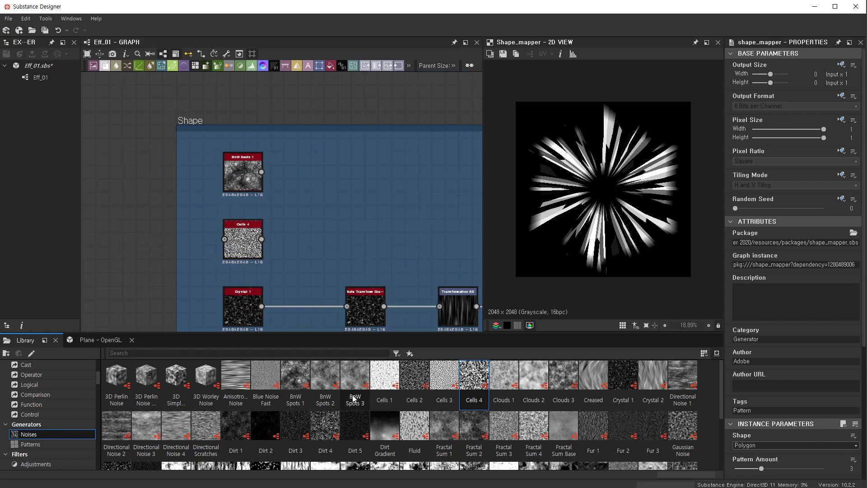
pyautogui.moveTo(413, 259); pyautogui.dragTo(346, 122, button='middle')
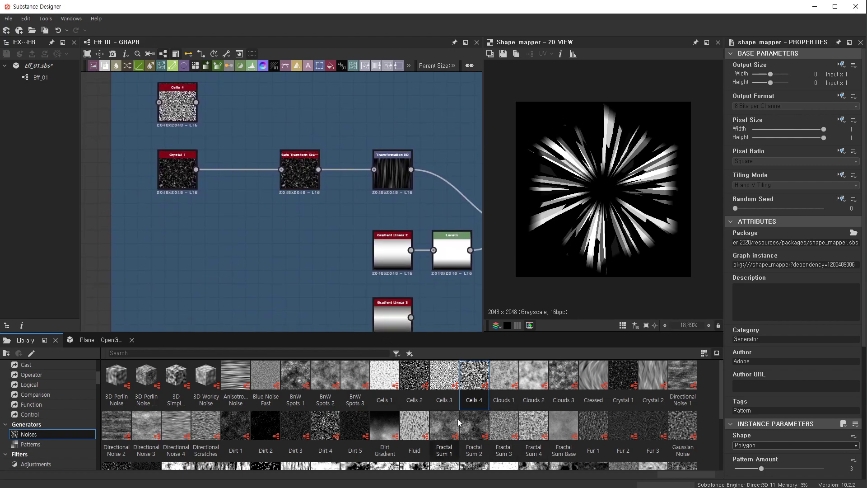
pyautogui.moveTo(242, 168); pyautogui.dragTo(267, 270, button='middle')
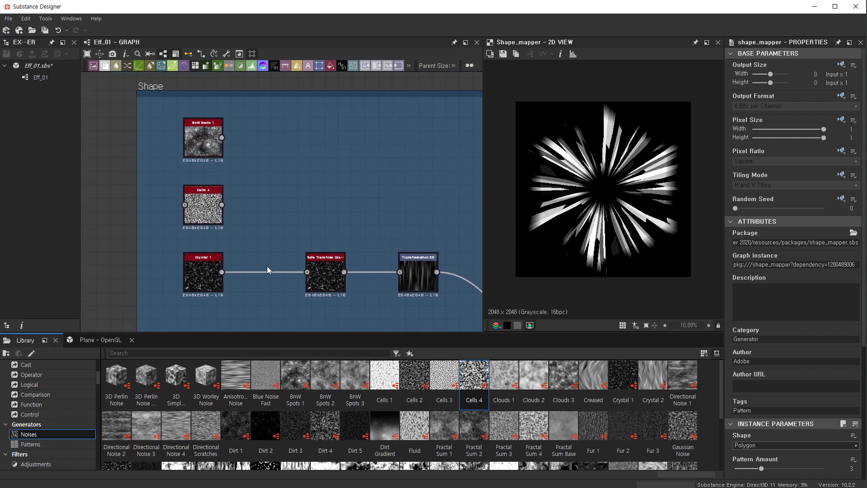
pyautogui.click(195, 139)
pyautogui.scroll(4, 195, 139)
pyautogui.scroll(1, 196, 139)
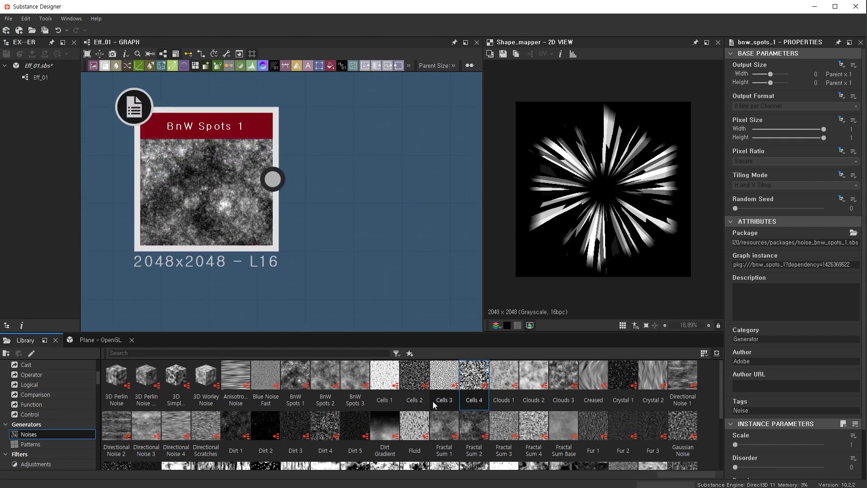
# - Show the 3D view and add a BnW Spots 1 node by searching 'bn'
pyautogui.click(93, 340)
pyautogui.scroll(-3, 366, 224)
pyautogui.scroll(-2, 366, 225)
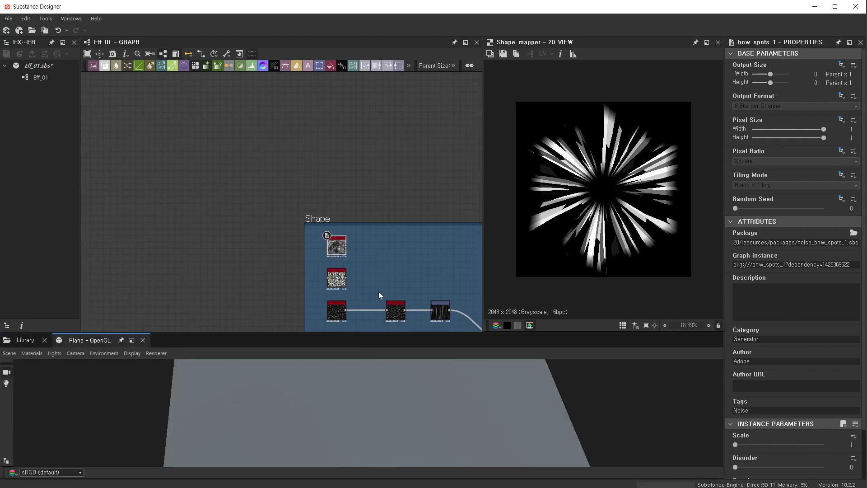
pyautogui.scroll(-1, 366, 224)
pyautogui.scroll(2, 365, 225)
pyautogui.press('space')
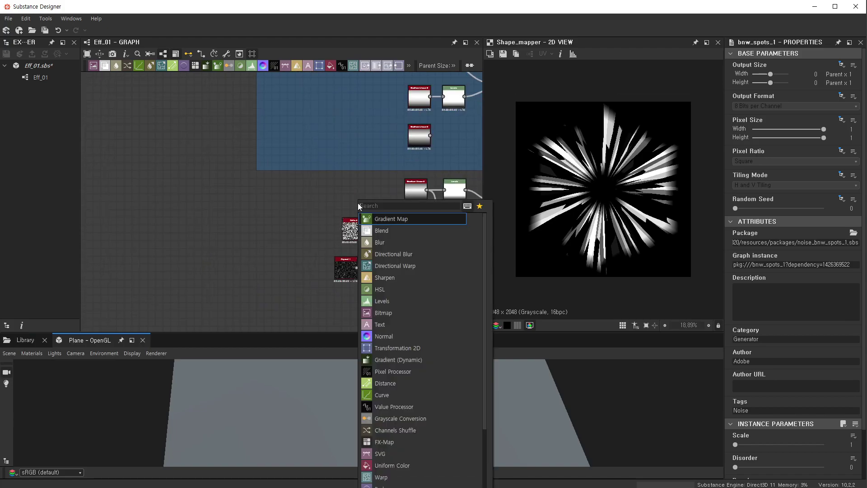
pyautogui.write('bnw')
pyautogui.click(375, 220)
# - Connect BnW Spots 1's output into the Transformation 2D input
pyautogui.scroll(2, 383, 224)
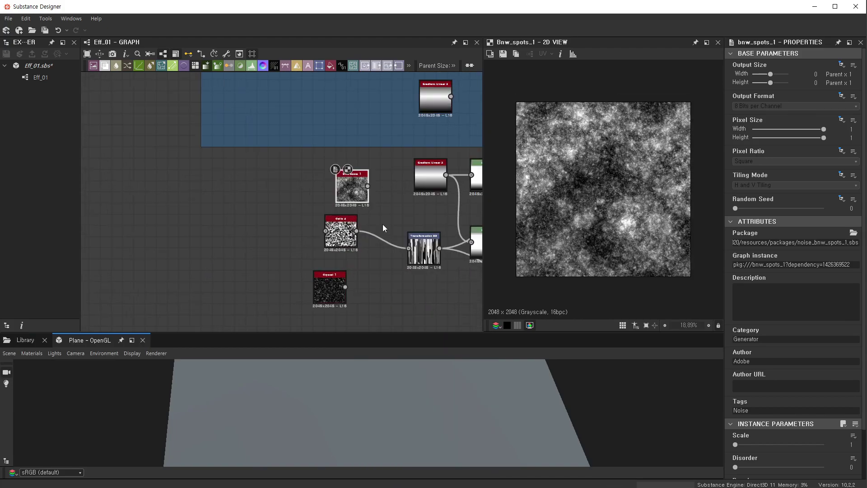
pyautogui.moveTo(383, 224); pyautogui.dragTo(274, 214, button='middle')
pyautogui.moveTo(258, 175); pyautogui.dragTo(333, 255)
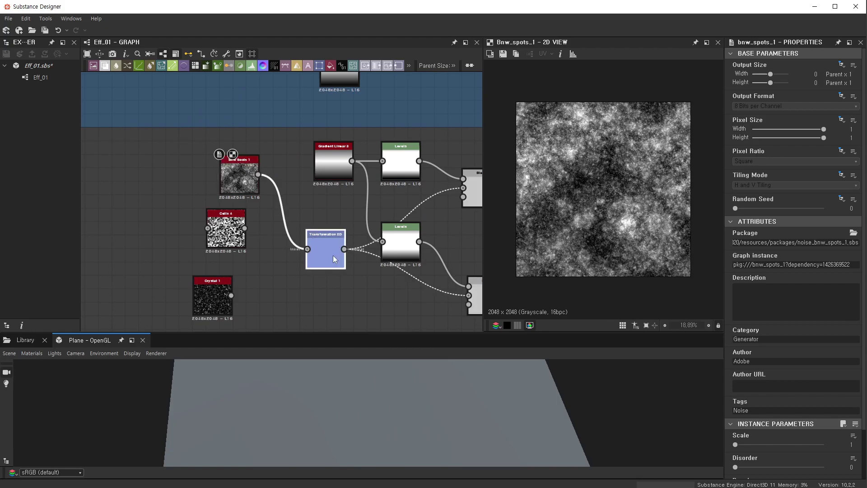
pyautogui.click(332, 256)
# - Preview the Levels, Blend and Histogram Scan outputs down to the lower Shape Mapper burst
pyautogui.click(403, 251)
pyautogui.moveTo(422, 275); pyautogui.dragTo(279, 207, button='middle')
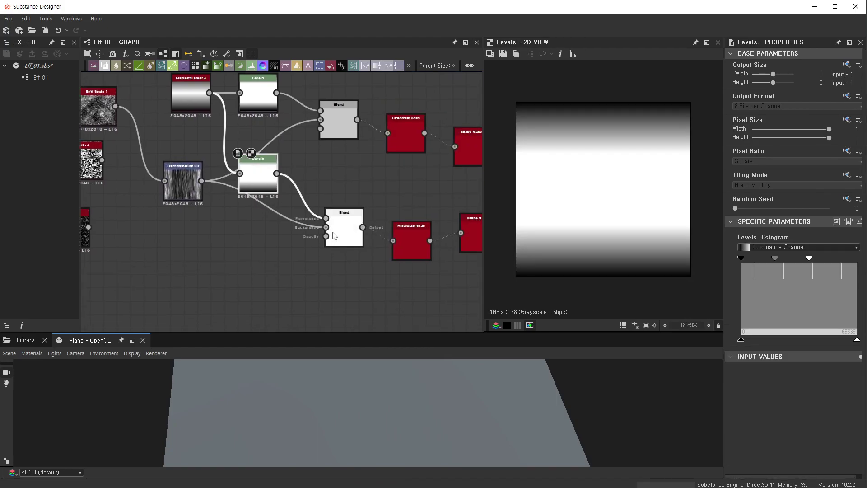
pyautogui.click(344, 234)
pyautogui.click(403, 246)
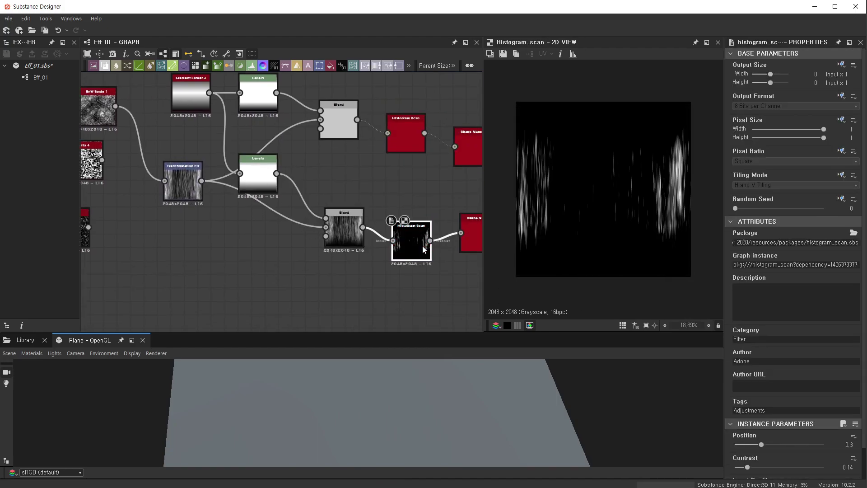
pyautogui.scroll(5, 693, 143)
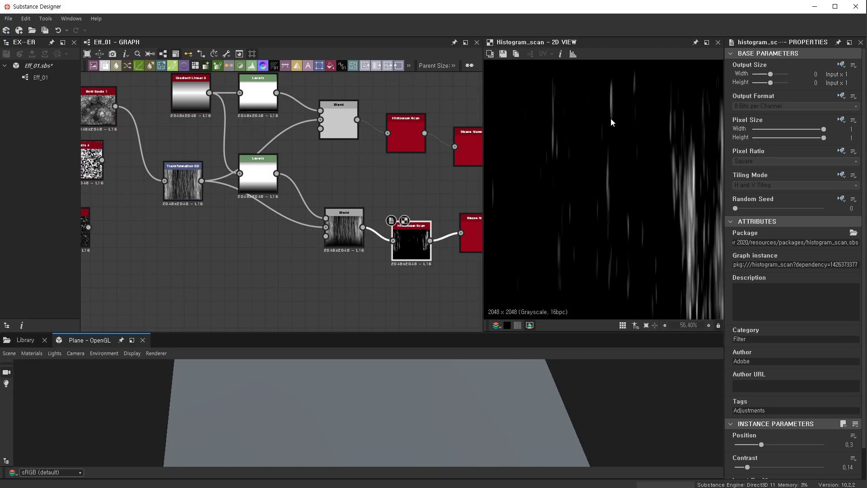
pyautogui.moveTo(351, 224); pyautogui.dragTo(171, 219, button='middle')
pyautogui.doubleClick(309, 248)
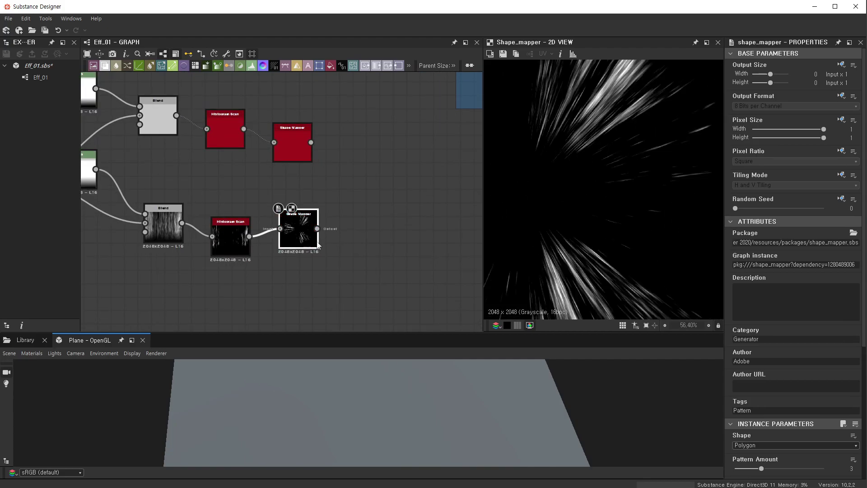
pyautogui.scroll(-3, 628, 172)
pyautogui.scroll(3, 633, 162)
pyautogui.scroll(2, 633, 162)
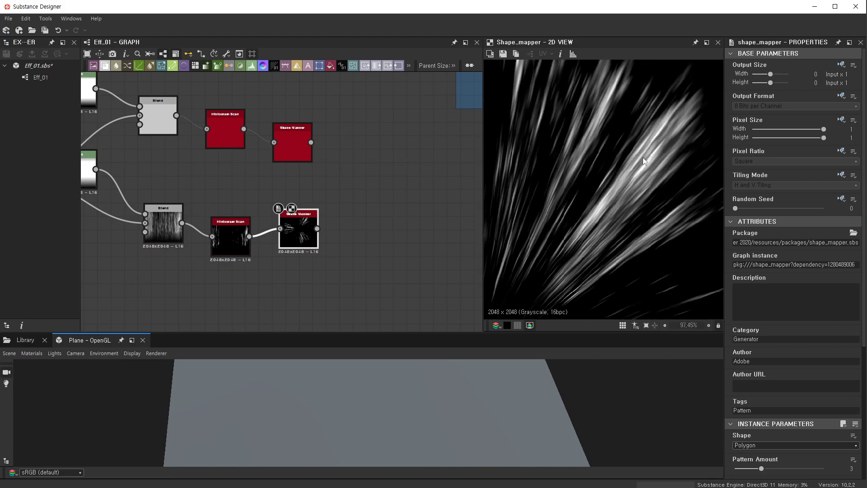
pyautogui.scroll(-4, 643, 158)
pyautogui.scroll(1, 640, 162)
pyautogui.scroll(2, 635, 173)
# - Set the lower Shape Mapper to Pattern Amount 2, Segments 5 and Radius 0.08
pyautogui.scroll(-8, 638, 176)
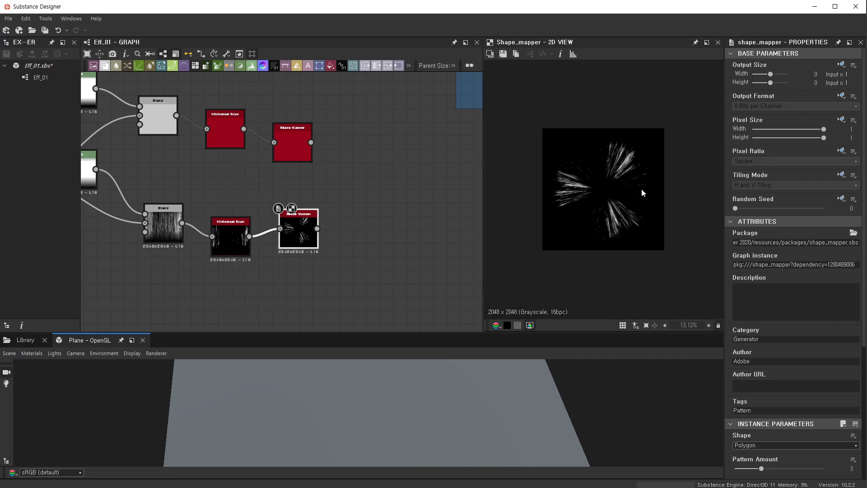
pyautogui.scroll(2, 619, 209)
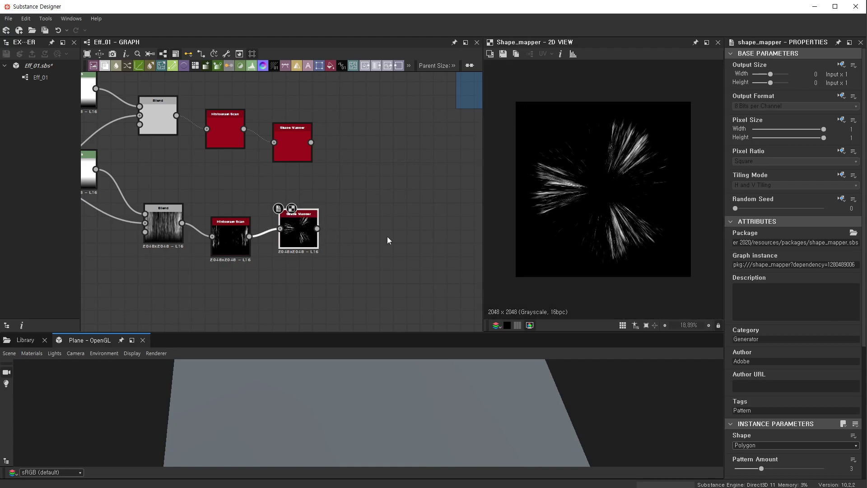
pyautogui.scroll(-3, 750, 322)
pyautogui.moveTo(762, 334); pyautogui.dragTo(753, 335)
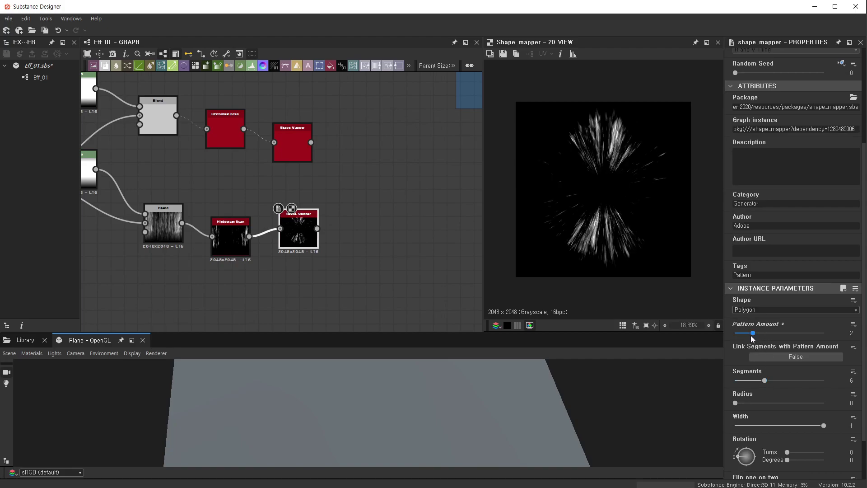
pyautogui.moveTo(765, 380)
pyautogui.mouseDown()
pyautogui.moveTo(783, 381)
pyautogui.moveTo(759, 381)
pyautogui.moveTo(742, 403)
pyautogui.mouseUp()
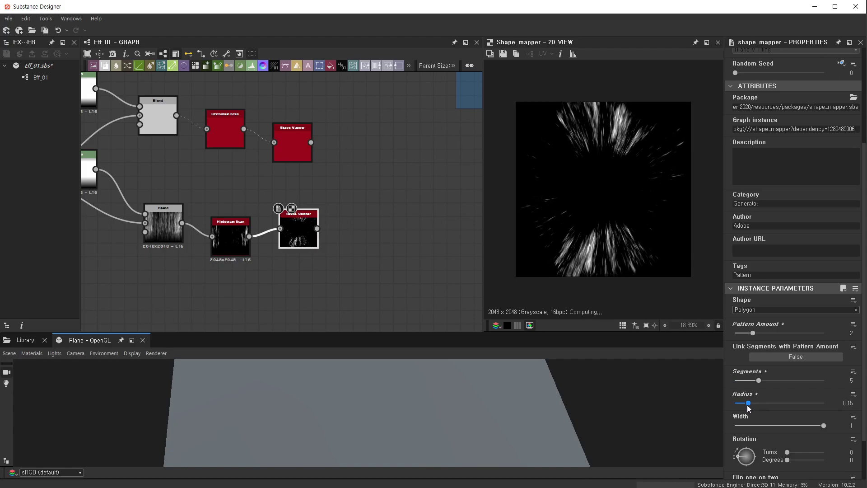
pyautogui.scroll(3, 627, 172)
pyautogui.scroll(1, 627, 171)
pyautogui.scroll(1, 567, 232)
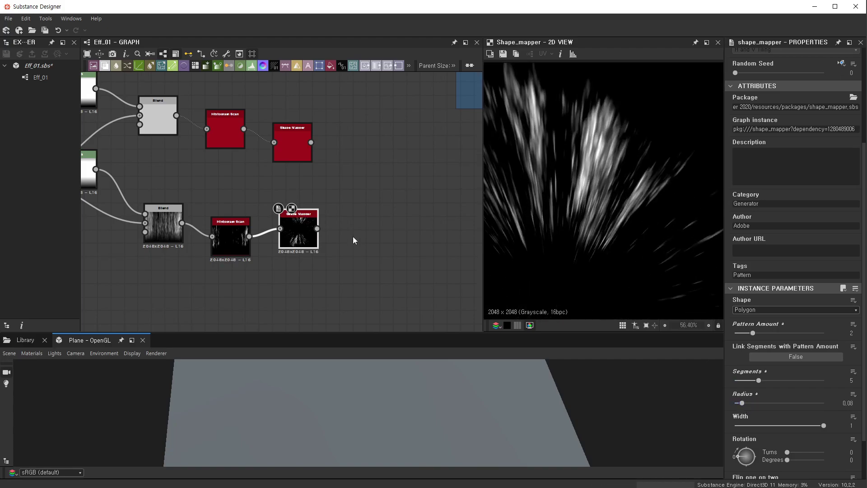
pyautogui.scroll(2, 353, 239)
pyautogui.scroll(2, 368, 244)
pyautogui.click(378, 234)
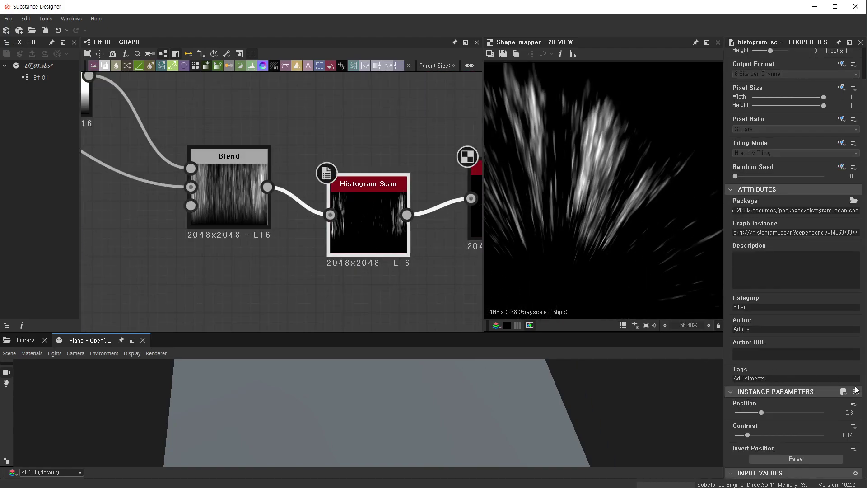
# - Drag the lower Histogram Scan to Contrast 0.95 and Position 0.26 for sparse, sharp streaks
pyautogui.moveTo(752, 435); pyautogui.dragTo(821, 437)
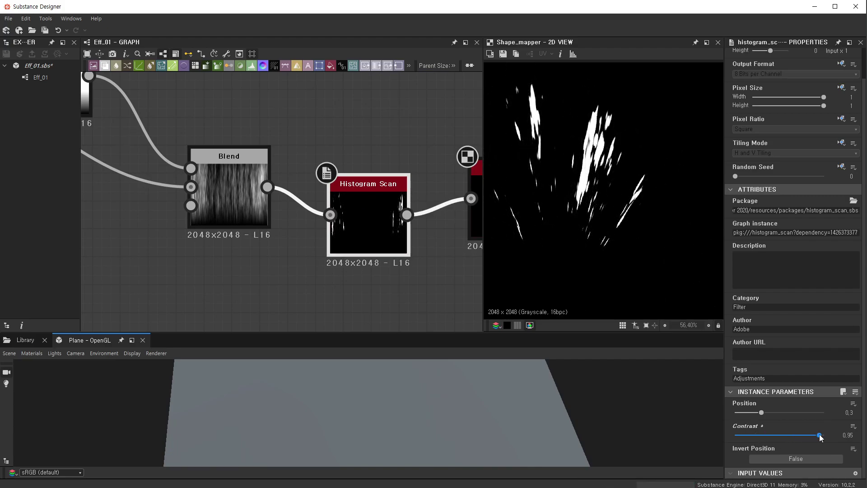
pyautogui.moveTo(762, 412); pyautogui.dragTo(759, 413)
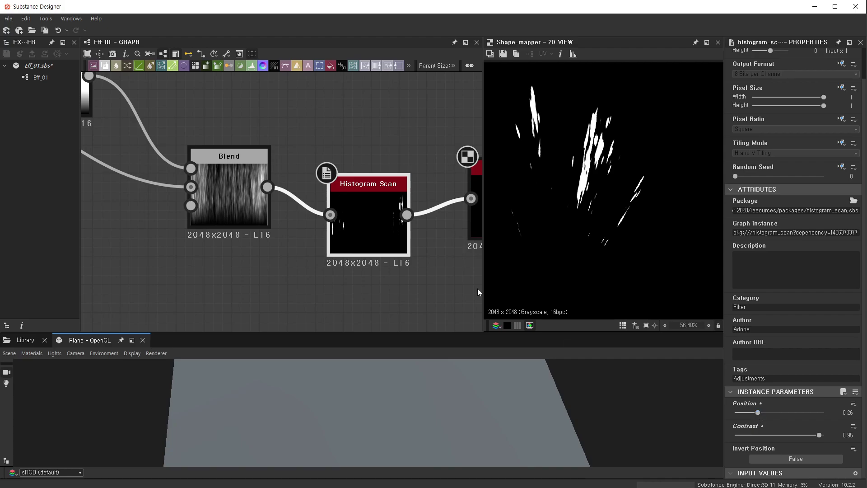
pyautogui.scroll(-2, 249, 181)
pyautogui.scroll(-3, 641, 200)
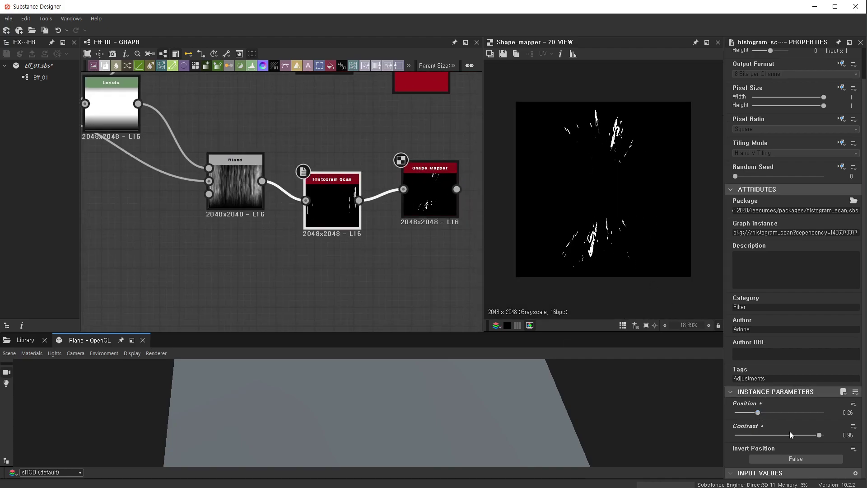
pyautogui.moveTo(434, 248); pyautogui.dragTo(367, 248, button='middle')
pyautogui.scroll(3, 365, 216)
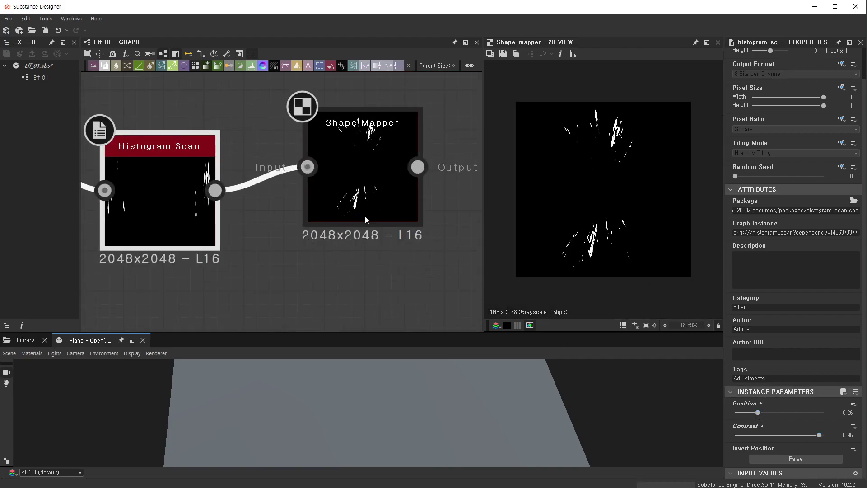
pyautogui.scroll(2, 375, 217)
pyautogui.scroll(-3, 387, 218)
pyautogui.scroll(-2, 387, 218)
pyautogui.scroll(1, 361, 203)
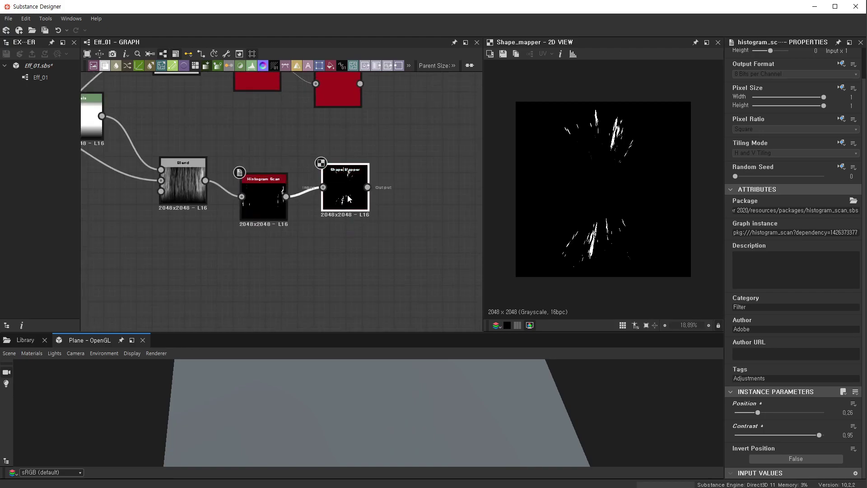
pyautogui.click(348, 194)
# - Connect Crystal 1's output into the Transformation 2D input for a jagged star burst
pyautogui.moveTo(295, 176); pyautogui.dragTo(381, 265, button='middle')
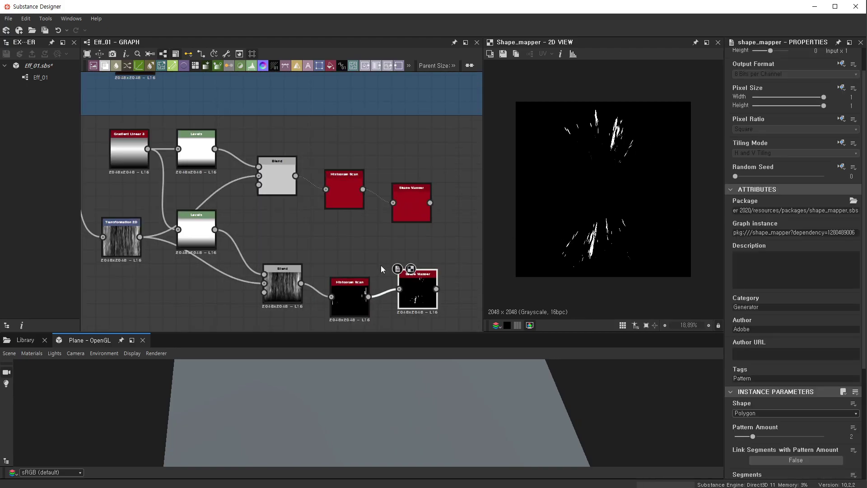
pyautogui.scroll(-2, 381, 264)
pyautogui.scroll(2, 193, 216)
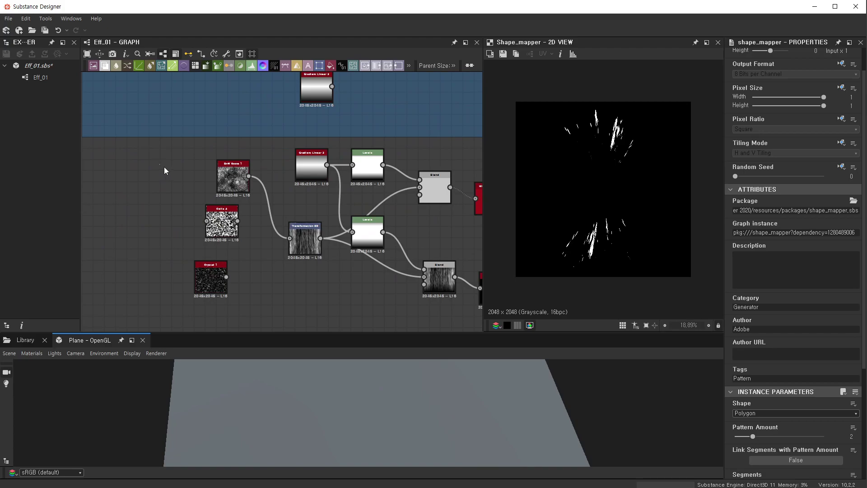
pyautogui.scroll(-2, 240, 221)
pyautogui.moveTo(239, 222)
pyautogui.mouseDown(button='middle')
pyautogui.moveTo(205, 208)
pyautogui.moveTo(244, 231)
pyautogui.mouseUp(button='middle')
pyautogui.scroll(2, 340, 220)
pyautogui.click(382, 168)
pyautogui.scroll(2, 256, 246)
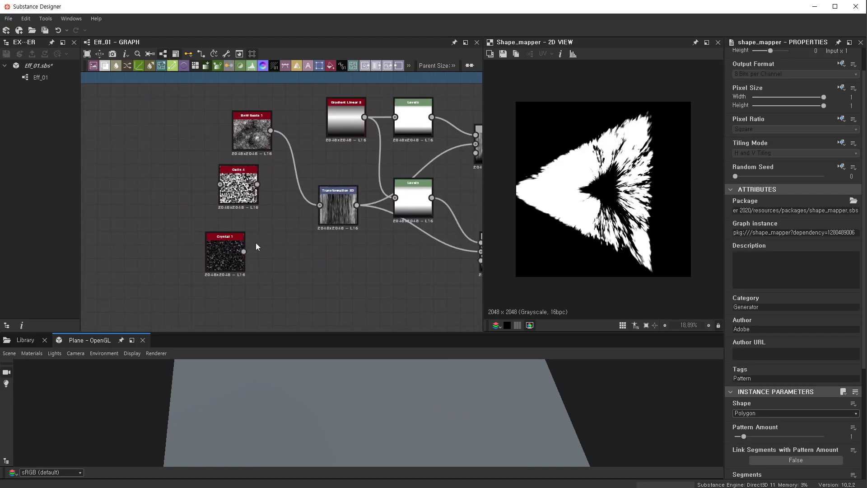
pyautogui.scroll(-2, 336, 202)
pyautogui.moveTo(316, 213); pyautogui.dragTo(234, 231, button='middle')
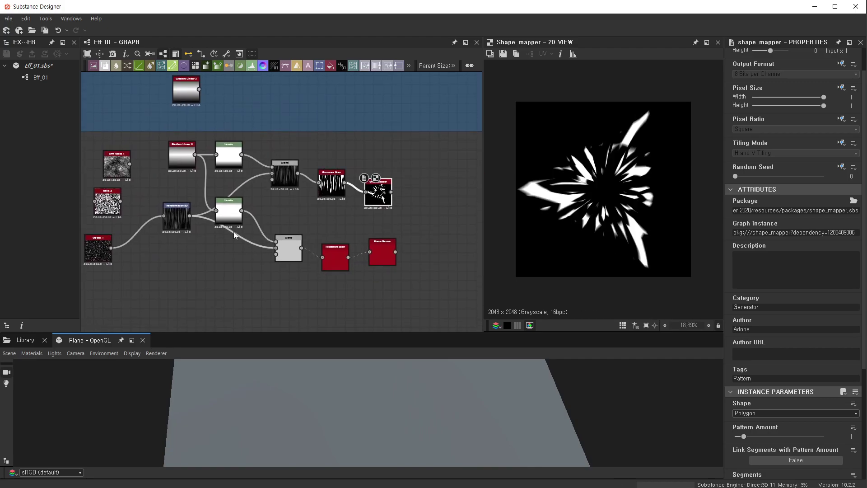
# - Straighten the upper Shape Mapper's link and move Crystal 1 beside Transformation 2D
pyautogui.scroll(3, 378, 205)
pyautogui.moveTo(378, 205); pyautogui.dragTo(411, 188)
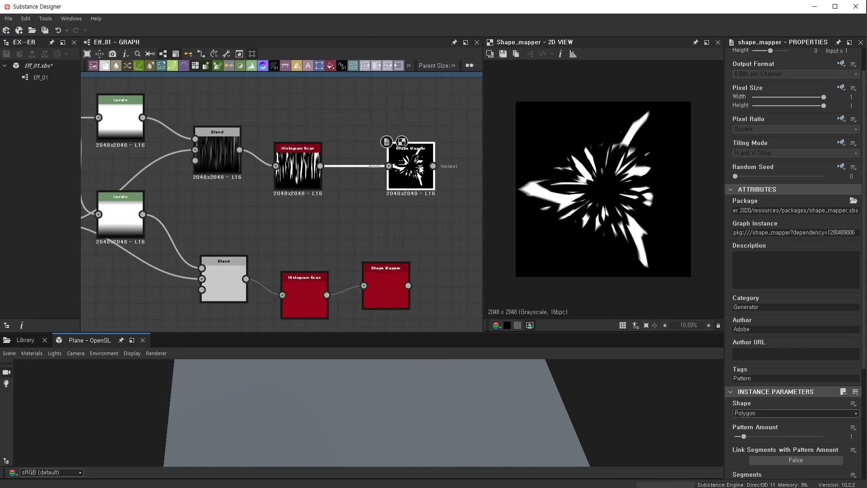
pyautogui.scroll(-1, 421, 191)
pyautogui.scroll(-2, 421, 191)
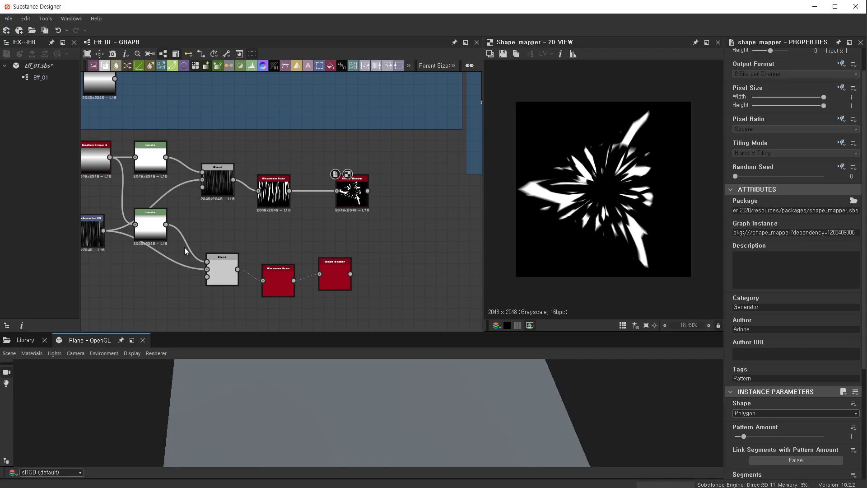
pyautogui.moveTo(185, 248); pyautogui.dragTo(193, 245, button='middle')
pyautogui.moveTo(176, 234); pyautogui.dragTo(215, 211)
pyautogui.moveTo(303, 227); pyautogui.dragTo(241, 246, button='middle')
pyautogui.scroll(-1, 241, 246)
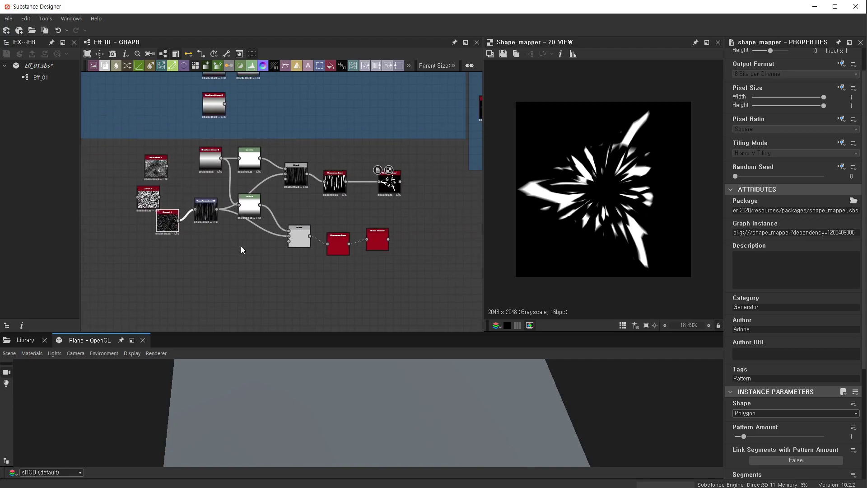
pyautogui.scroll(1, 241, 246)
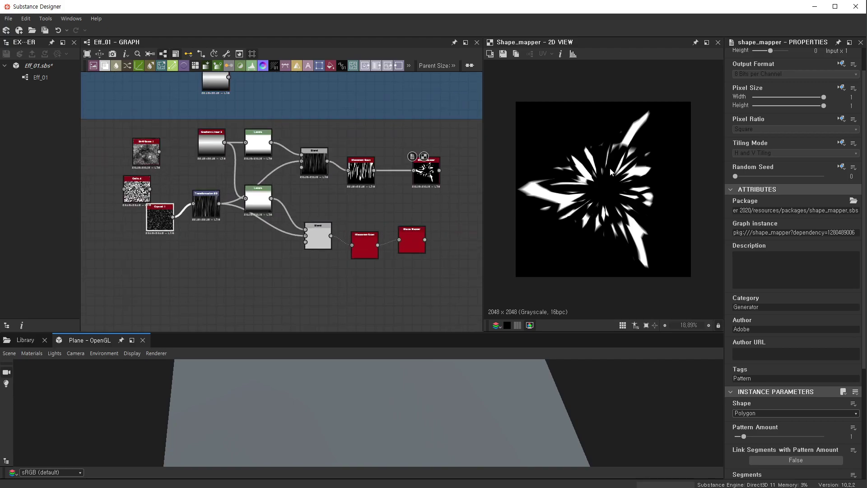
pyautogui.scroll(-2, 387, 192)
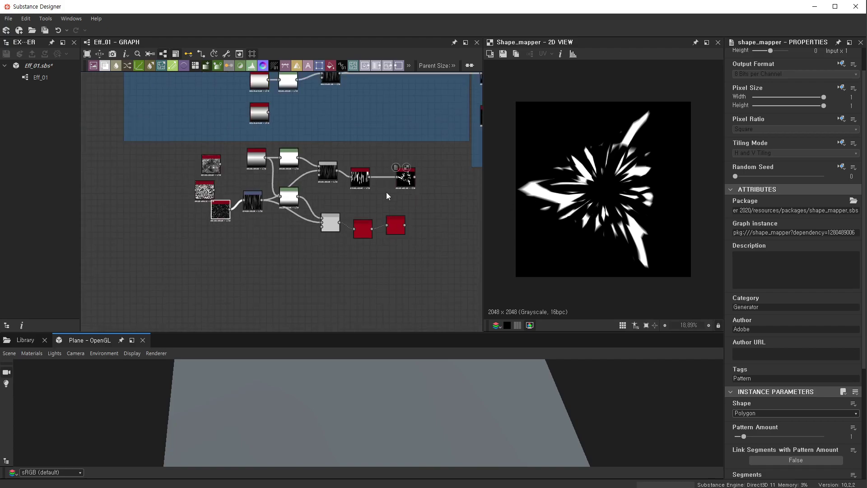
pyautogui.scroll(-2, 289, 235)
pyautogui.scroll(5, 301, 179)
pyautogui.scroll(2, 302, 180)
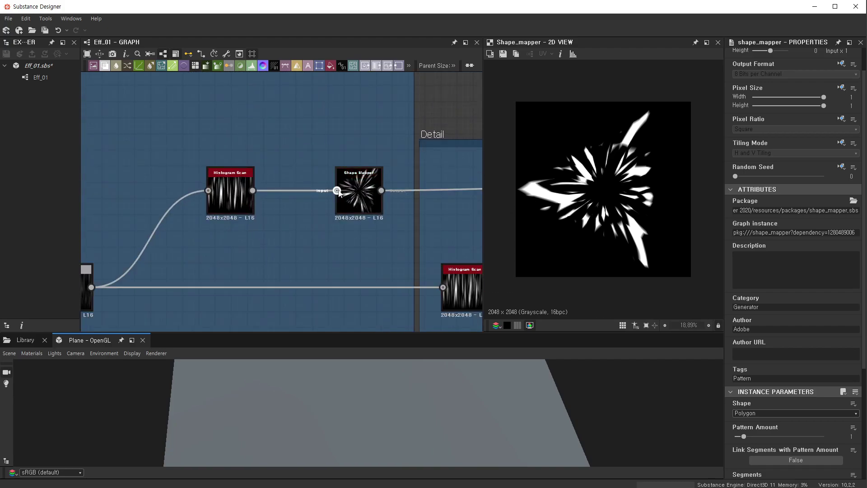
pyautogui.scroll(-1, 271, 214)
pyautogui.scroll(1, 246, 214)
pyautogui.scroll(3, 246, 213)
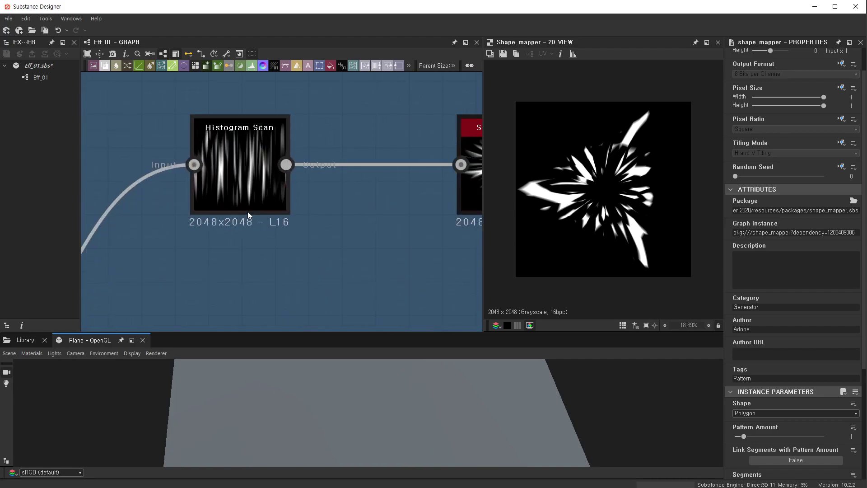
pyautogui.scroll(1, 248, 211)
pyautogui.scroll(-2, 246, 187)
pyautogui.scroll(-2, 319, 245)
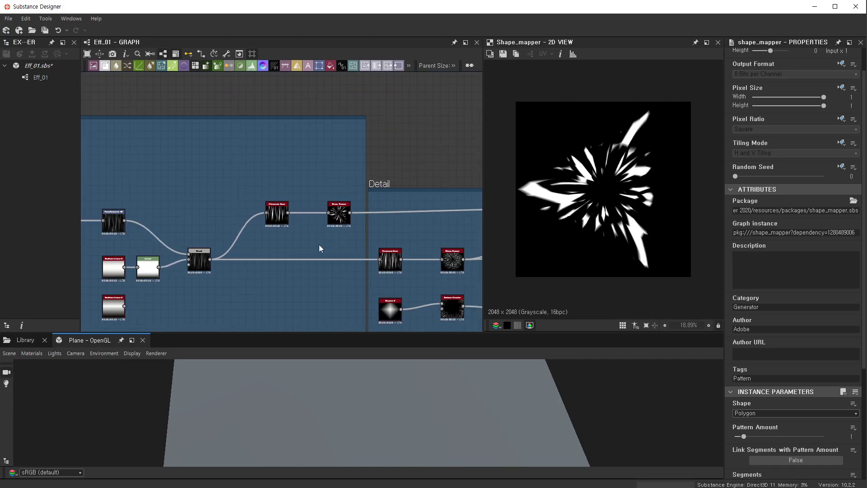
pyautogui.scroll(2, 331, 207)
pyautogui.scroll(1, 417, 205)
pyautogui.click(417, 206)
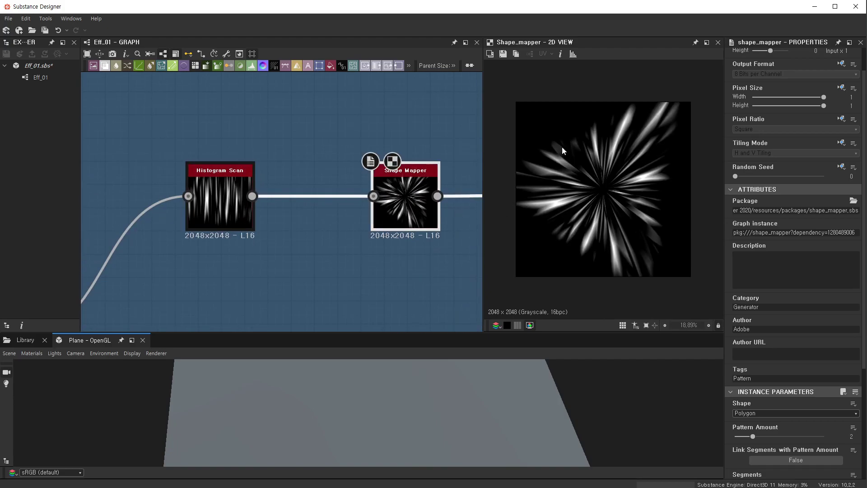
pyautogui.scroll(-1, 552, 188)
pyautogui.scroll(-1, 604, 188)
pyautogui.scroll(-2, 341, 219)
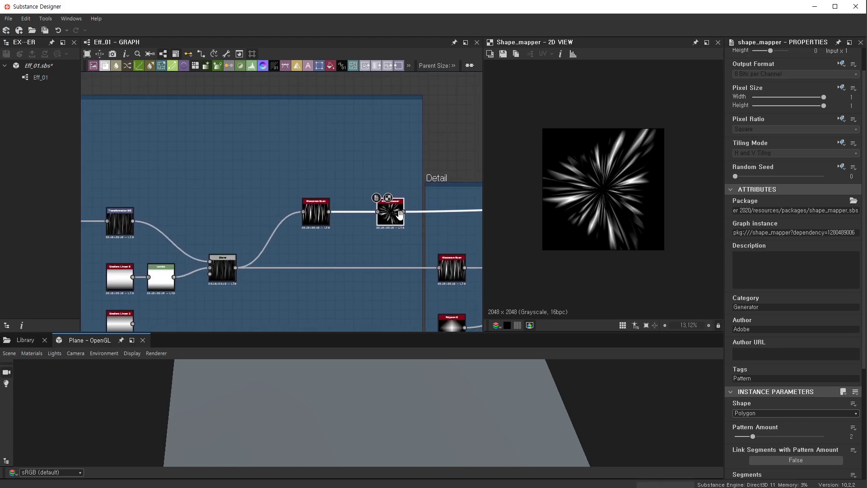
pyautogui.moveTo(390, 221); pyautogui.dragTo(279, 190, button='middle')
pyautogui.moveTo(440, 208); pyautogui.dragTo(306, 194, button='middle')
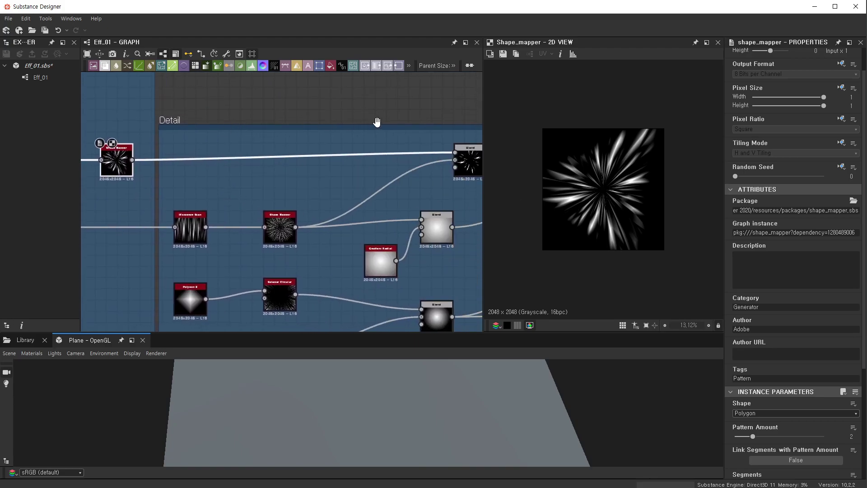
pyautogui.scroll(2, 420, 207)
pyautogui.click(299, 144)
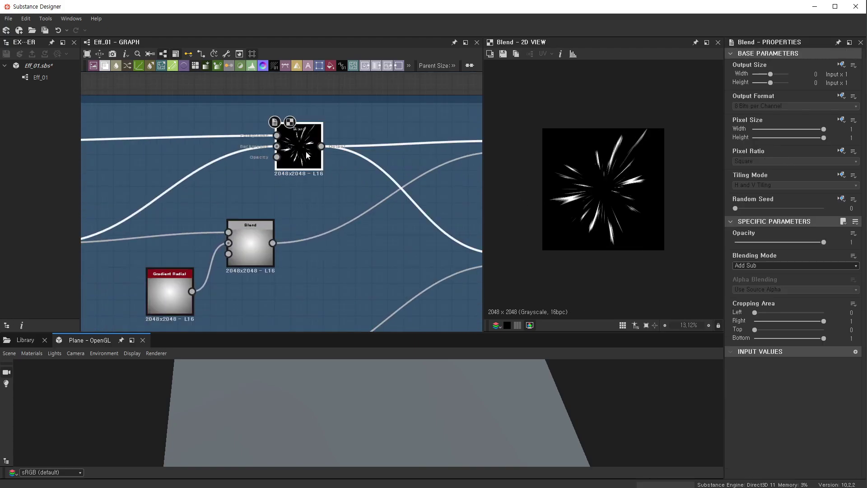
pyautogui.scroll(3, 647, 193)
pyautogui.scroll(-4, 657, 176)
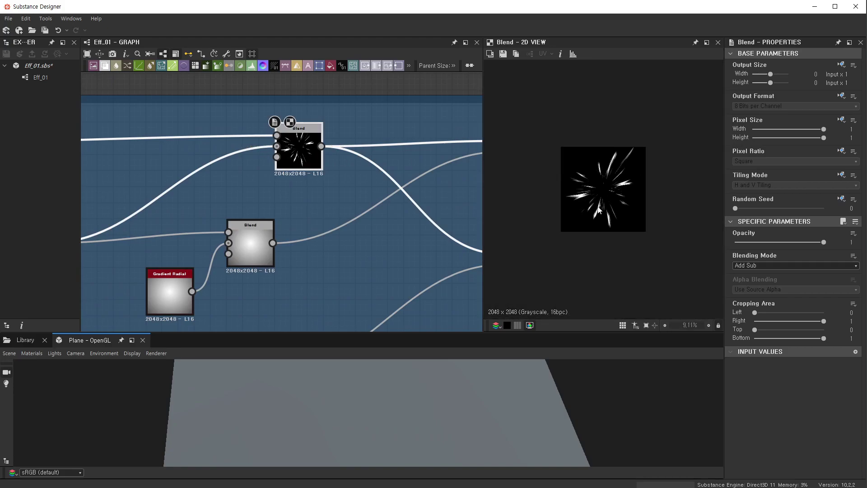
pyautogui.scroll(-2, 218, 224)
pyautogui.moveTo(218, 225); pyautogui.dragTo(346, 197, button='middle')
pyautogui.scroll(1, 300, 236)
pyautogui.scroll(3, 302, 235)
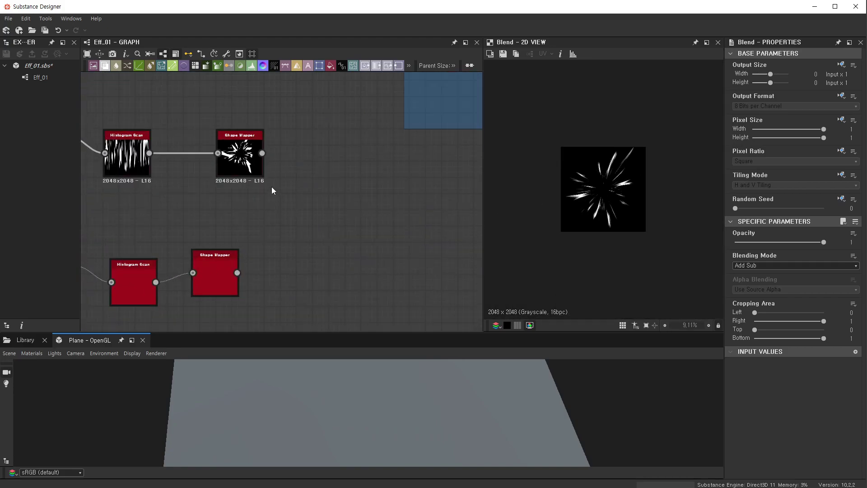
pyautogui.click(240, 158)
# - Delete the extra lower Blend and Shape Mapper nodes
pyautogui.moveTo(188, 199); pyautogui.dragTo(286, 200, button='middle')
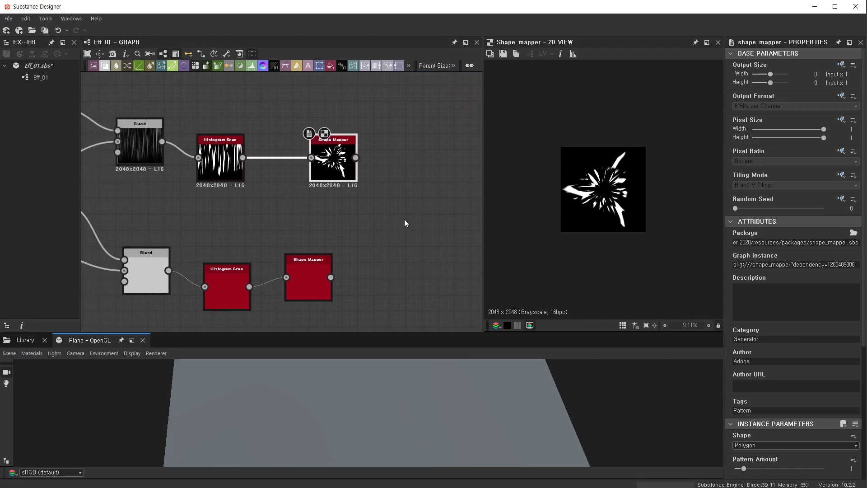
pyautogui.scroll(-2, 273, 234)
pyautogui.moveTo(253, 247); pyautogui.dragTo(153, 202)
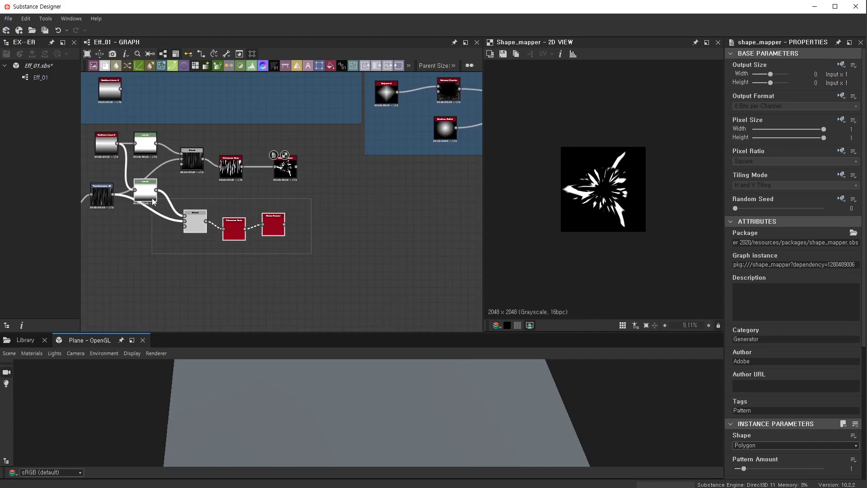
pyautogui.press('Delete')
# - Spread out the remaining branch, moving the Histogram Scan/Shape Mapper pair right and the gradient, levels and blend nodes down-right
pyautogui.scroll(-3, 251, 216)
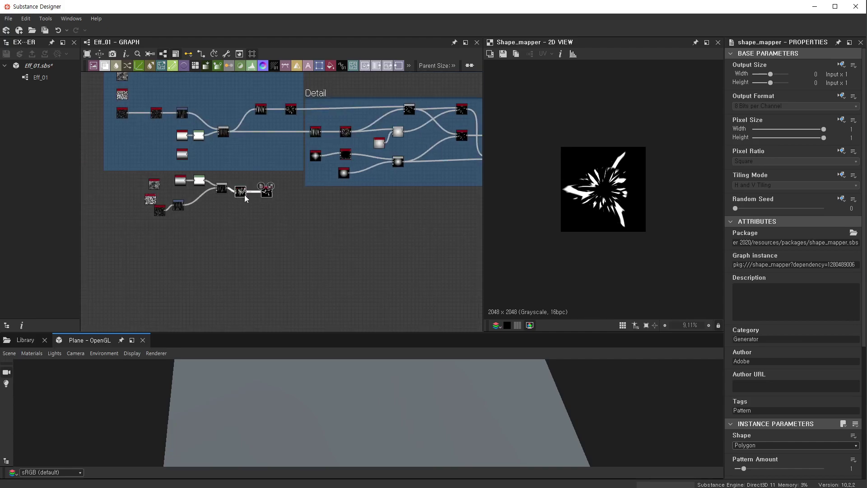
pyautogui.scroll(1, 273, 213)
pyautogui.scroll(1, 272, 213)
pyautogui.moveTo(225, 183); pyautogui.dragTo(354, 219)
pyautogui.moveTo(236, 239); pyautogui.dragTo(309, 261, button='middle')
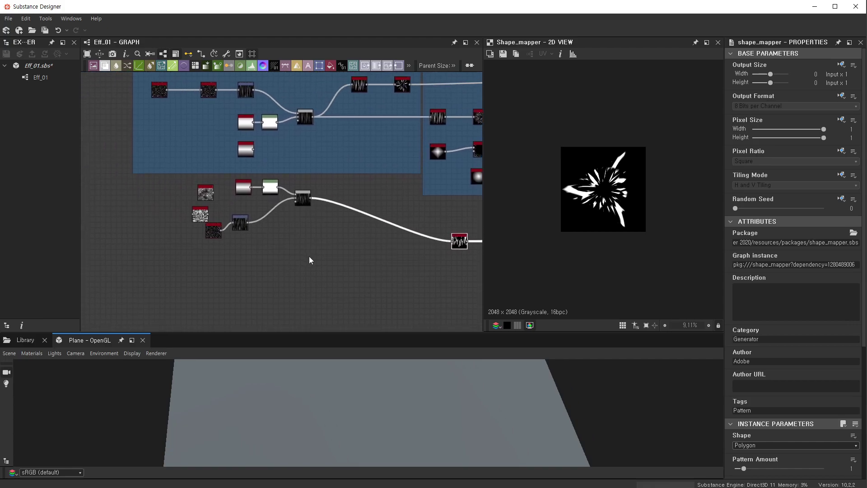
pyautogui.moveTo(268, 196); pyautogui.dragTo(336, 234)
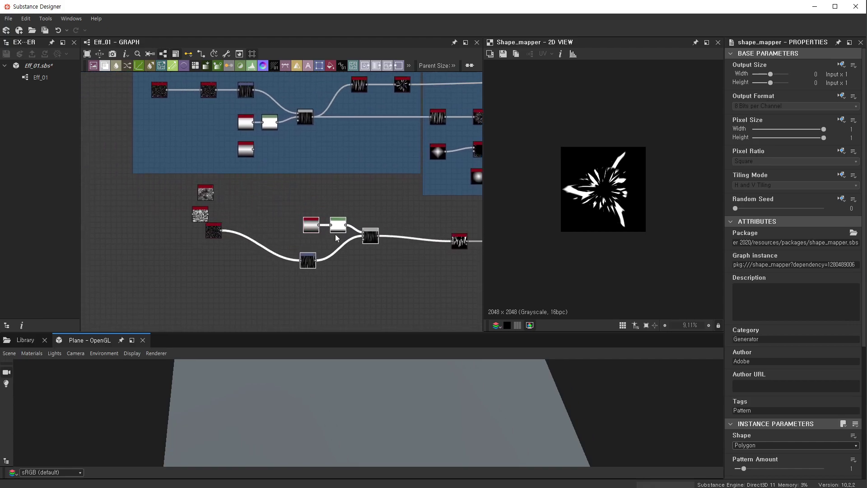
# - Inspect the reference Blend node's settings in the Detail frame
pyautogui.scroll(-2, 302, 268)
pyautogui.scroll(3, 156, 185)
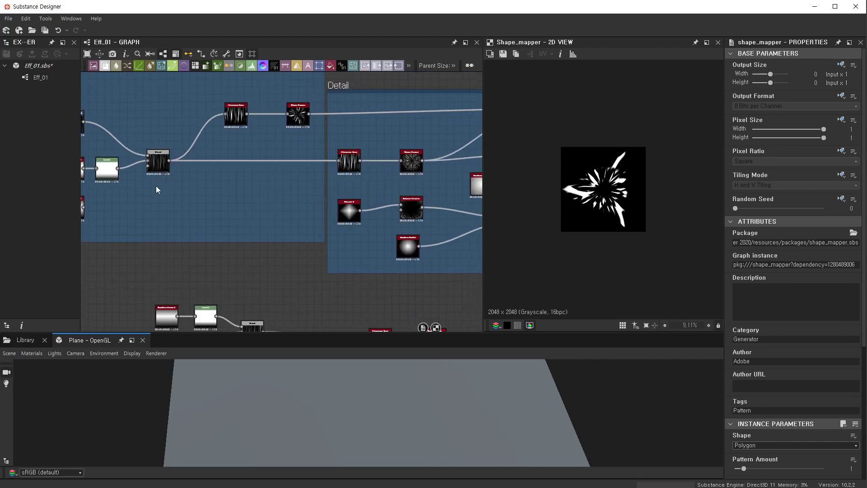
pyautogui.scroll(2, 158, 172)
pyautogui.click(163, 154)
# - Preview the reference Shape Mapper ray output and the reference Histogram Scan outputs
pyautogui.scroll(-5, 393, 181)
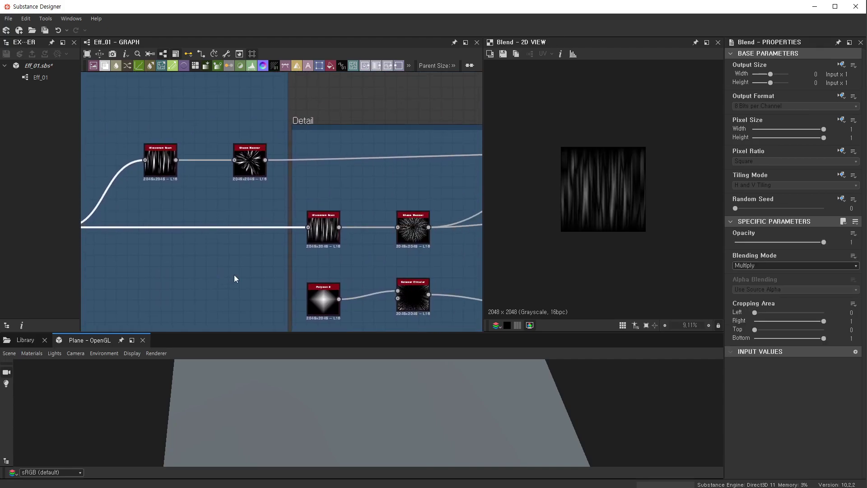
pyautogui.scroll(4, 369, 223)
pyautogui.scroll(2, 328, 236)
pyautogui.scroll(-2, 321, 242)
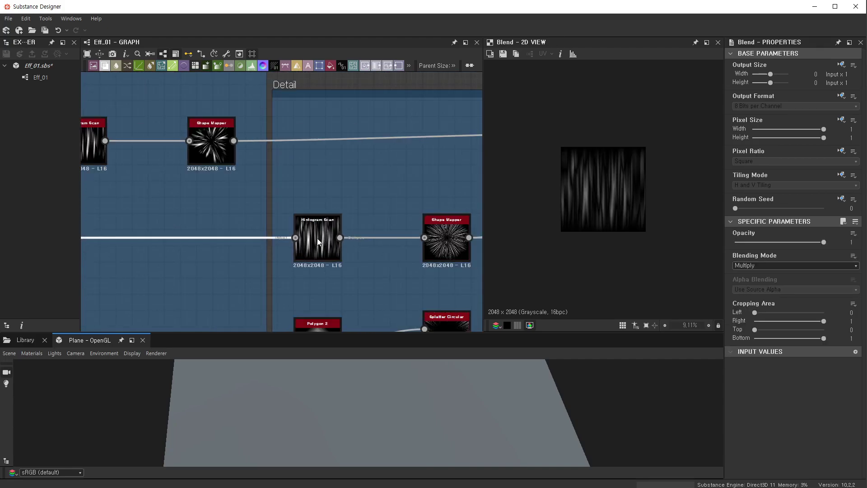
pyautogui.doubleClick(449, 244)
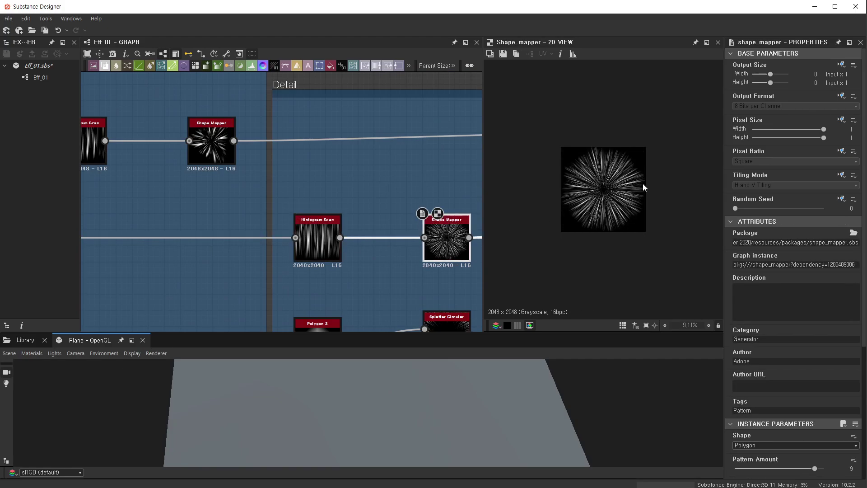
pyautogui.scroll(2, 616, 164)
pyautogui.scroll(1, 327, 256)
pyautogui.moveTo(328, 257); pyautogui.dragTo(257, 130, button='middle')
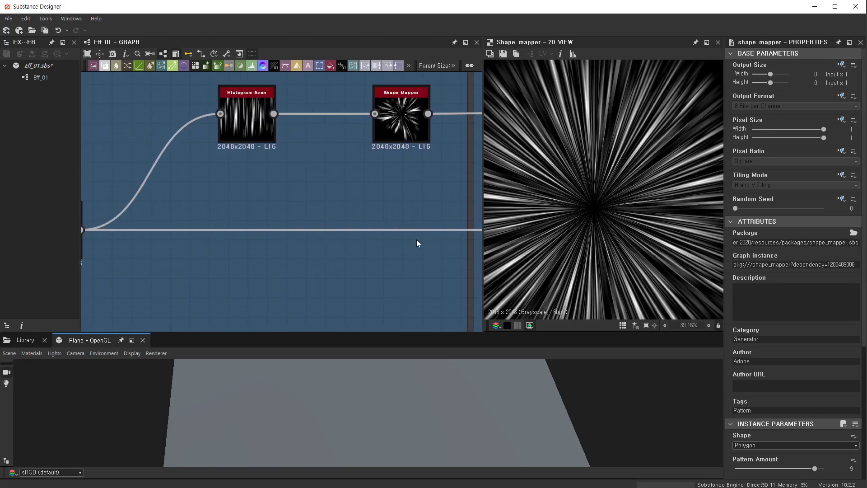
pyautogui.doubleClick(257, 134)
pyautogui.doubleClick(402, 113)
pyautogui.scroll(-2, 409, 156)
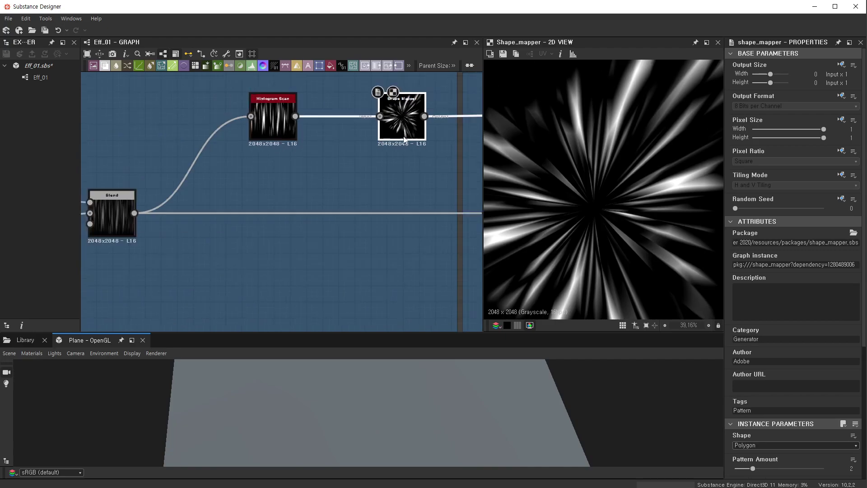
# - Preview the Detail frame's second Shape Mapper, then return to the lower working branch
pyautogui.moveTo(381, 186); pyautogui.dragTo(233, 188, button='middle')
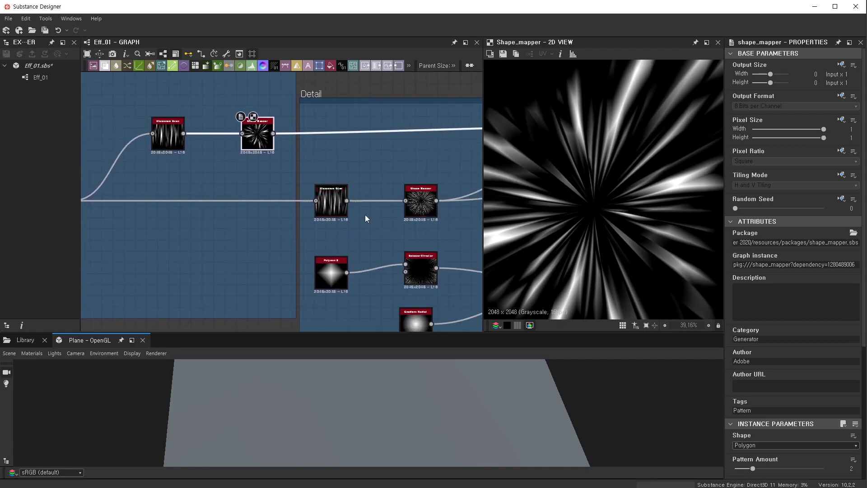
pyautogui.scroll(-2, 612, 217)
pyautogui.doubleClick(417, 215)
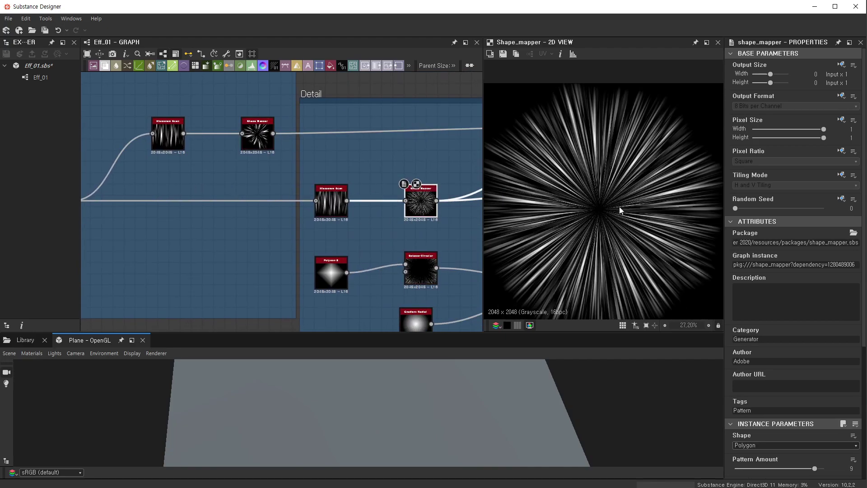
pyautogui.scroll(2, 612, 130)
pyautogui.scroll(2, 608, 135)
pyautogui.scroll(2, 601, 163)
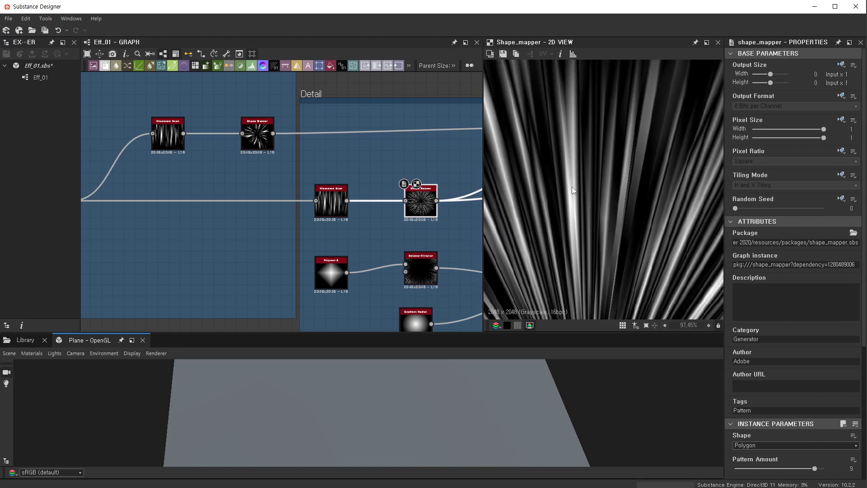
pyautogui.scroll(-5, 572, 187)
pyautogui.scroll(-2, 572, 186)
pyautogui.scroll(-3, 386, 229)
pyautogui.moveTo(386, 228); pyautogui.dragTo(308, 219, button='middle')
# - Duplicate the lower Histogram Scan and Shape Mapper pair with Ctrl+D
pyautogui.scroll(2, 320, 218)
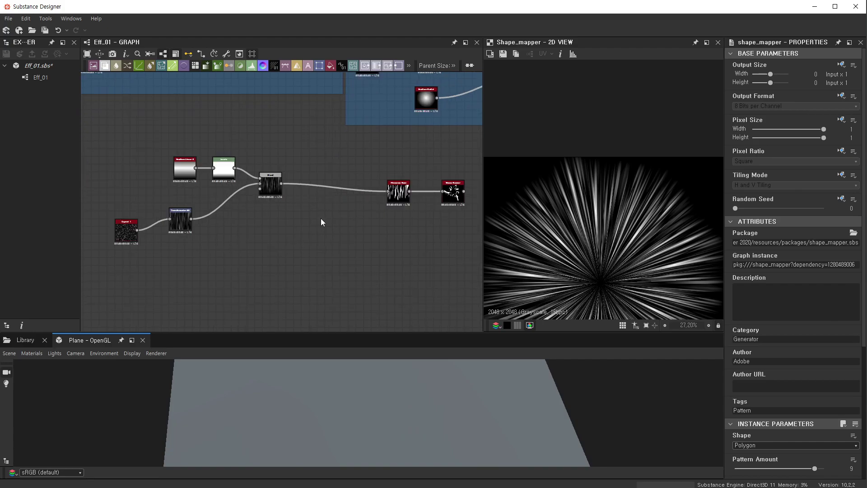
pyautogui.scroll(-2, 321, 221)
pyautogui.scroll(-2, 300, 258)
pyautogui.moveTo(423, 273); pyautogui.dragTo(350, 224)
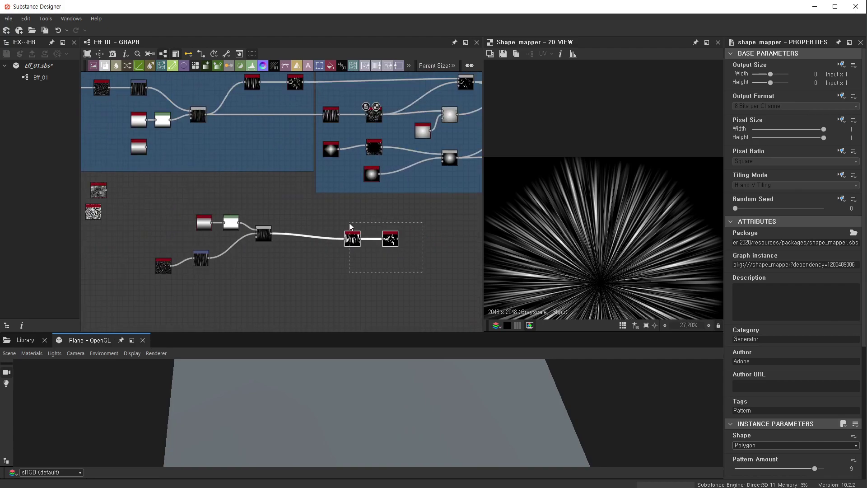
pyautogui.hotkey('ctrl', 'd')
# - Place the duplicated pair below the original and fit its preview
pyautogui.moveTo(304, 205); pyautogui.dragTo(346, 288)
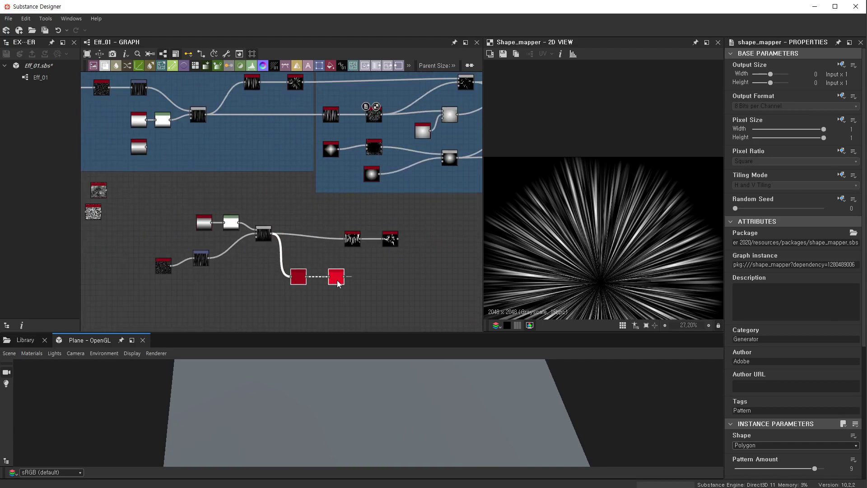
pyautogui.press('f')
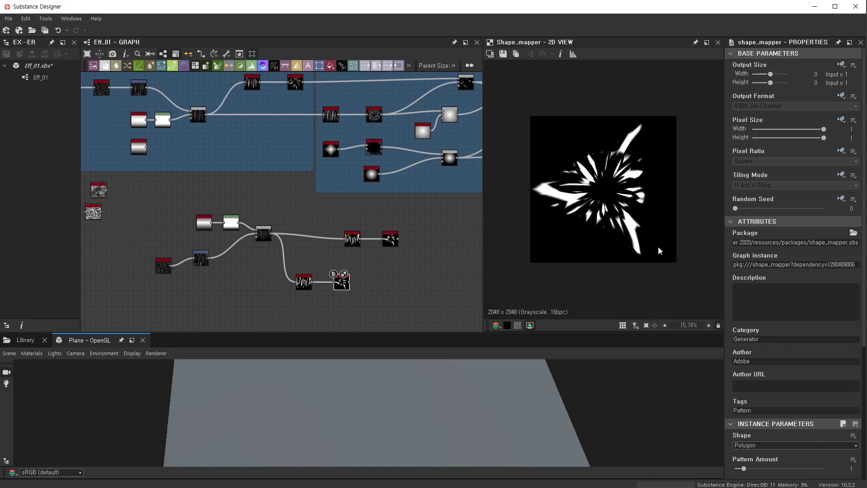
pyautogui.scroll(-2, 782, 305)
pyautogui.scroll(-2, 782, 304)
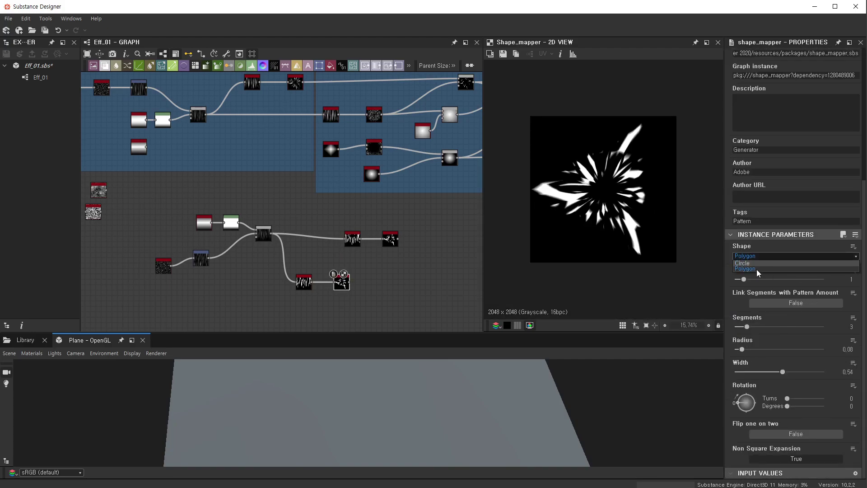
# - Set the copied Shape Mapper to Circle, radius 0, width 1, and pattern amount 10
pyautogui.click(756, 266)
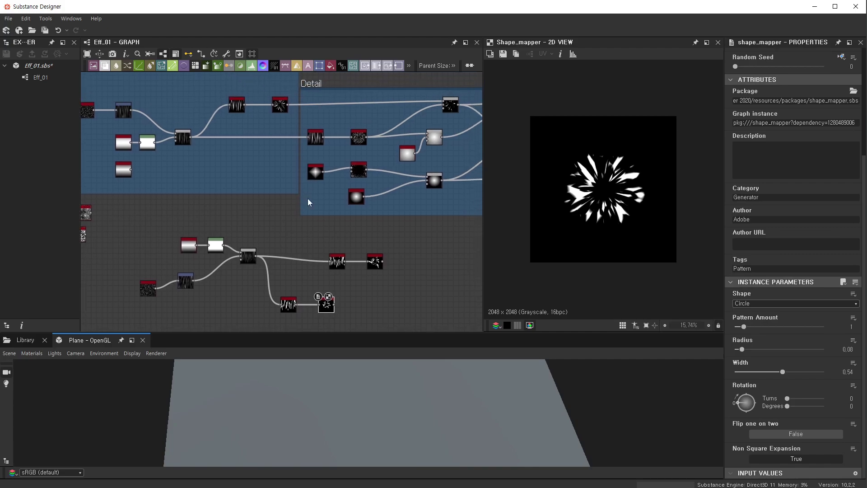
pyautogui.scroll(3, 454, 198)
pyautogui.moveTo(742, 349); pyautogui.dragTo(709, 352)
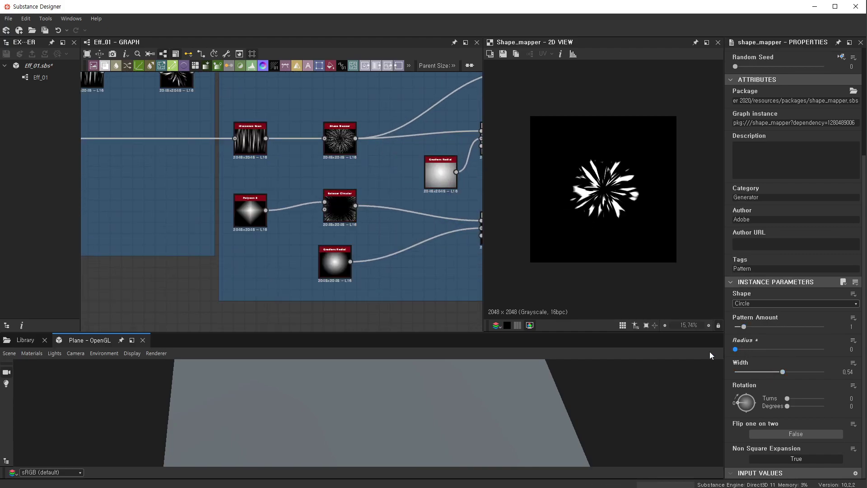
pyautogui.moveTo(783, 372); pyautogui.dragTo(824, 372)
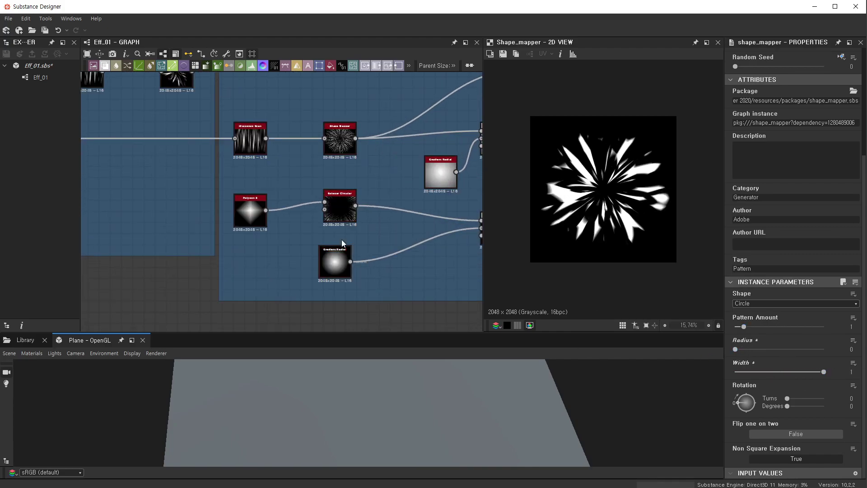
pyautogui.scroll(-3, 342, 240)
pyautogui.scroll(2, 310, 246)
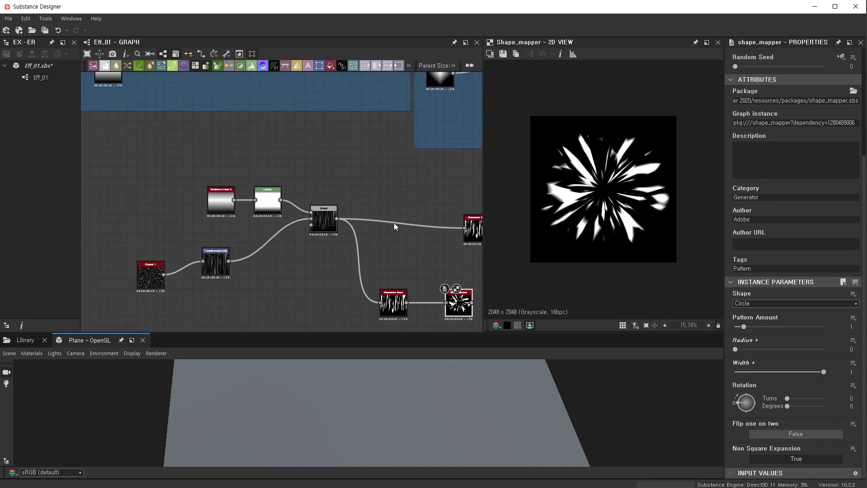
pyautogui.moveTo(405, 218); pyautogui.dragTo(416, 135, button='middle')
pyautogui.scroll(-1, 417, 136)
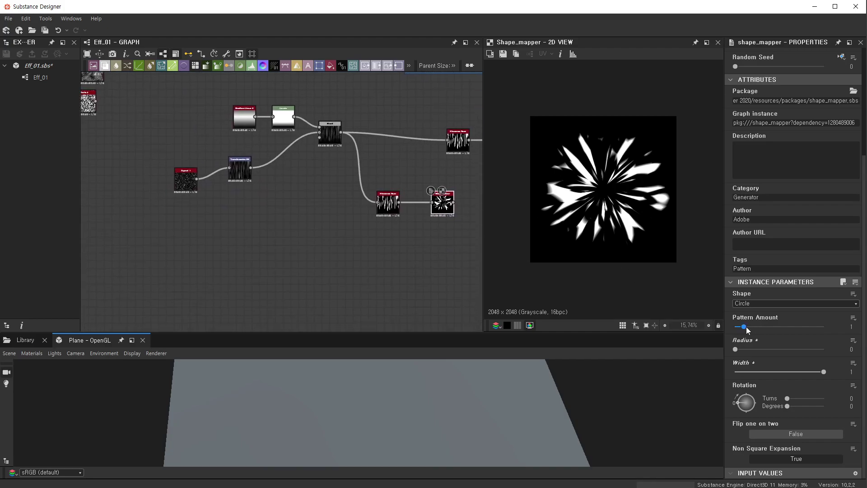
pyautogui.moveTo(745, 326); pyautogui.dragTo(839, 329)
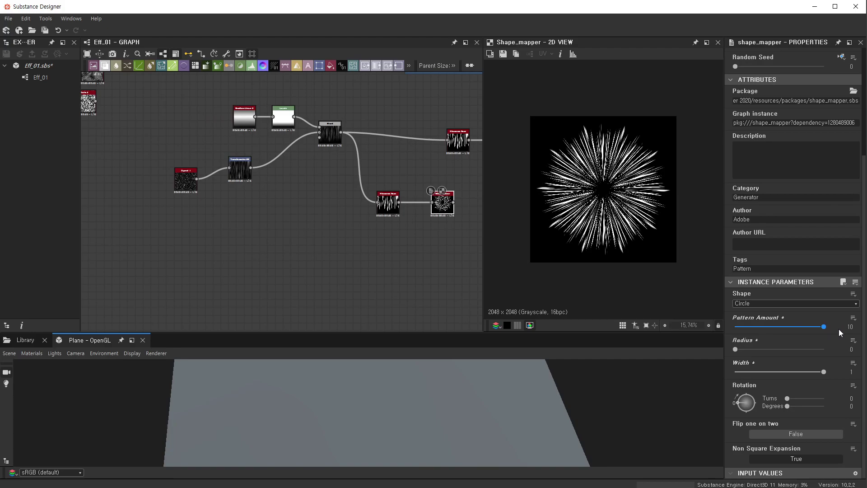
# - Set the copied Histogram Scan to Contrast 0.28 and Position 0.77
pyautogui.scroll(3, 601, 172)
pyautogui.scroll(1, 605, 135)
pyautogui.scroll(1, 621, 105)
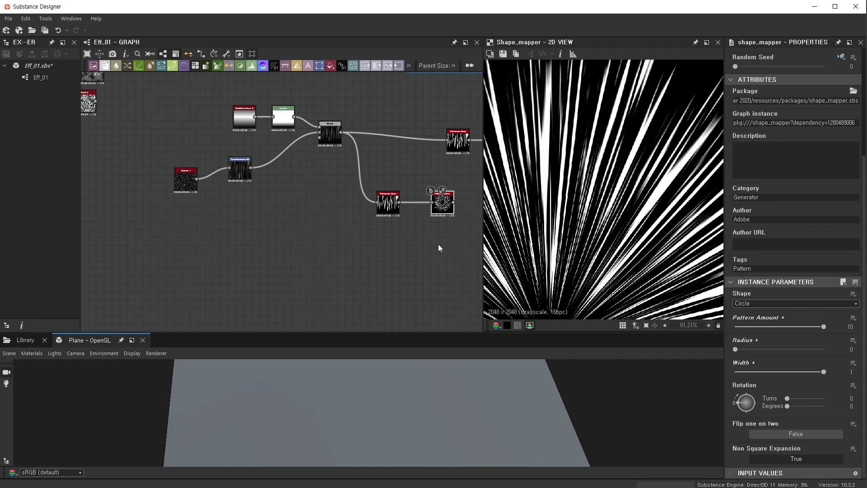
pyautogui.scroll(3, 428, 213)
pyautogui.click(344, 189)
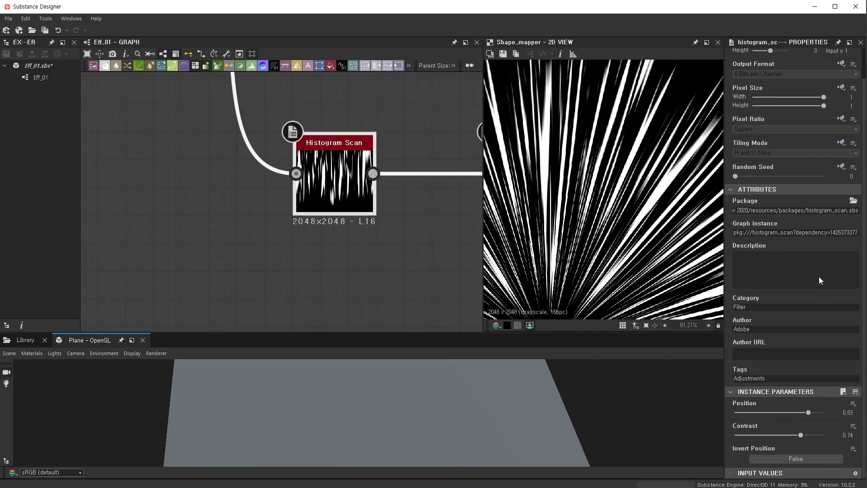
pyautogui.moveTo(799, 436); pyautogui.dragTo(760, 439)
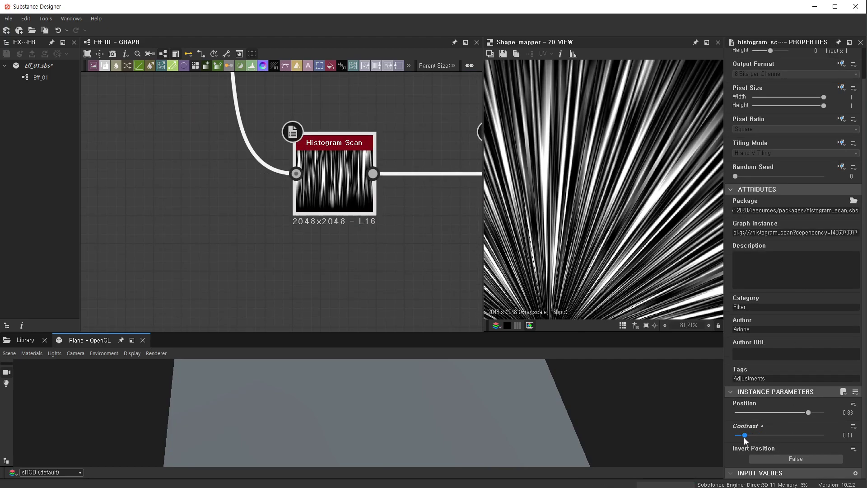
pyautogui.moveTo(812, 416); pyautogui.dragTo(804, 418)
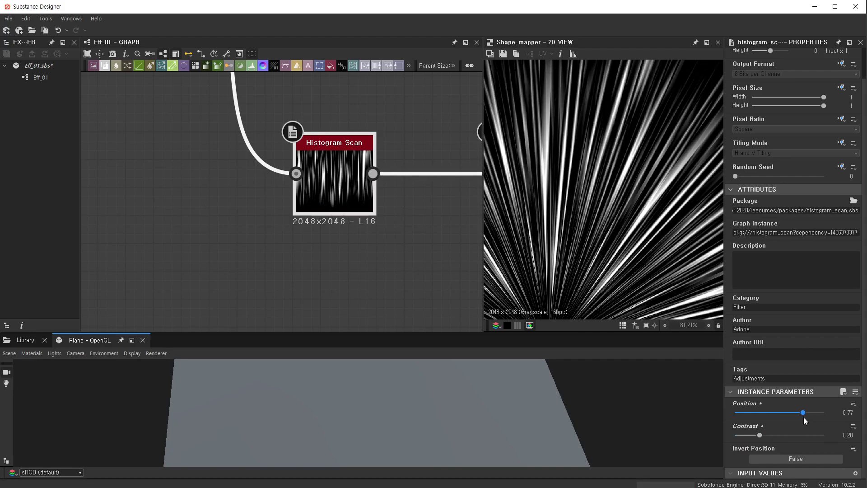
pyautogui.scroll(-3, 657, 248)
pyautogui.scroll(3, 623, 196)
pyautogui.scroll(2, 620, 203)
pyautogui.scroll(-2, 616, 226)
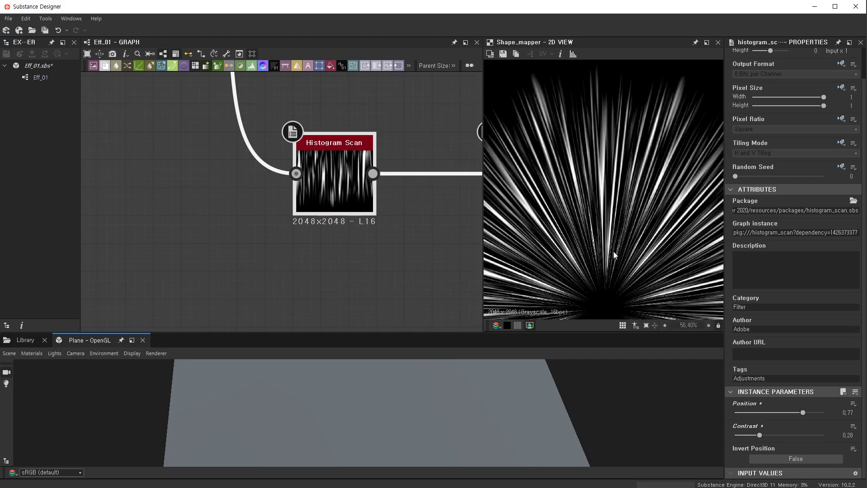
pyautogui.scroll(3, 614, 251)
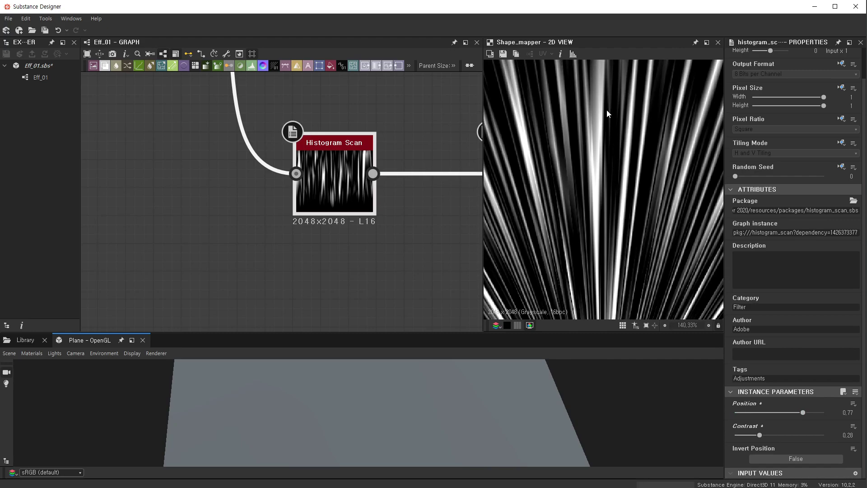
pyautogui.scroll(-7, 607, 112)
pyautogui.scroll(-3, 354, 221)
pyautogui.scroll(2, 384, 197)
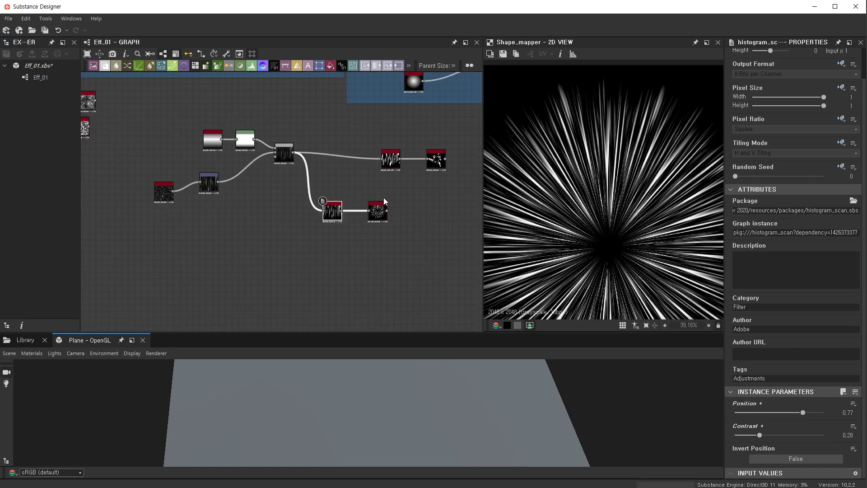
pyautogui.scroll(2, 385, 202)
# - Move the lower Histogram Scan/Shape Mapper pair further down and preview the Blend output
pyautogui.click(368, 230)
pyautogui.moveTo(261, 274); pyautogui.dragTo(412, 197)
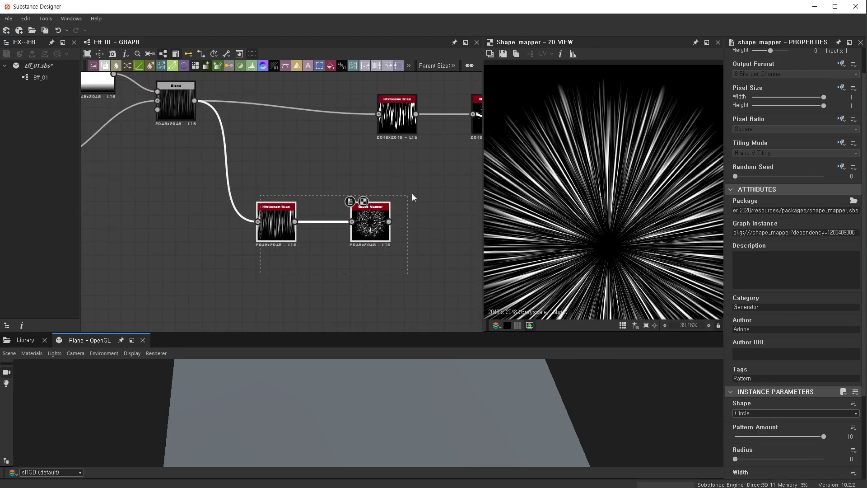
pyautogui.moveTo(373, 233); pyautogui.dragTo(373, 273)
pyautogui.doubleClick(178, 107)
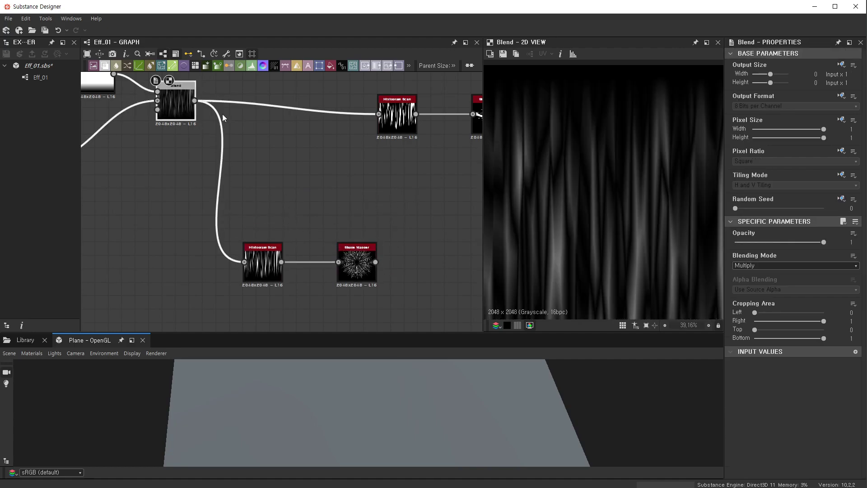
pyautogui.scroll(-3, 344, 167)
# - Duplicate the upper Histogram Scan, keeping its Blend input, and place it between the branches
pyautogui.click(376, 132)
pyautogui.hotkey('ctrl', 'd')
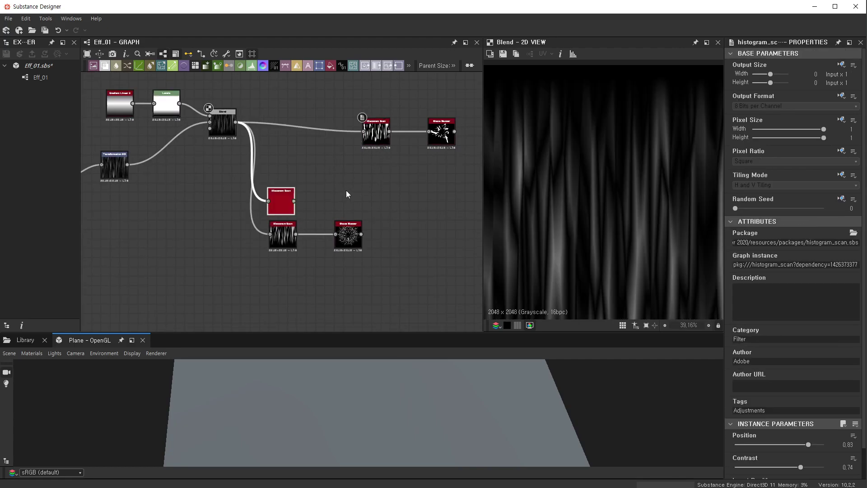
pyautogui.doubleClick(286, 204)
pyautogui.moveTo(286, 204); pyautogui.dragTo(329, 174)
pyautogui.scroll(3, 452, 133)
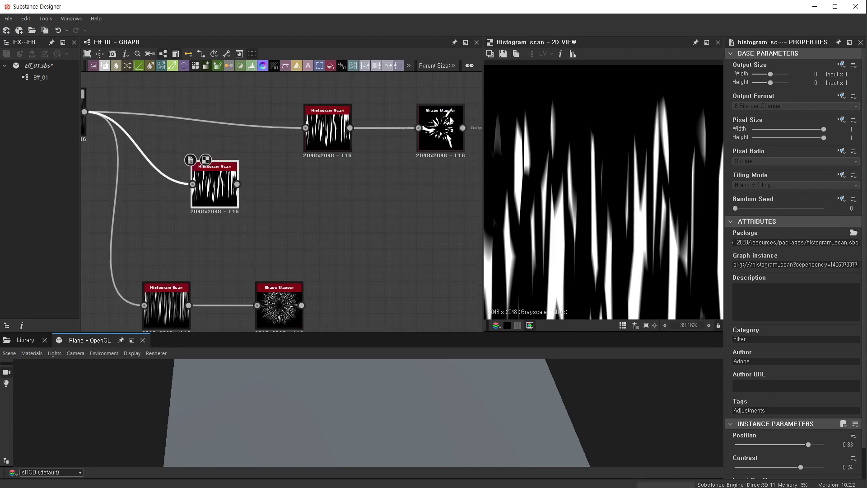
pyautogui.scroll(4, 454, 135)
pyautogui.doubleClick(453, 135)
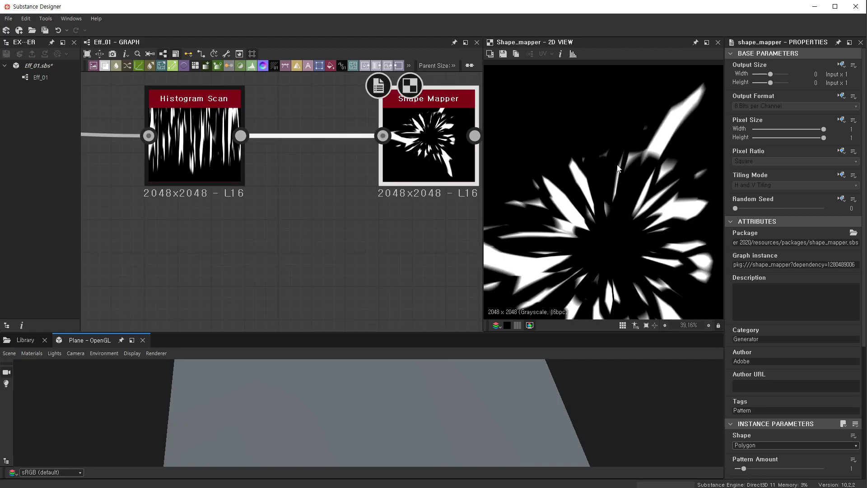
pyautogui.scroll(-3, 284, 212)
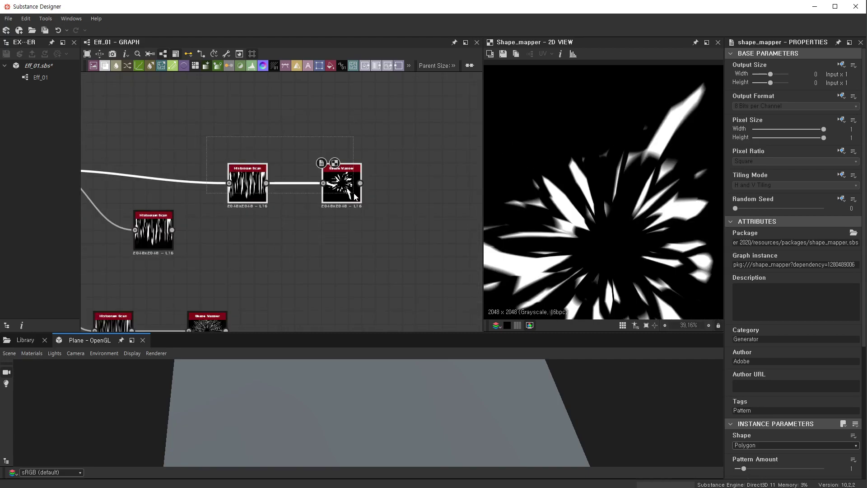
pyautogui.moveTo(326, 165); pyautogui.dragTo(292, 111)
# - Lower the new Histogram Scan's contrast to 0.19
pyautogui.click(152, 240)
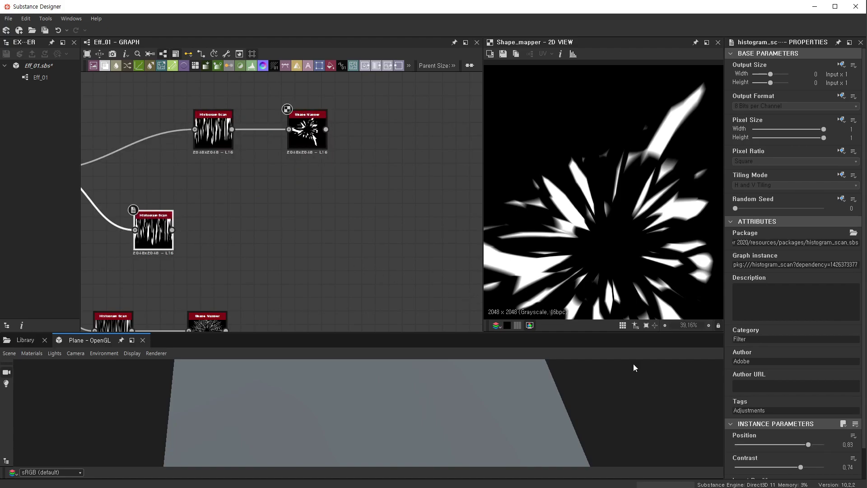
pyautogui.moveTo(757, 472); pyautogui.dragTo(753, 471)
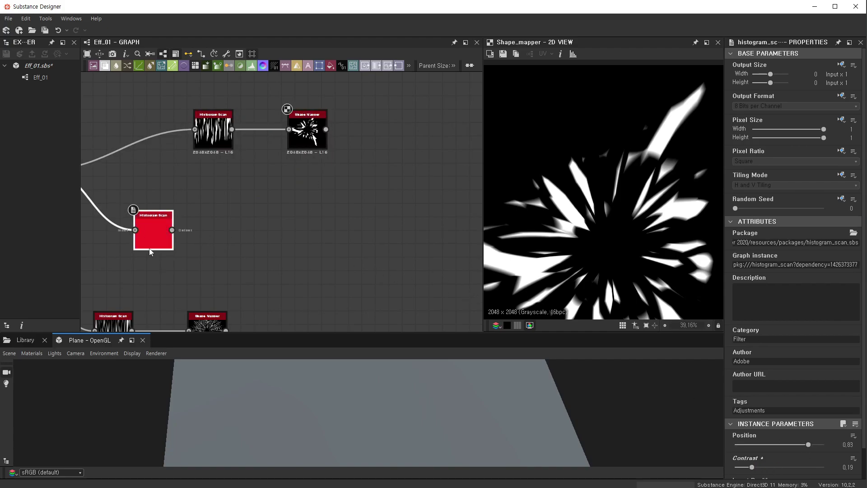
pyautogui.doubleClick(137, 213)
pyautogui.moveTo(137, 210); pyautogui.dragTo(303, 180, button='middle')
pyautogui.scroll(2, 271, 184)
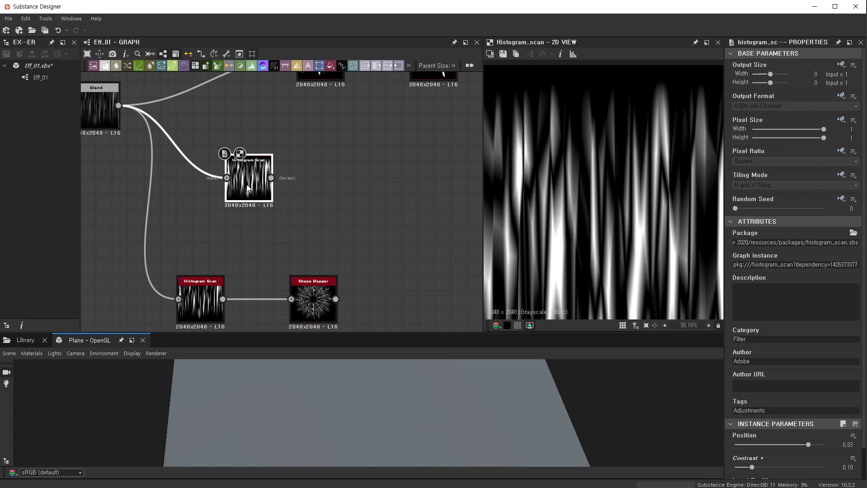
# - Duplicate the top Shape Mapper and feed the new Histogram Scan into the copy
pyautogui.click(296, 188)
pyautogui.scroll(-2, 296, 188)
pyautogui.click(376, 149)
pyautogui.hotkey('ctrl', 'd')
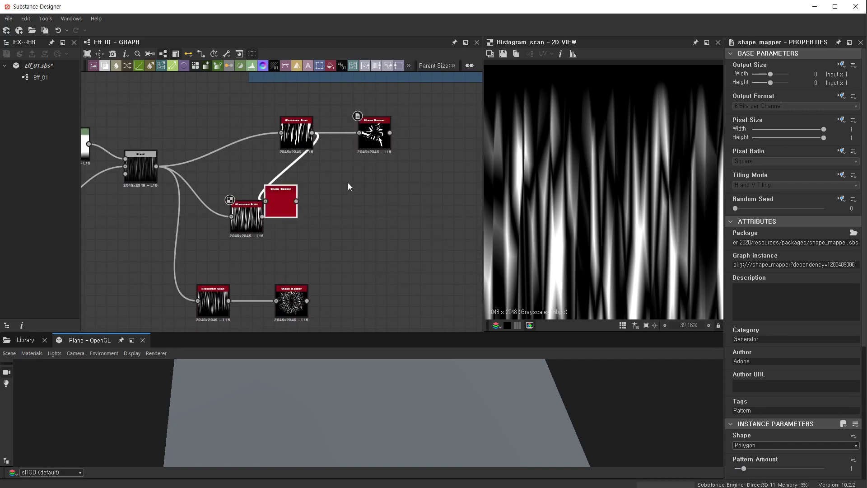
pyautogui.moveTo(303, 224); pyautogui.dragTo(325, 235)
pyautogui.rightClick(307, 217)
pyautogui.click(303, 221)
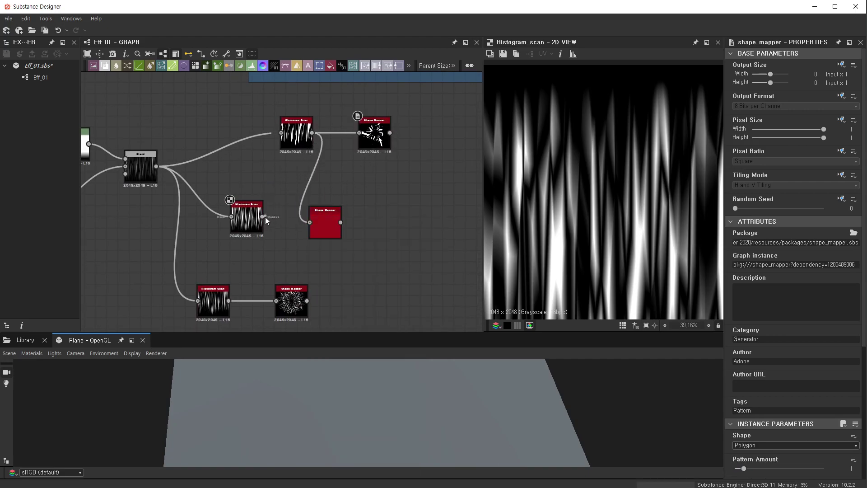
pyautogui.moveTo(317, 223); pyautogui.dragTo(321, 223)
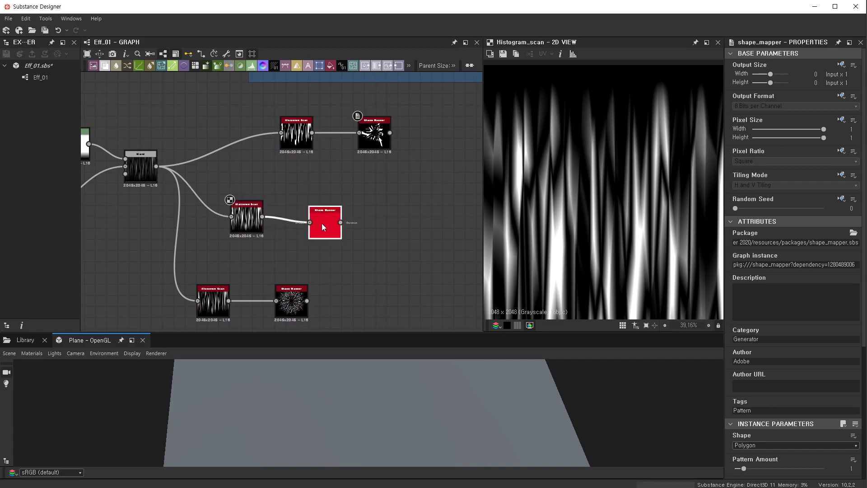
pyautogui.doubleClick(322, 223)
# - Preview the bottom Shape Mapper's radial burst
pyautogui.doubleClick(292, 301)
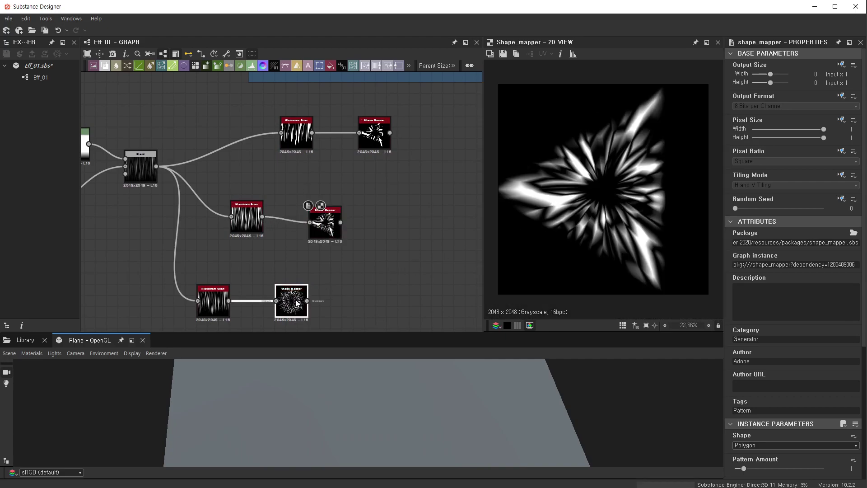
pyautogui.scroll(-3, 355, 267)
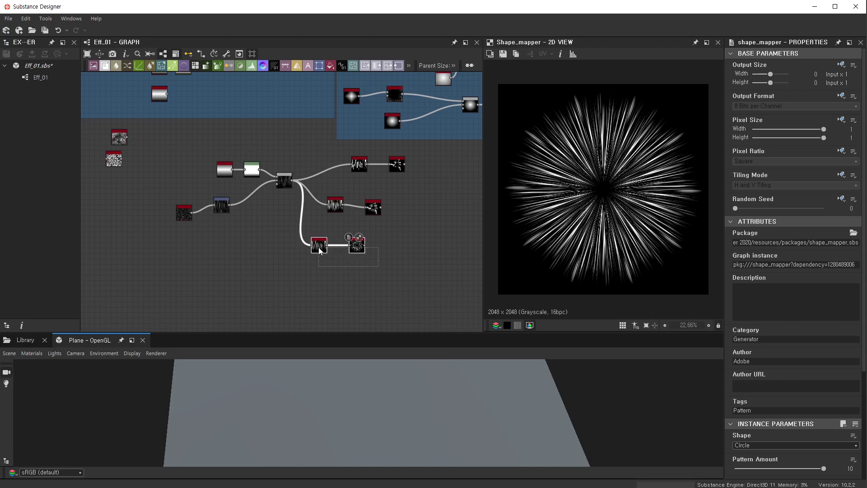
pyautogui.scroll(2, 388, 226)
pyautogui.scroll(2, 395, 223)
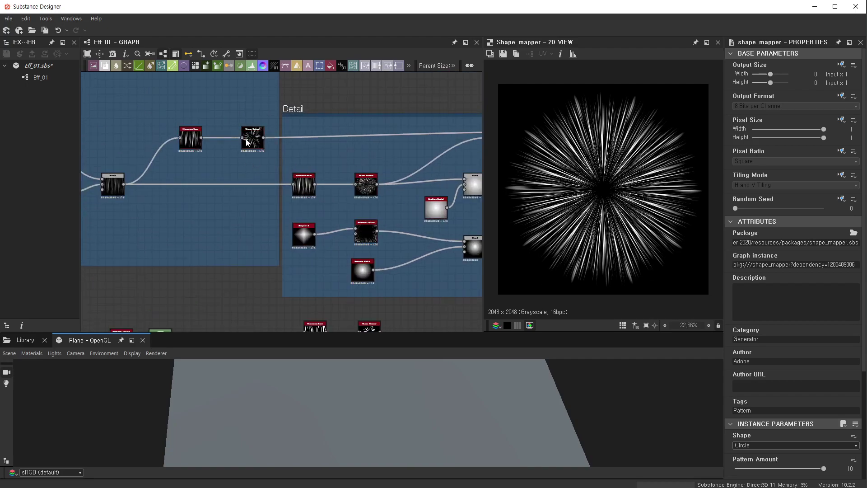
# - Preview the Detail frame's Shape Mappers, including the many-rayed one
pyautogui.doubleClick(247, 142)
pyautogui.doubleClick(369, 184)
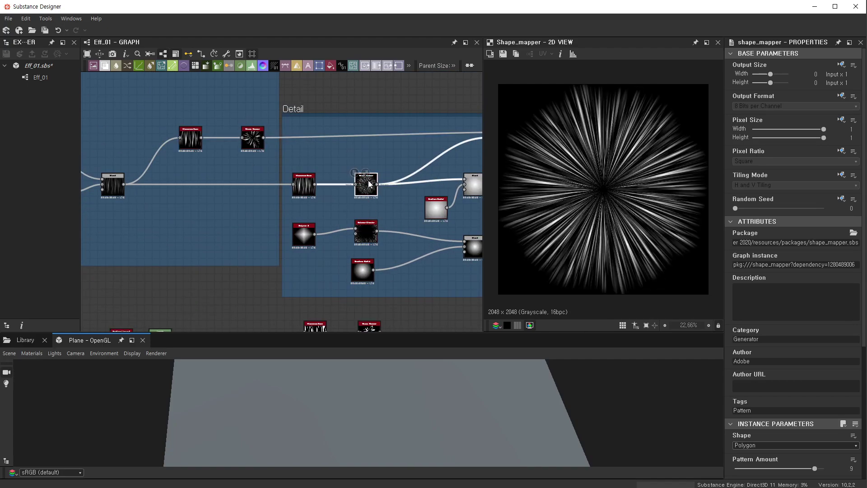
pyautogui.moveTo(370, 185); pyautogui.dragTo(185, 190, button='middle')
pyautogui.scroll(3, 300, 207)
pyautogui.scroll(2, 266, 220)
# - Preview the Detail Add Sub Blend and the Pattern Amount 2 Shape Mapper's ray edges
pyautogui.doubleClick(266, 220)
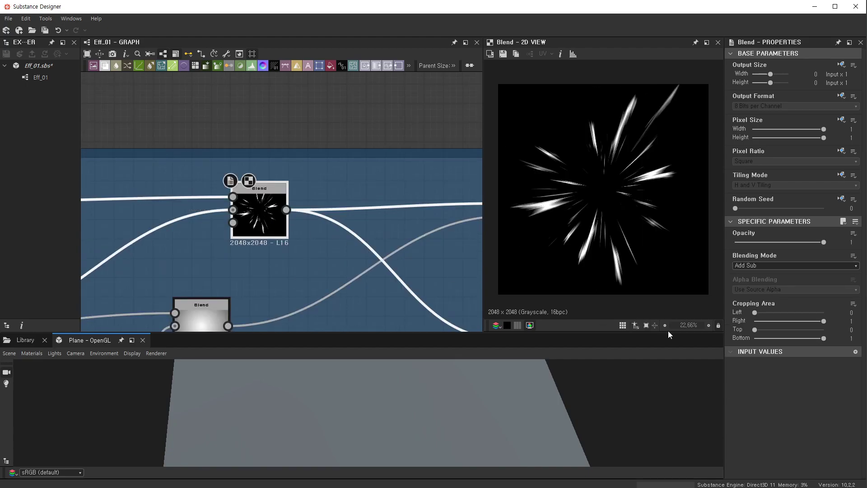
pyautogui.scroll(-3, 368, 203)
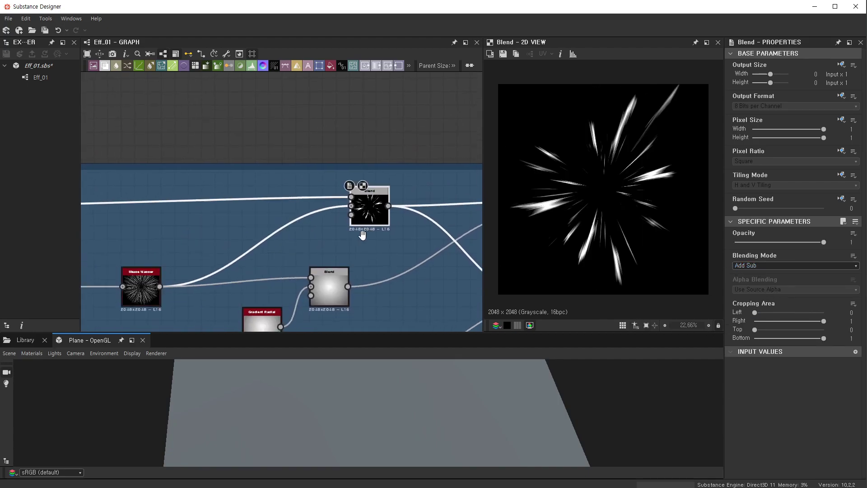
pyautogui.scroll(3, 430, 227)
pyautogui.moveTo(430, 226); pyautogui.dragTo(455, 226, button='middle')
pyautogui.doubleClick(247, 185)
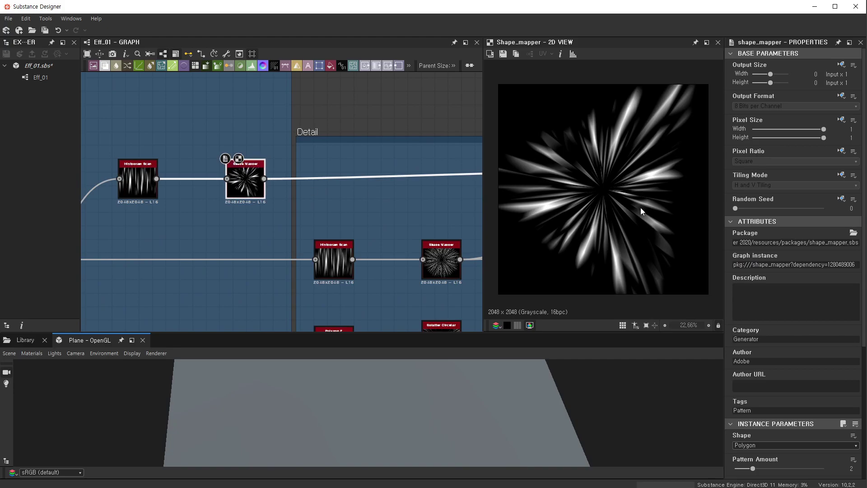
pyautogui.scroll(5, 641, 207)
pyautogui.moveTo(590, 219); pyautogui.dragTo(659, 199, button='middle')
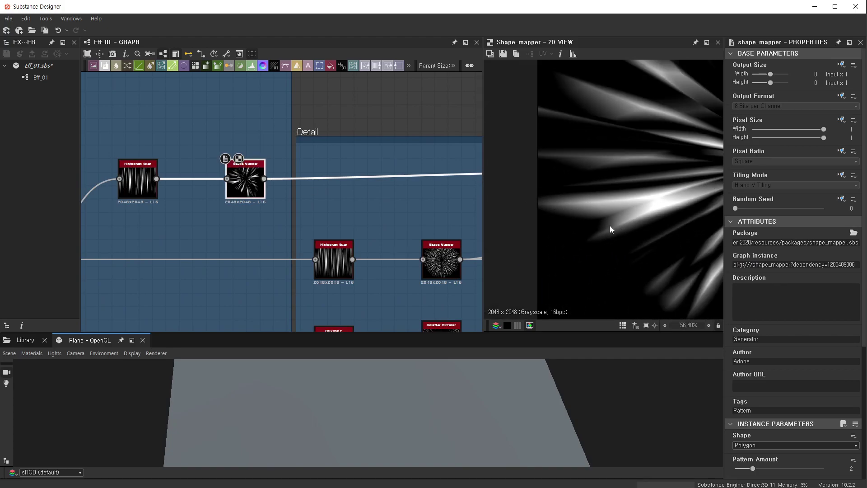
# - Bring the reference Blend nodes into view and preview the Add Sub Blend output
pyautogui.scroll(-1, 359, 237)
pyautogui.scroll(-2, 303, 232)
pyautogui.scroll(2, 250, 215)
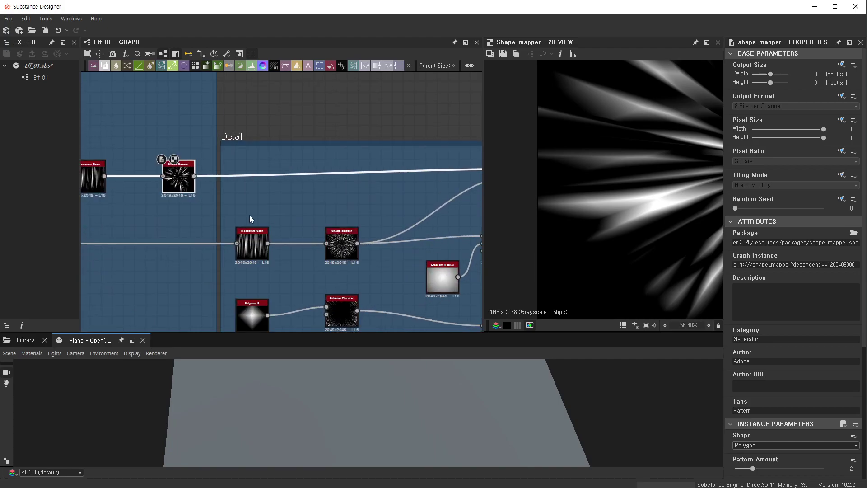
pyautogui.scroll(-1, 344, 244)
pyautogui.moveTo(370, 228); pyautogui.dragTo(201, 243, button='middle')
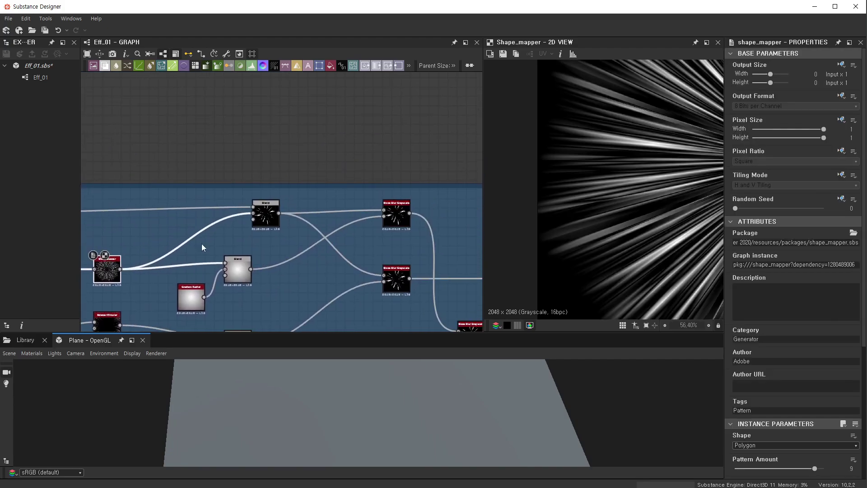
pyautogui.scroll(2, 255, 219)
pyautogui.scroll(2, 284, 202)
pyautogui.doubleClick(283, 202)
# - Pan back to the three new Histogram Scan/Shape Mapper branches
pyautogui.scroll(3, 662, 190)
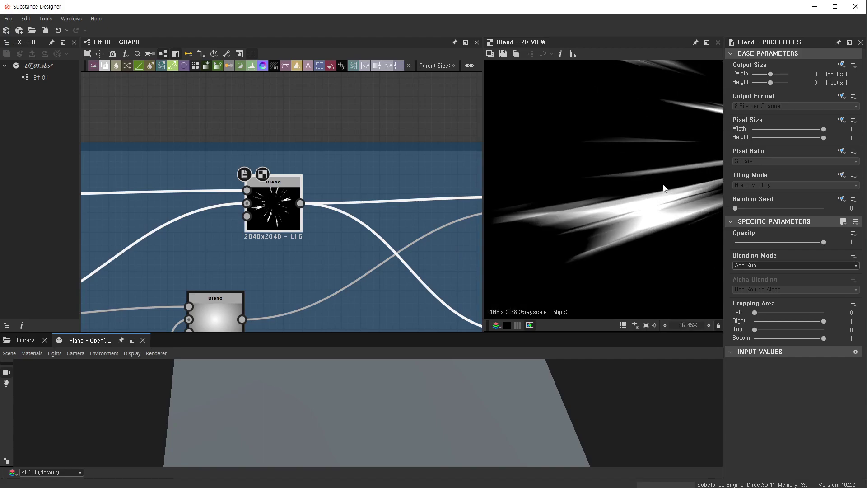
pyautogui.scroll(2, 631, 229)
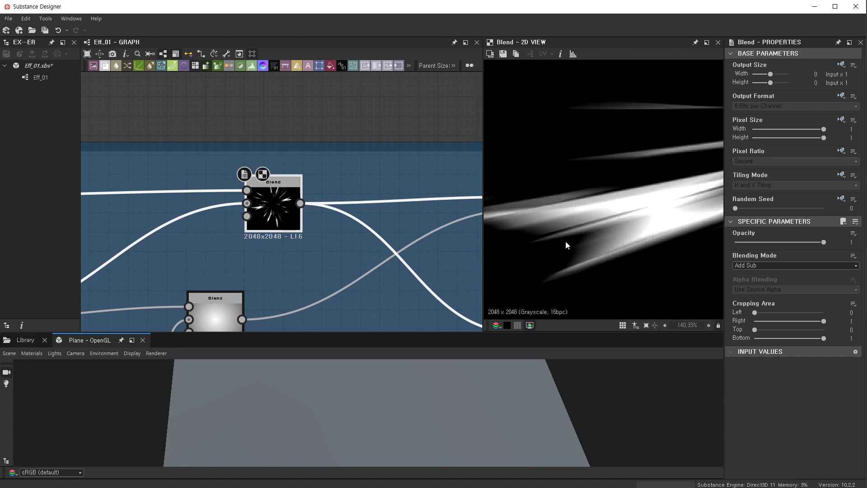
pyautogui.scroll(-4, 269, 260)
pyautogui.moveTo(269, 260); pyautogui.dragTo(323, 207, button='middle')
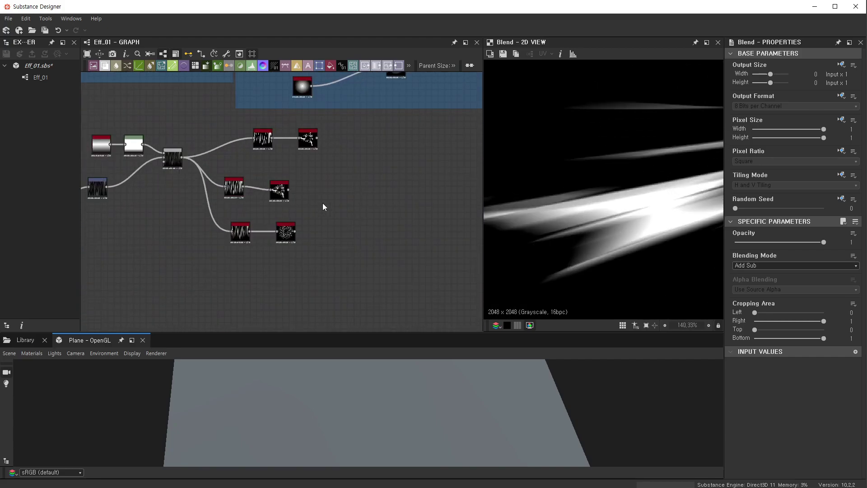
# - Add a new Blend node via node search ('blen')
pyautogui.press('space')
pyautogui.write('blen')
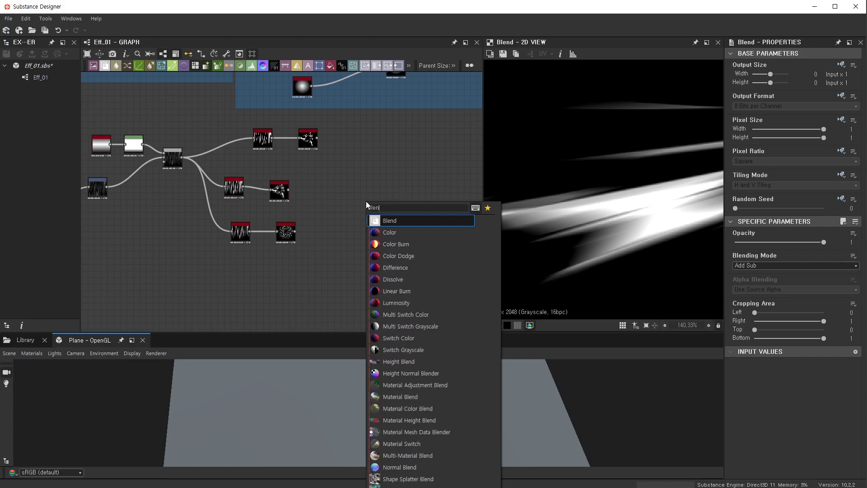
pyautogui.click(380, 220)
pyautogui.scroll(3, 299, 186)
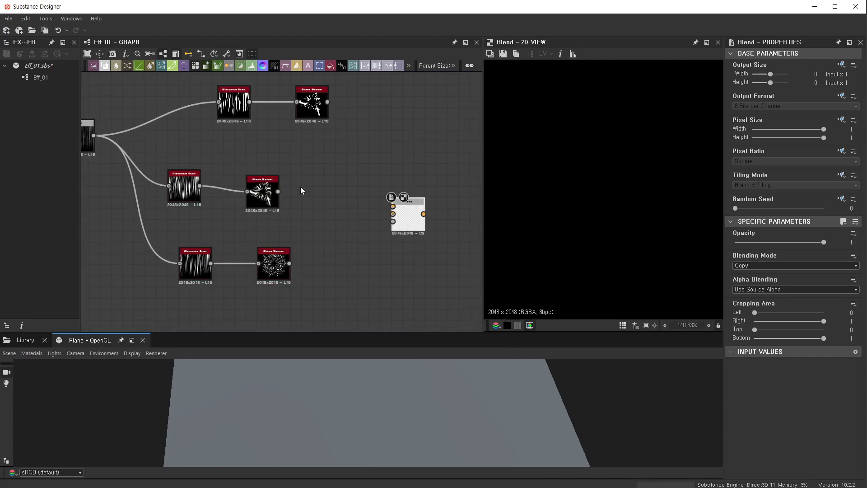
pyautogui.scroll(2, 272, 199)
# - Connect the top Shape Mapper to Blend Background and the bottom one to Foreground
pyautogui.moveTo(265, 195); pyautogui.dragTo(293, 193)
pyautogui.moveTo(467, 235); pyautogui.dragTo(466, 235)
pyautogui.scroll(-2, 334, 188)
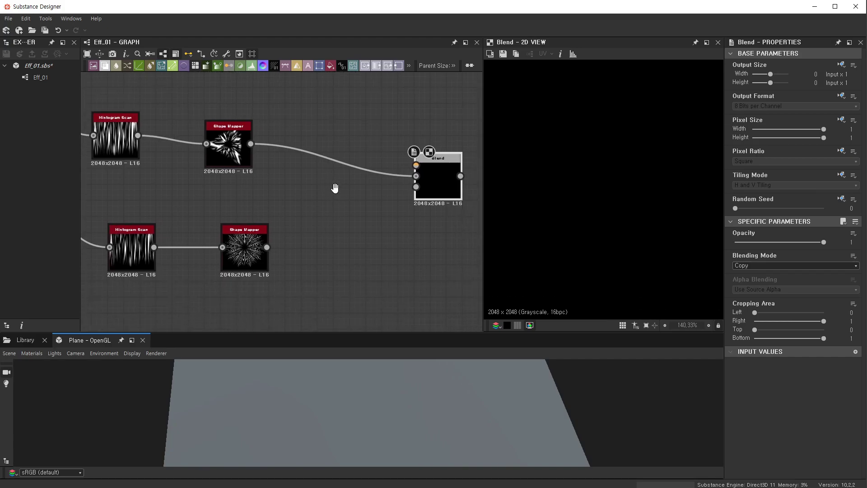
pyautogui.scroll(2, 273, 239)
pyautogui.moveTo(267, 224); pyautogui.dragTo(480, 106)
pyautogui.moveTo(408, 173); pyautogui.dragTo(253, 213, button='middle')
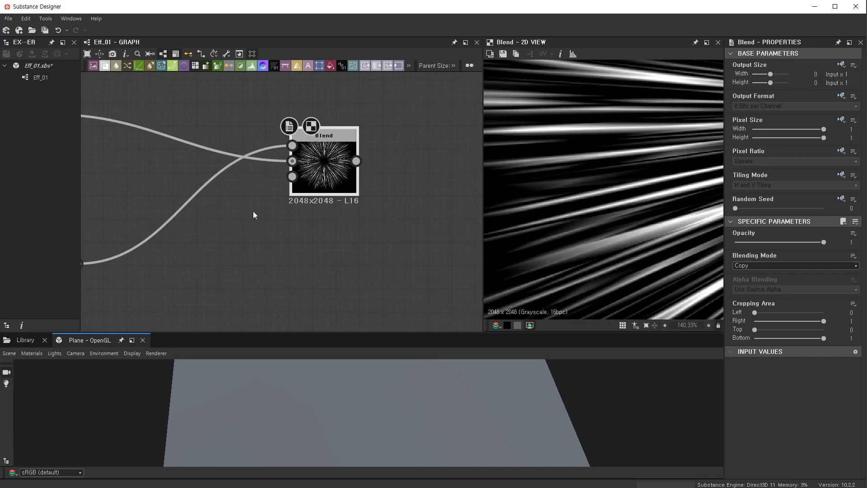
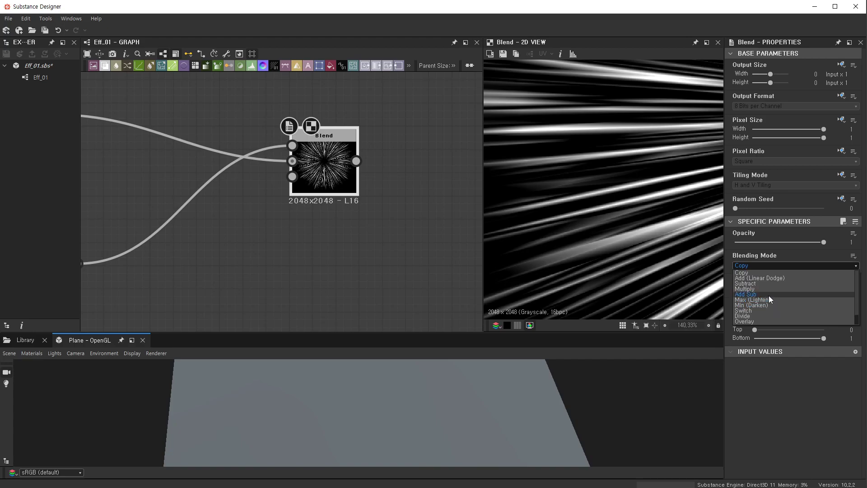
# - Set the Blend node's blending mode to Add Sub
pyautogui.click(769, 295)
pyautogui.scroll(3, 645, 224)
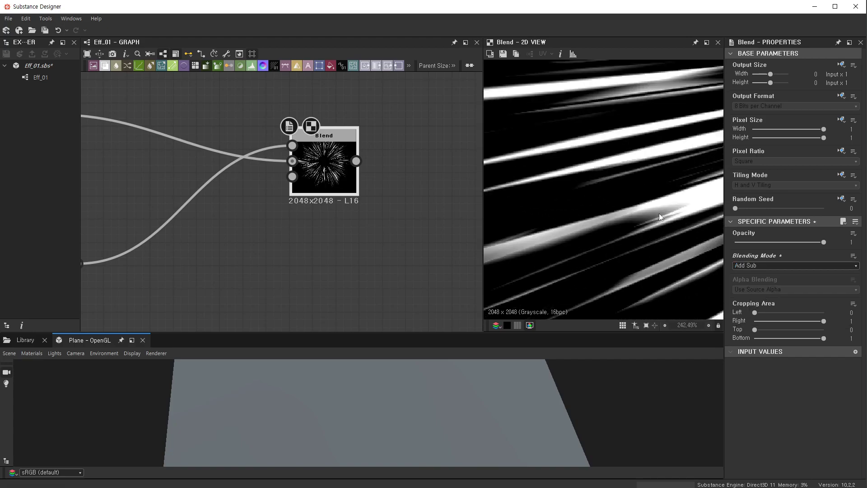
pyautogui.scroll(-4, 659, 222)
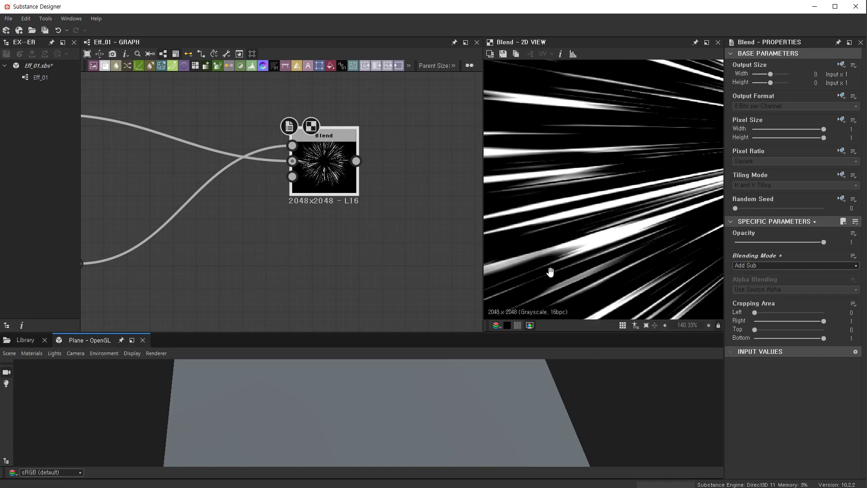
pyautogui.scroll(-4, 604, 254)
pyautogui.scroll(-3, 638, 241)
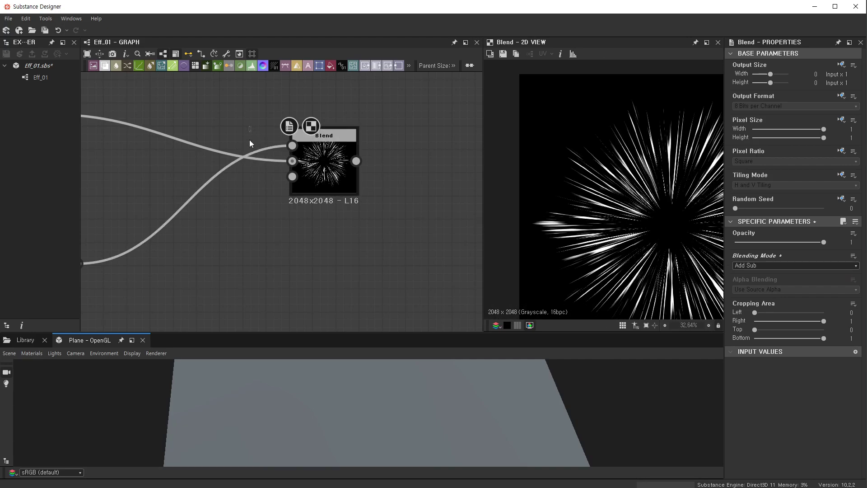
# - Swap the Blend node's Foreground and Background inputs
pyautogui.moveTo(292, 145); pyautogui.dragTo(293, 160)
pyautogui.scroll(2, 611, 208)
pyautogui.scroll(2, 630, 168)
pyautogui.scroll(3, 519, 205)
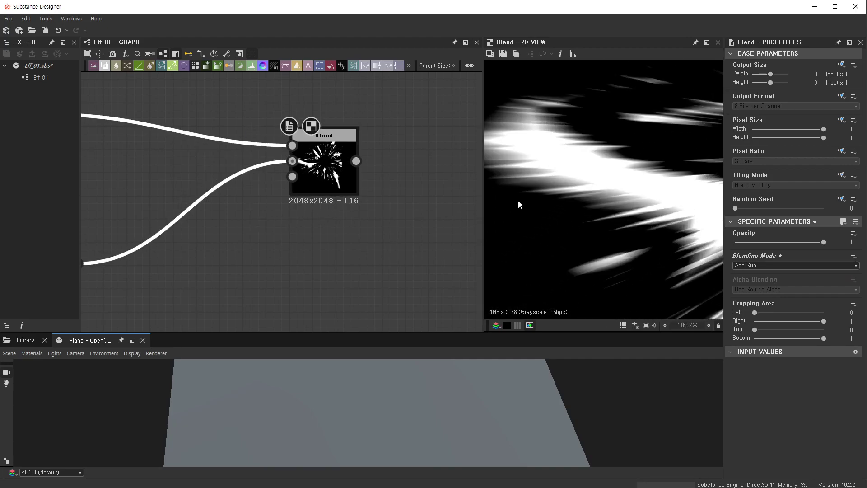
pyautogui.scroll(-3, 628, 220)
pyautogui.scroll(-2, 640, 201)
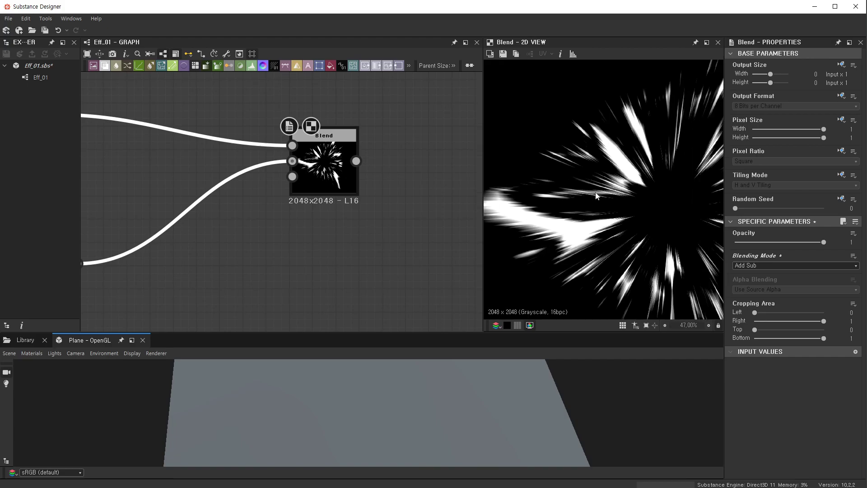
pyautogui.scroll(-2, 259, 217)
# - Compare the upper Shape Mapper output with the Blend burst result in the preview
pyautogui.moveTo(141, 153); pyautogui.dragTo(257, 138, button='middle')
pyautogui.doubleClick(218, 141)
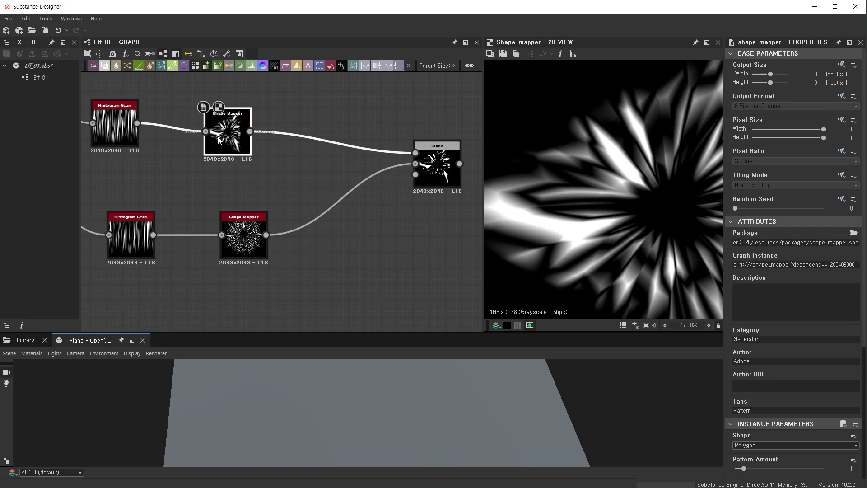
pyautogui.doubleClick(452, 172)
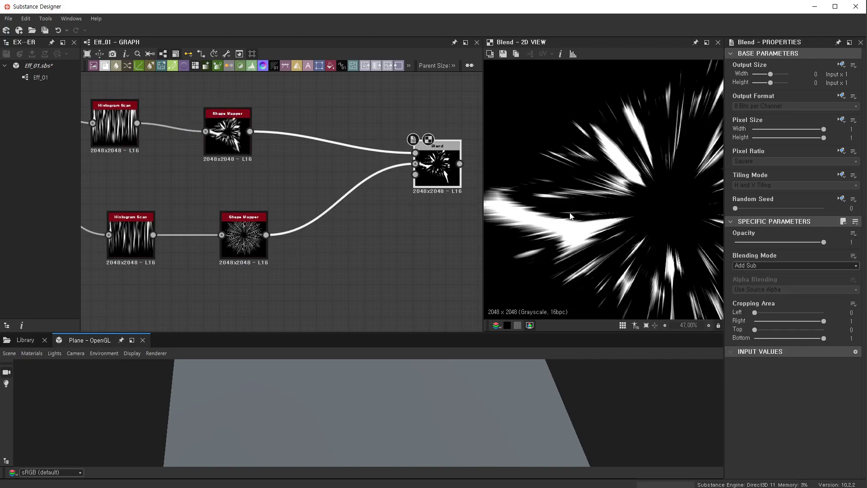
pyautogui.moveTo(613, 214); pyautogui.dragTo(619, 198, button='middle')
pyautogui.scroll(2, 655, 167)
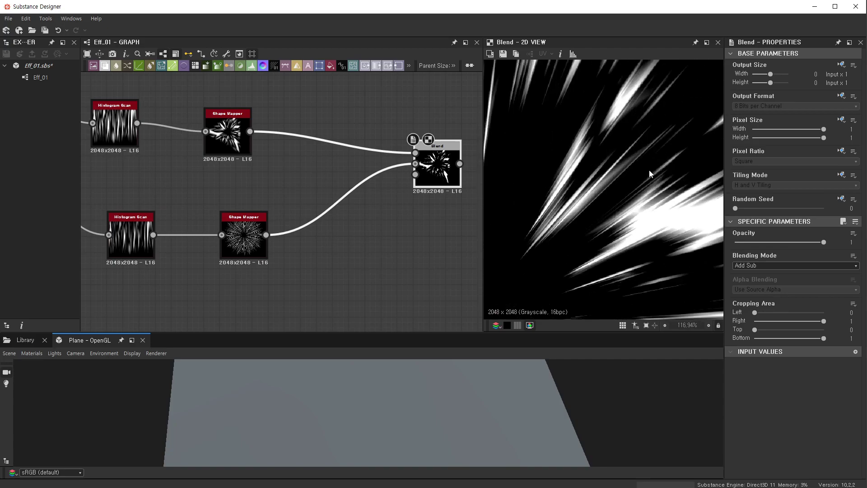
pyautogui.scroll(1, 649, 170)
pyautogui.scroll(-1, 649, 163)
pyautogui.scroll(2, 648, 154)
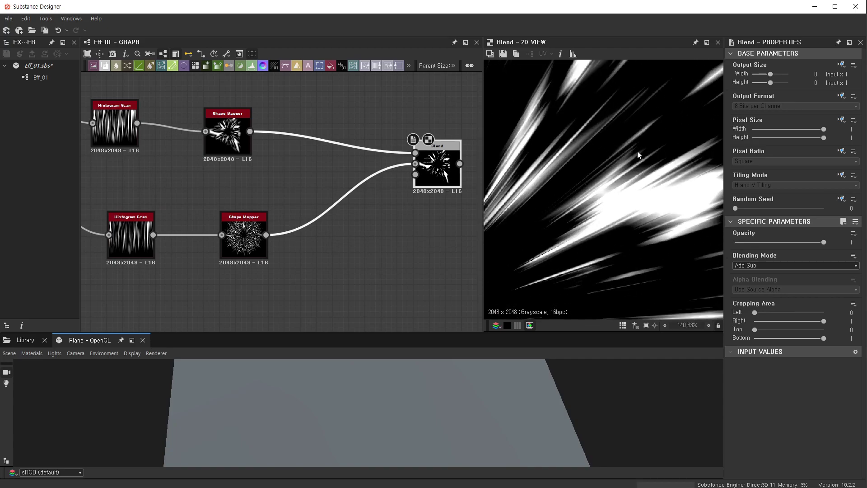
pyautogui.scroll(-1, 651, 168)
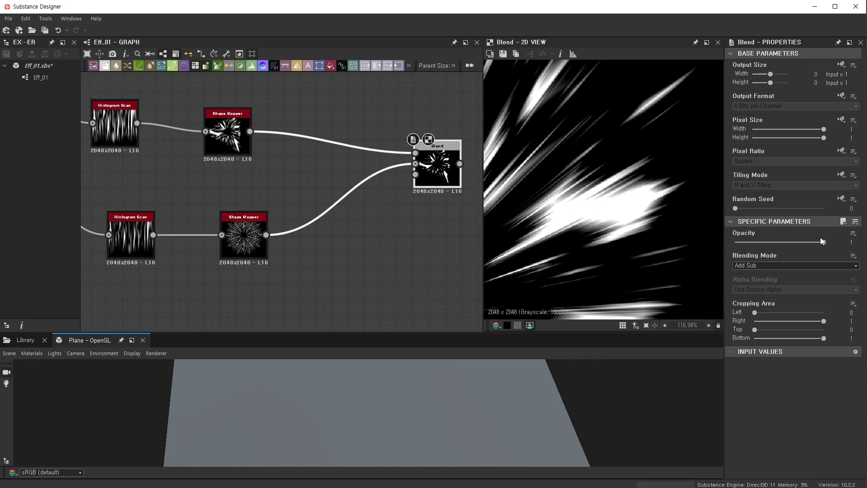
# - Try lower Blend opacity values, then set opacity back to 1
pyautogui.moveTo(821, 246); pyautogui.dragTo(798, 245)
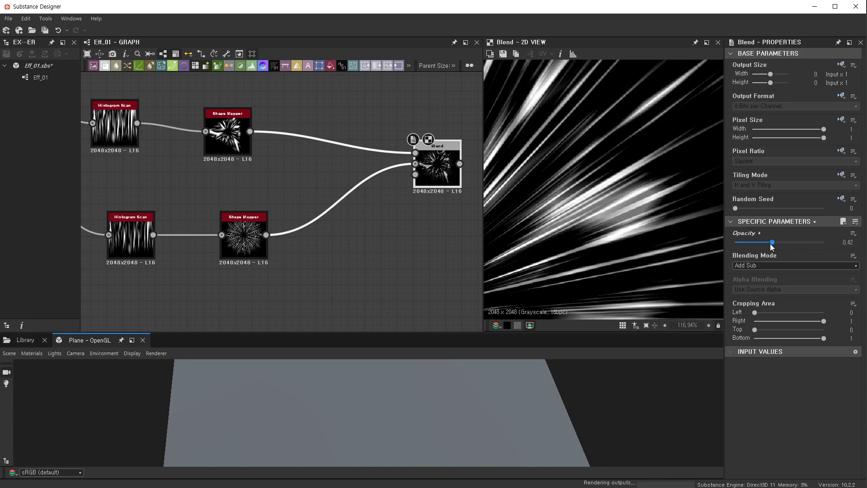
pyautogui.scroll(-5, 645, 252)
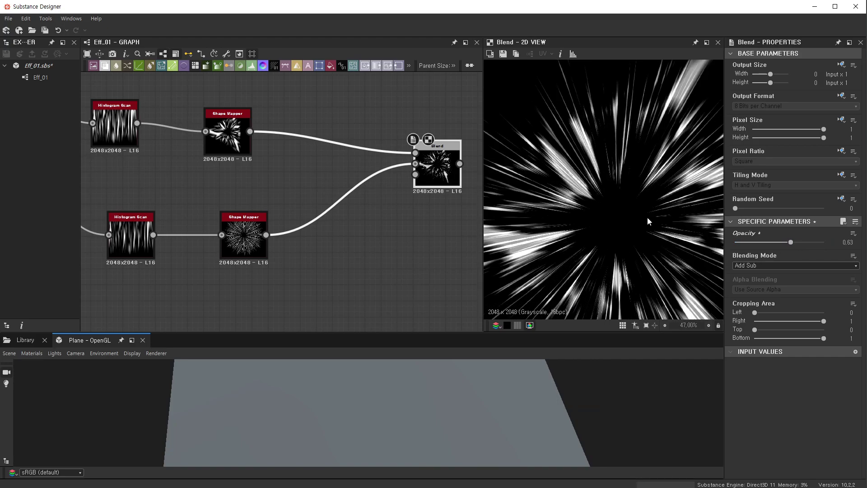
pyautogui.click(789, 243)
pyautogui.moveTo(784, 247); pyautogui.dragTo(827, 246)
pyautogui.scroll(2, 601, 204)
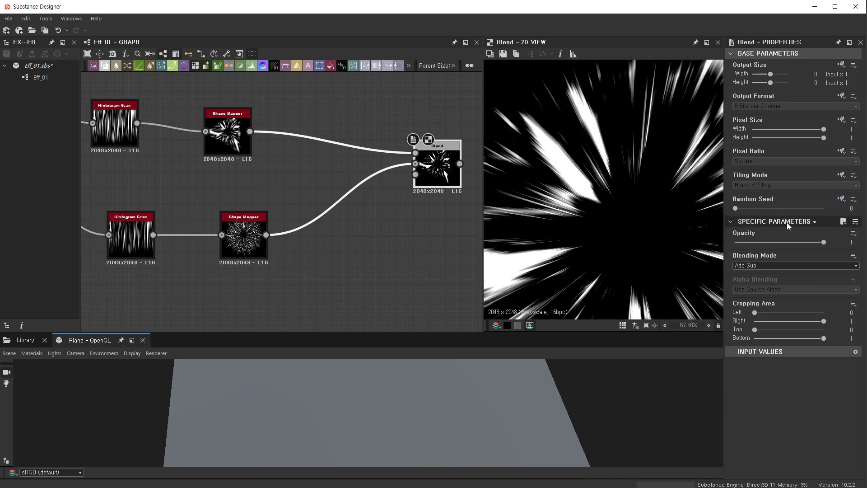
pyautogui.scroll(-3, 414, 224)
# - Pan to the reference graph's Detail frame and select its top Blend node
pyautogui.moveTo(415, 224); pyautogui.dragTo(343, 300, button='middle')
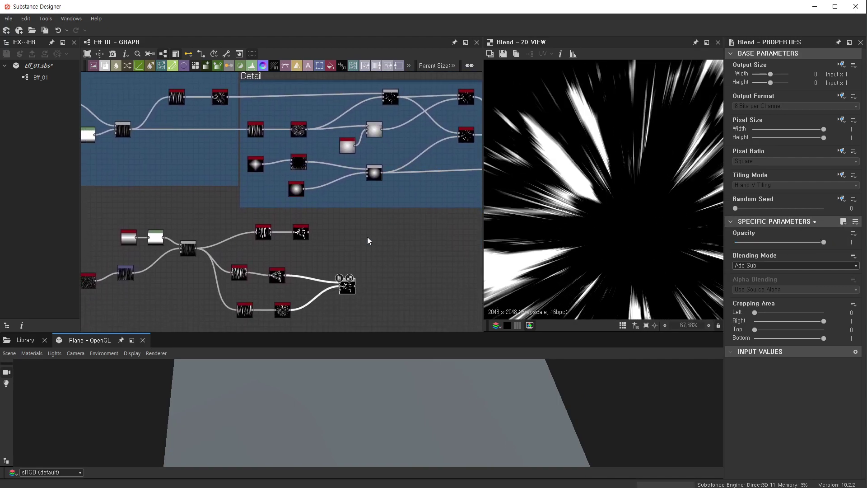
pyautogui.moveTo(343, 301); pyautogui.dragTo(312, 283)
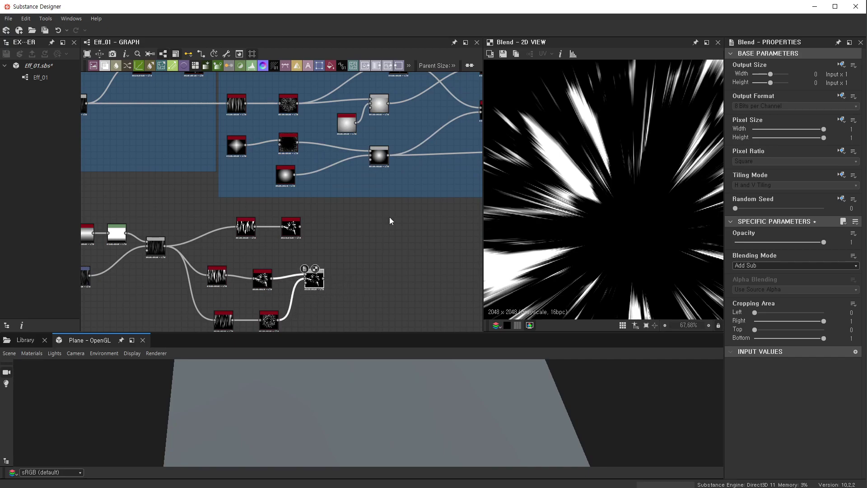
pyautogui.moveTo(389, 220); pyautogui.dragTo(377, 256, button='middle')
pyautogui.scroll(2, 379, 271)
pyautogui.scroll(2, 382, 207)
pyautogui.click(390, 126)
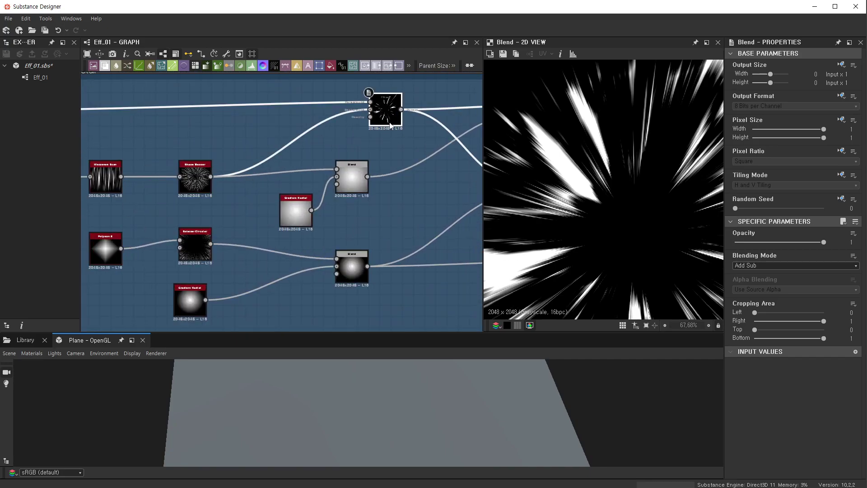
pyautogui.scroll(-2, 386, 146)
pyautogui.scroll(1, 399, 218)
pyautogui.moveTo(355, 192)
pyautogui.mouseDown(button='middle')
pyautogui.moveTo(441, 178)
pyautogui.moveTo(373, 203)
pyautogui.mouseUp(button='middle')
pyautogui.scroll(1, 366, 183)
pyautogui.scroll(1, 299, 197)
pyautogui.scroll(-1, 374, 202)
pyautogui.scroll(2, 261, 180)
# - Inspect the reference Slope Blur Grayscale node and the Blend feeding it
pyautogui.moveTo(405, 160); pyautogui.dragTo(248, 214, button='middle')
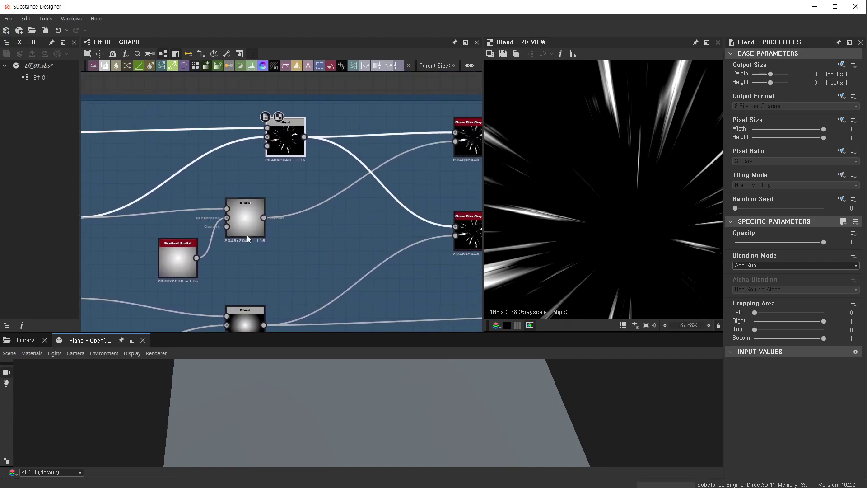
pyautogui.moveTo(414, 179); pyautogui.dragTo(296, 218, button='middle')
pyautogui.scroll(1, 316, 208)
pyautogui.scroll(2, 390, 137)
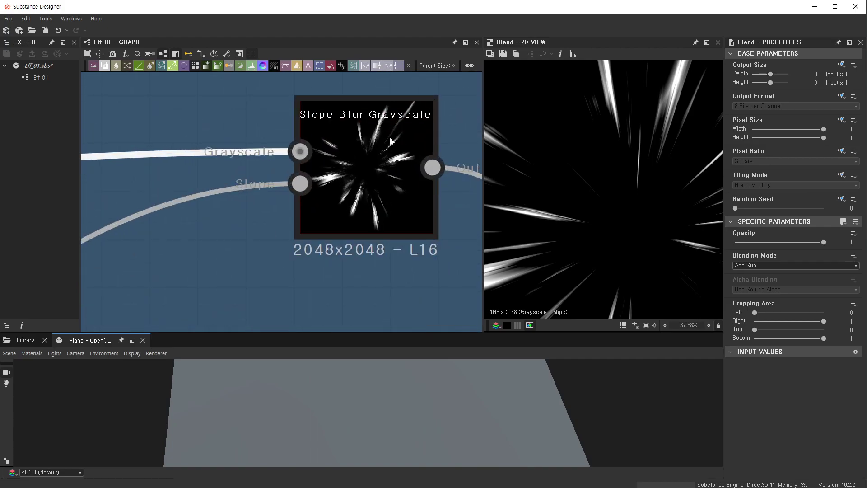
pyautogui.click(373, 155)
pyautogui.scroll(-2, 373, 162)
pyautogui.scroll(-1, 294, 197)
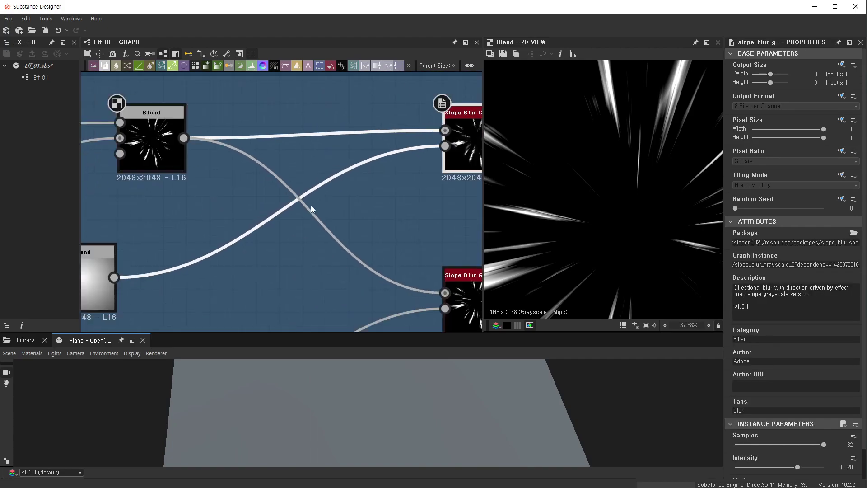
pyautogui.click(161, 145)
pyautogui.scroll(-2, 684, 188)
pyautogui.scroll(-2, 684, 189)
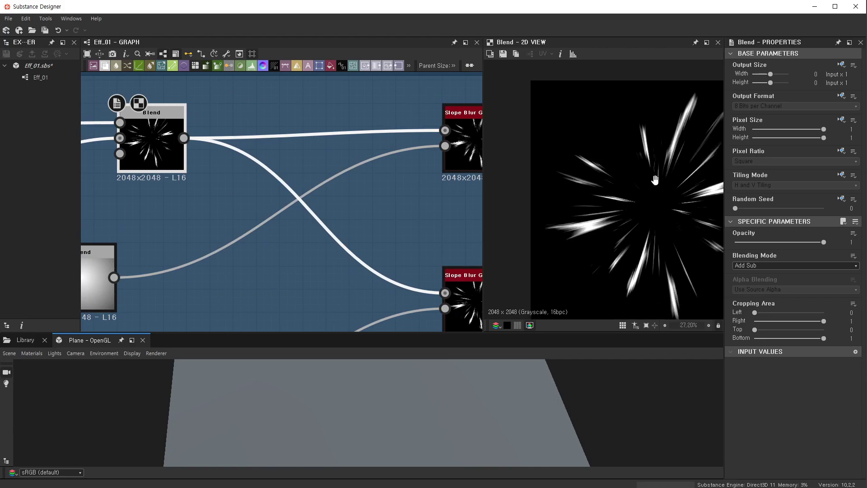
pyautogui.scroll(2, 642, 153)
pyautogui.scroll(1, 605, 131)
pyautogui.scroll(1, 595, 201)
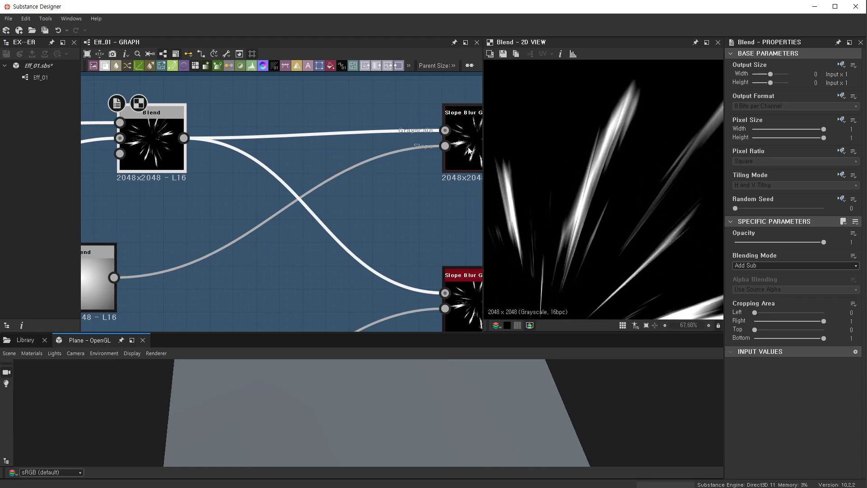
# - Compare the Slope Blur Grayscale result against the unblurred Blend output in the preview
pyautogui.click(470, 151)
pyautogui.scroll(-2, 632, 244)
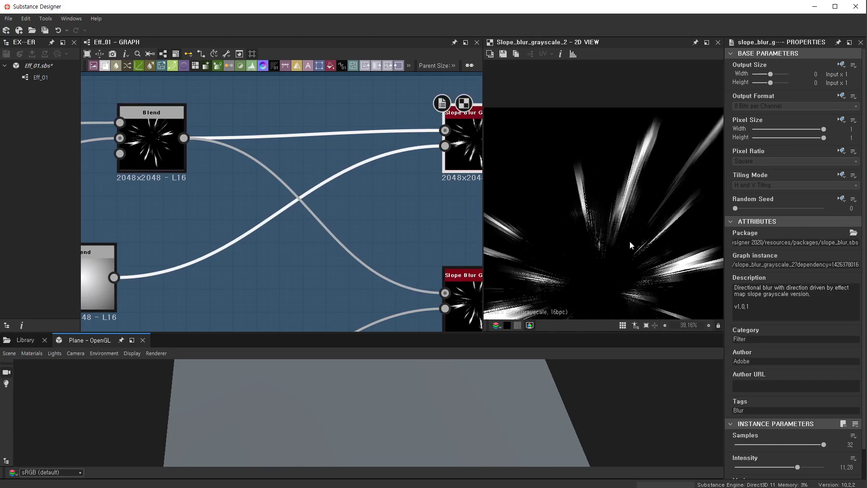
pyautogui.scroll(6, 616, 249)
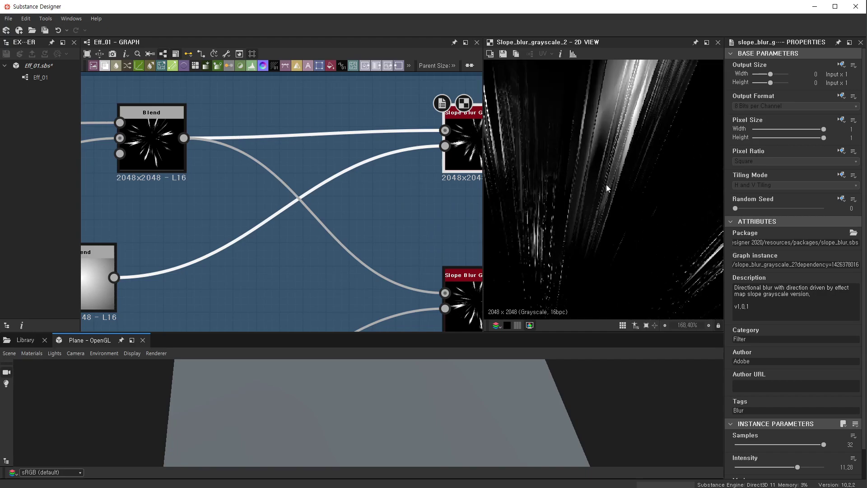
pyautogui.scroll(-4, 619, 193)
pyautogui.scroll(-2, 610, 254)
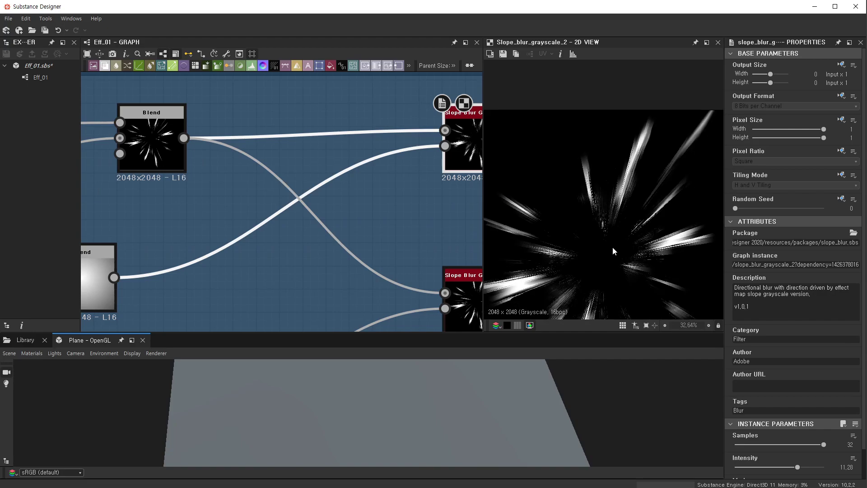
pyautogui.click(156, 153)
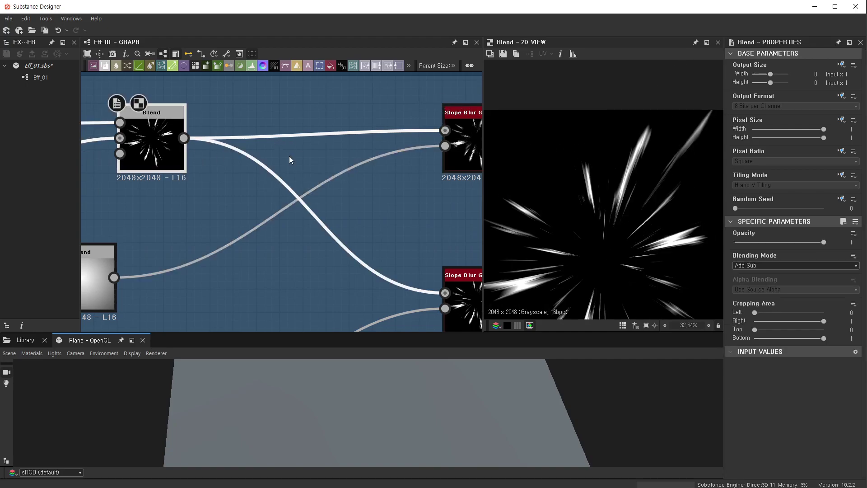
pyautogui.click(474, 151)
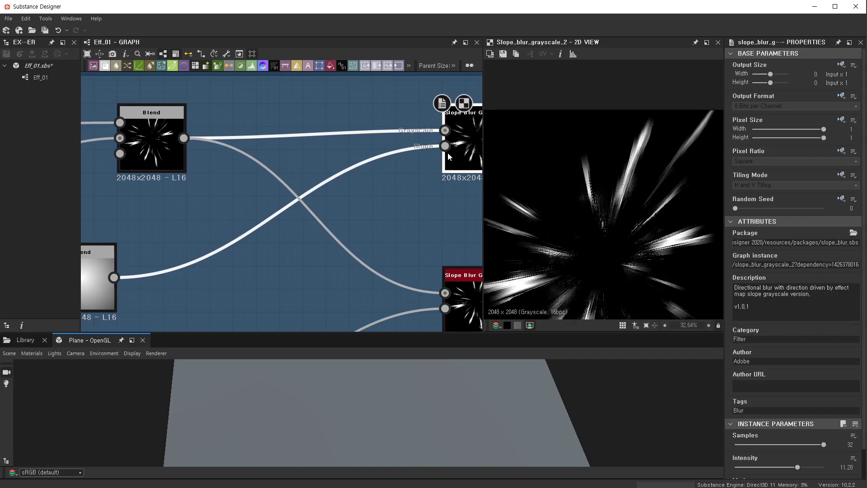
pyautogui.doubleClick(134, 152)
pyautogui.click(471, 137)
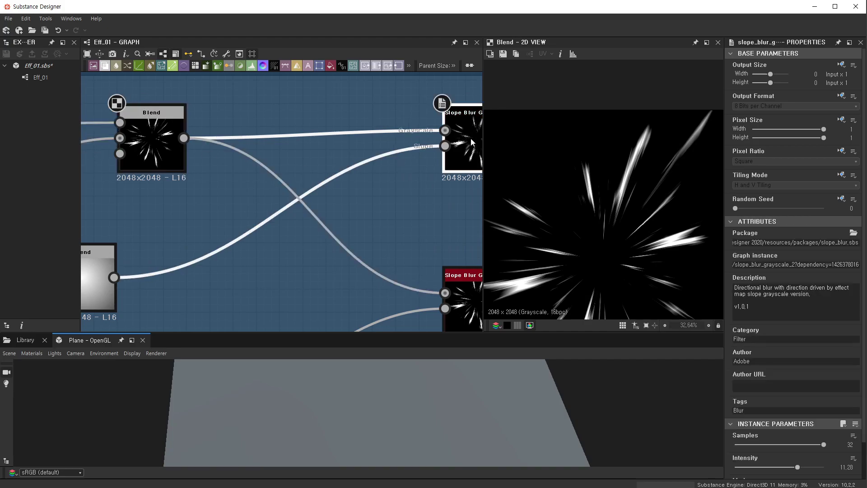
pyautogui.doubleClick(472, 139)
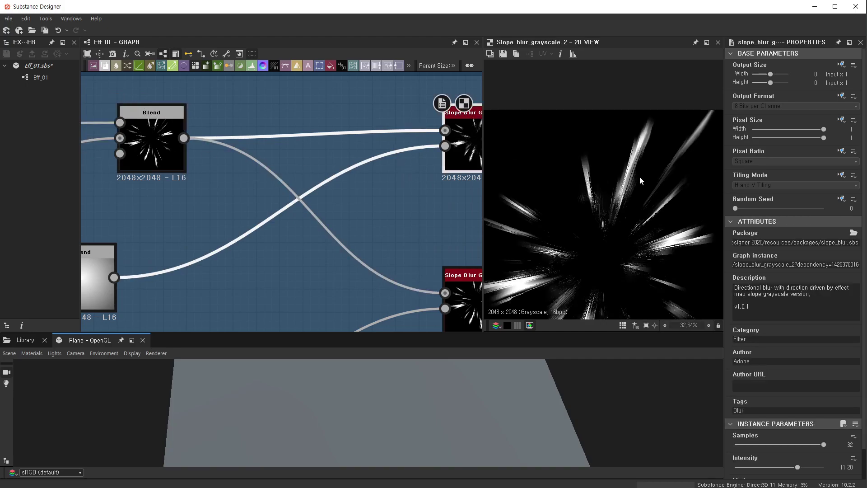
pyautogui.doubleClick(158, 151)
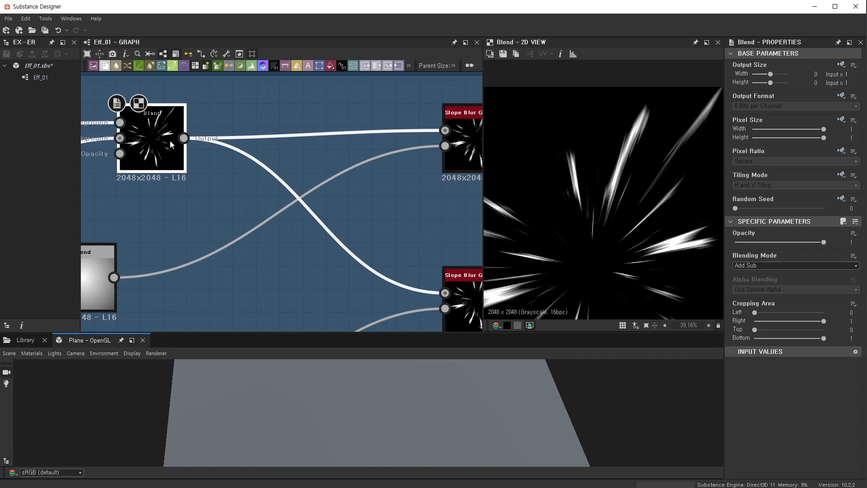
pyautogui.scroll(-1, 347, 195)
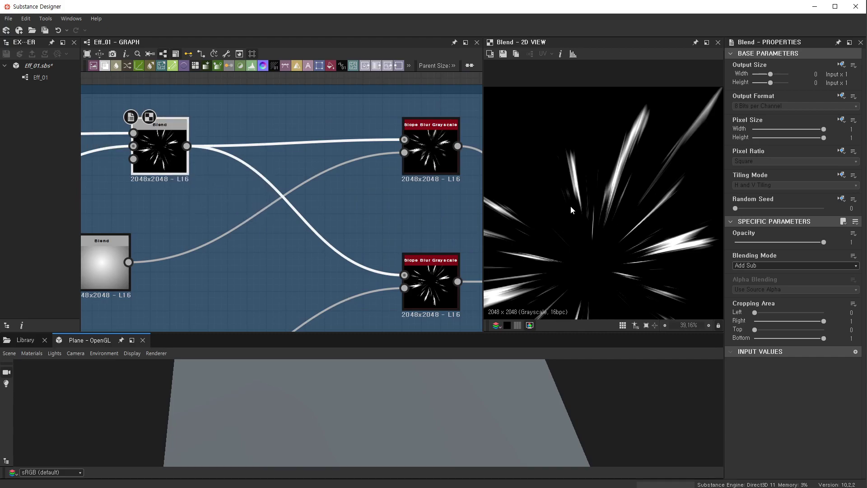
# - Preview the top Slope Blur Grayscale, then the lower Blend's white speed-line burst
pyautogui.click(436, 149)
pyautogui.doubleClick(437, 155)
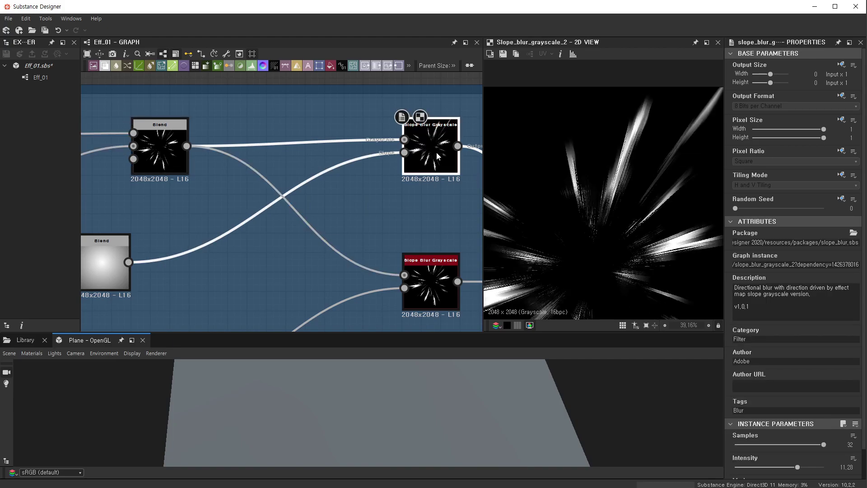
pyautogui.scroll(3, 617, 180)
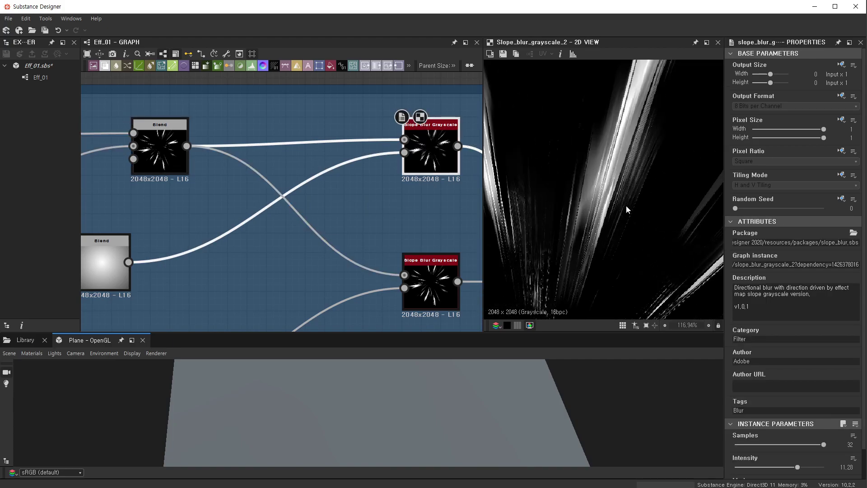
pyautogui.scroll(3, 601, 235)
pyautogui.scroll(-2, 413, 194)
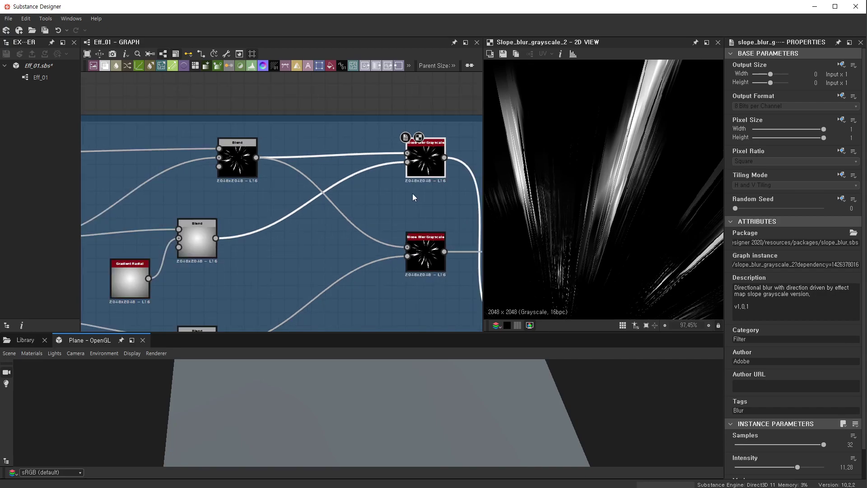
pyautogui.scroll(-2, 313, 273)
pyautogui.scroll(-2, 262, 270)
pyautogui.moveTo(262, 271); pyautogui.dragTo(340, 210, button='middle')
pyautogui.scroll(-3, 340, 211)
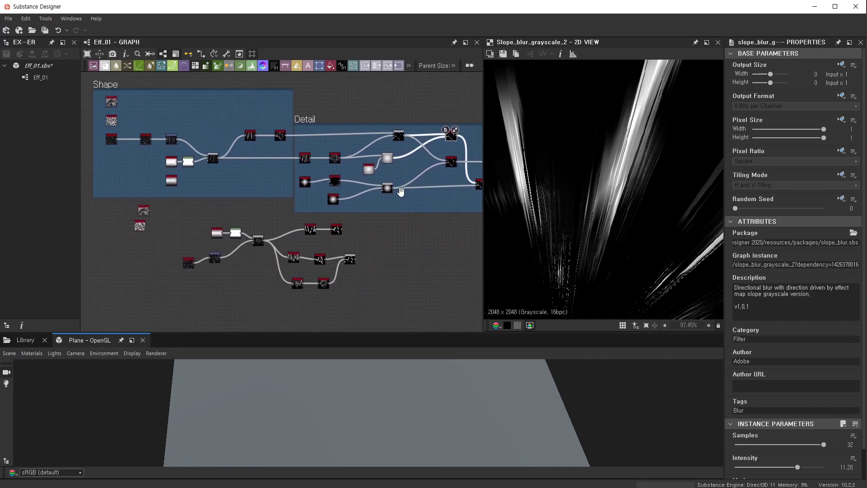
pyautogui.scroll(3, 372, 249)
pyautogui.scroll(1, 372, 250)
pyautogui.doubleClick(359, 245)
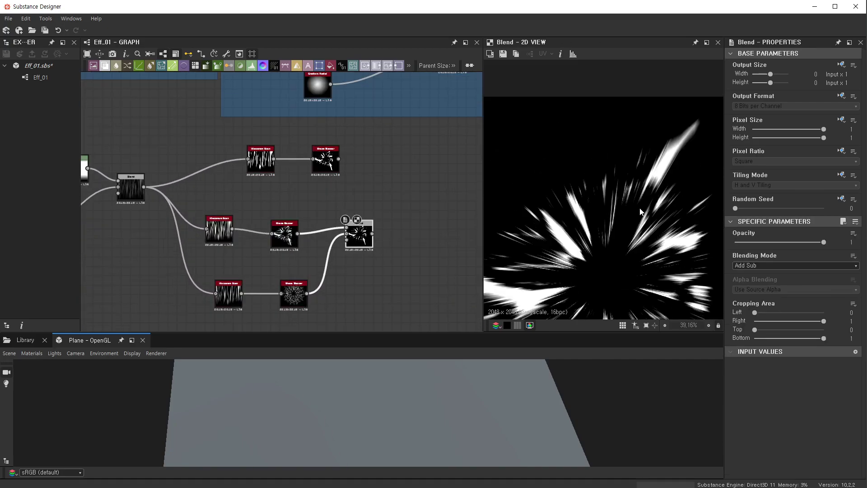
# - Search nodes for 'sha' and delete the Sharpen node added by mistake
pyautogui.scroll(2, 384, 226)
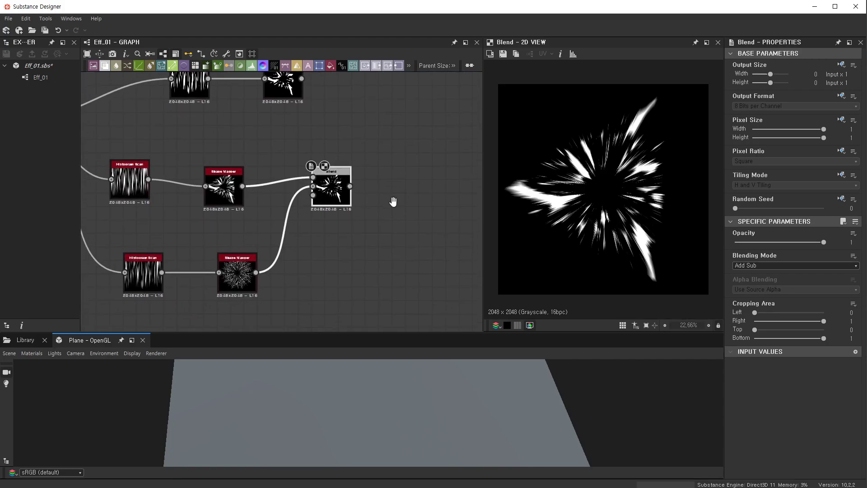
pyautogui.press('space')
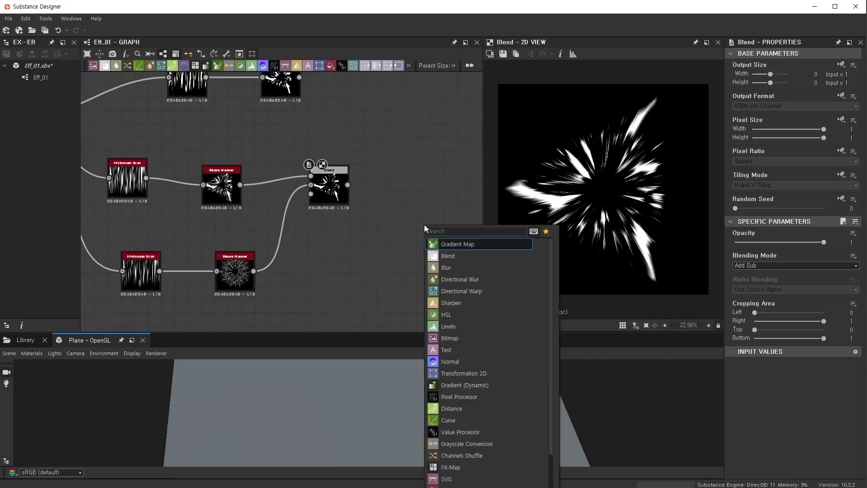
pyautogui.write('sah')
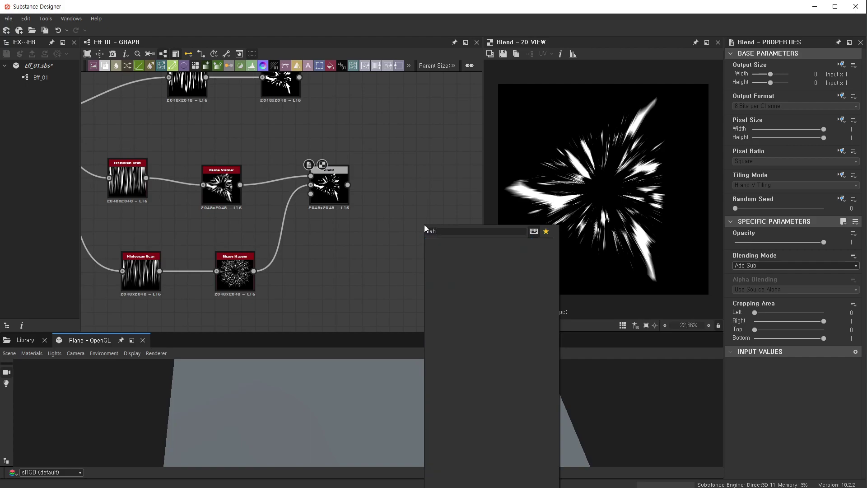
pyautogui.press('BackSpace')
pyautogui.press('BackSpace')
pyautogui.write('ha')
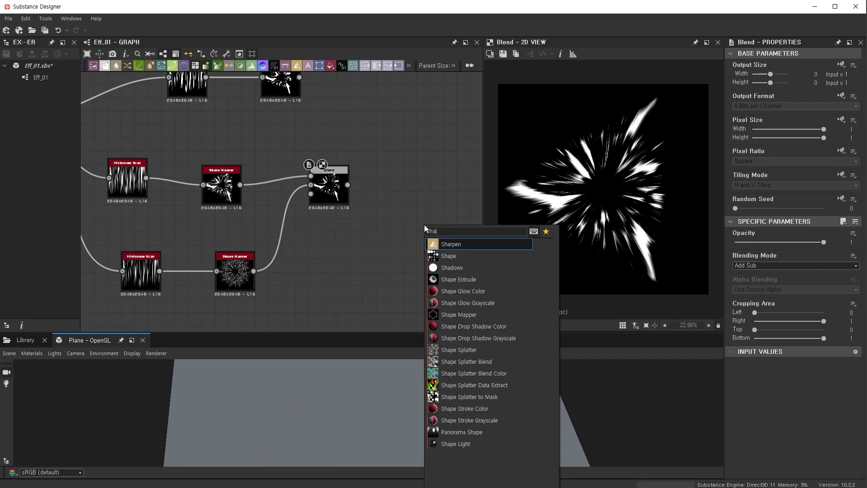
pyautogui.click(452, 245)
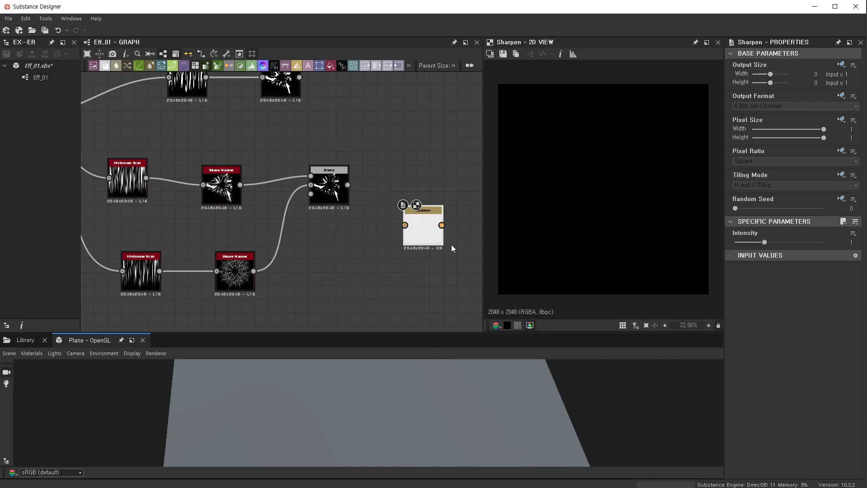
pyautogui.press('Delete')
# - Add a Shape node and set its pattern to Paraboloid
pyautogui.press('space')
pyautogui.write('sha')
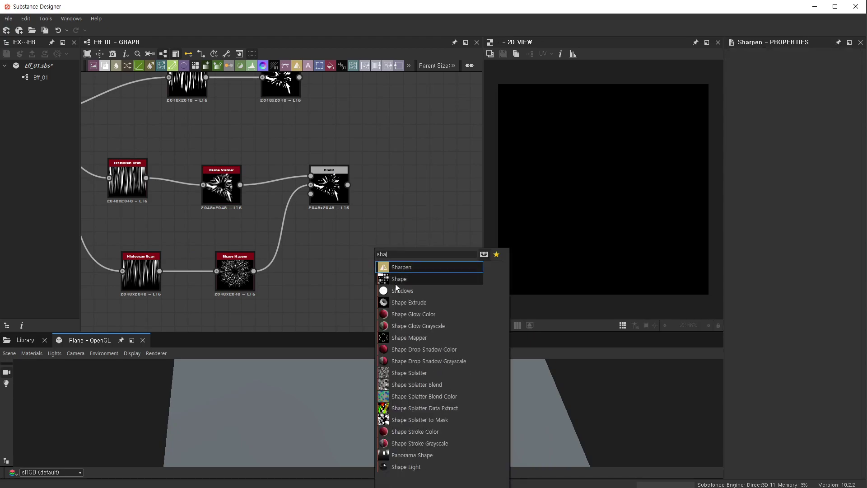
pyautogui.click(396, 279)
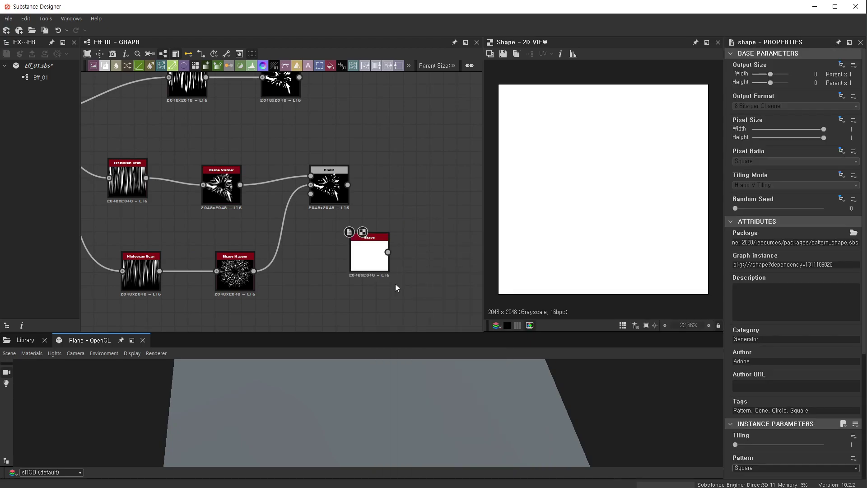
pyautogui.scroll(2, 378, 262)
pyautogui.scroll(1, 379, 261)
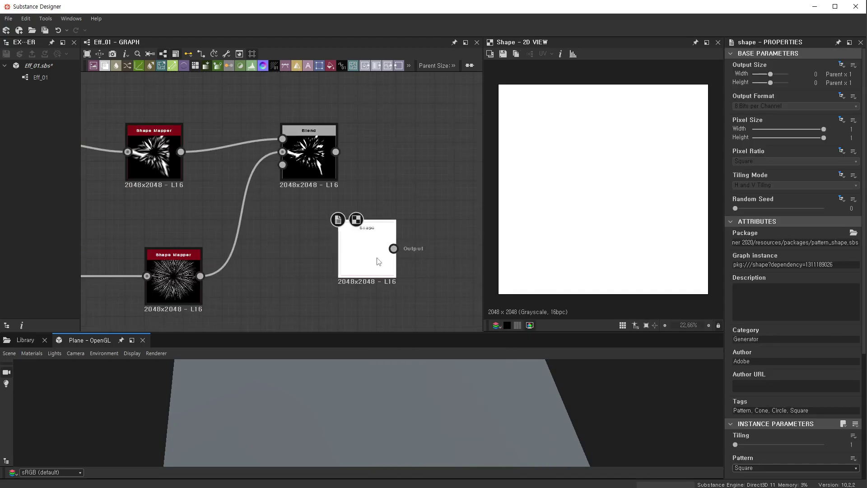
pyautogui.click(763, 470)
pyautogui.click(749, 484)
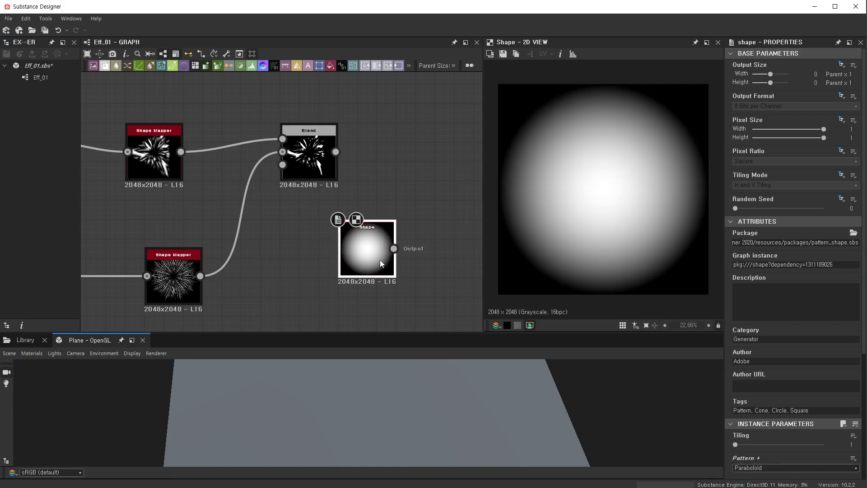
# - Enter a Shape Scale of 1, then drag it lower so the blob shows
pyautogui.moveTo(380, 259); pyautogui.dragTo(361, 279)
pyautogui.scroll(-4, 817, 332)
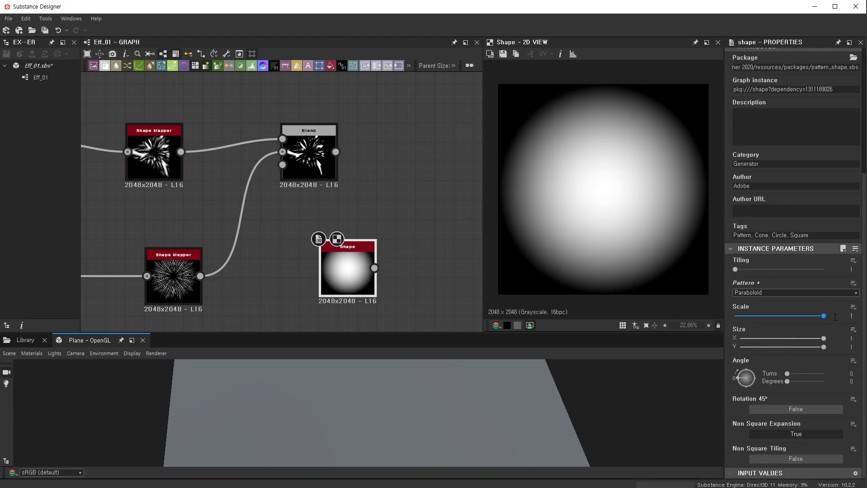
pyautogui.write('1')
pyautogui.press('Return')
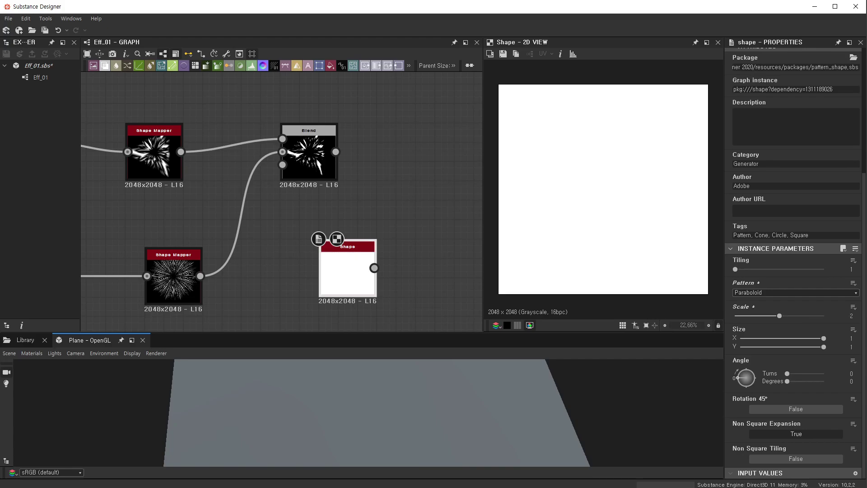
pyautogui.moveTo(780, 315)
pyautogui.mouseDown()
pyautogui.moveTo(741, 319)
pyautogui.moveTo(760, 317)
pyautogui.mouseUp()
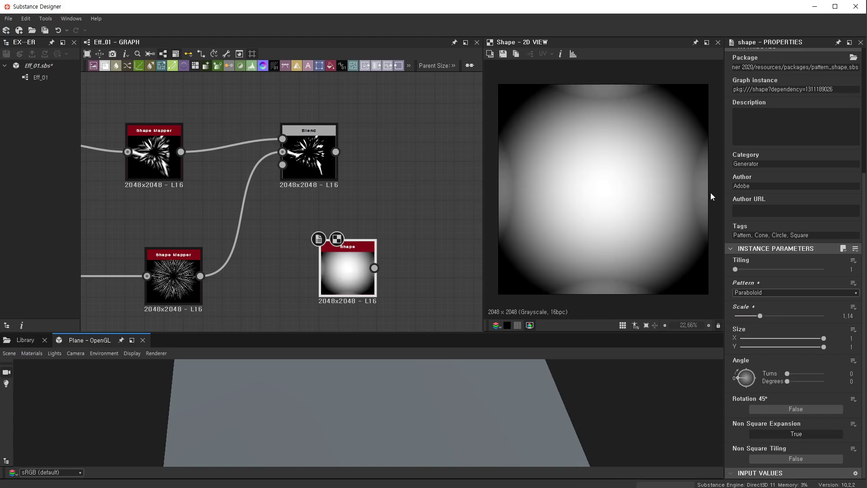
pyautogui.scroll(2, 760, 213)
pyautogui.scroll(3, 759, 212)
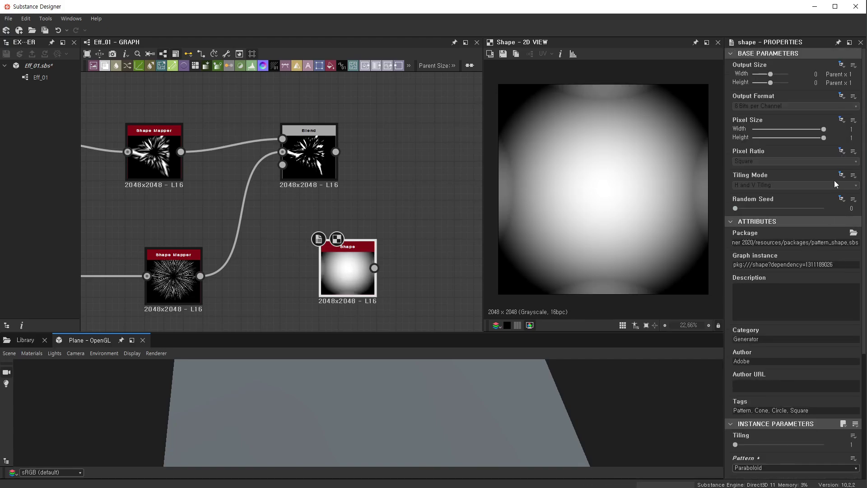
# - Give the Shape its own tiling setting and set Tiling Mode to No Tiling
pyautogui.click(841, 199)
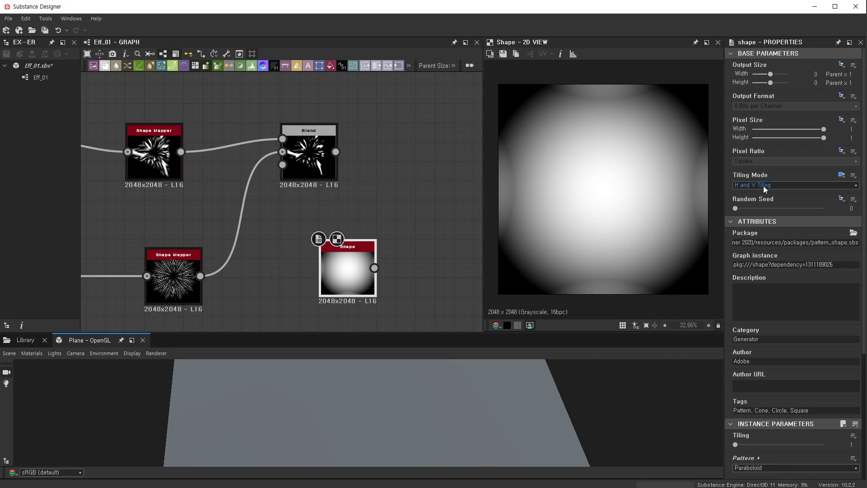
pyautogui.click(763, 185)
pyautogui.click(744, 189)
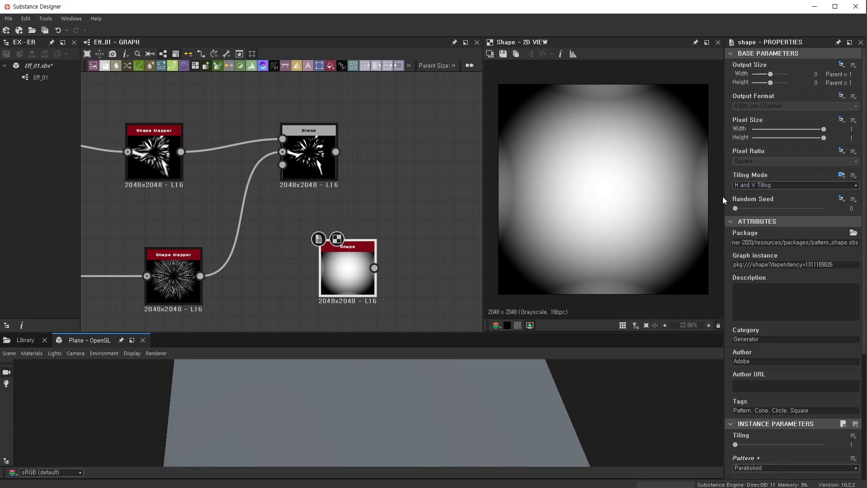
pyautogui.click(760, 188)
pyautogui.click(755, 197)
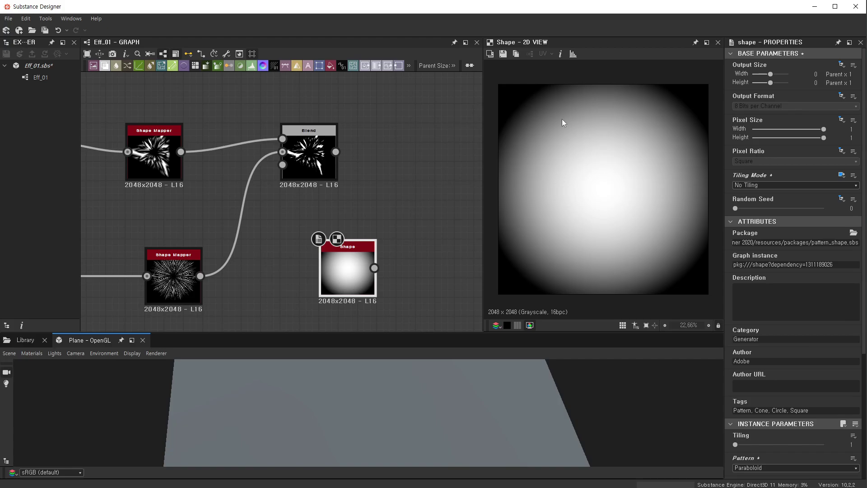
# - Raise the Shape's Scale to 1.5 and inspect the soft rounded gradient
pyautogui.scroll(-2, 678, 244)
pyautogui.scroll(-3, 807, 270)
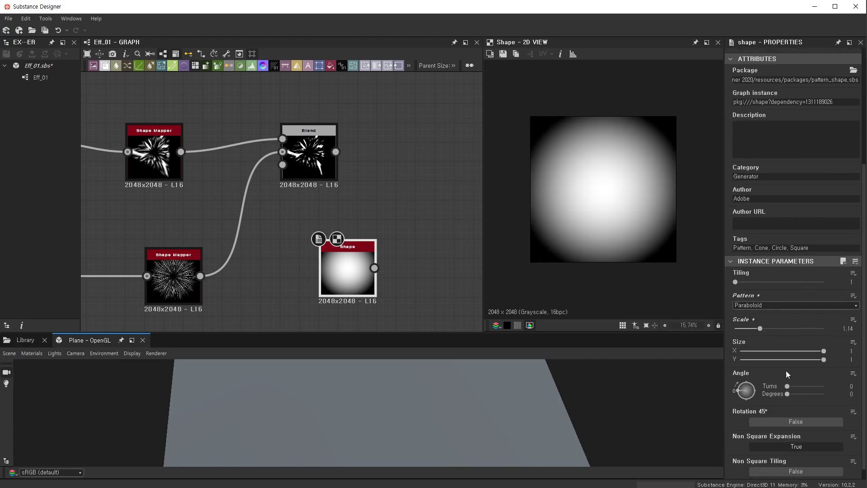
pyautogui.moveTo(763, 329); pyautogui.dragTo(768, 329)
pyautogui.scroll(-4, 391, 174)
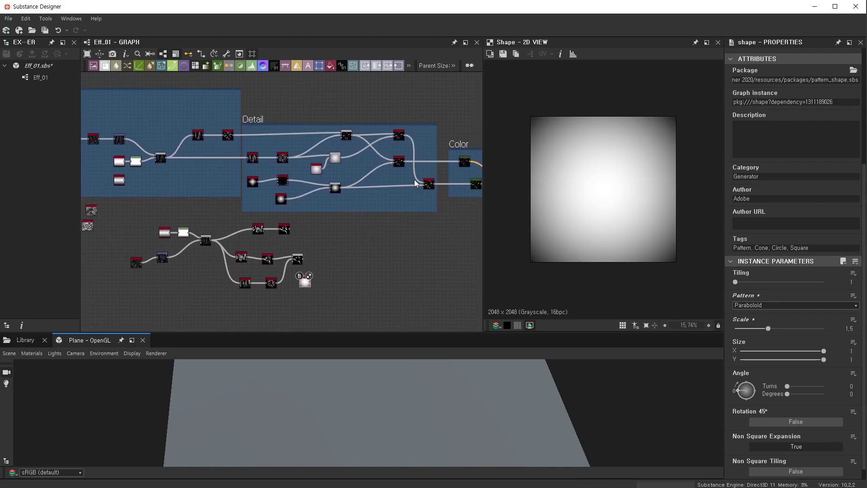
pyautogui.scroll(3, 391, 128)
pyautogui.scroll(3, 392, 129)
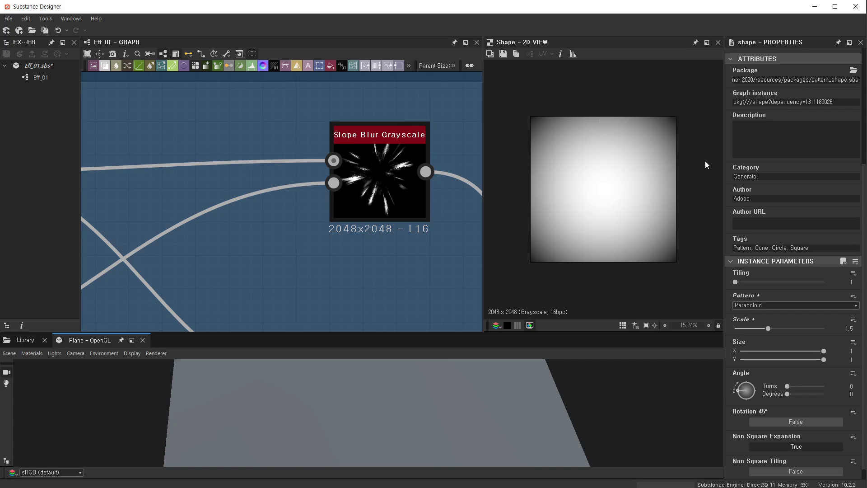
pyautogui.scroll(-1, 708, 166)
pyautogui.scroll(-2, 303, 260)
pyautogui.scroll(-1, 303, 259)
pyautogui.scroll(2, 302, 259)
pyautogui.scroll(2, 295, 191)
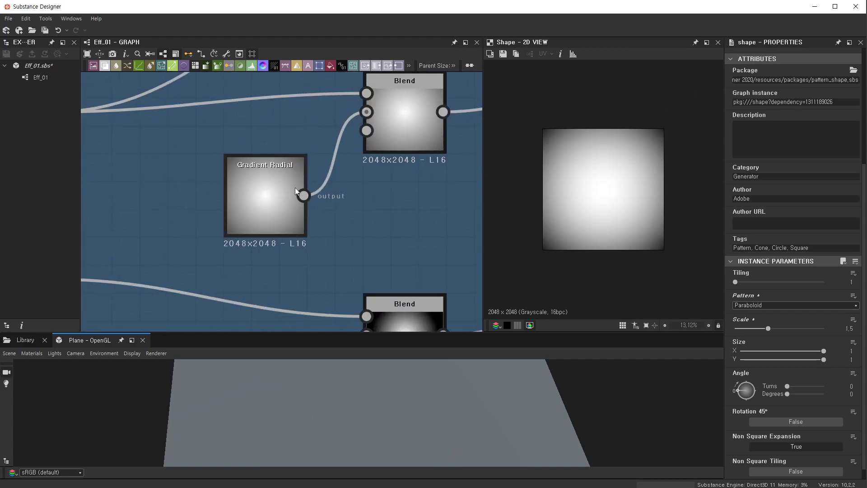
pyautogui.scroll(1, 296, 191)
pyautogui.scroll(-4, 259, 206)
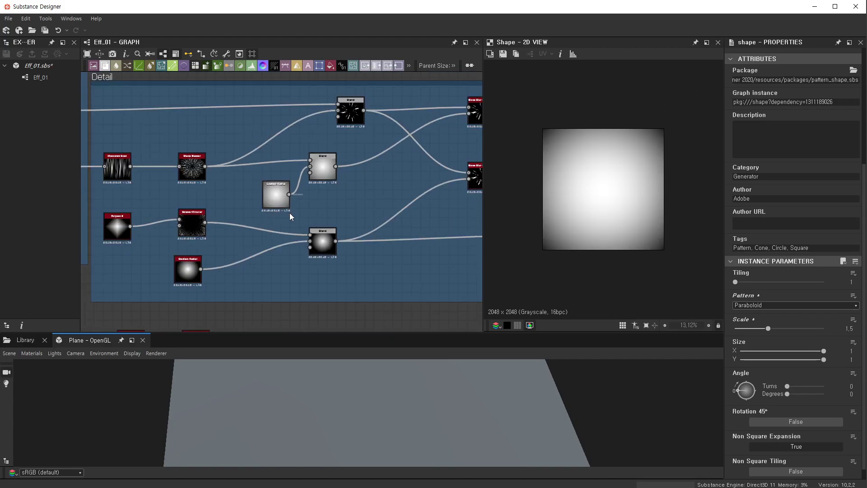
pyautogui.scroll(-3, 291, 217)
pyautogui.scroll(3, 345, 174)
pyautogui.scroll(1, 312, 194)
pyautogui.scroll(2, 312, 205)
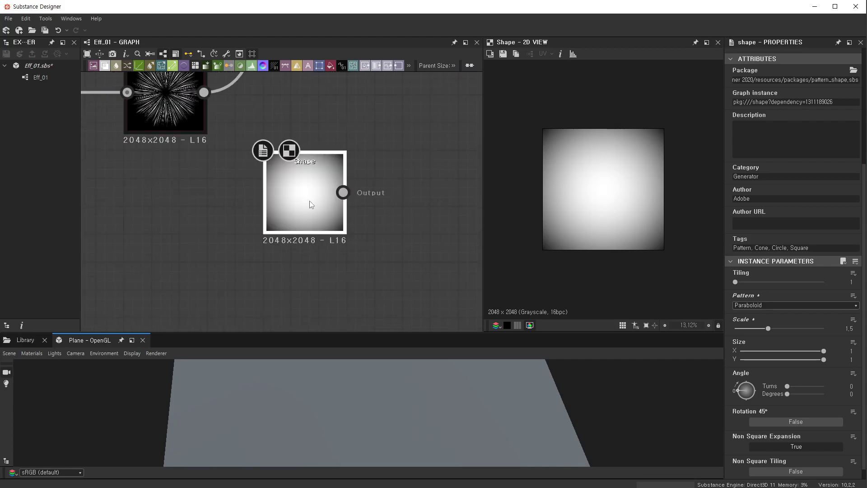
pyautogui.scroll(2, 310, 205)
pyautogui.scroll(-3, 325, 224)
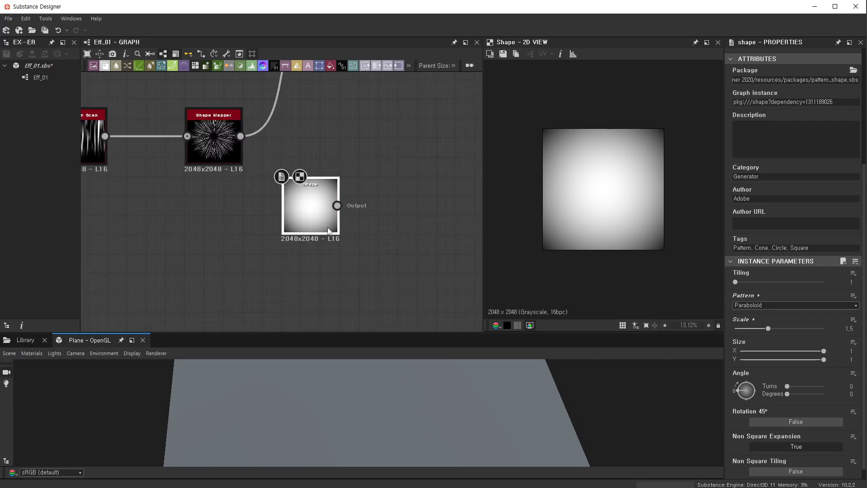
# - Add a Gradient Radial node above the Shape and widen its falloff
pyautogui.press('space')
pyautogui.write('gr')
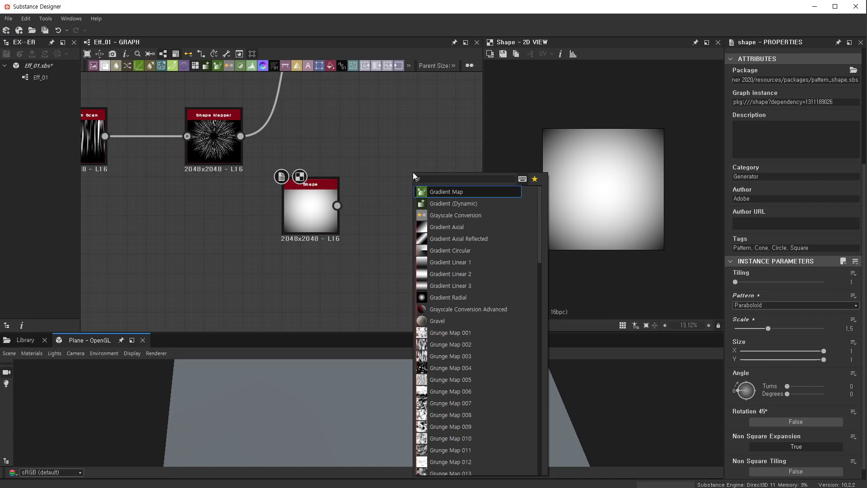
pyautogui.click(461, 299)
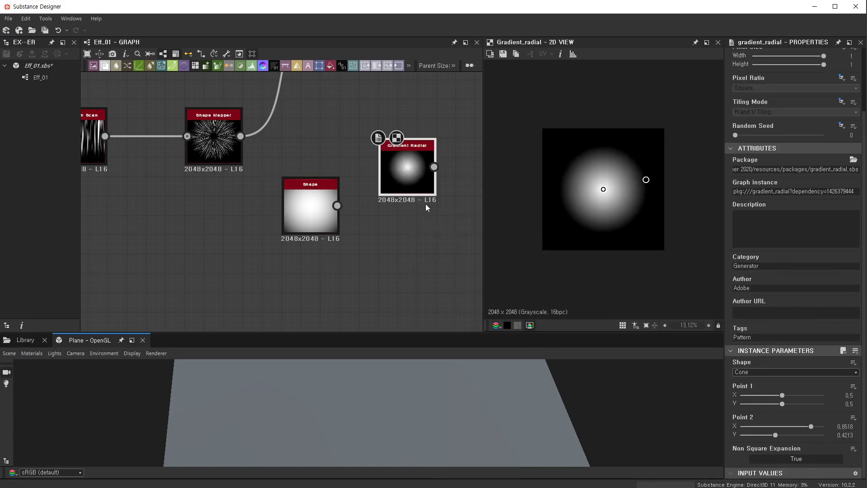
pyautogui.moveTo(409, 149); pyautogui.dragTo(390, 112)
pyautogui.moveTo(646, 180)
pyautogui.mouseDown()
pyautogui.moveTo(642, 204)
pyautogui.moveTo(698, 269)
pyautogui.mouseUp()
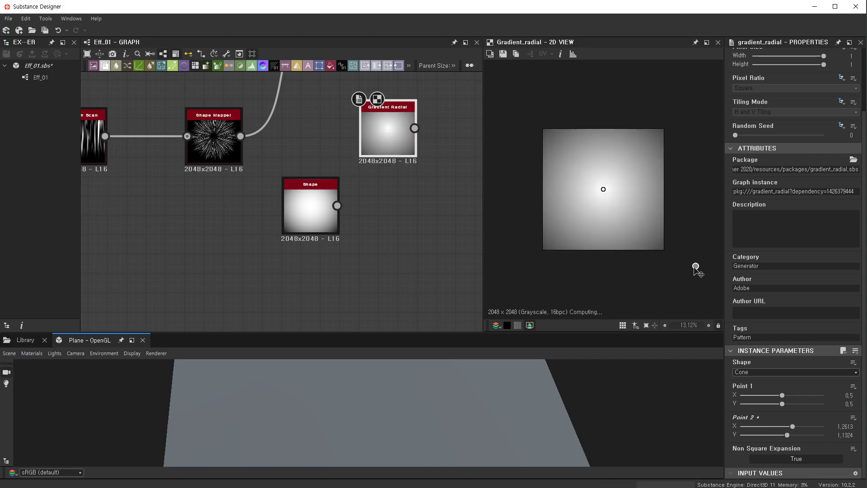
# - Lower the Paraboloid Shape node's scale to 1.4
pyautogui.click(324, 221)
pyautogui.scroll(-1, 754, 283)
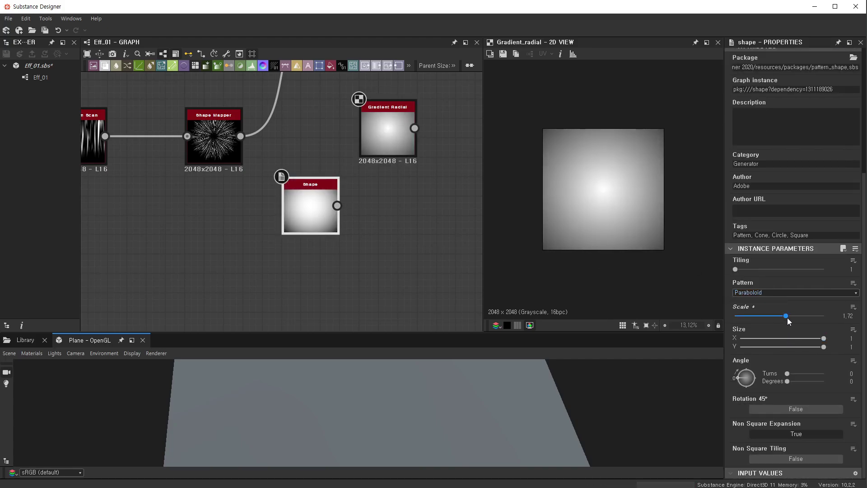
pyautogui.moveTo(788, 318); pyautogui.dragTo(782, 318)
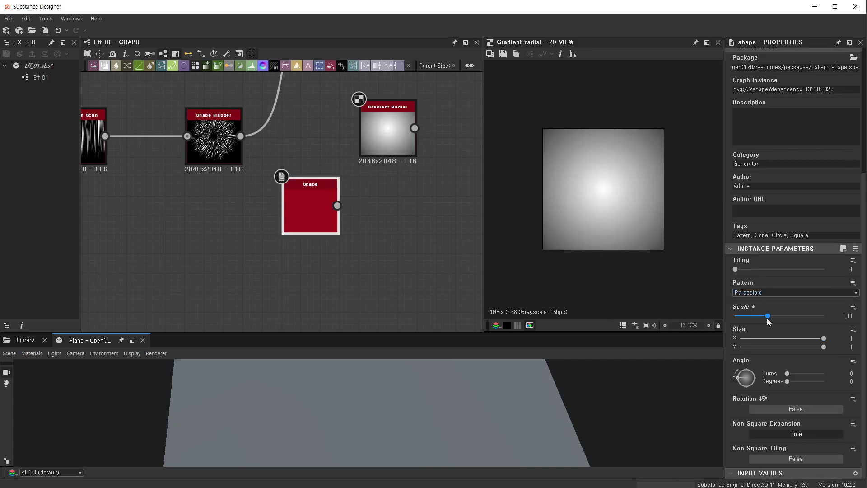
pyautogui.doubleClick(305, 221)
pyautogui.moveTo(778, 318); pyautogui.dragTo(774, 317)
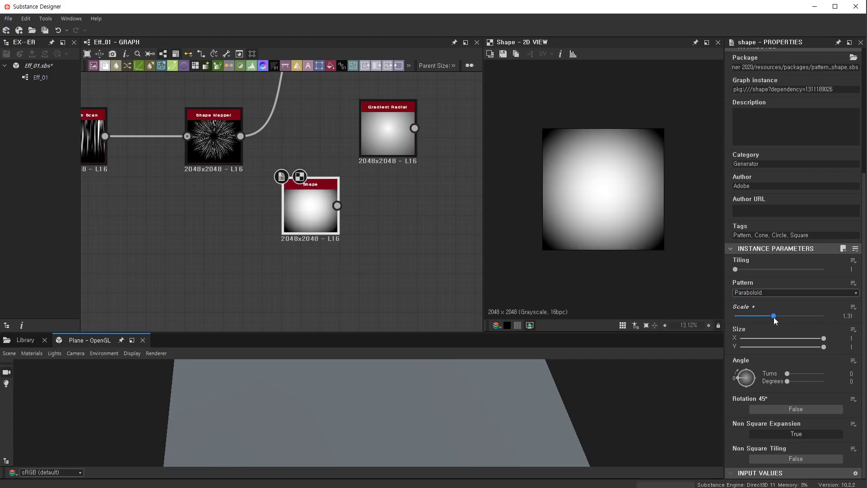
pyautogui.moveTo(329, 226); pyautogui.dragTo(349, 284)
pyautogui.scroll(-3, 415, 187)
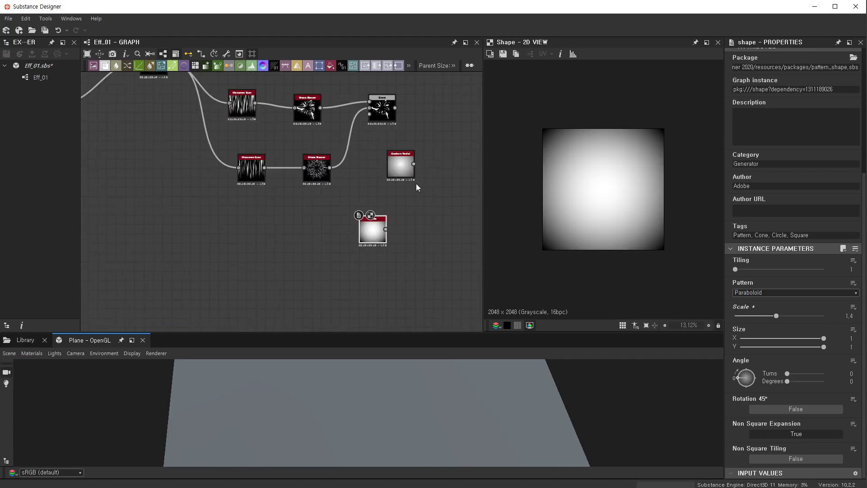
# - Move the Gradient Radial's Point 2 to about 1.198, 1.1696
pyautogui.moveTo(417, 184); pyautogui.dragTo(368, 195, button='middle')
pyautogui.scroll(1, 367, 142)
pyautogui.scroll(1, 348, 154)
pyautogui.scroll(2, 341, 168)
pyautogui.doubleClick(338, 151)
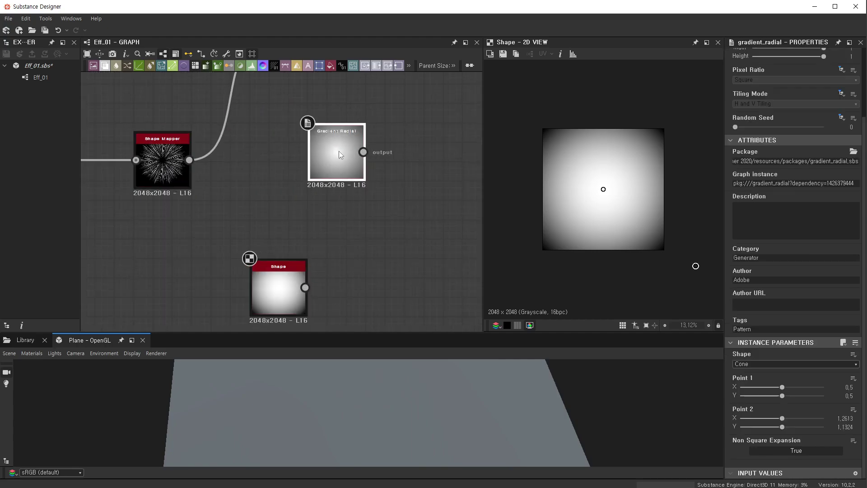
pyautogui.moveTo(697, 267)
pyautogui.mouseDown()
pyautogui.moveTo(644, 200)
pyautogui.moveTo(702, 258)
pyautogui.moveTo(639, 213)
pyautogui.moveTo(688, 270)
pyautogui.mouseUp()
# - Rearrange the Shape and Gradient Radial nodes lower in the graph
pyautogui.scroll(-1, 308, 211)
pyautogui.moveTo(289, 253); pyautogui.dragTo(275, 293)
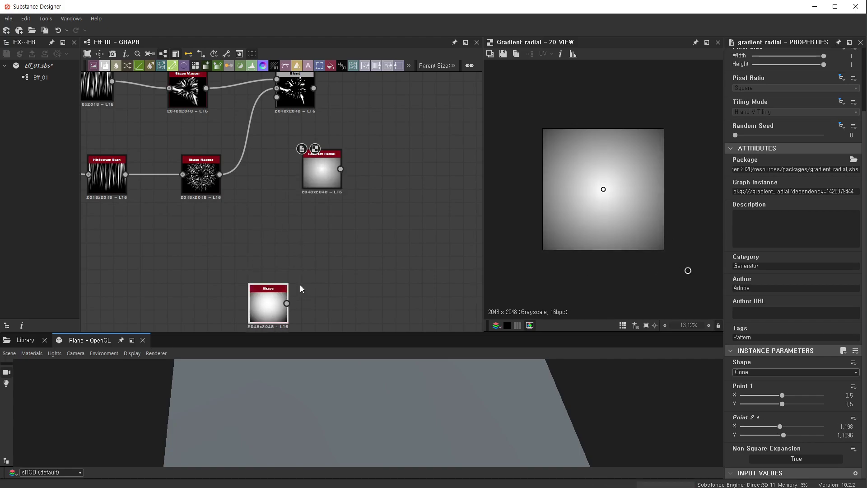
pyautogui.moveTo(329, 169)
pyautogui.mouseDown()
pyautogui.moveTo(303, 222)
pyautogui.moveTo(326, 191)
pyautogui.mouseUp()
pyautogui.click(399, 151)
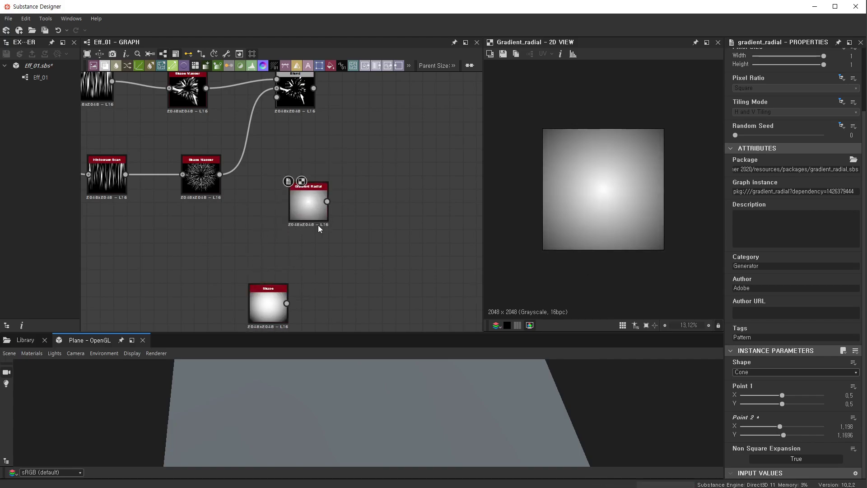
# - Add a Slope Blur Grayscale node beside the Blend and feed the Blend into it
pyautogui.press('space')
pyautogui.write('slop')
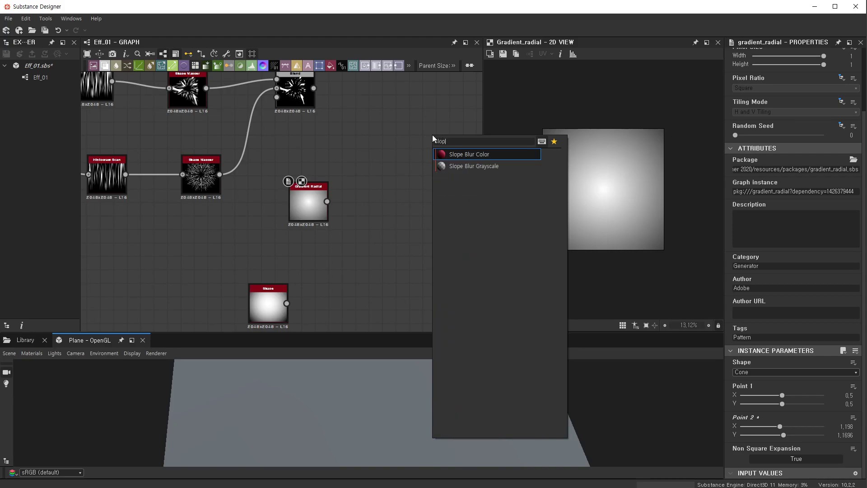
pyautogui.click(494, 167)
pyautogui.scroll(1, 354, 113)
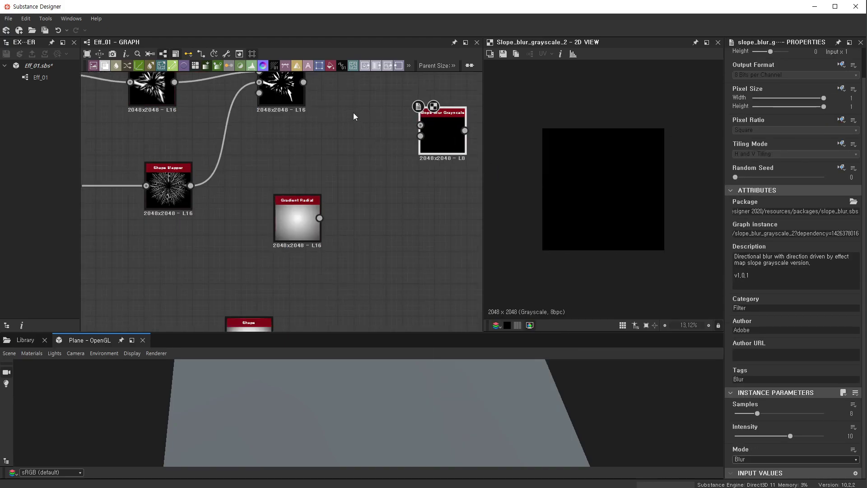
pyautogui.scroll(1, 353, 116)
pyautogui.moveTo(353, 116); pyautogui.dragTo(342, 184, button='middle')
pyautogui.moveTo(280, 142); pyautogui.dragTo(420, 194)
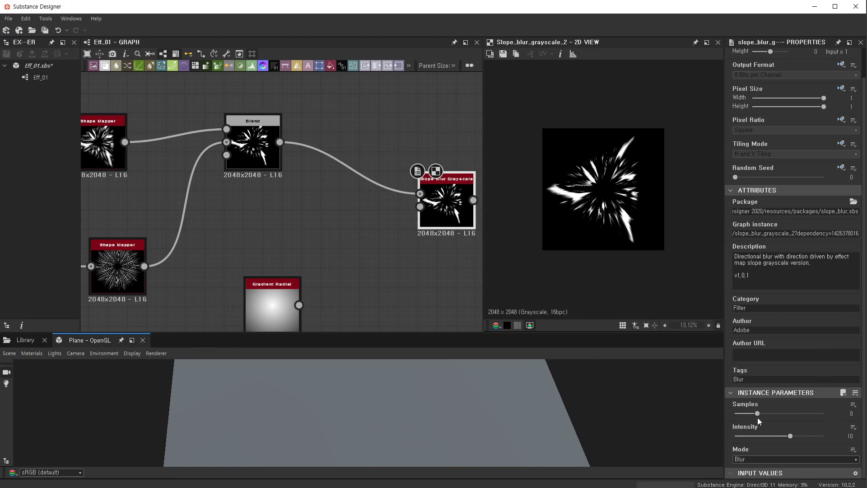
# - Set the slope blur's Samples to 32 and plug Gradient Radial into its slope input
pyautogui.moveTo(758, 413)
pyautogui.mouseDown()
pyautogui.moveTo(819, 430)
pyautogui.moveTo(744, 440)
pyautogui.mouseUp()
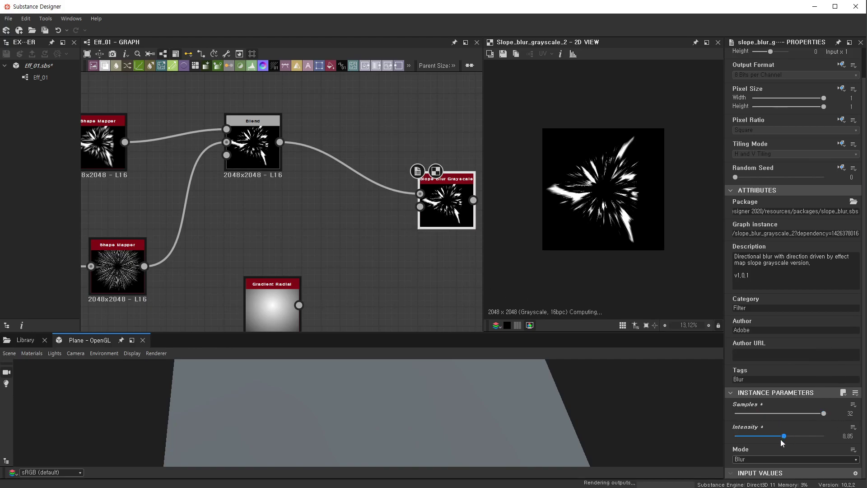
pyautogui.scroll(-3, 410, 275)
pyautogui.scroll(2, 410, 275)
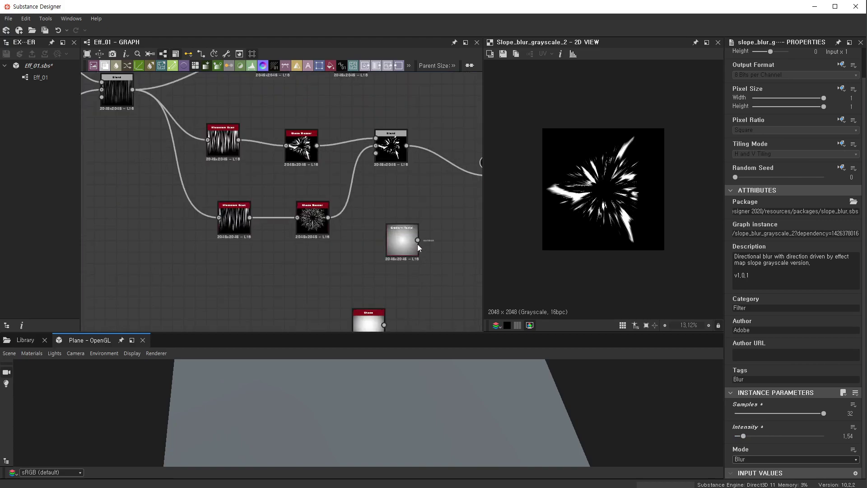
pyautogui.moveTo(410, 253); pyautogui.dragTo(220, 250, button='middle')
pyautogui.moveTo(218, 248); pyautogui.dragTo(293, 194)
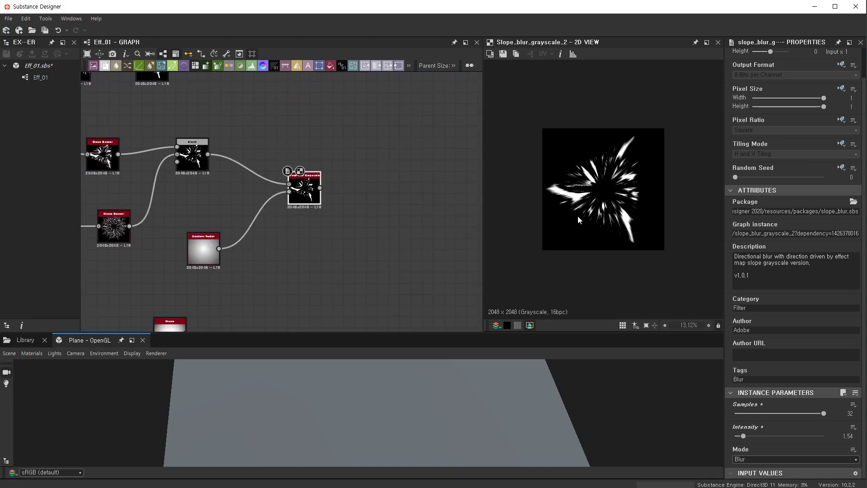
pyautogui.scroll(3, 579, 215)
pyautogui.scroll(2, 578, 216)
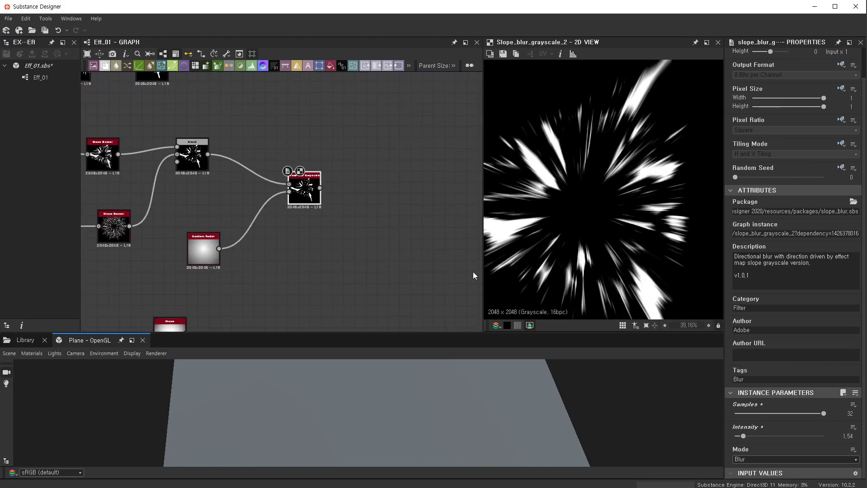
# - Raise the slope blur intensity to 15 and inspect the radial streaks
pyautogui.moveTo(744, 436)
pyautogui.mouseDown()
pyautogui.moveTo(799, 436)
pyautogui.moveTo(724, 436)
pyautogui.moveTo(824, 436)
pyautogui.mouseUp()
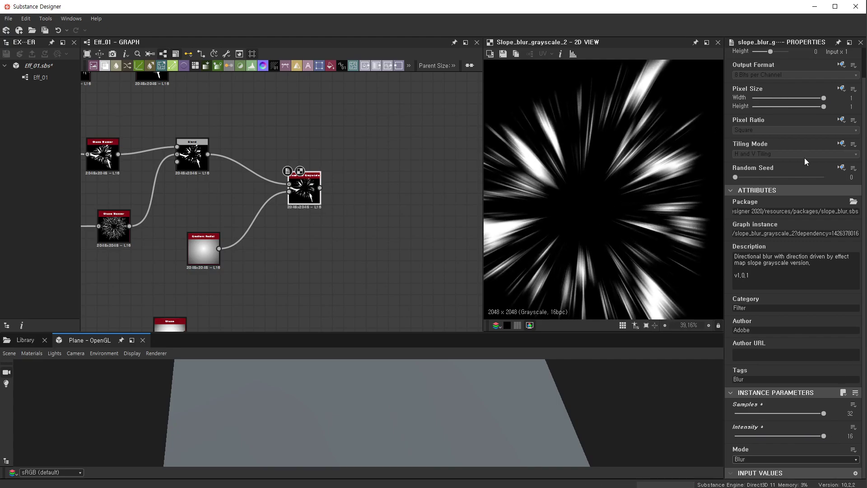
pyautogui.scroll(3, 675, 178)
pyautogui.scroll(-3, 674, 172)
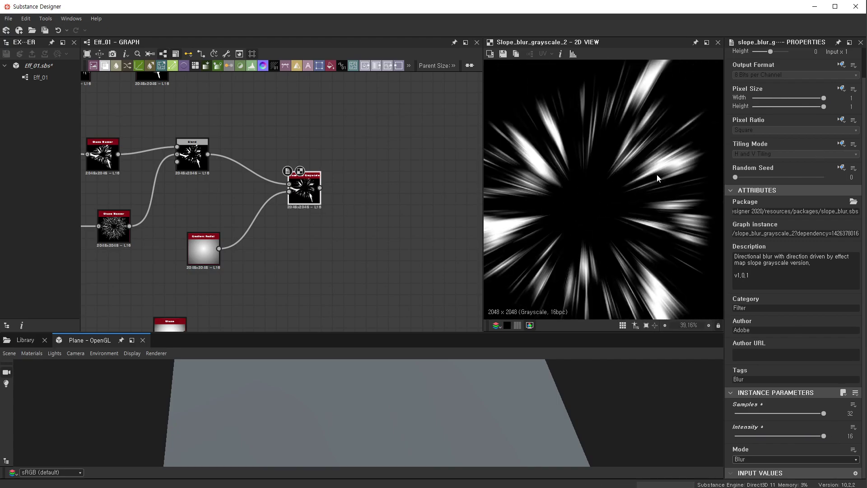
pyautogui.scroll(3, 565, 180)
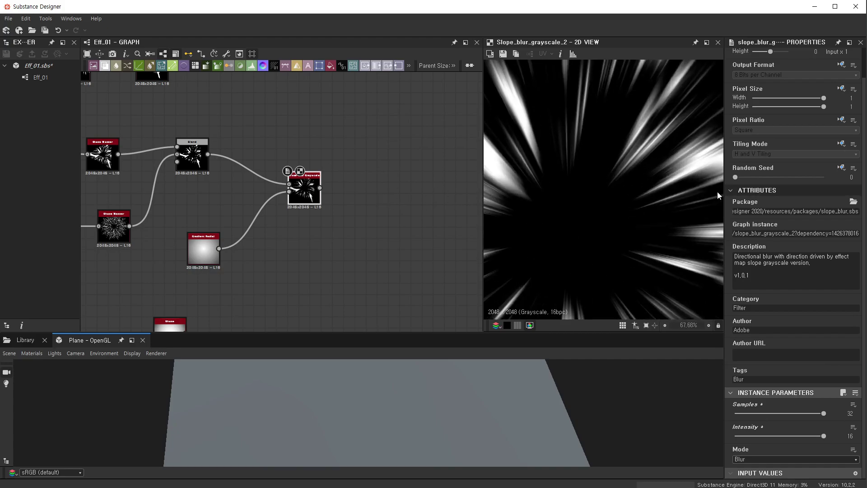
pyautogui.moveTo(703, 125); pyautogui.dragTo(623, 216, button='middle')
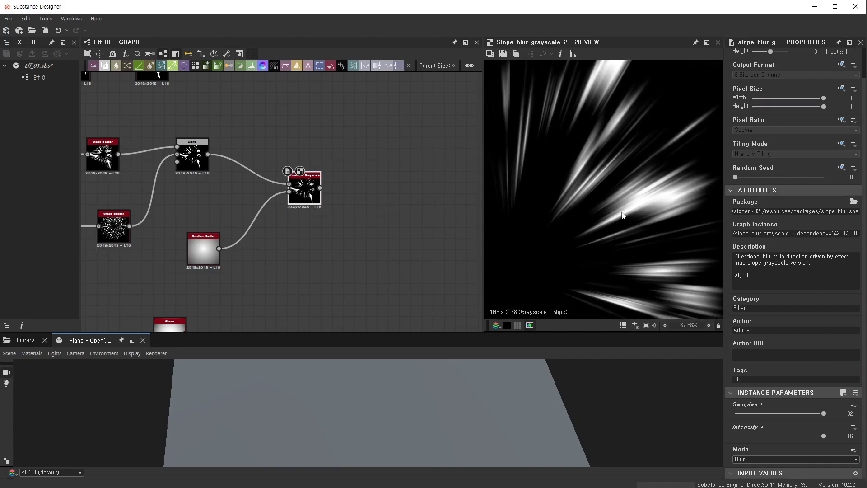
pyautogui.scroll(-3, 642, 207)
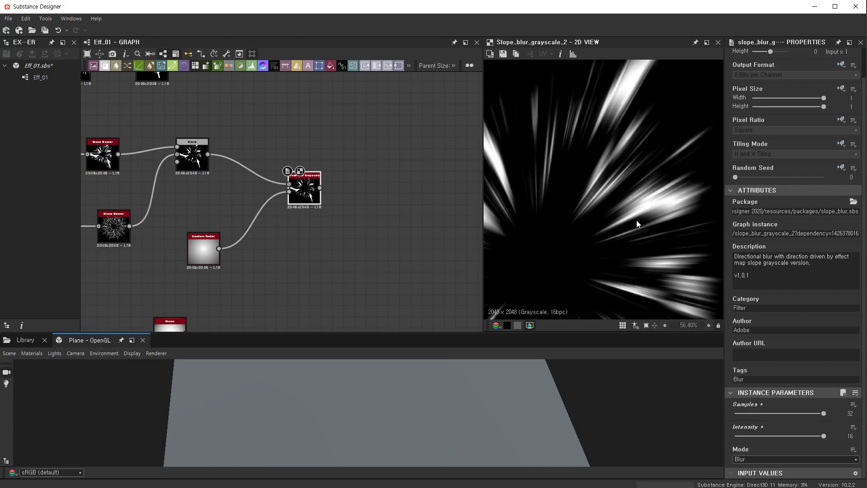
pyautogui.scroll(2, 620, 242)
pyautogui.moveTo(614, 178); pyautogui.dragTo(617, 154, button='middle')
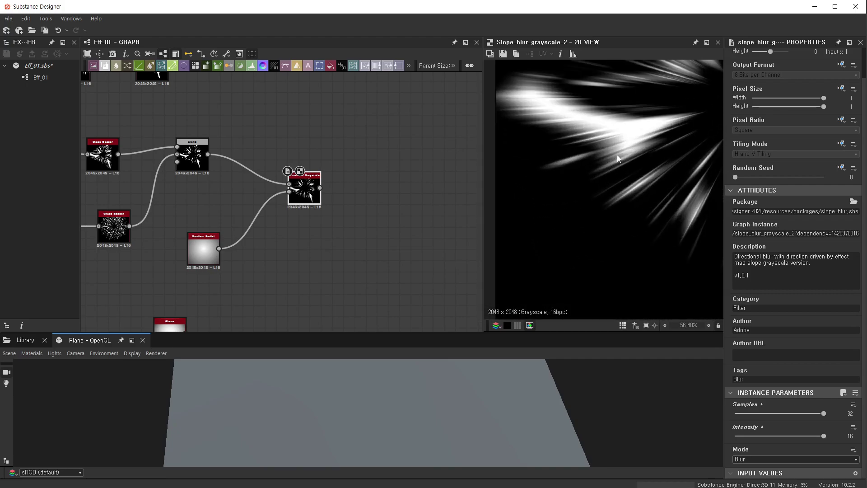
pyautogui.scroll(-2, 562, 225)
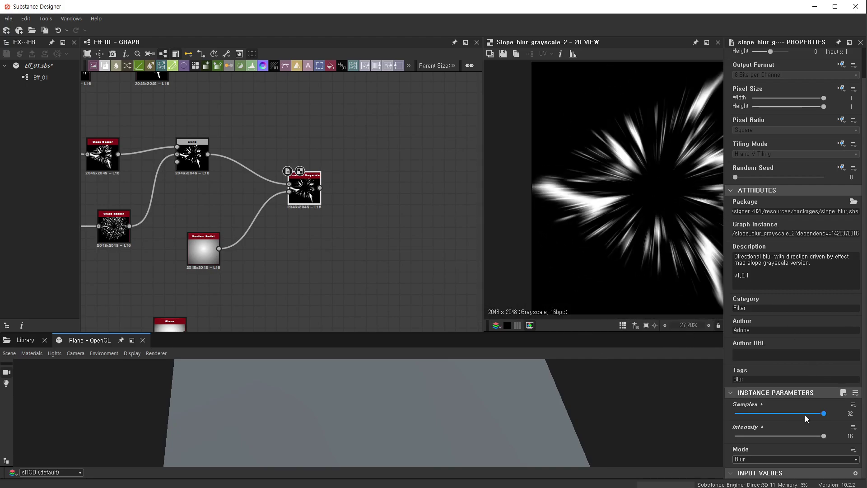
# - Try the Min and Max slope blur modes, then revert to Blur
pyautogui.click(761, 461)
pyautogui.click(751, 460)
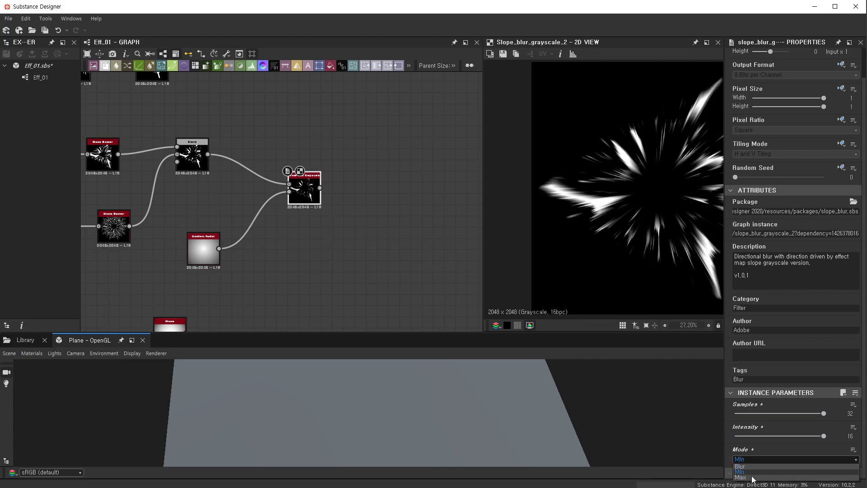
pyautogui.click(752, 477)
pyautogui.scroll(3, 606, 207)
pyautogui.scroll(2, 606, 208)
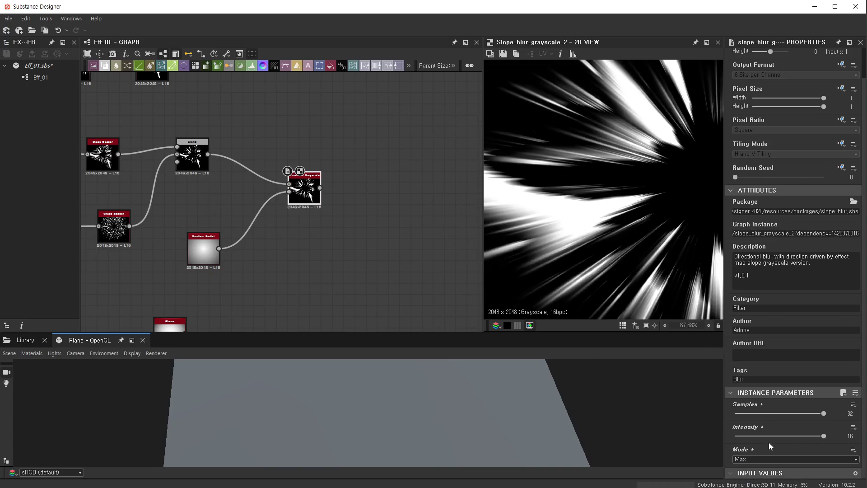
pyautogui.click(753, 458)
pyautogui.click(752, 467)
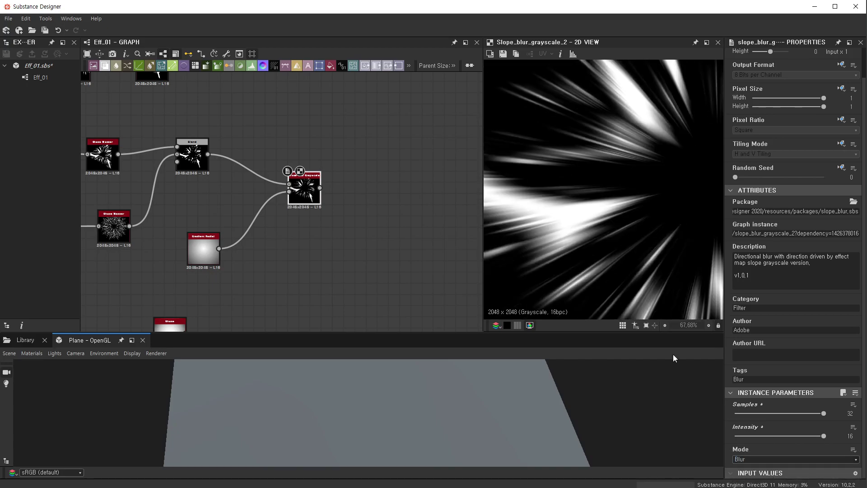
pyautogui.scroll(-1, 615, 227)
pyautogui.scroll(-2, 355, 203)
pyautogui.scroll(-1, 355, 204)
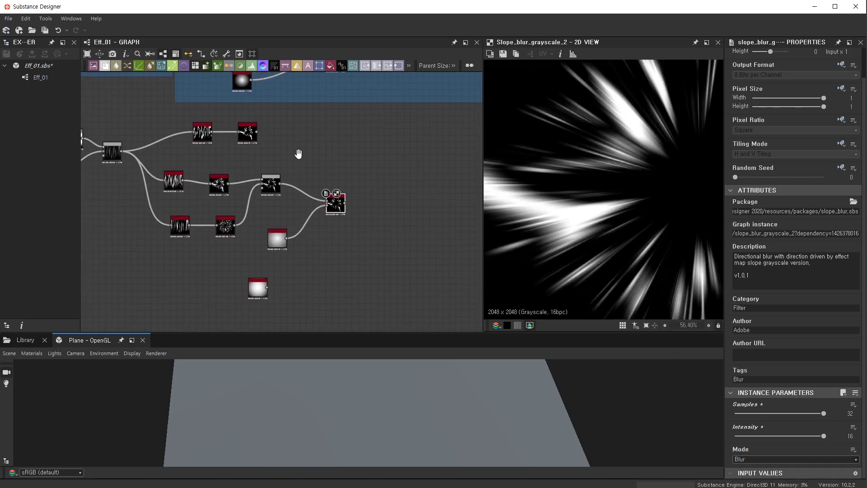
# - Compare the Shape Mapper preview with the slope blur output
pyautogui.moveTo(298, 151)
pyautogui.mouseDown(button='middle')
pyautogui.moveTo(330, 269)
pyautogui.moveTo(364, 183)
pyautogui.mouseUp(button='middle')
pyautogui.scroll(1, 295, 265)
pyautogui.scroll(4, 293, 266)
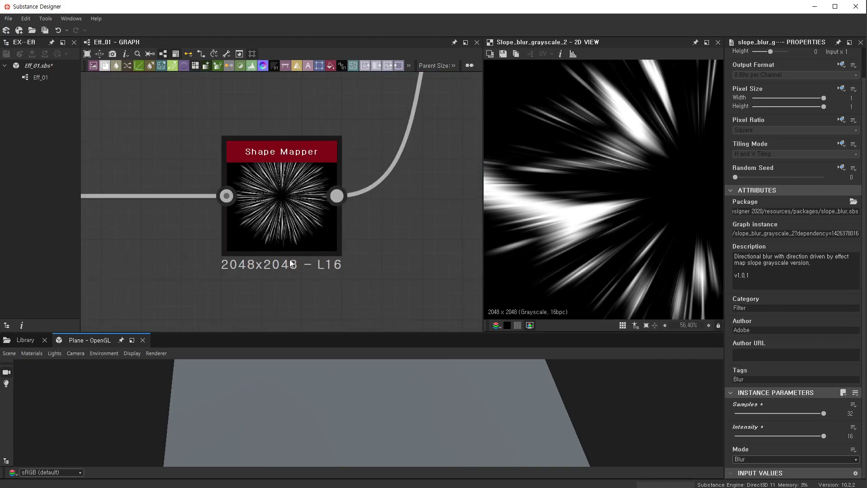
pyautogui.scroll(1, 283, 235)
pyautogui.doubleClick(274, 186)
pyautogui.scroll(-1, 275, 187)
pyautogui.scroll(-1, 226, 226)
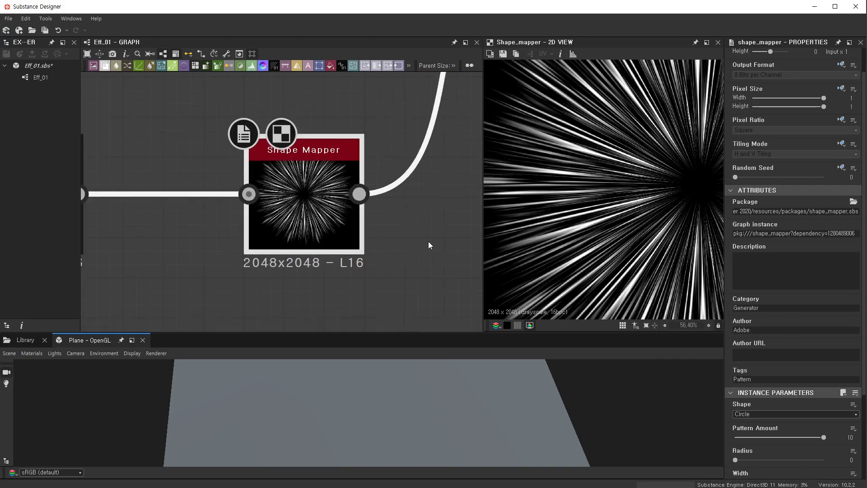
pyautogui.scroll(-3, 170, 268)
pyautogui.doubleClick(391, 216)
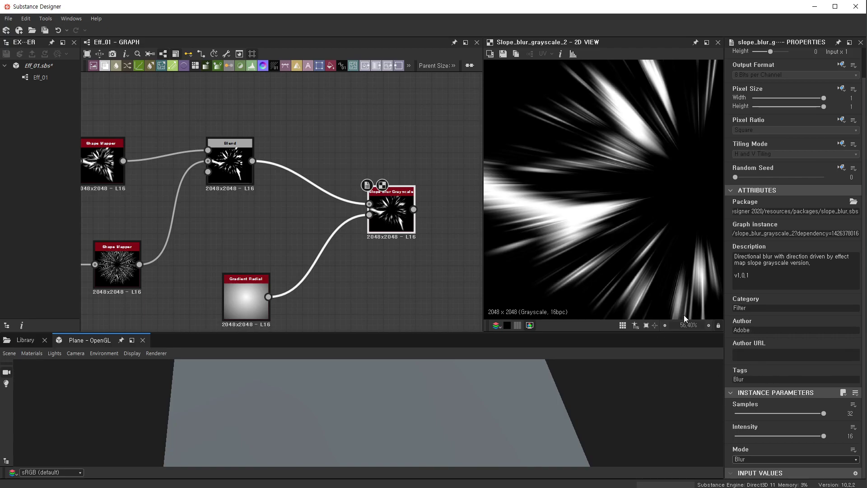
# - Inspect the reference graph's Slope Blur settings
pyautogui.scroll(-3, 345, 155)
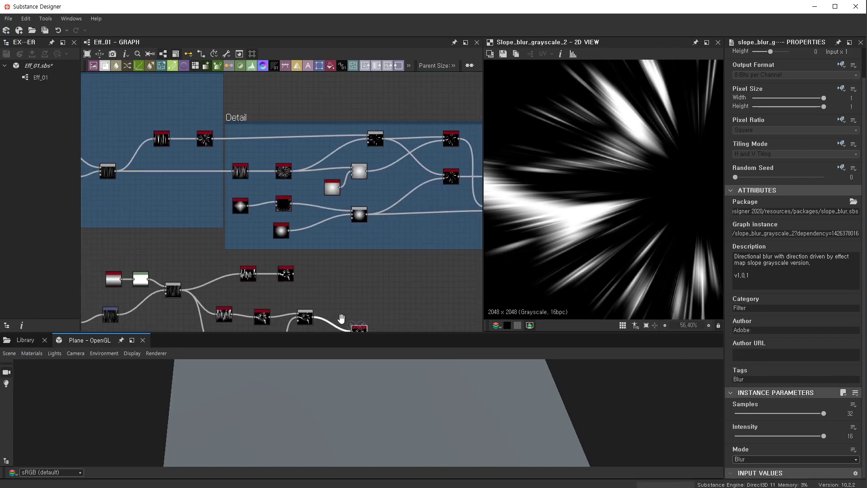
pyautogui.scroll(-1, 393, 141)
pyautogui.scroll(2, 393, 141)
pyautogui.doubleClick(401, 151)
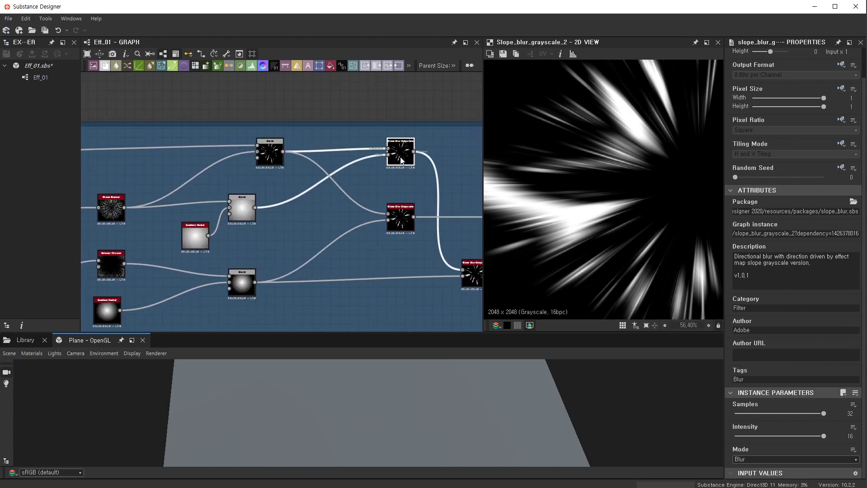
pyautogui.scroll(4, 593, 165)
pyautogui.scroll(-3, 280, 203)
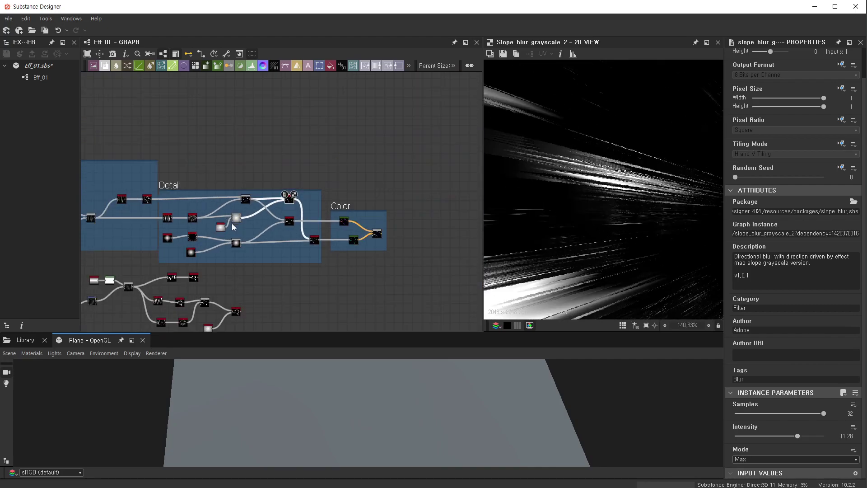
# - Preview the Gradient Radial node and move it lower left
pyautogui.moveTo(284, 240); pyautogui.dragTo(354, 145, button='middle')
pyautogui.scroll(2, 316, 217)
pyautogui.scroll(1, 318, 221)
pyautogui.doubleClick(318, 221)
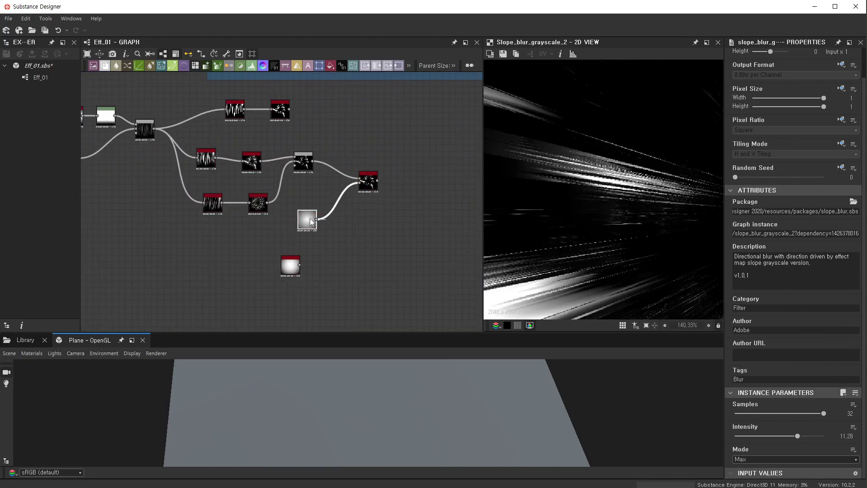
pyautogui.scroll(-5, 600, 186)
pyautogui.scroll(-2, 565, 181)
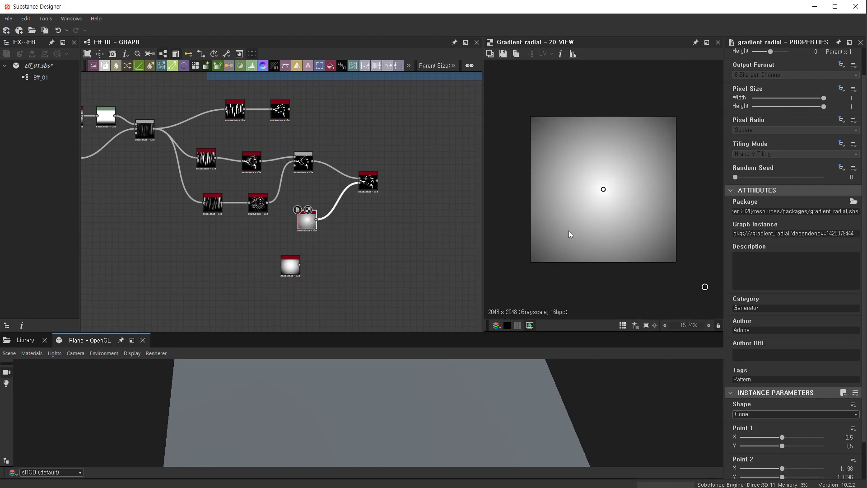
pyautogui.moveTo(302, 222); pyautogui.dragTo(254, 237)
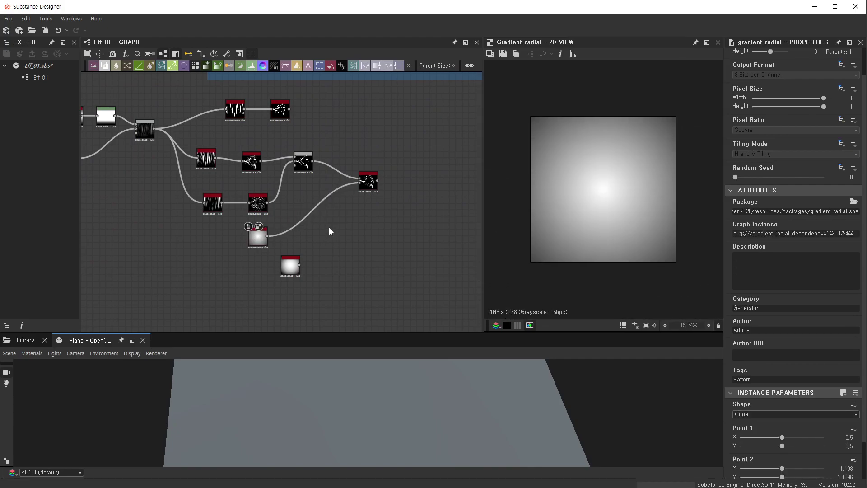
# - Add a new Blend node near the Gradient Radial
pyautogui.press('space')
pyautogui.write('blend')
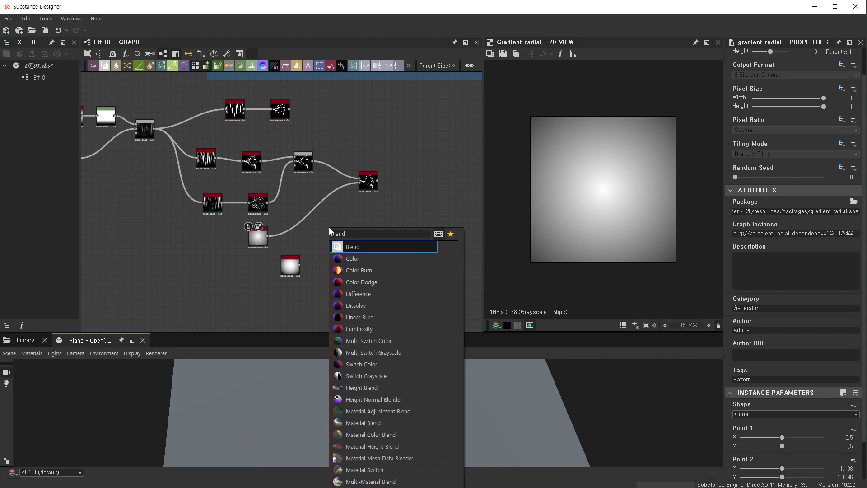
pyautogui.click(347, 247)
# - Connect the Gradient Radial into the new Blend and set its mode to Subtract
pyautogui.scroll(3, 265, 235)
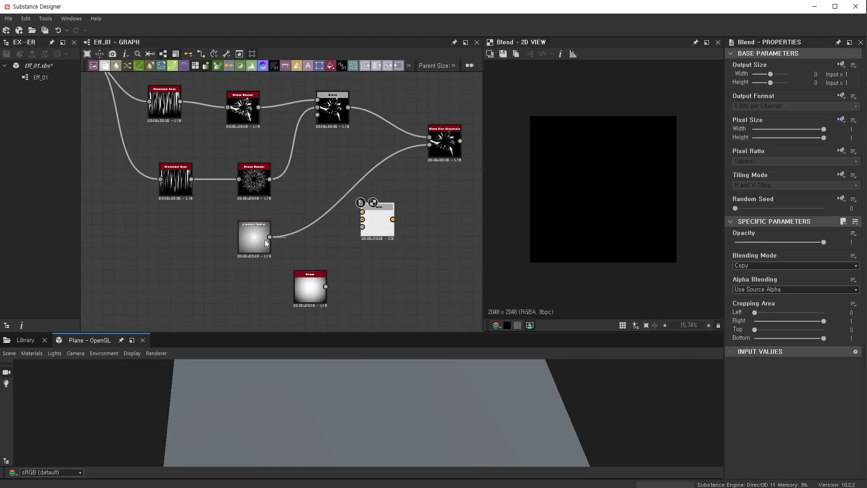
pyautogui.moveTo(270, 237); pyautogui.dragTo(349, 221)
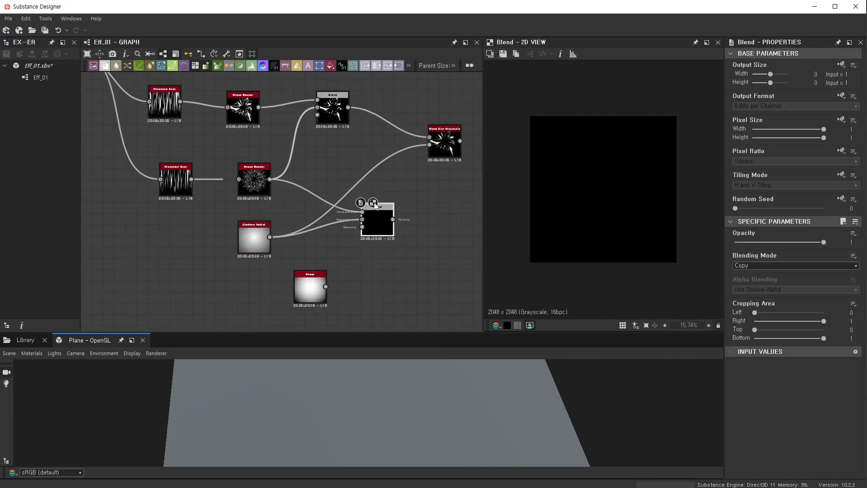
pyautogui.click(750, 267)
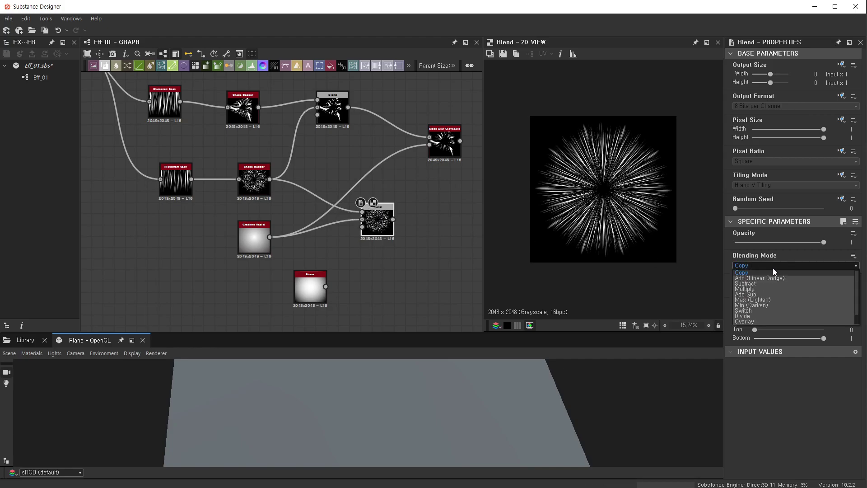
pyautogui.click(768, 277)
pyautogui.scroll(5, 603, 190)
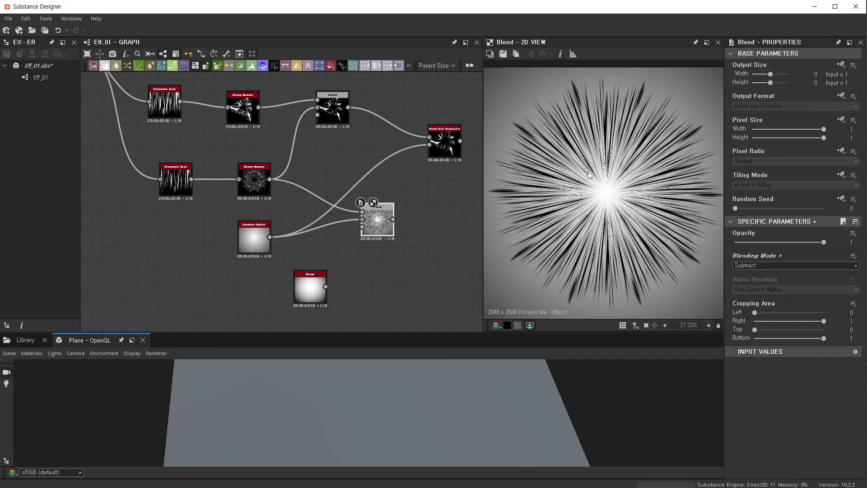
# - Check the radial gradient and Shape Mapper inputs, then drop the blend opacity to 0
pyautogui.doubleClick(254, 241)
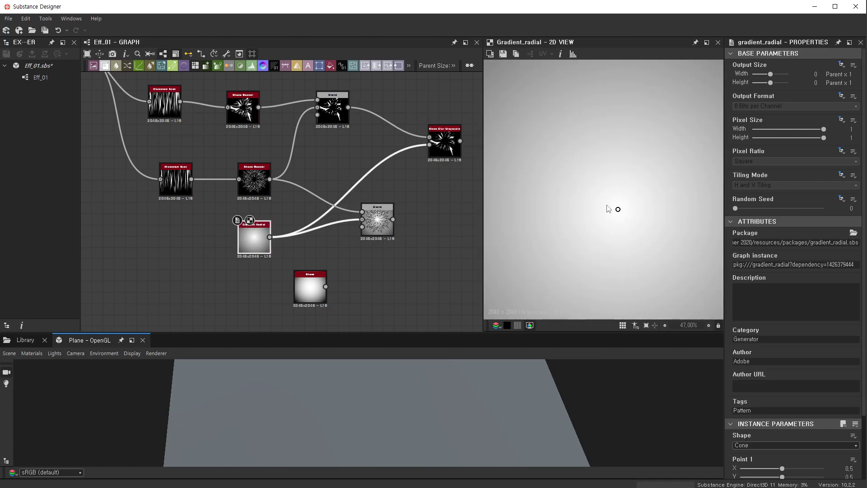
pyautogui.doubleClick(255, 188)
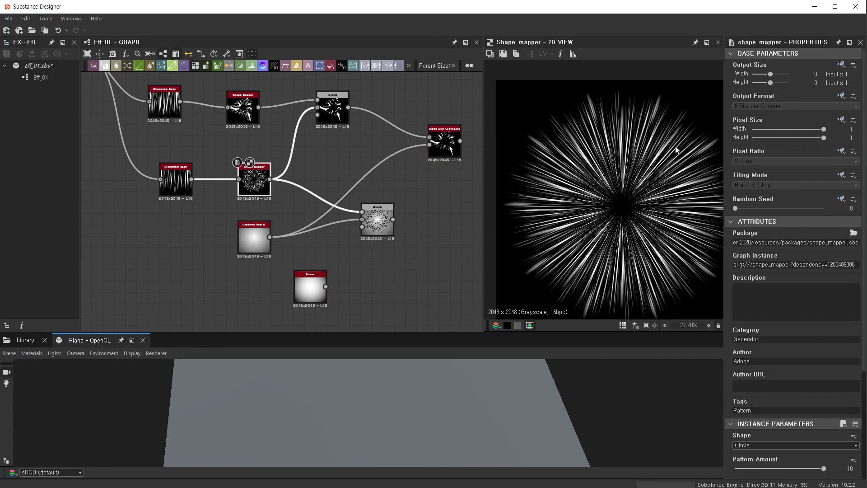
pyautogui.doubleClick(376, 227)
pyautogui.moveTo(784, 242); pyautogui.dragTo(736, 243)
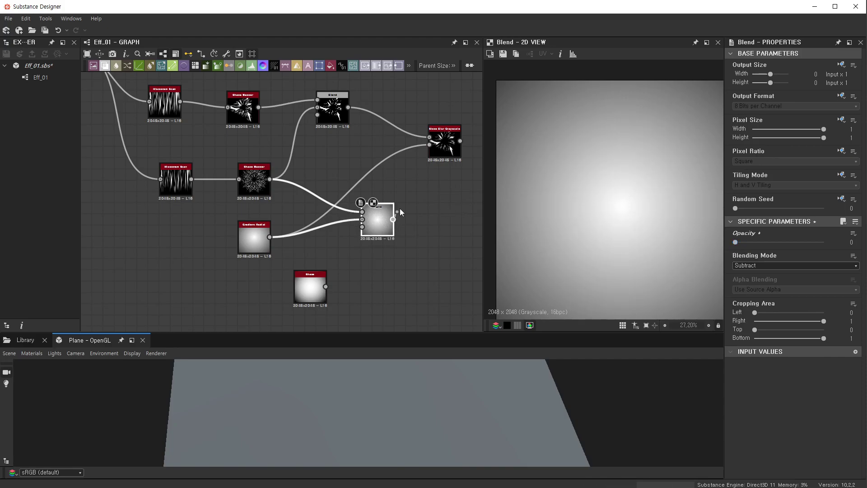
# - Raise the Subtract Blend's opacity to 0.01 while viewing the slope blur result
pyautogui.doubleClick(446, 145)
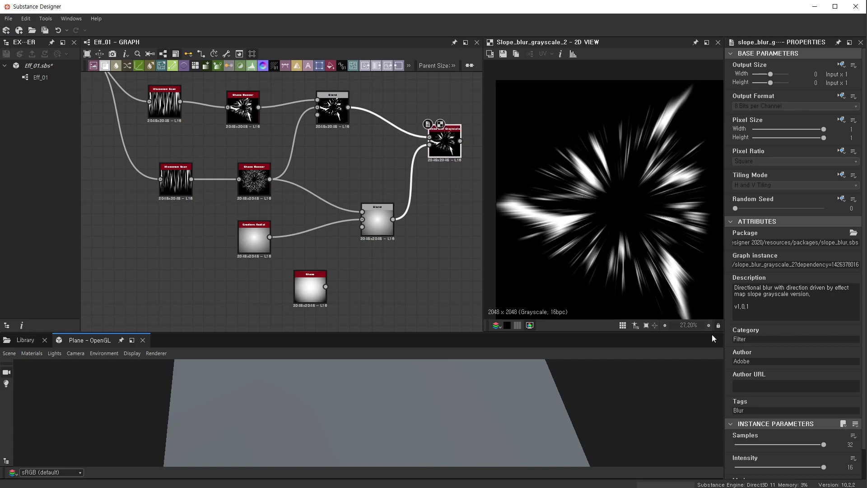
pyautogui.scroll(1, 529, 206)
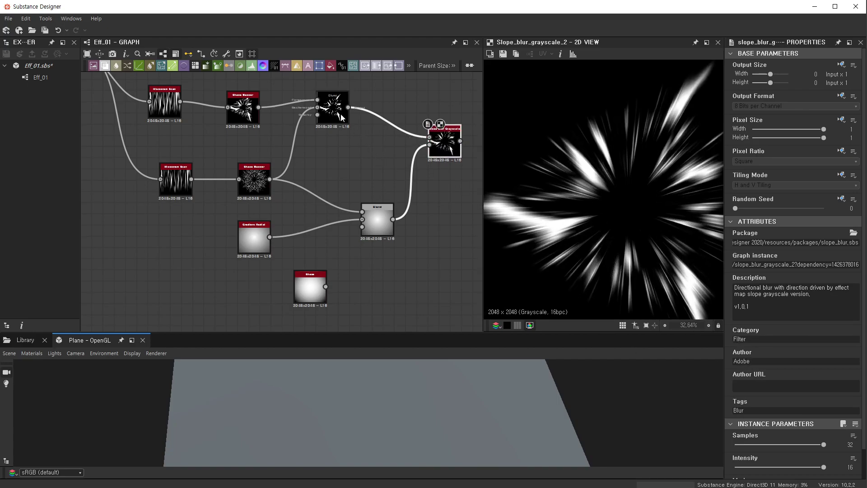
pyautogui.moveTo(819, 471); pyautogui.dragTo(825, 468)
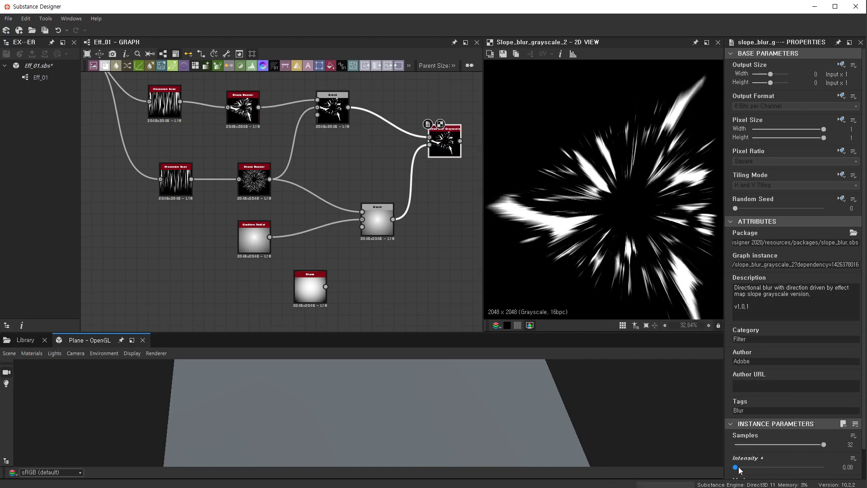
pyautogui.click(387, 223)
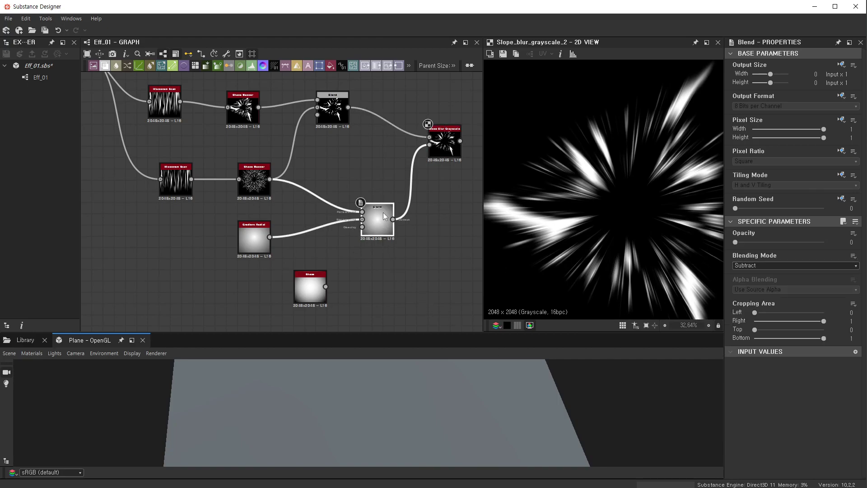
pyautogui.moveTo(738, 245); pyautogui.dragTo(738, 248)
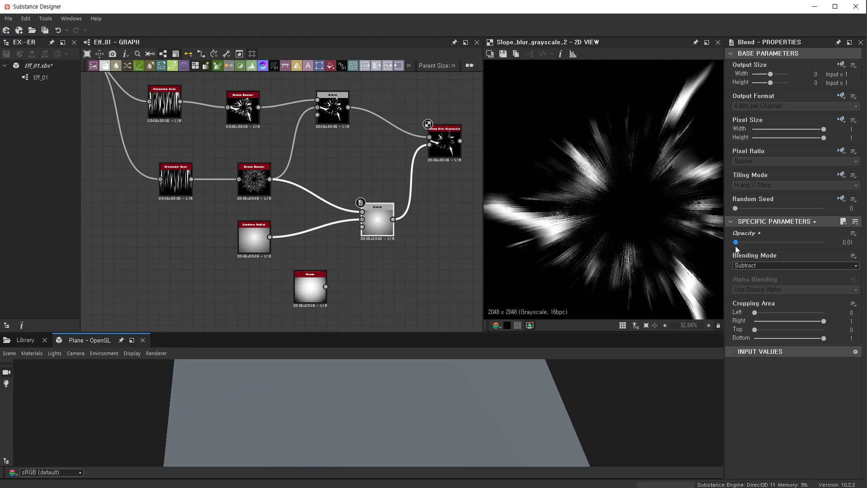
pyautogui.scroll(2, 604, 193)
pyautogui.scroll(2, 599, 183)
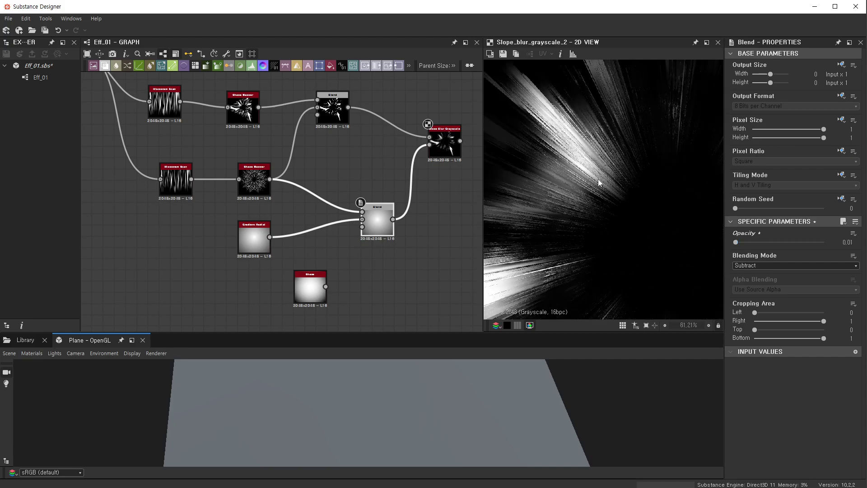
pyautogui.scroll(-2, 608, 113)
# - Tune the Slope Blur Grayscale intensity down to about 2.84 for sharper streaks
pyautogui.click(445, 144)
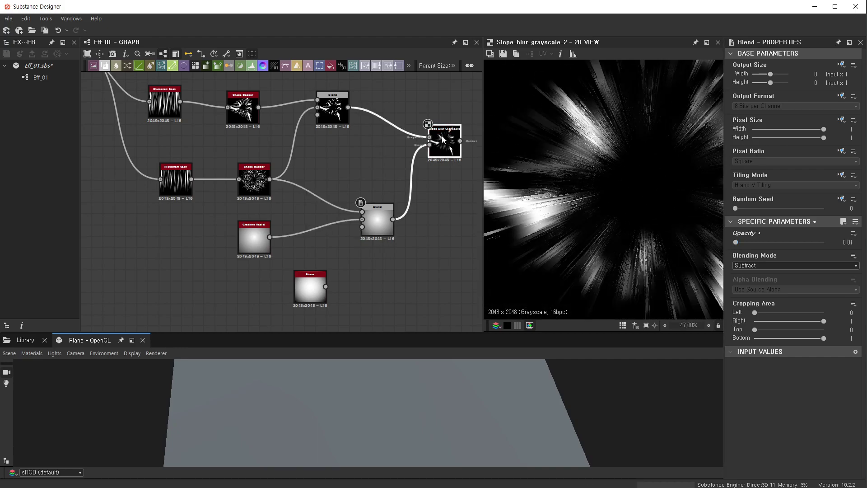
pyautogui.scroll(-1, 788, 378)
pyautogui.moveTo(824, 440)
pyautogui.mouseDown()
pyautogui.moveTo(726, 446)
pyautogui.moveTo(771, 445)
pyautogui.mouseUp()
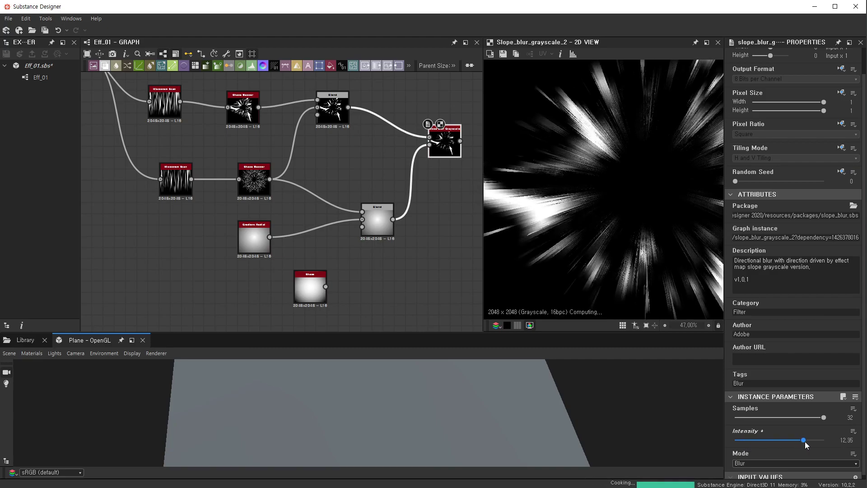
pyautogui.moveTo(783, 445)
pyautogui.mouseDown()
pyautogui.moveTo(829, 445)
pyautogui.moveTo(743, 441)
pyautogui.mouseUp()
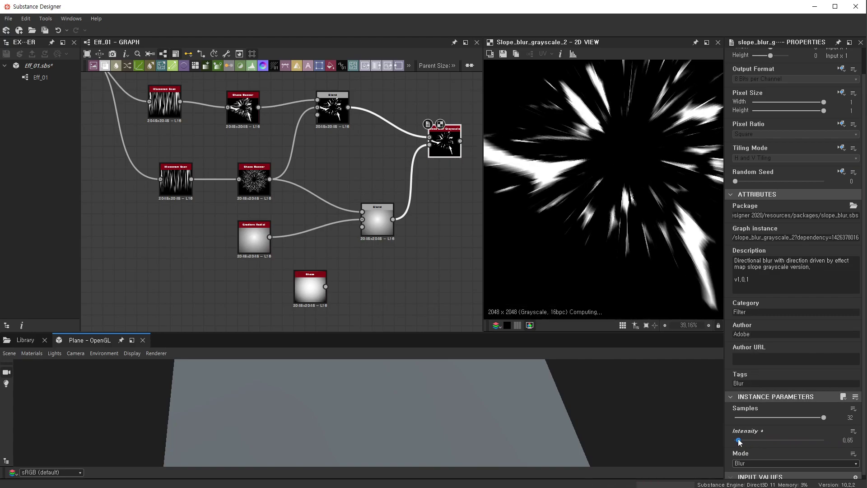
pyautogui.moveTo(740, 441)
pyautogui.mouseDown()
pyautogui.moveTo(763, 438)
pyautogui.moveTo(706, 441)
pyautogui.moveTo(840, 441)
pyautogui.mouseUp()
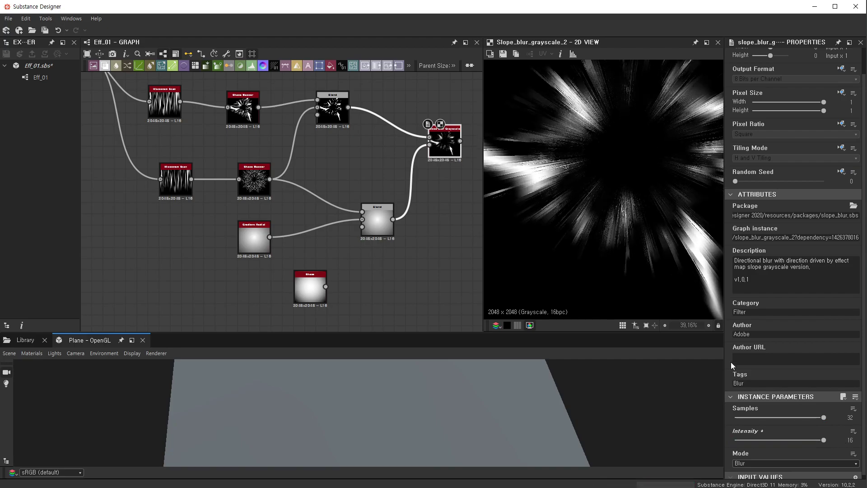
pyautogui.scroll(1, 647, 248)
pyautogui.moveTo(824, 441); pyautogui.dragTo(752, 441)
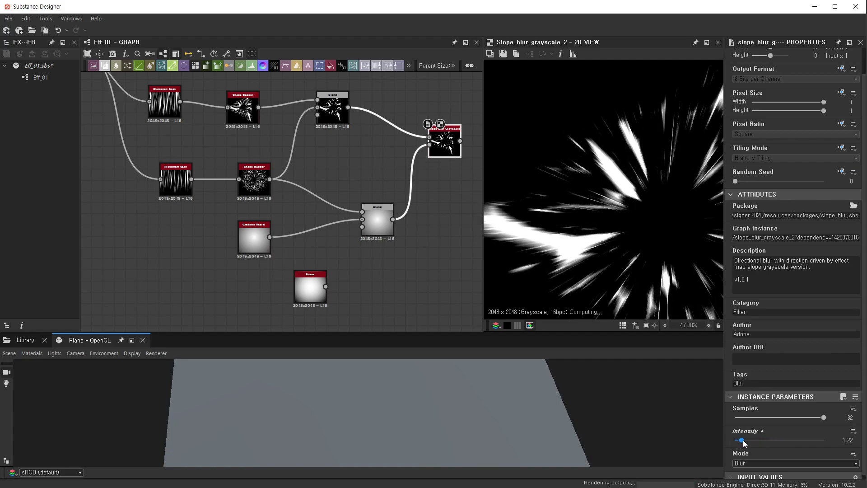
pyautogui.scroll(2, 653, 198)
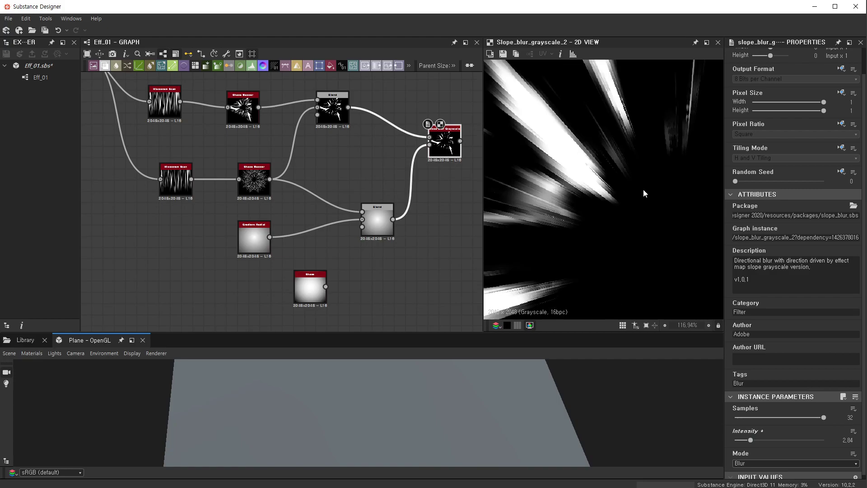
pyautogui.scroll(-4, 648, 202)
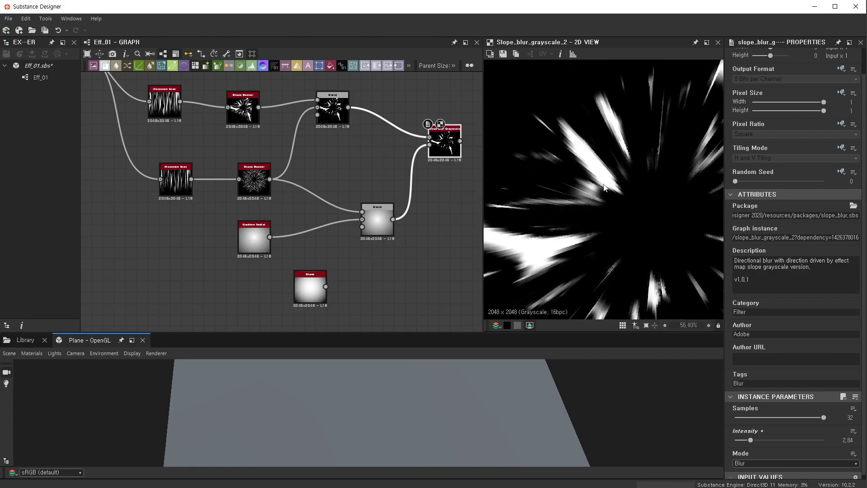
pyautogui.click(331, 110)
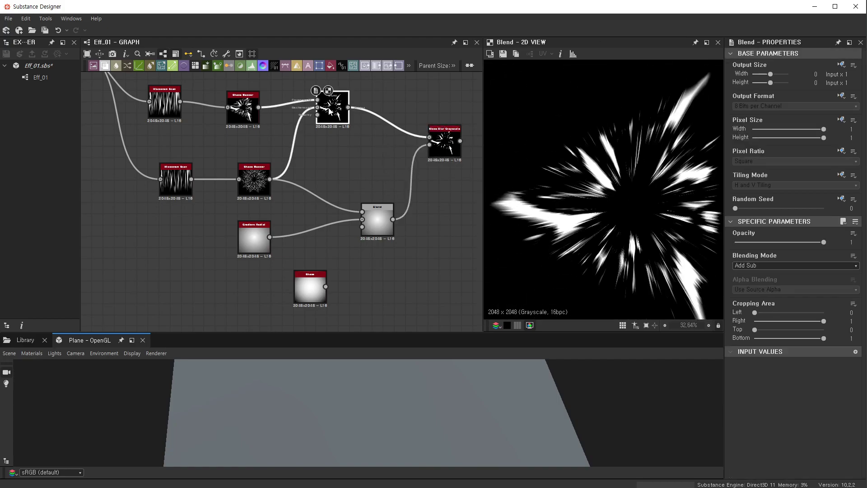
# - Lower the upper Histogram Scan's contrast and position slightly
pyautogui.click(447, 146)
pyautogui.scroll(-1, 275, 148)
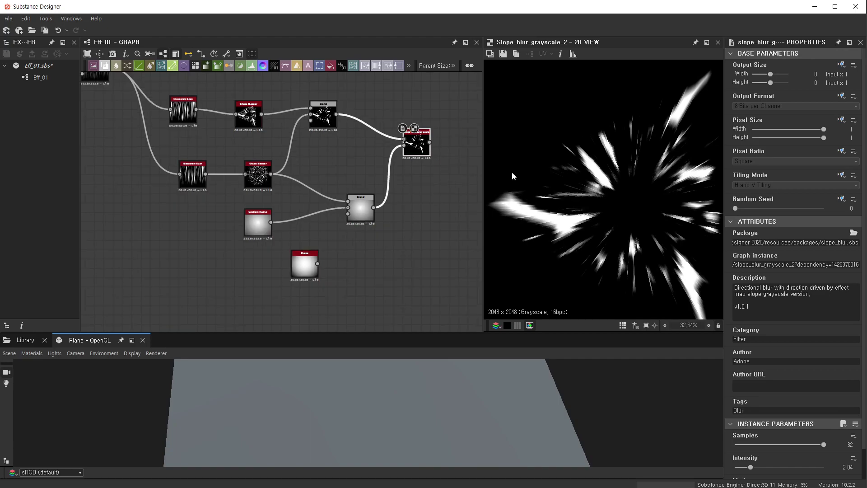
pyautogui.scroll(1, 654, 181)
pyautogui.scroll(1, 646, 183)
pyautogui.scroll(-3, 590, 188)
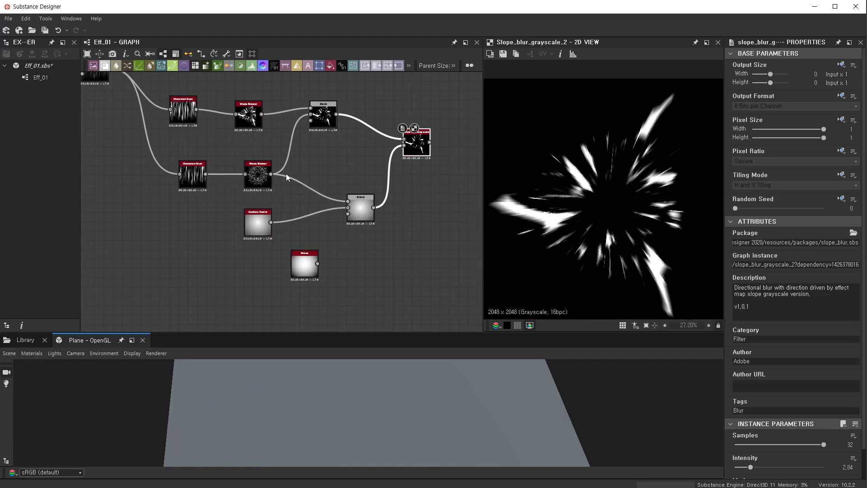
pyautogui.scroll(3, 297, 167)
pyautogui.scroll(3, 283, 181)
pyautogui.scroll(3, 398, 183)
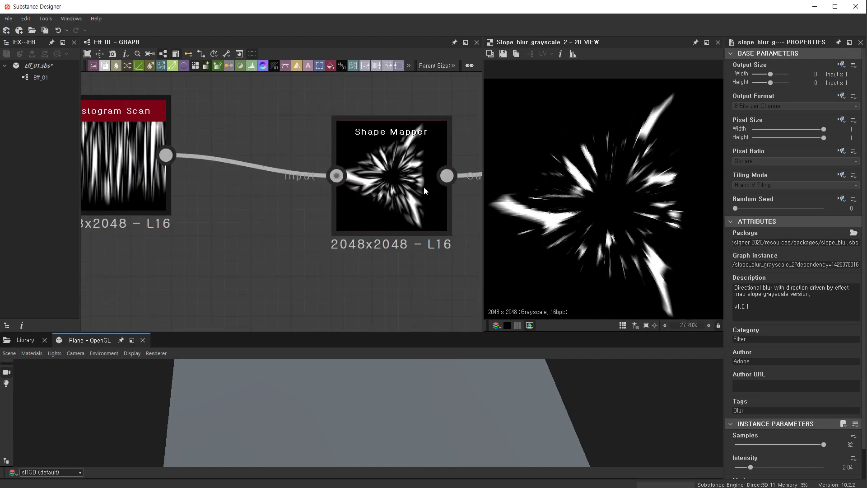
pyautogui.scroll(-2, 398, 187)
pyautogui.click(197, 181)
pyautogui.scroll(-3, 312, 218)
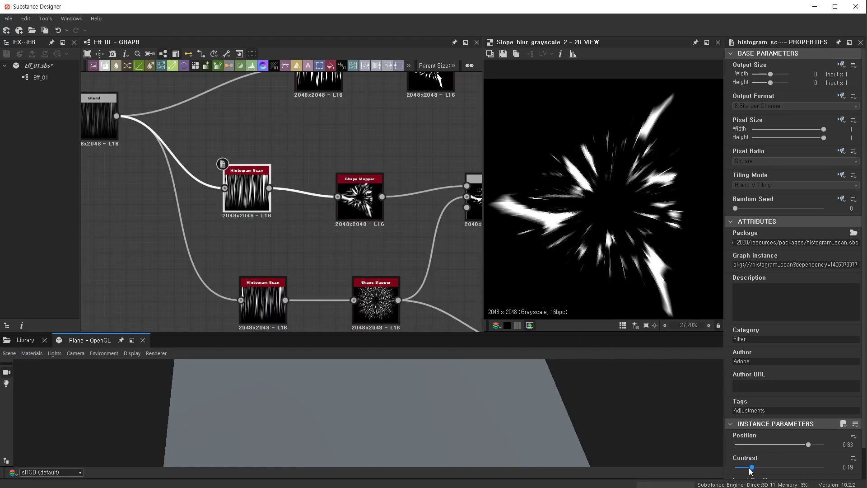
pyautogui.moveTo(752, 468); pyautogui.dragTo(736, 467)
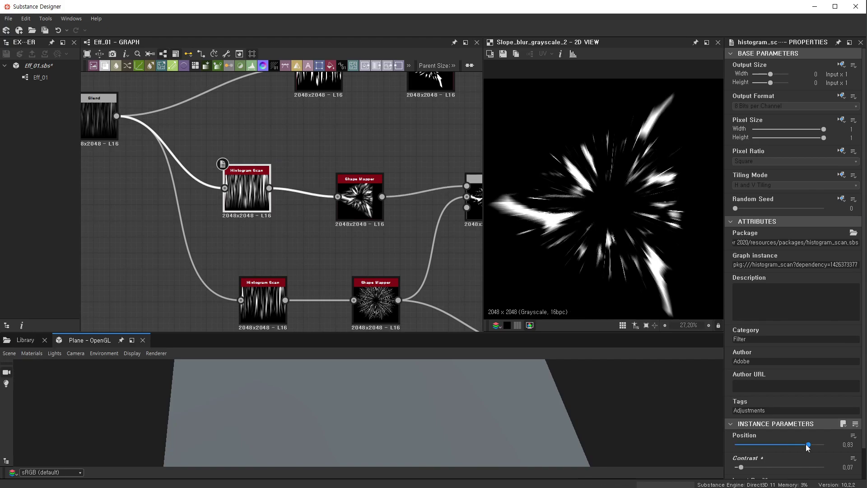
pyautogui.moveTo(808, 446); pyautogui.dragTo(803, 446)
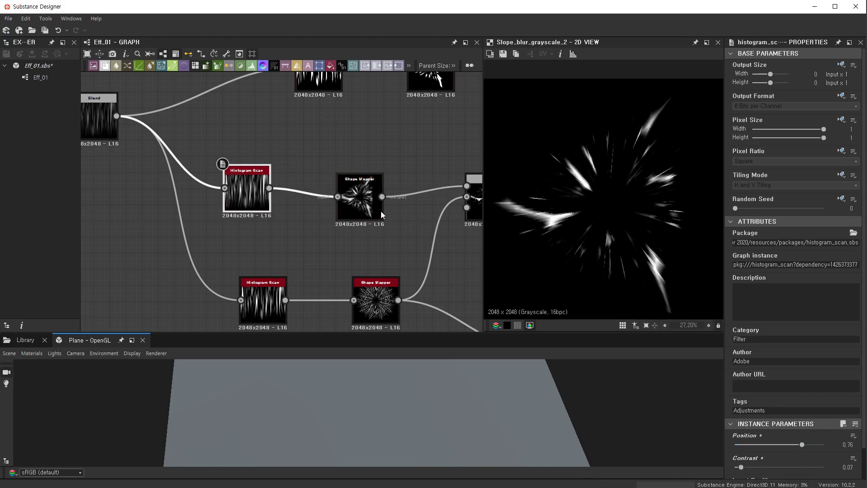
# - Preview the top Blend node and switch the Slope Blur Grayscale mode to Min
pyautogui.moveTo(434, 113); pyautogui.dragTo(362, 172, button='middle')
pyautogui.scroll(3, 361, 181)
pyautogui.click(374, 165)
pyautogui.scroll(-3, 374, 165)
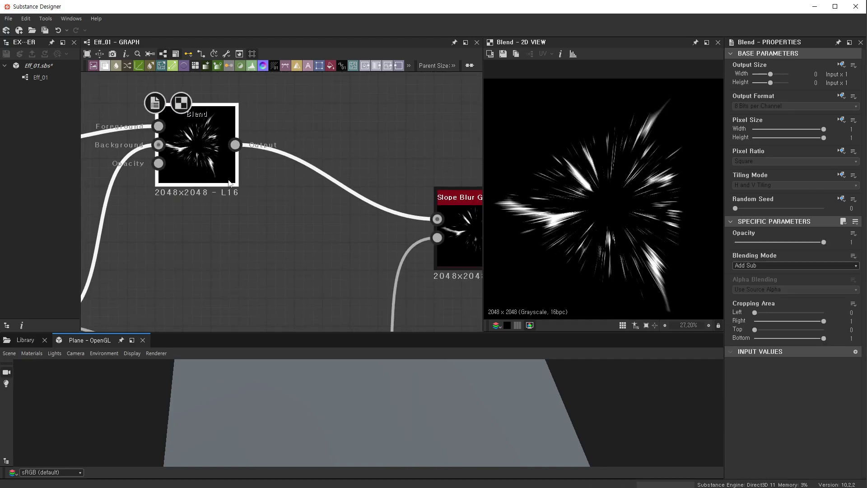
pyautogui.scroll(3, 456, 271)
pyautogui.moveTo(452, 271); pyautogui.dragTo(276, 203, button='middle')
pyautogui.click(364, 216)
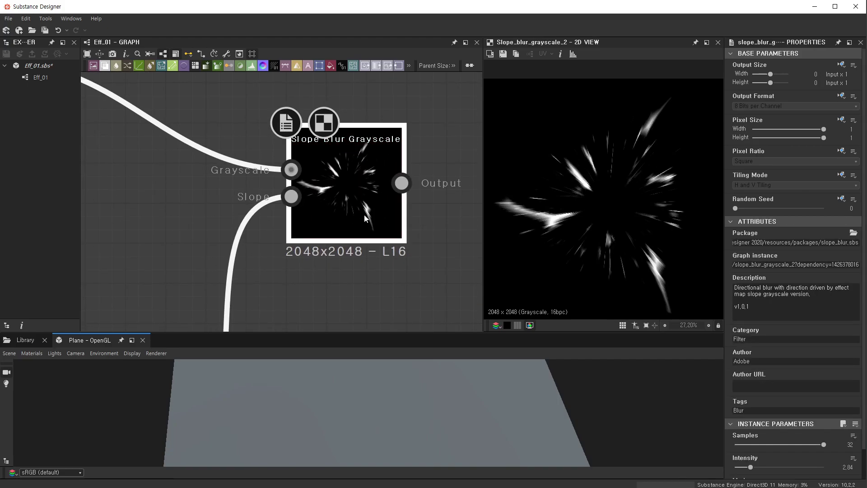
pyautogui.scroll(-1, 823, 334)
pyautogui.click(758, 458)
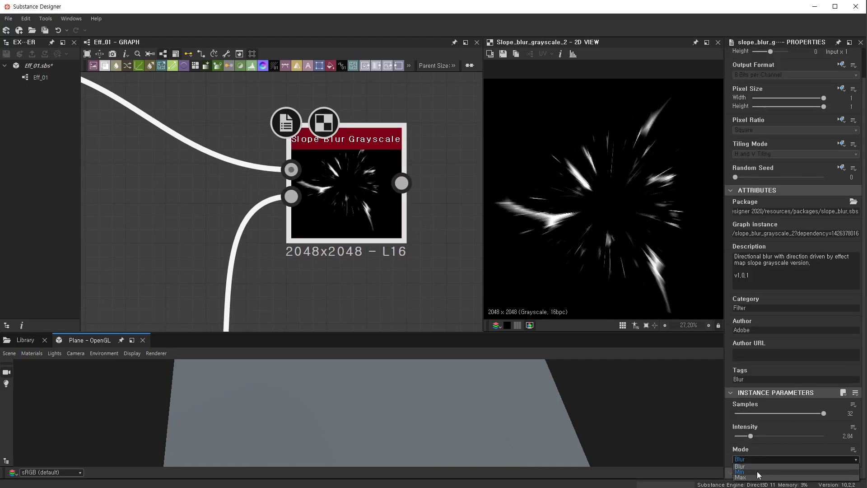
pyautogui.scroll(-2, 336, 143)
pyautogui.scroll(-3, 336, 144)
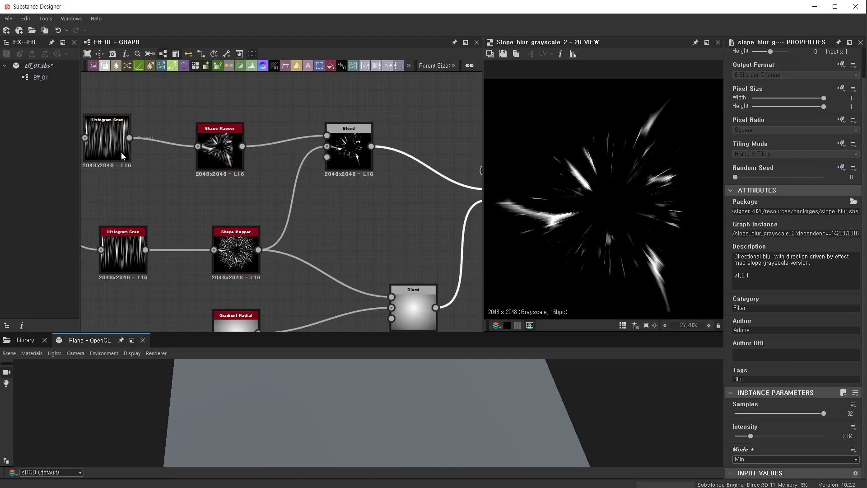
# - Raise the upper Histogram Scan position to 0.84 and contrast to 0.26
pyautogui.click(107, 136)
pyautogui.moveTo(749, 433); pyautogui.dragTo(751, 435)
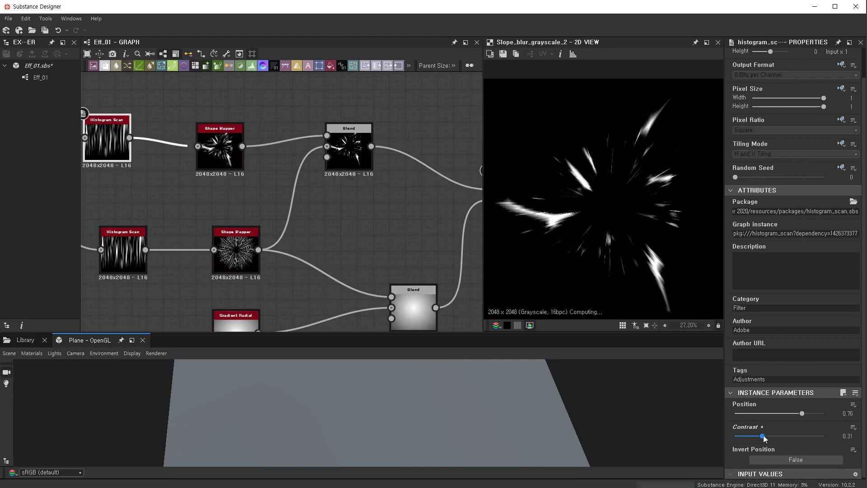
pyautogui.moveTo(803, 413); pyautogui.dragTo(807, 414)
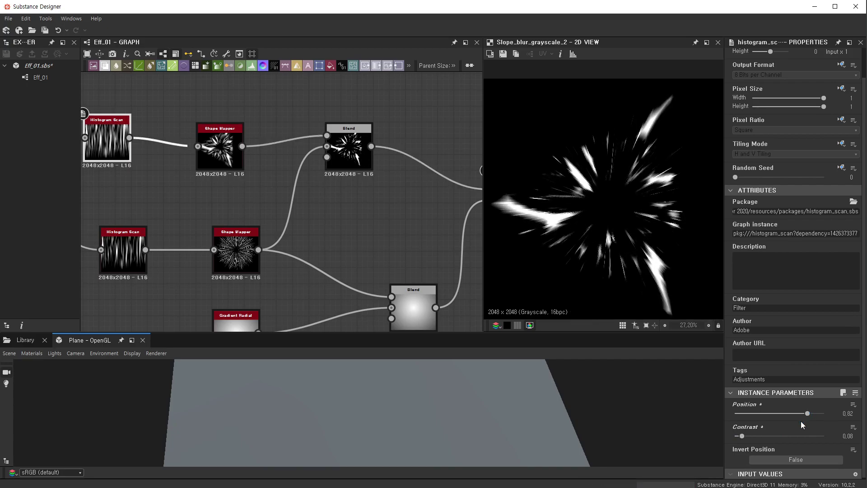
pyautogui.moveTo(748, 438); pyautogui.dragTo(758, 437)
pyautogui.scroll(-2, 270, 189)
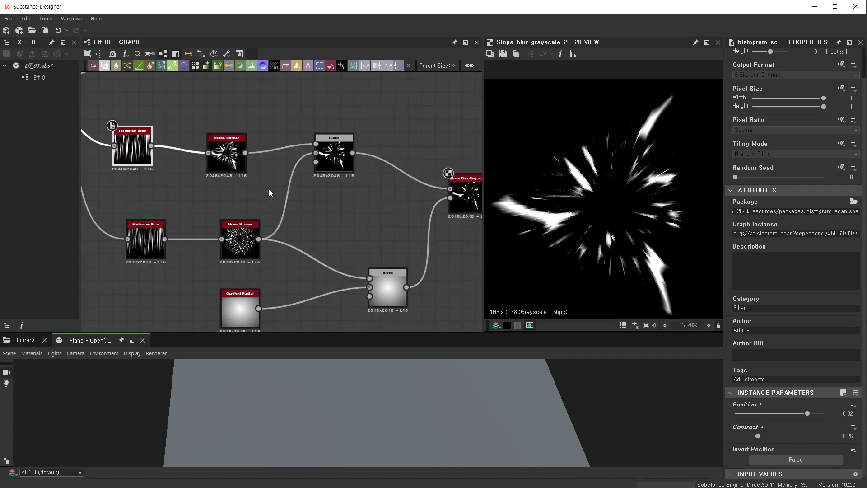
pyautogui.scroll(1, 373, 173)
# - Increase the Slope Blur intensity to 5.69
pyautogui.click(401, 149)
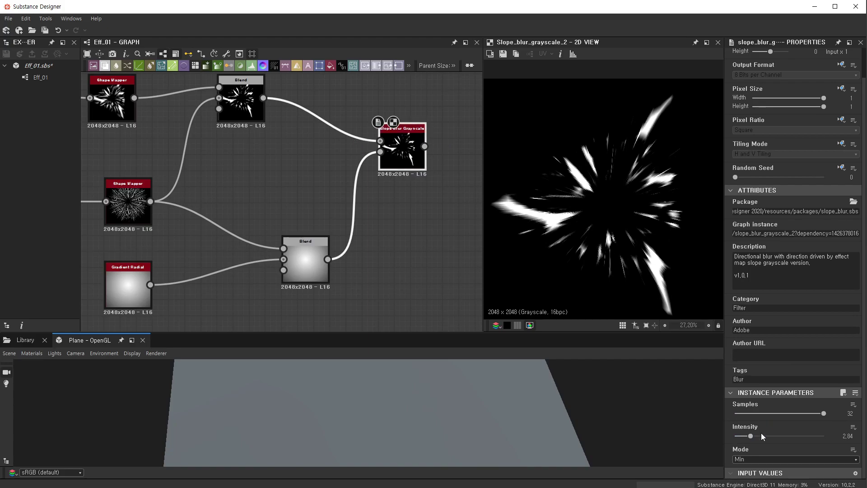
pyautogui.moveTo(750, 436); pyautogui.dragTo(766, 436)
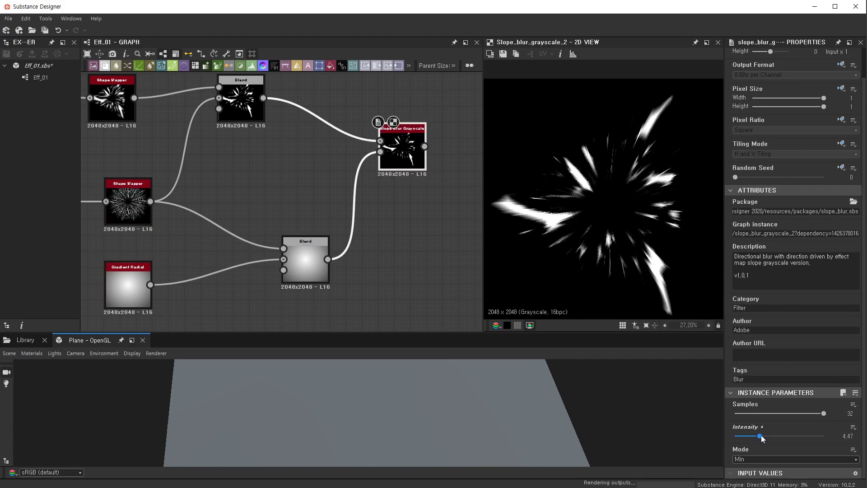
pyautogui.scroll(2, 619, 149)
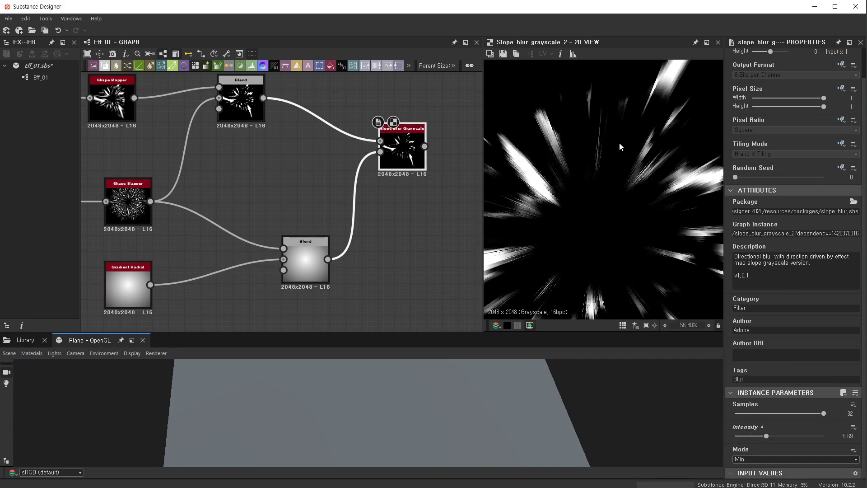
pyautogui.scroll(2, 619, 149)
pyautogui.scroll(-2, 619, 154)
pyautogui.scroll(-3, 373, 170)
# - Set the top Shape Mapper radius to 0 and width to 0.61
pyautogui.scroll(3, 340, 164)
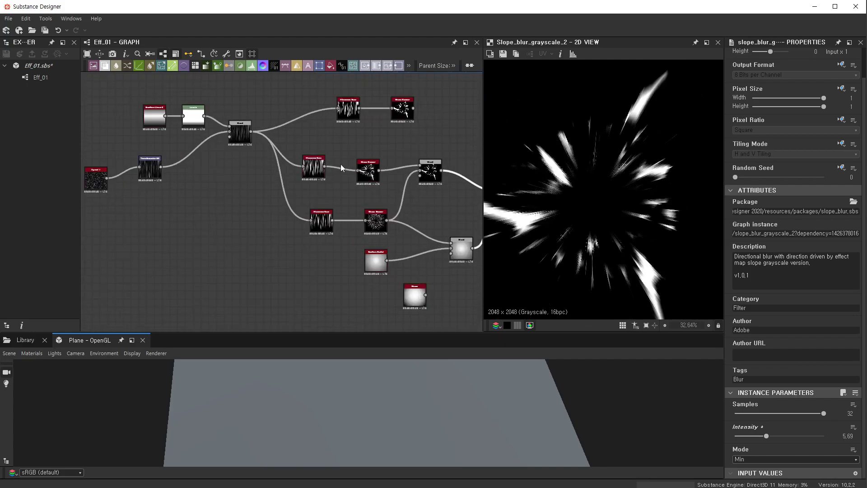
pyautogui.scroll(3, 380, 198)
pyautogui.click(327, 104)
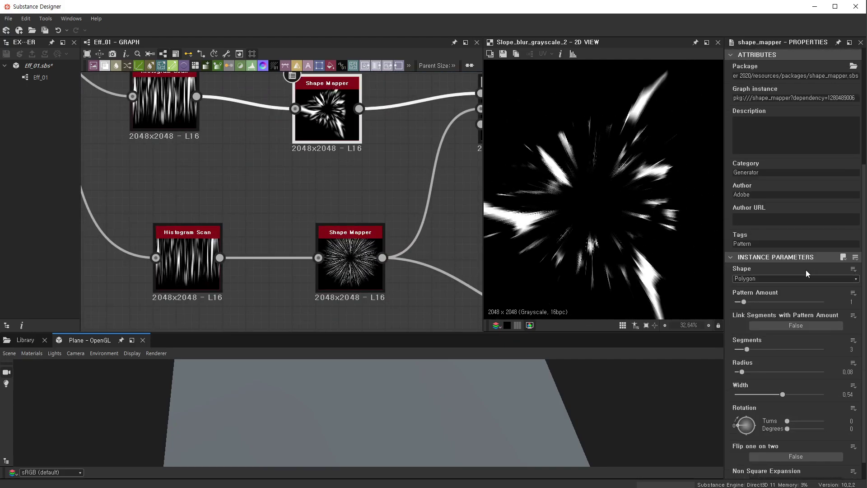
pyautogui.moveTo(741, 373); pyautogui.dragTo(729, 375)
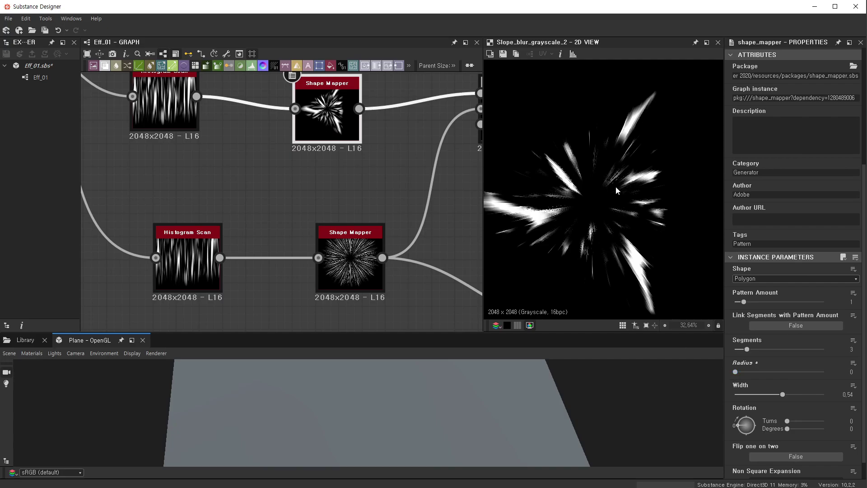
pyautogui.scroll(-2, 592, 231)
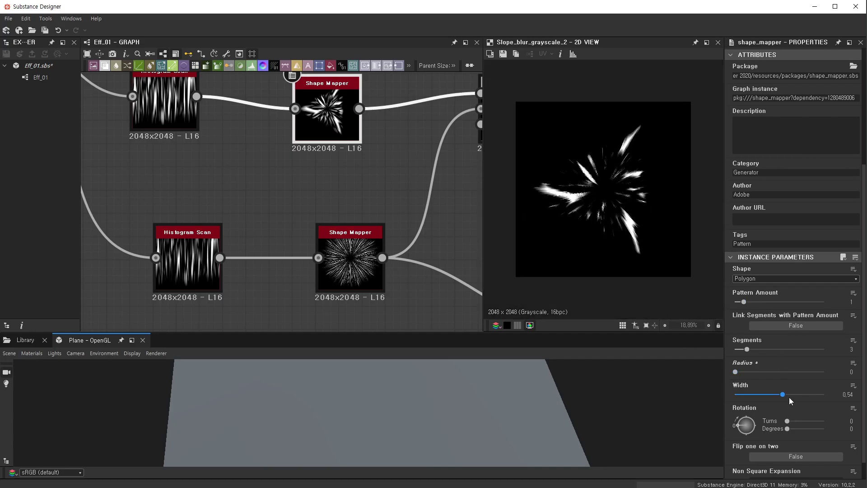
pyautogui.moveTo(782, 395); pyautogui.dragTo(789, 395)
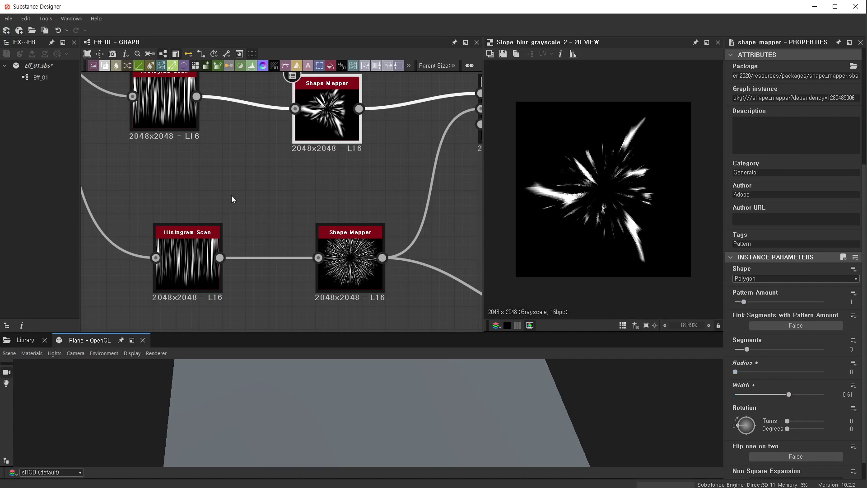
# - Preview the Blend of the two Shape Mappers and the rebuilt Slope Blur result
pyautogui.scroll(-2, 178, 184)
pyautogui.scroll(2, 259, 195)
pyautogui.click(339, 113)
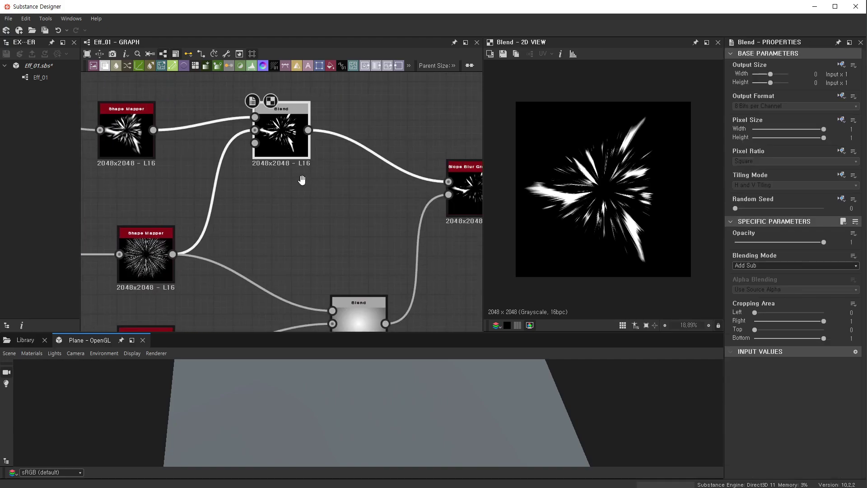
pyautogui.scroll(1, 379, 198)
pyautogui.doubleClick(379, 198)
pyautogui.scroll(4, 629, 172)
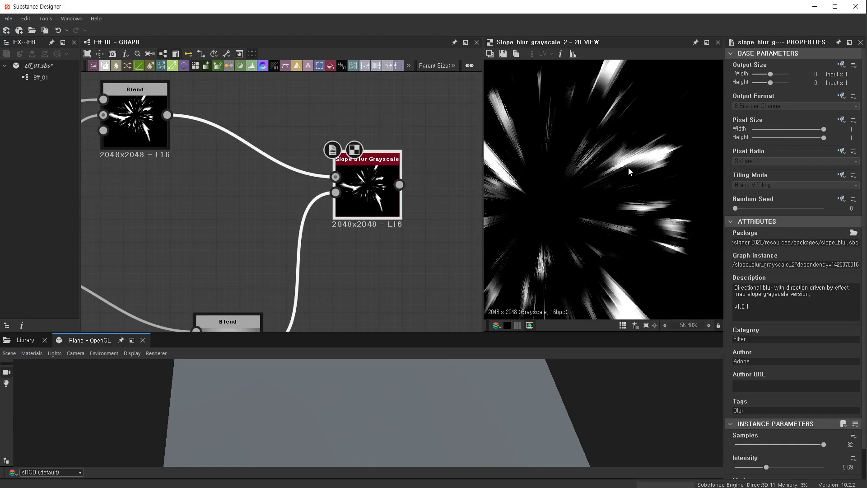
pyautogui.scroll(-5, 407, 158)
pyautogui.scroll(2, 425, 126)
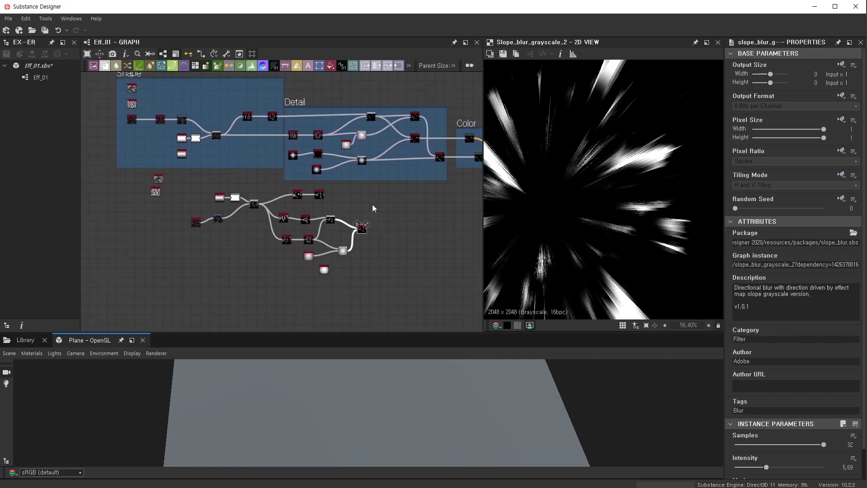
pyautogui.scroll(2, 428, 117)
pyautogui.scroll(1, 428, 117)
pyautogui.moveTo(333, 130); pyautogui.dragTo(351, 135, button='middle')
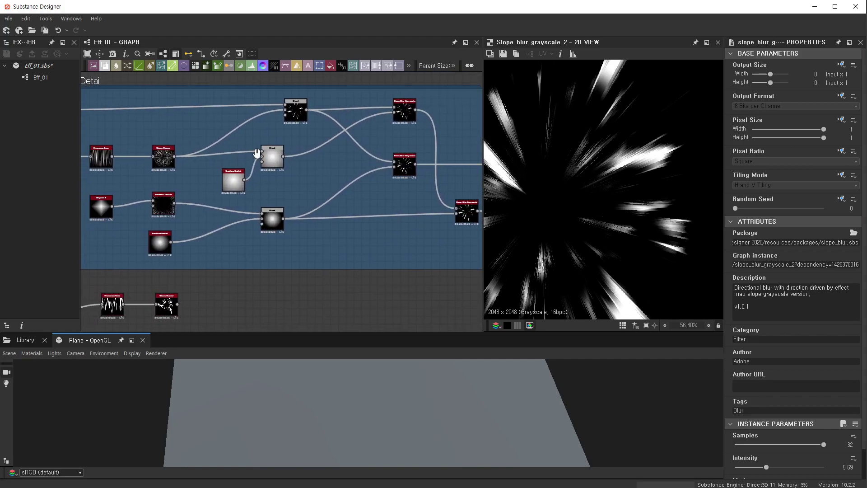
pyautogui.click(409, 110)
pyautogui.scroll(-1, 603, 182)
pyautogui.scroll(-2, 603, 181)
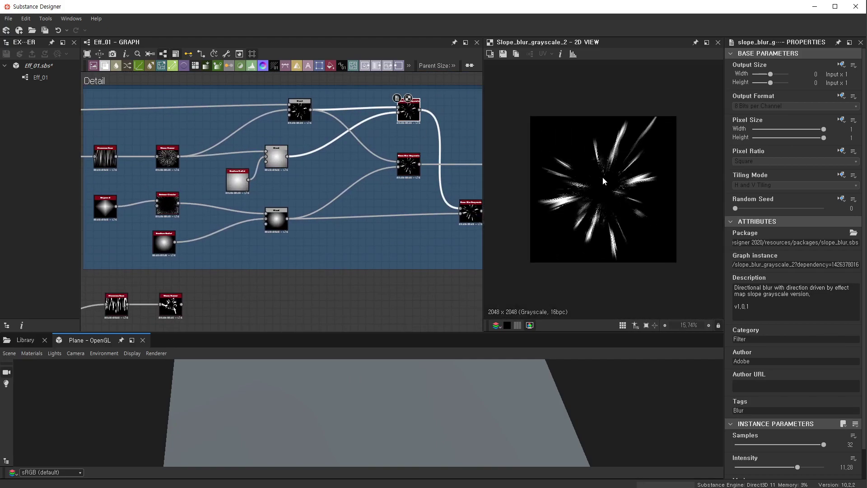
pyautogui.click(305, 117)
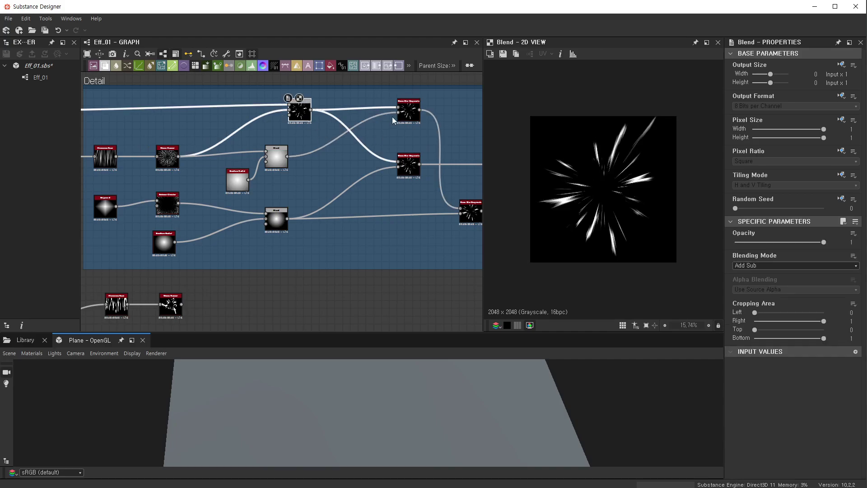
pyautogui.click(402, 114)
pyautogui.scroll(2, 344, 126)
pyautogui.click(284, 112)
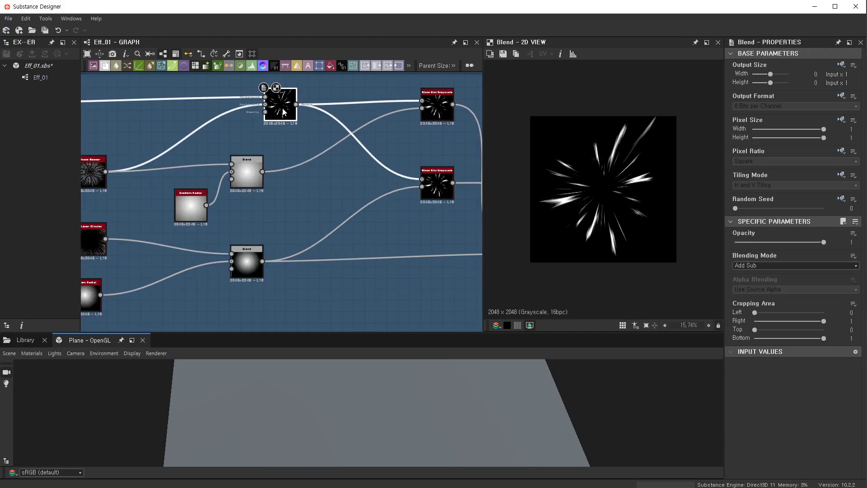
pyautogui.click(438, 102)
pyautogui.scroll(-2, 347, 174)
pyautogui.scroll(-2, 374, 199)
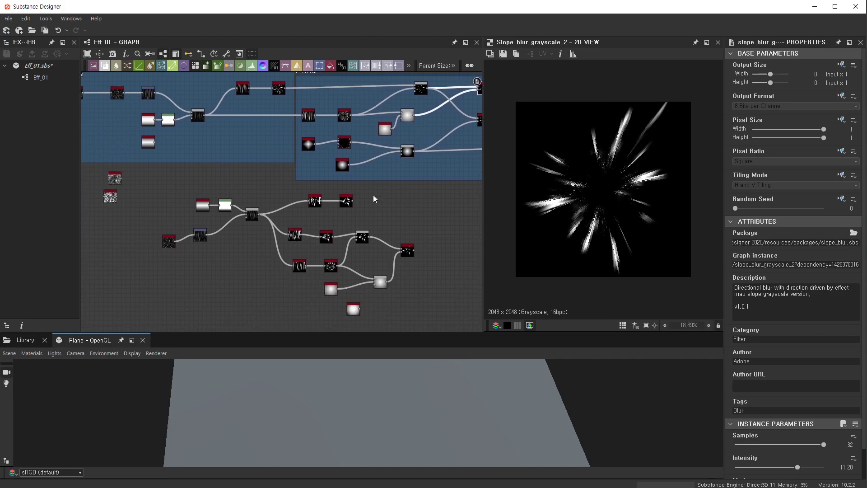
pyautogui.scroll(3, 343, 239)
pyautogui.click(312, 219)
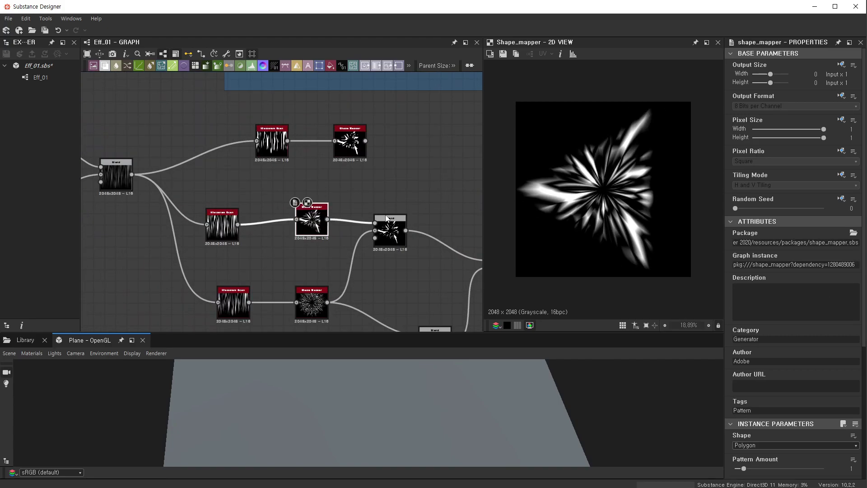
pyautogui.click(391, 235)
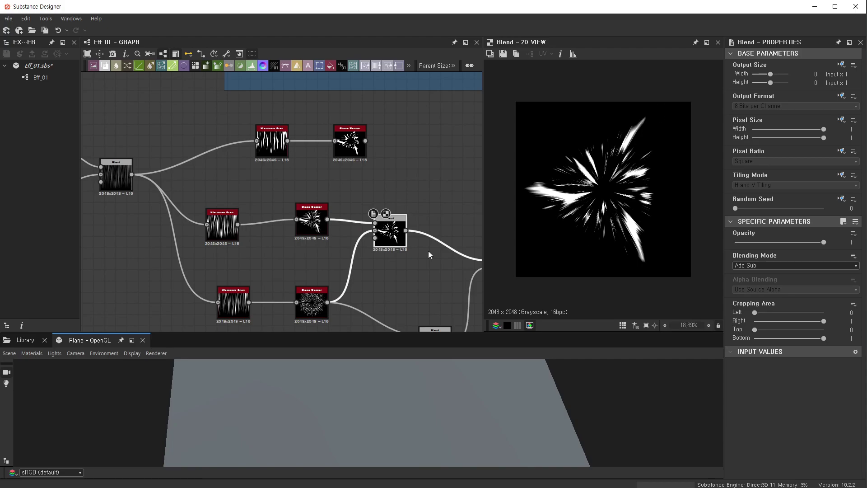
pyautogui.moveTo(428, 251); pyautogui.dragTo(276, 191, button='middle')
pyautogui.click(351, 208)
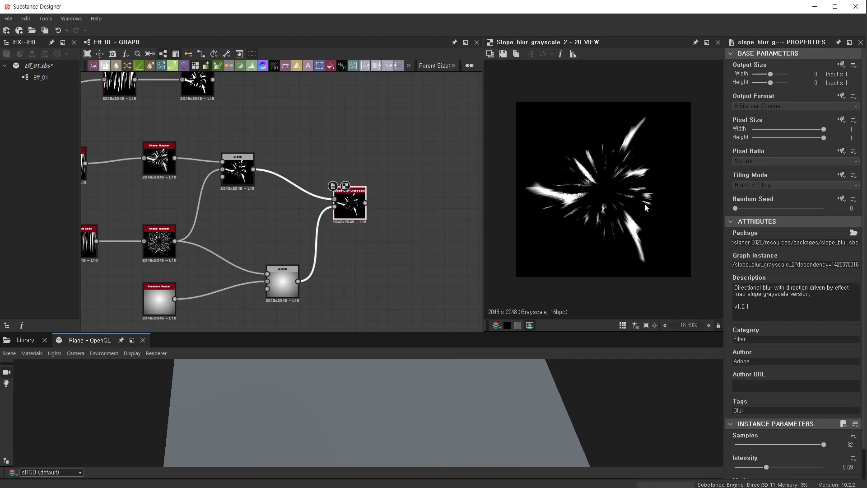
pyautogui.scroll(5, 644, 208)
pyautogui.click(243, 174)
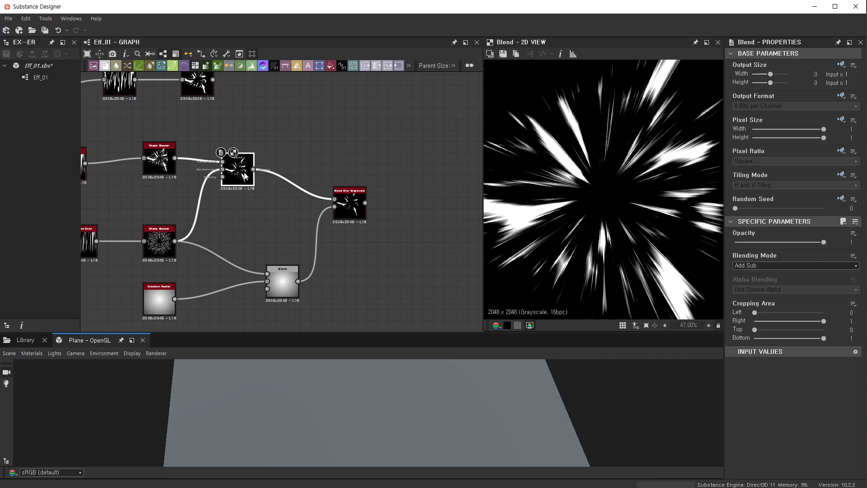
pyautogui.click(343, 216)
pyautogui.scroll(-5, 389, 217)
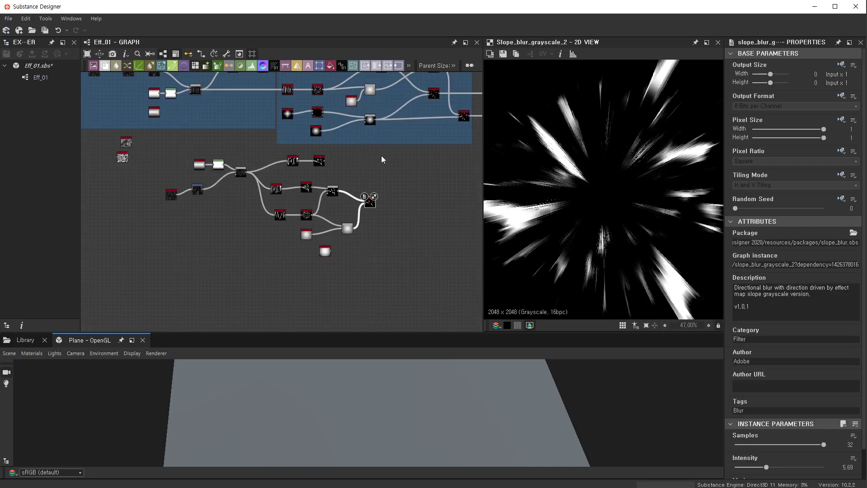
pyautogui.moveTo(381, 155); pyautogui.dragTo(373, 228, button='middle')
pyautogui.scroll(3, 375, 190)
pyautogui.scroll(2, 341, 159)
pyautogui.click(341, 158)
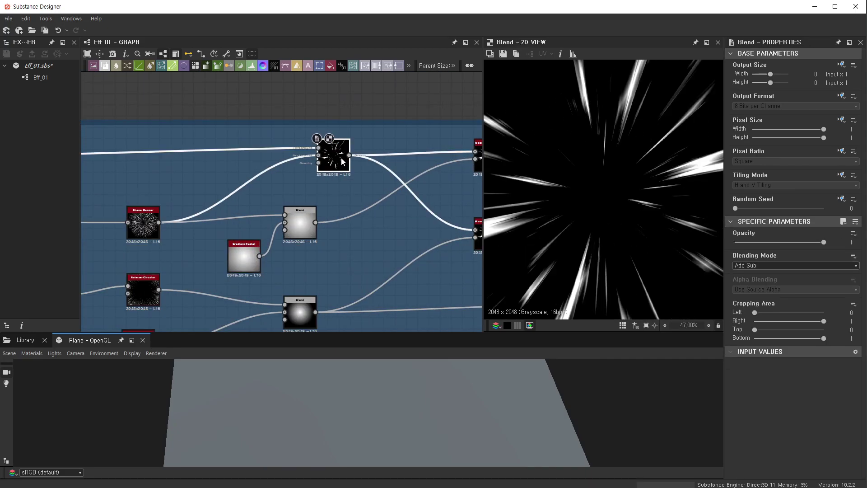
pyautogui.moveTo(446, 186); pyautogui.dragTo(315, 188, button='middle')
pyautogui.click(365, 156)
pyautogui.scroll(-2, 233, 292)
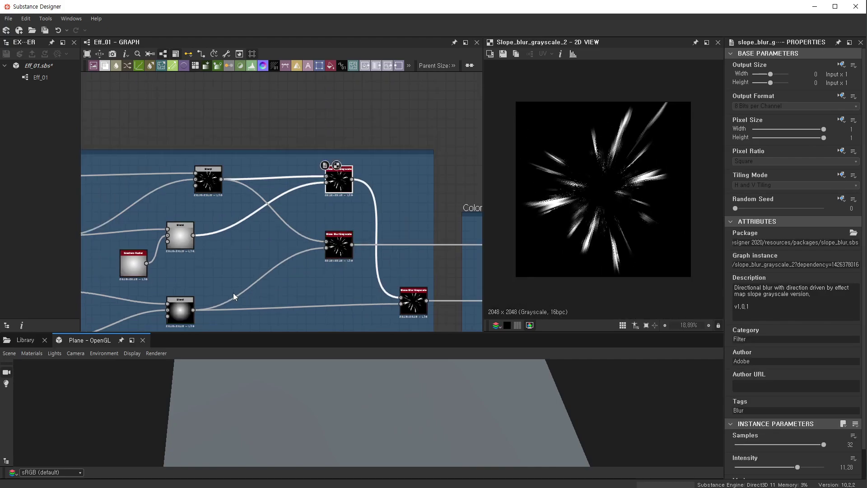
pyautogui.moveTo(233, 293)
pyautogui.mouseDown(button='middle')
pyautogui.moveTo(295, 270)
pyautogui.moveTo(356, 220)
pyautogui.mouseUp(button='middle')
pyautogui.scroll(1, 371, 214)
pyautogui.scroll(2, 376, 213)
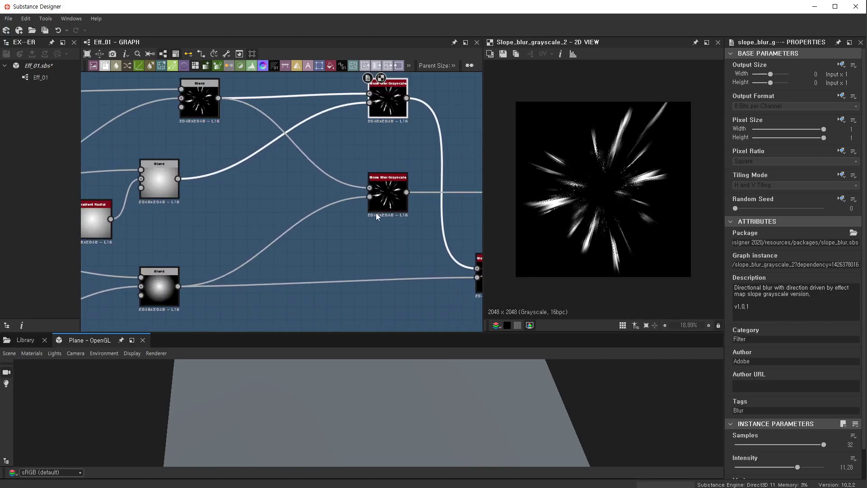
pyautogui.scroll(-4, 376, 213)
pyautogui.scroll(2, 375, 208)
pyautogui.scroll(3, 384, 215)
pyautogui.scroll(-3, 384, 216)
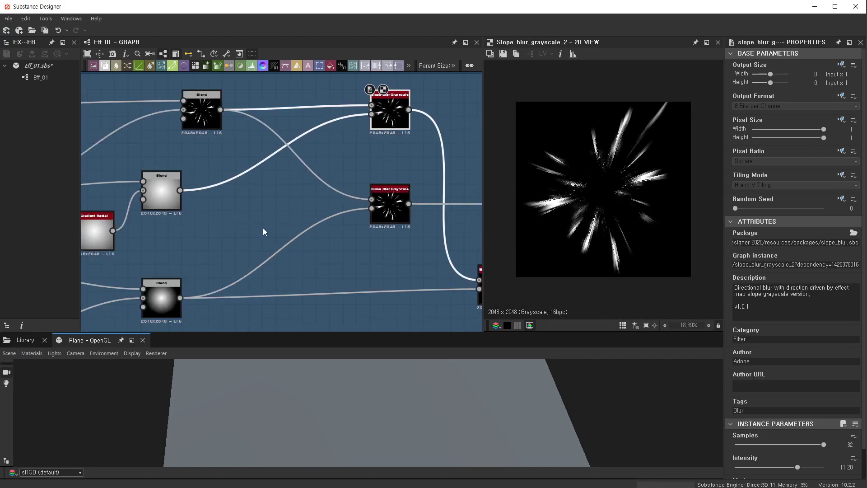
pyautogui.moveTo(316, 240); pyautogui.dragTo(359, 224, button='middle')
pyautogui.click(426, 193)
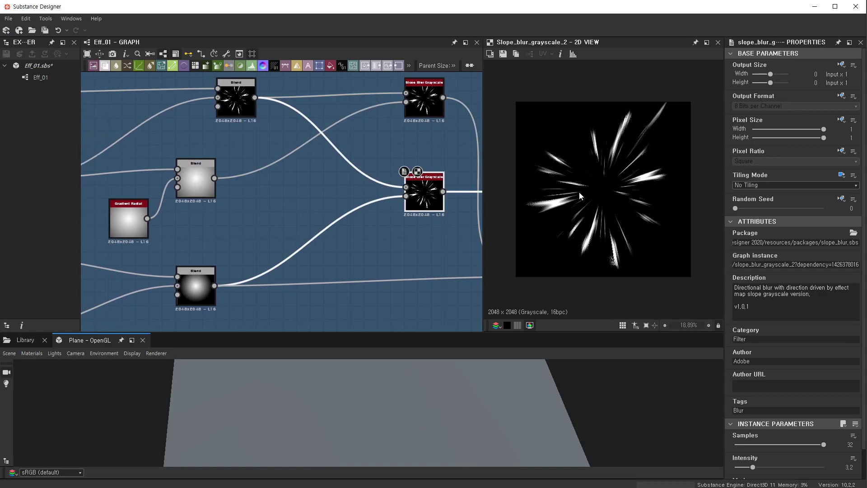
pyautogui.scroll(3, 581, 195)
pyautogui.scroll(-2, 383, 221)
pyautogui.scroll(-1, 377, 197)
pyautogui.scroll(2, 288, 176)
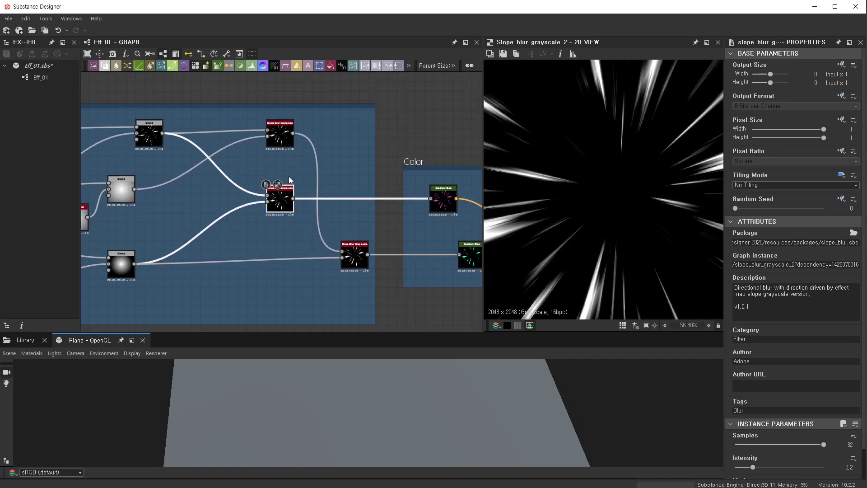
pyautogui.click(281, 130)
pyautogui.click(355, 261)
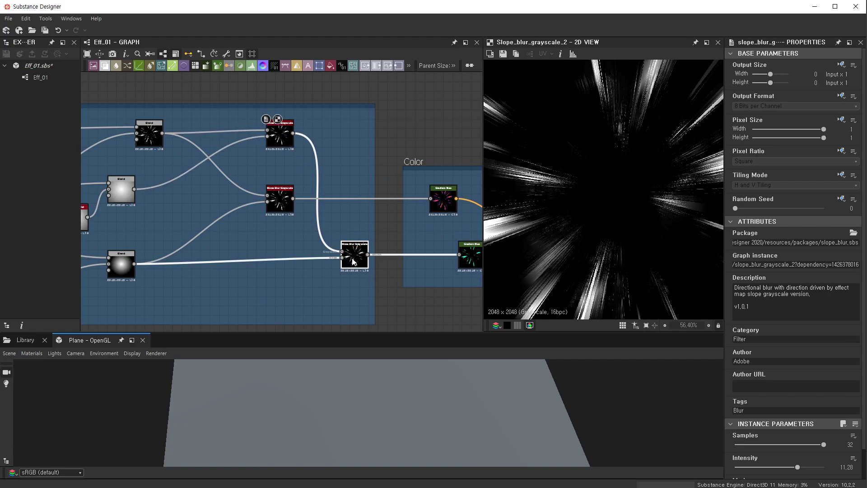
pyautogui.click(288, 210)
pyautogui.scroll(-2, 154, 267)
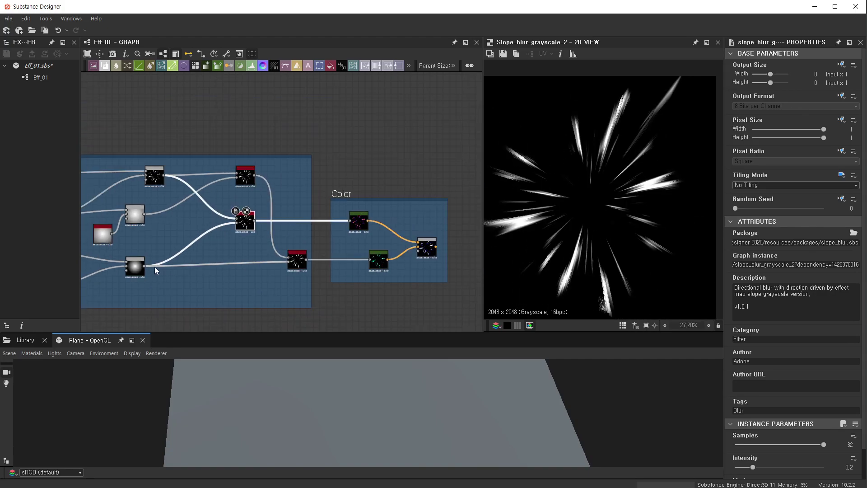
pyautogui.scroll(2, 154, 267)
pyautogui.moveTo(155, 266); pyautogui.dragTo(397, 218, button='middle')
pyautogui.scroll(3, 397, 219)
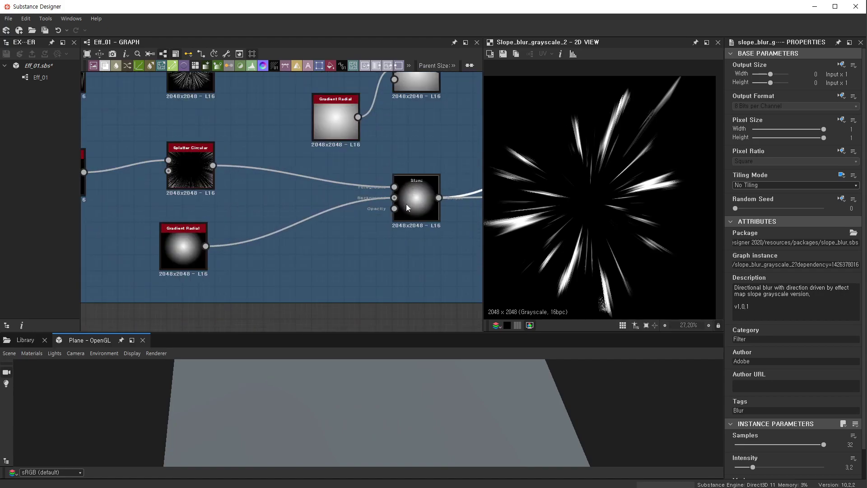
pyautogui.click(406, 204)
pyautogui.scroll(3, 669, 149)
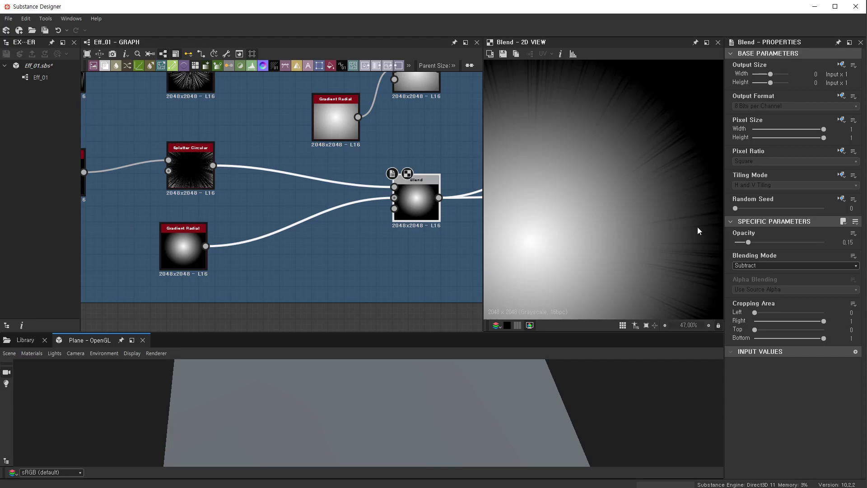
pyautogui.scroll(-1, 255, 267)
pyautogui.scroll(-3, 264, 259)
pyautogui.moveTo(265, 259); pyautogui.dragTo(327, 219, button='middle')
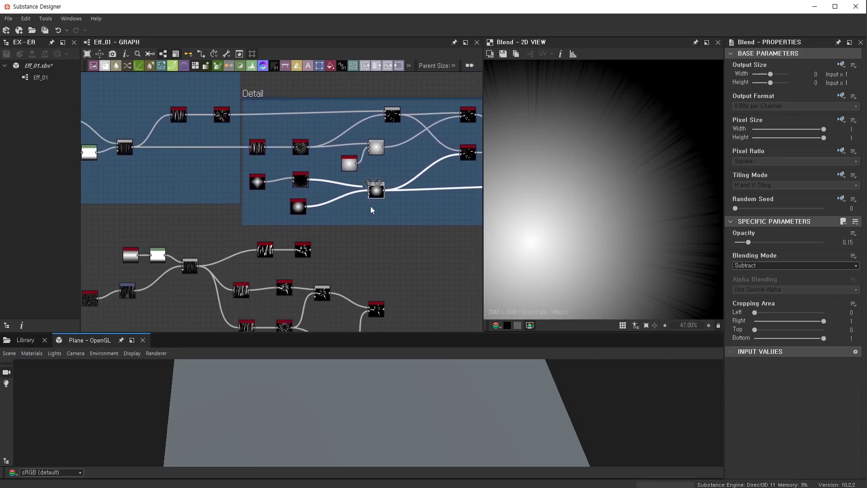
pyautogui.scroll(2, 383, 197)
pyautogui.scroll(2, 372, 156)
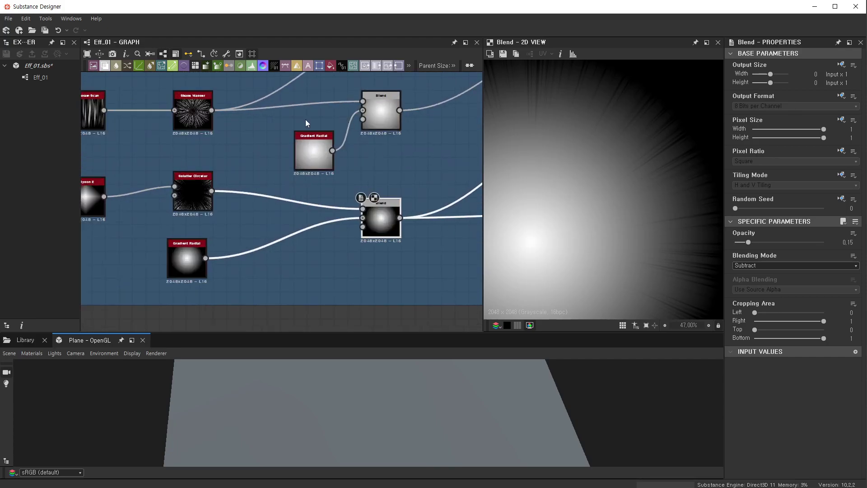
pyautogui.doubleClick(385, 112)
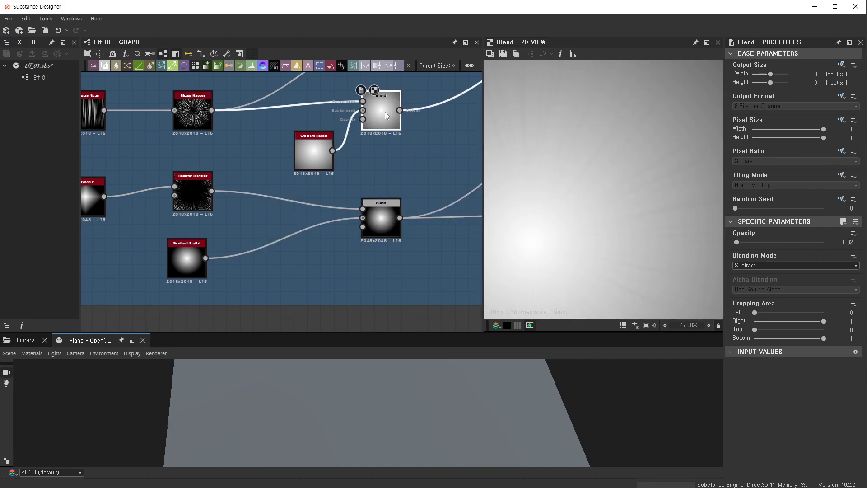
pyautogui.doubleClick(389, 222)
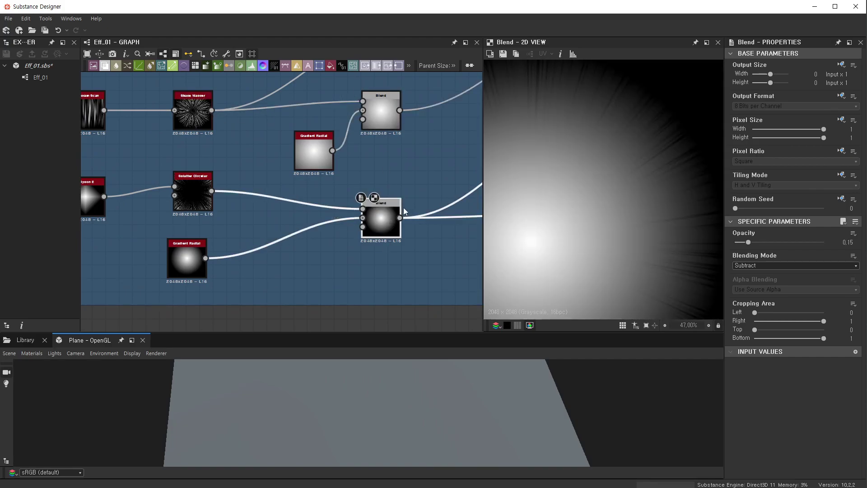
pyautogui.scroll(-3, 403, 207)
pyautogui.scroll(2, 419, 191)
pyautogui.doubleClick(393, 168)
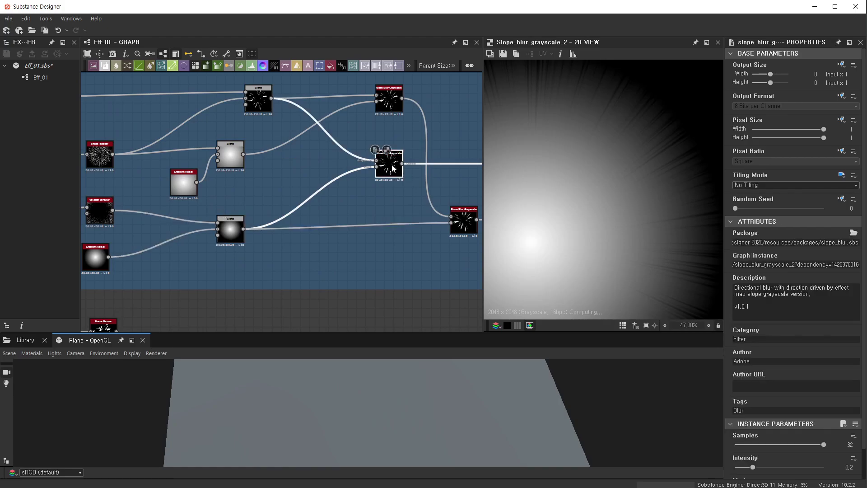
pyautogui.doubleClick(260, 104)
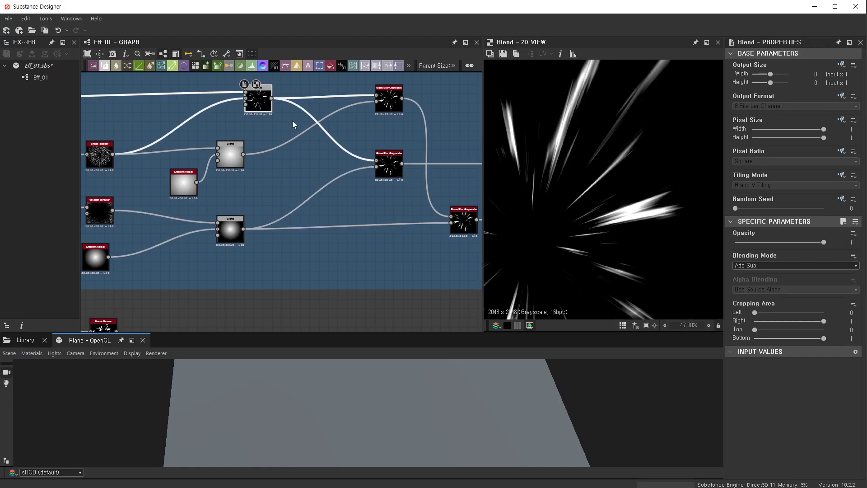
pyautogui.scroll(2, 646, 217)
pyautogui.scroll(1, 646, 218)
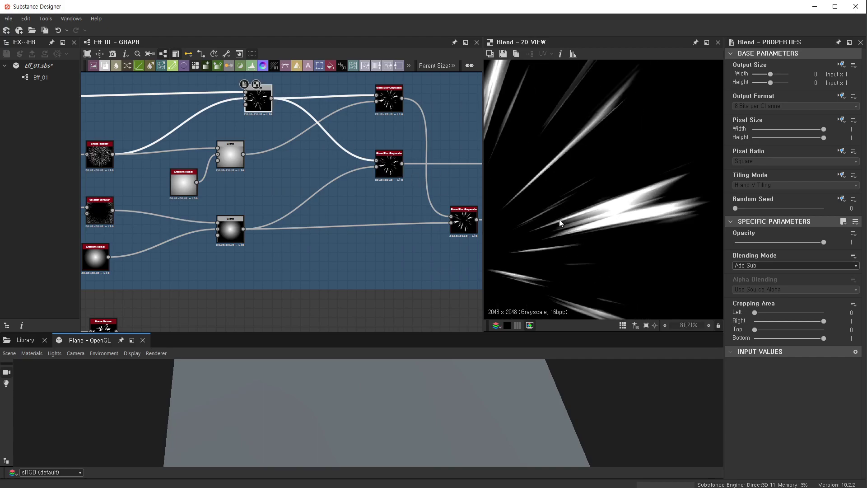
pyautogui.doubleClick(388, 170)
pyautogui.doubleClick(260, 103)
pyautogui.scroll(1, 573, 247)
pyautogui.scroll(2, 557, 238)
pyautogui.scroll(1, 641, 186)
pyautogui.scroll(-2, 590, 231)
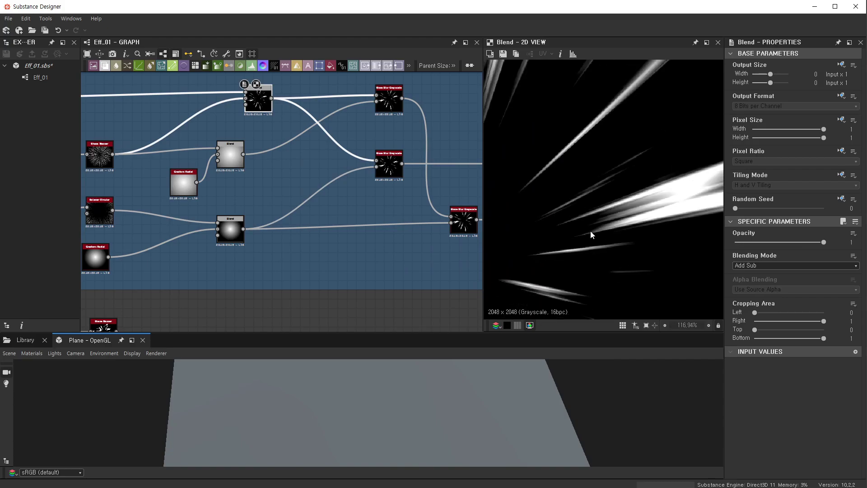
pyautogui.scroll(-4, 650, 251)
pyautogui.scroll(-3, 633, 243)
pyautogui.scroll(-4, 558, 198)
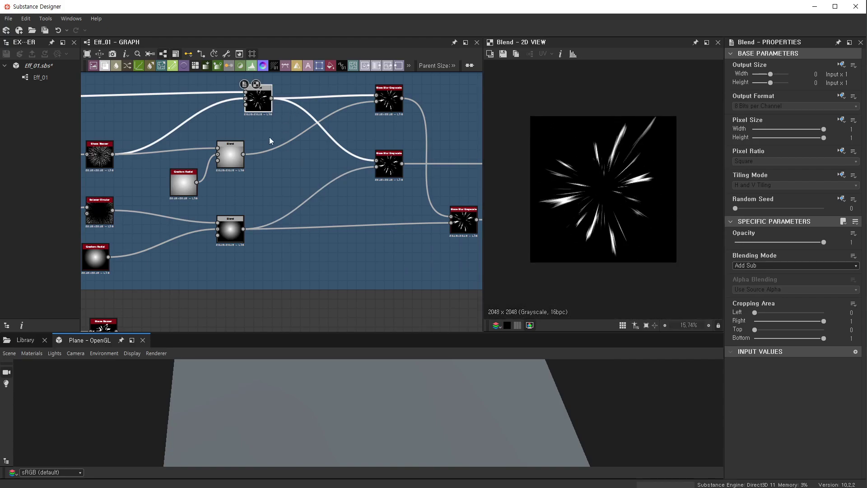
pyautogui.doubleClick(389, 165)
pyautogui.scroll(5, 623, 194)
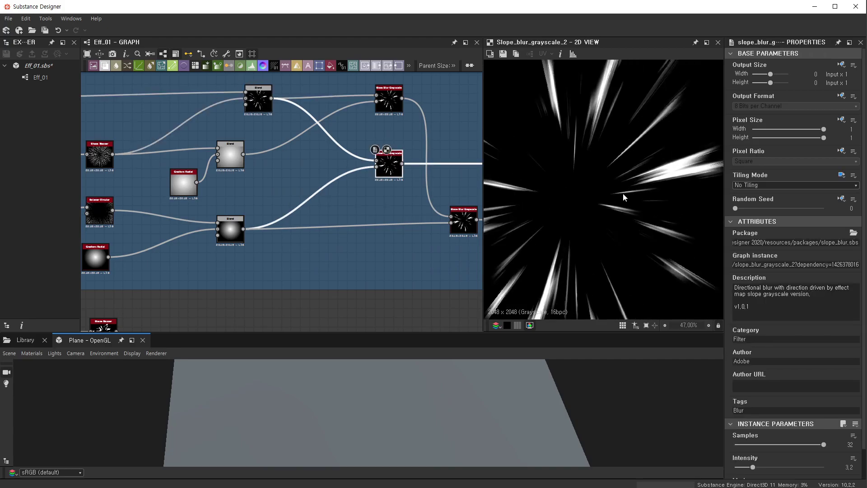
pyautogui.scroll(2, 606, 139)
pyautogui.doubleClick(258, 100)
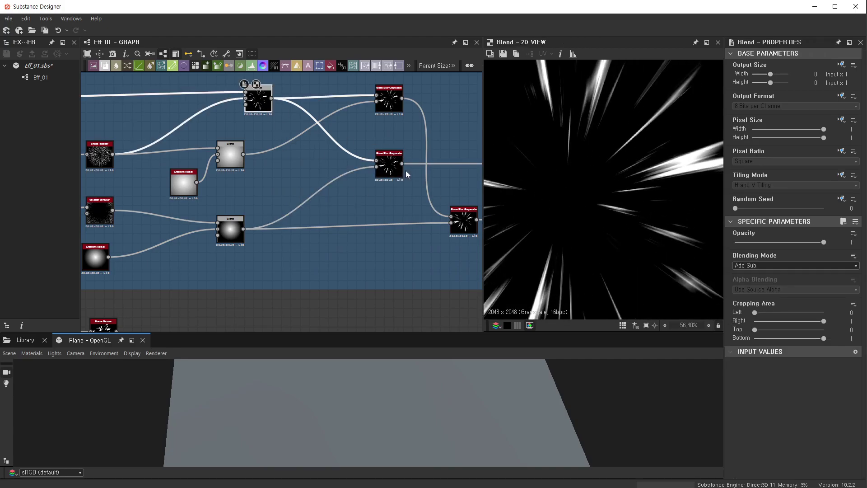
pyautogui.doubleClick(390, 170)
pyautogui.scroll(1, 528, 217)
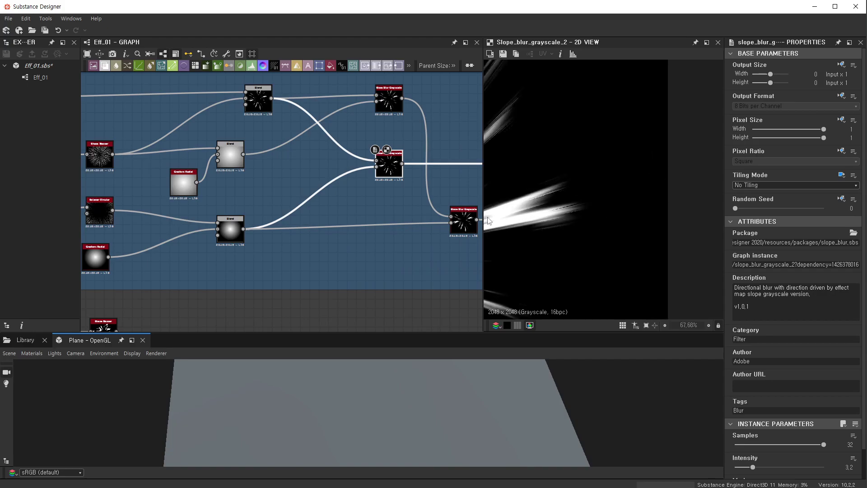
pyautogui.doubleClick(230, 231)
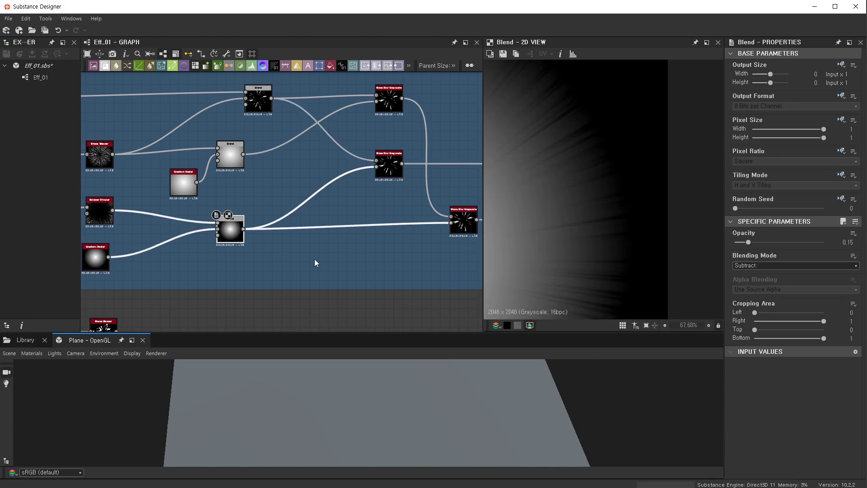
pyautogui.scroll(-3, 315, 258)
pyautogui.moveTo(314, 258)
pyautogui.mouseDown(button='middle')
pyautogui.moveTo(406, 238)
pyautogui.moveTo(332, 201)
pyautogui.mouseUp(button='middle')
pyautogui.scroll(3, 348, 242)
pyautogui.scroll(2, 348, 242)
pyautogui.scroll(-2, 327, 240)
pyautogui.scroll(-3, 372, 270)
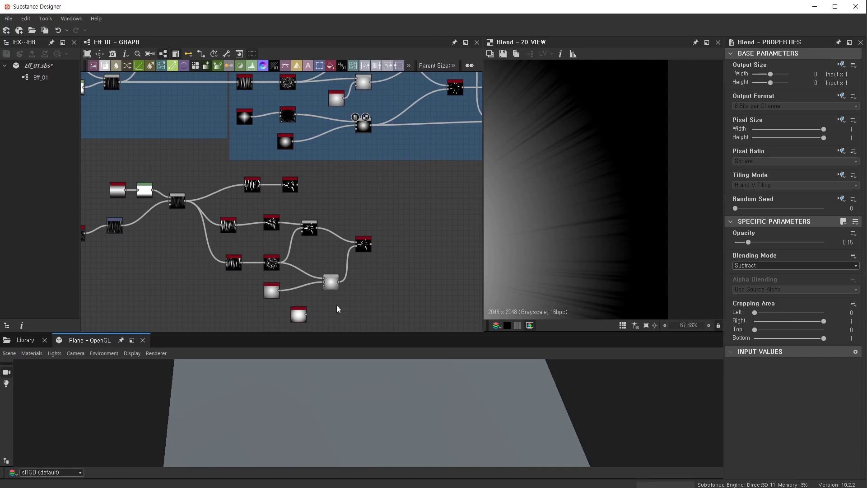
# - Delete the stray Shape node from the working graph
pyautogui.click(300, 319)
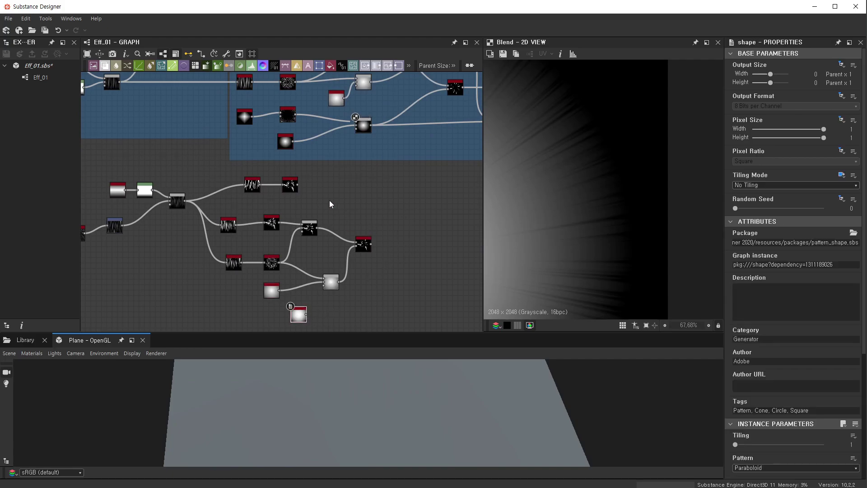
pyautogui.scroll(3, 329, 204)
pyautogui.scroll(-4, 295, 144)
pyautogui.scroll(1, 389, 191)
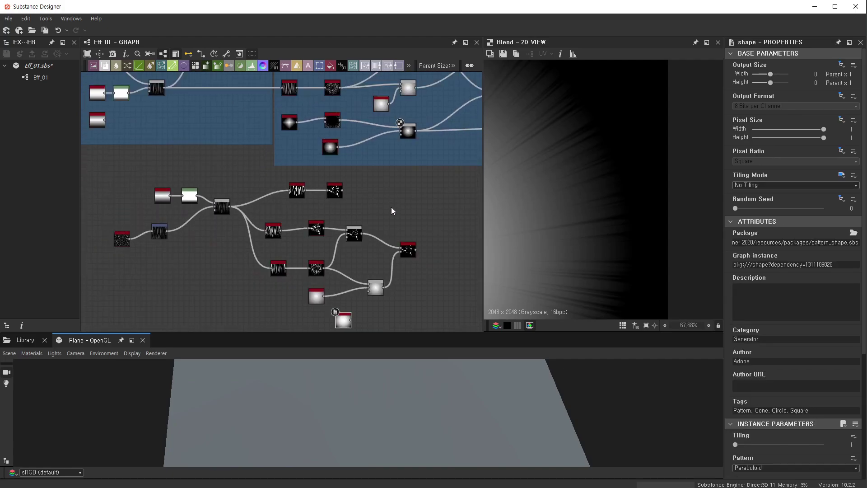
pyautogui.press('Delete')
pyautogui.scroll(2, 422, 201)
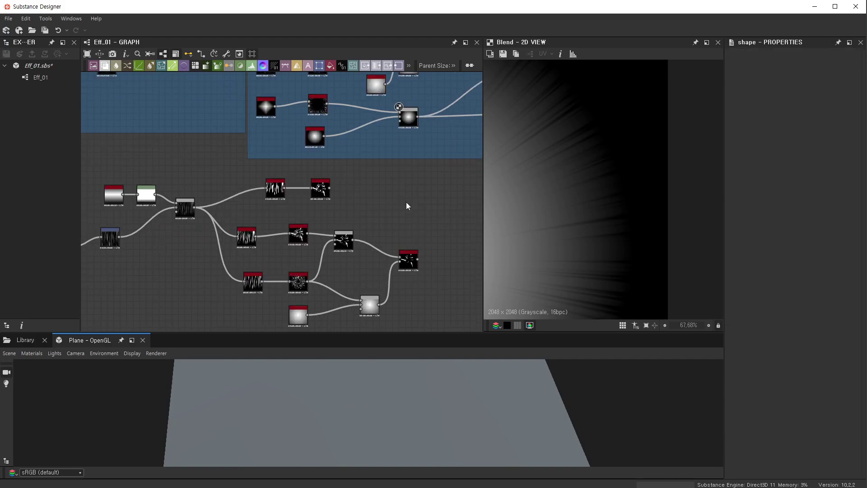
# - Add a Gradient Radial node beside the speed-line network via the 'gr' search
pyautogui.moveTo(406, 202)
pyautogui.mouseDown(button='middle')
pyautogui.moveTo(392, 208)
pyautogui.moveTo(416, 126)
pyautogui.mouseUp(button='middle')
pyautogui.press('space')
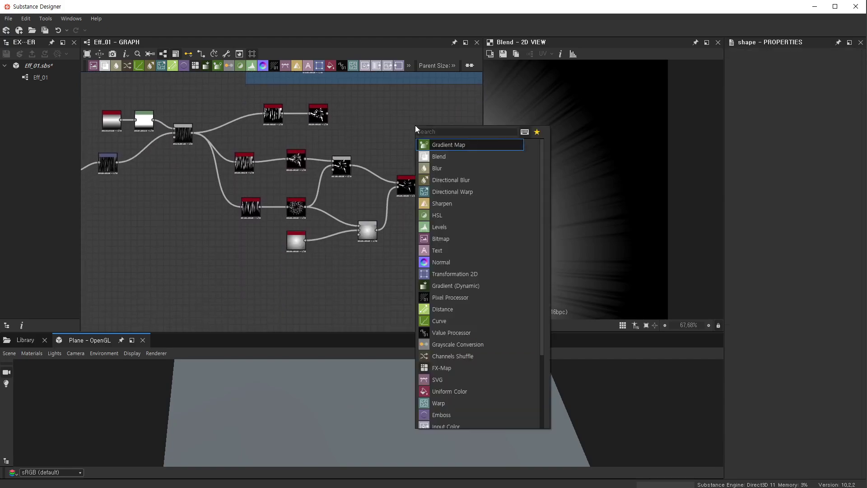
pyautogui.write('gr')
pyautogui.click(465, 251)
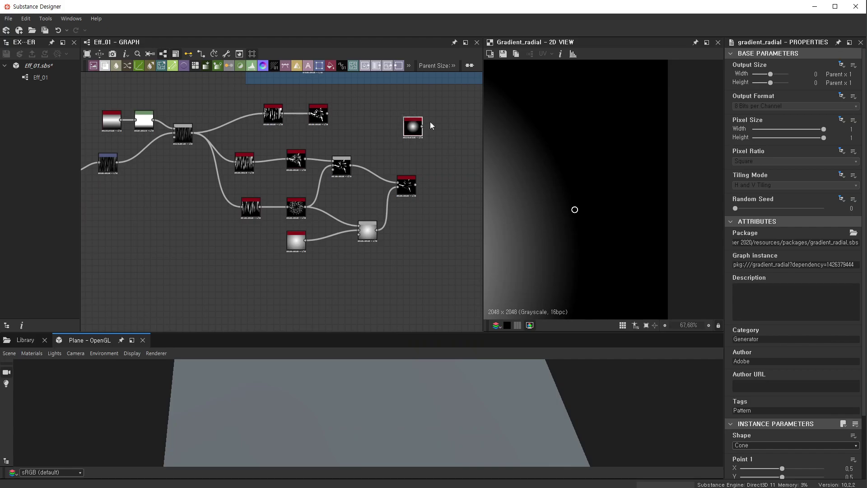
pyautogui.moveTo(430, 121); pyautogui.dragTo(405, 180, button='middle')
# - Preview the reference Blend node's output
pyautogui.scroll(4, 394, 119)
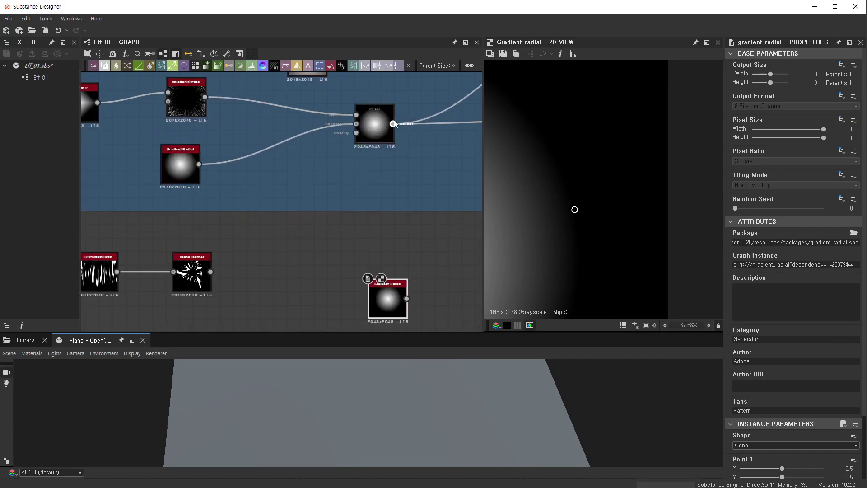
pyautogui.scroll(5, 394, 119)
pyautogui.scroll(3, 392, 120)
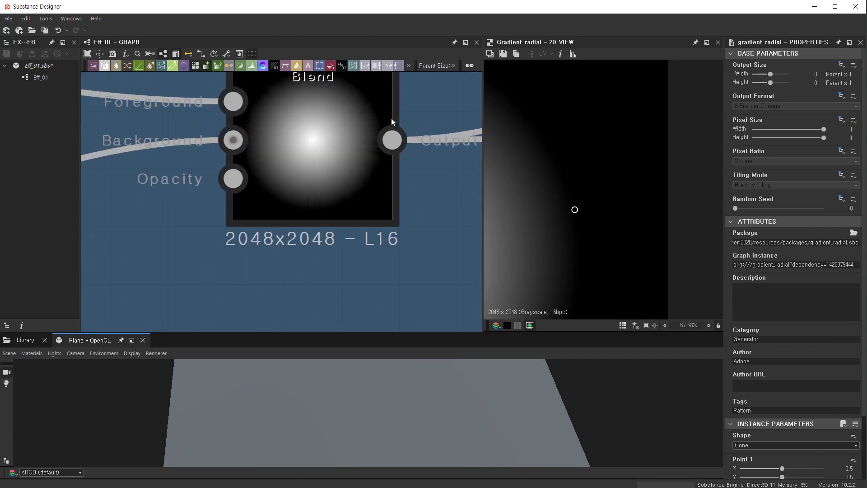
pyautogui.click(338, 134)
pyautogui.scroll(2, 559, 161)
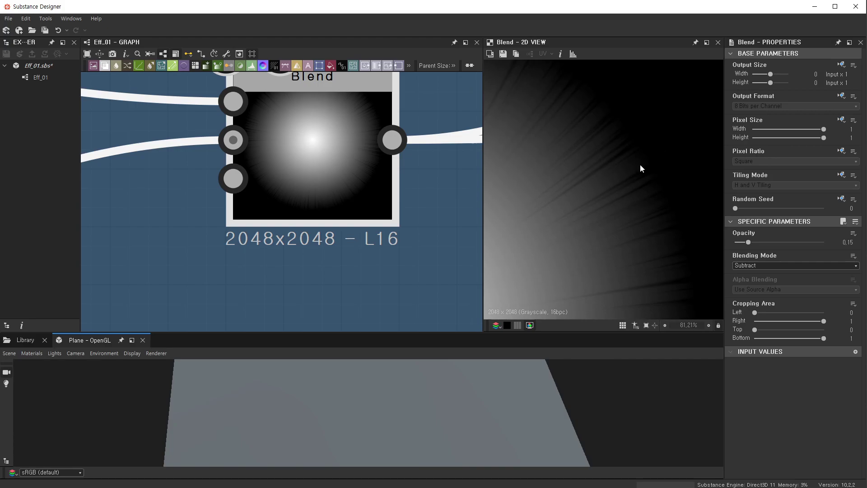
pyautogui.scroll(-3, 315, 190)
pyautogui.scroll(-3, 277, 170)
pyautogui.scroll(3, 314, 155)
pyautogui.scroll(2, 324, 161)
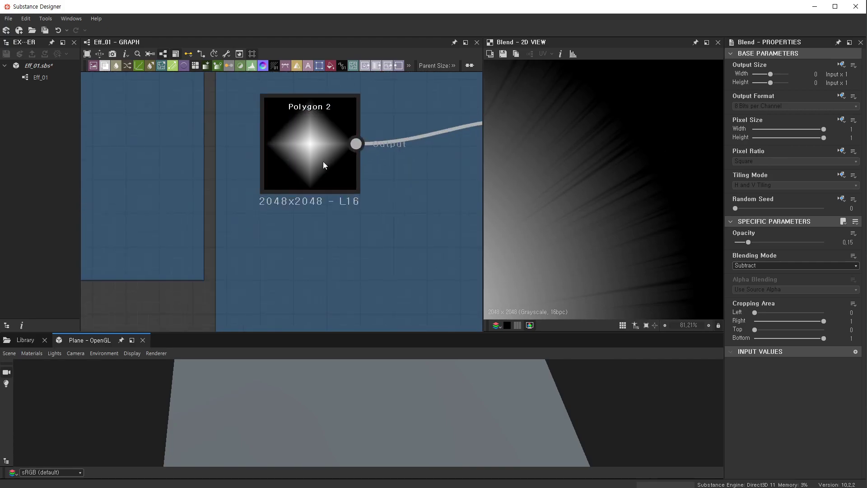
pyautogui.scroll(-3, 323, 162)
pyautogui.scroll(1, 348, 171)
# - Preview the reference Polygon 2 node
pyautogui.doubleClick(345, 165)
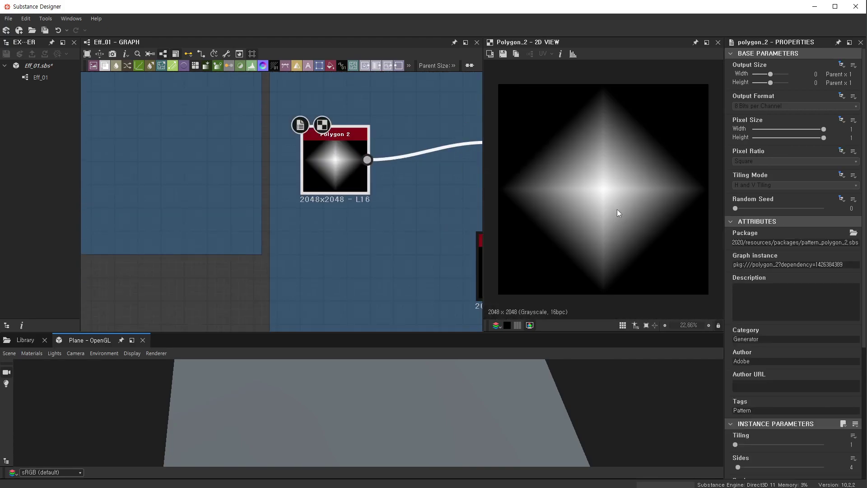
pyautogui.scroll(-5, 618, 209)
pyautogui.scroll(-3, 351, 166)
pyautogui.scroll(3, 299, 204)
pyautogui.scroll(1, 299, 204)
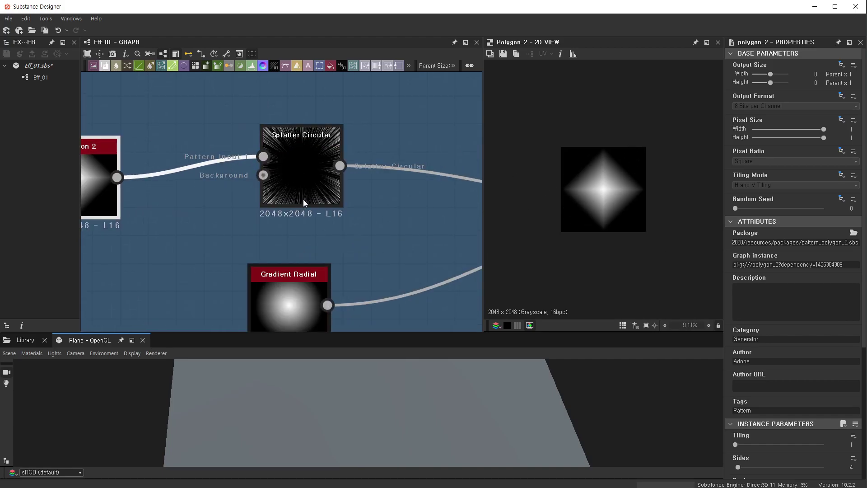
pyautogui.scroll(3, 304, 202)
pyautogui.scroll(-5, 375, 212)
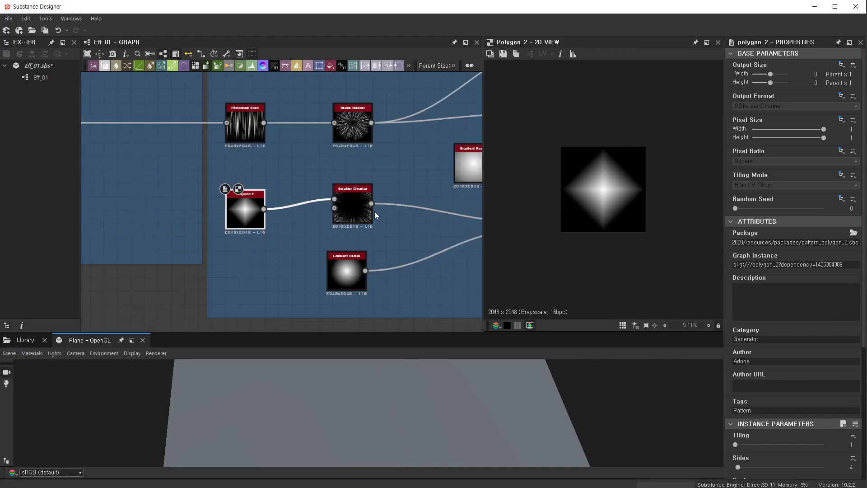
pyautogui.scroll(-2, 382, 200)
# - Preview the Splatter Circular result and search the node list for 'poly'
pyautogui.moveTo(381, 199); pyautogui.dragTo(251, 116, button='middle')
pyautogui.scroll(2, 251, 116)
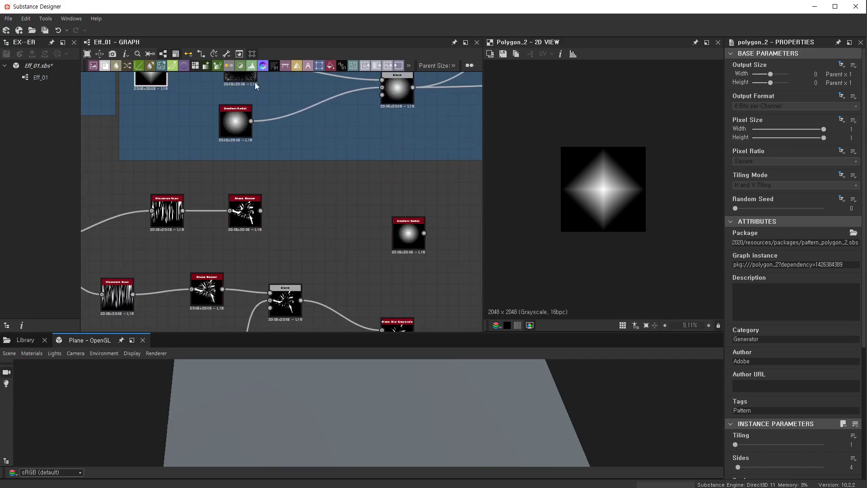
pyautogui.doubleClick(248, 78)
pyautogui.scroll(2, 607, 130)
pyautogui.scroll(2, 670, 167)
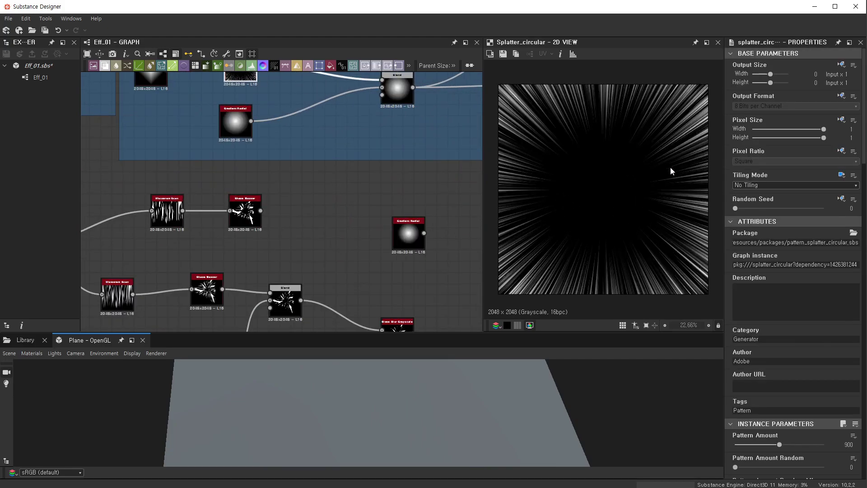
pyautogui.scroll(1, 658, 119)
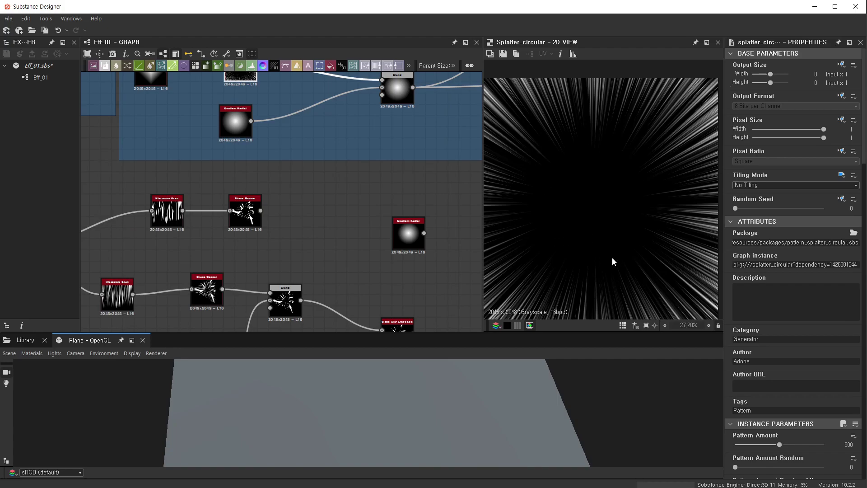
pyautogui.scroll(-2, 661, 171)
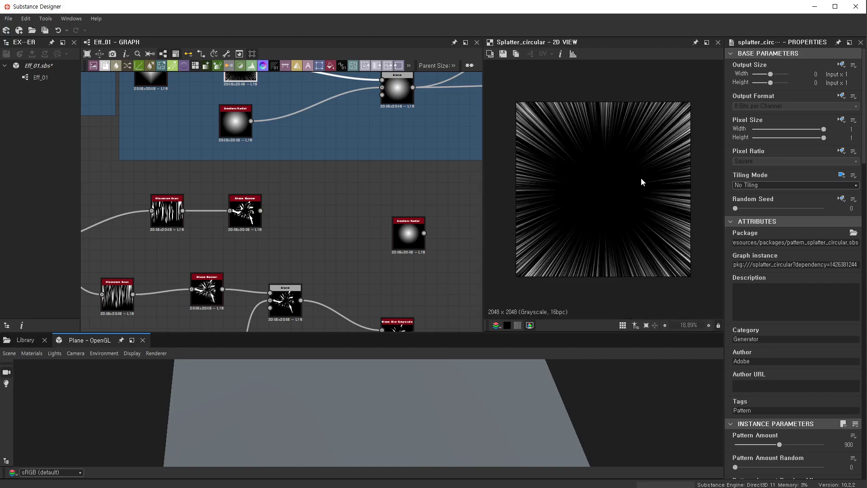
pyautogui.scroll(-1, 432, 207)
pyautogui.scroll(-1, 402, 238)
pyautogui.press('space')
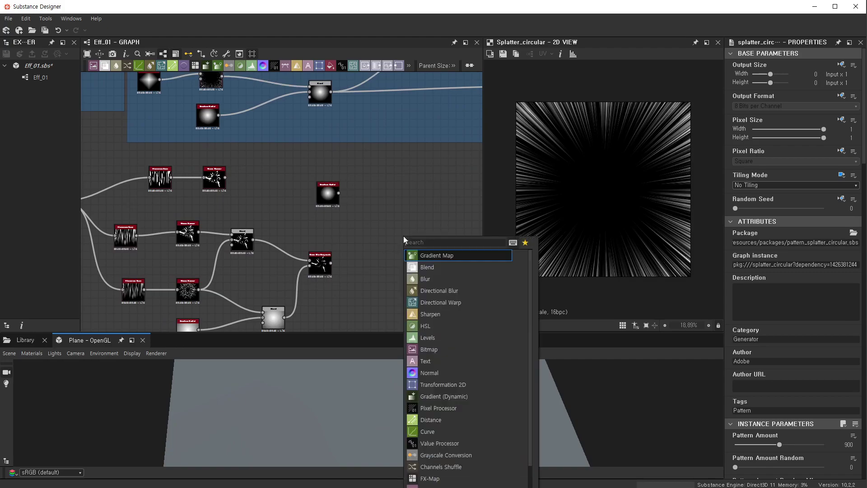
pyautogui.write('pol')
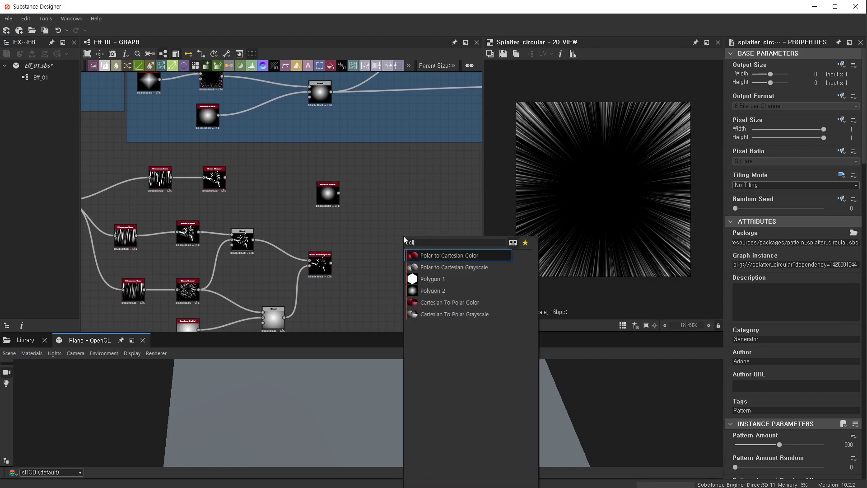
pyautogui.write('y')
# - Add a Polygon 2 node with 4 sides rotated 45 degrees
pyautogui.click(442, 268)
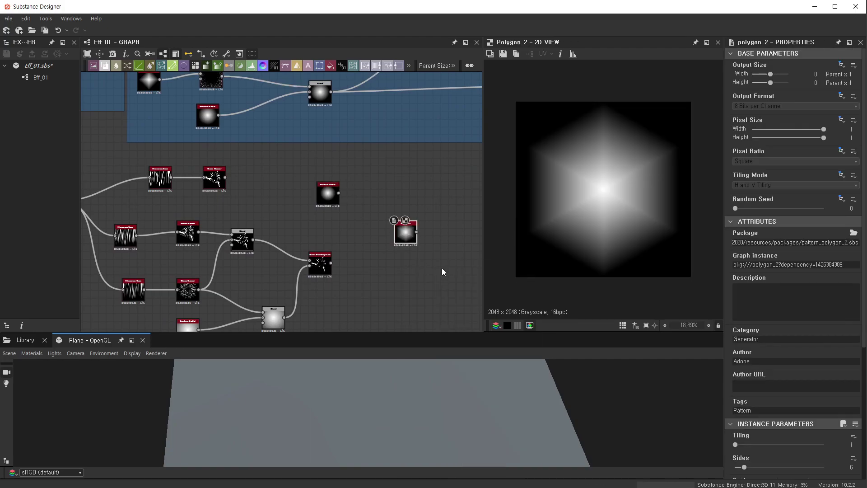
pyautogui.moveTo(407, 243); pyautogui.dragTo(400, 223)
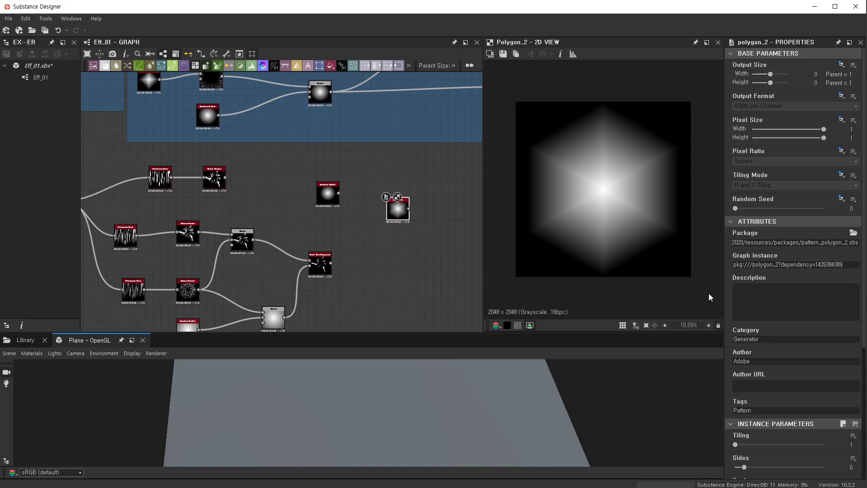
pyautogui.scroll(-3, 740, 352)
pyautogui.moveTo(742, 388); pyautogui.dragTo(739, 389)
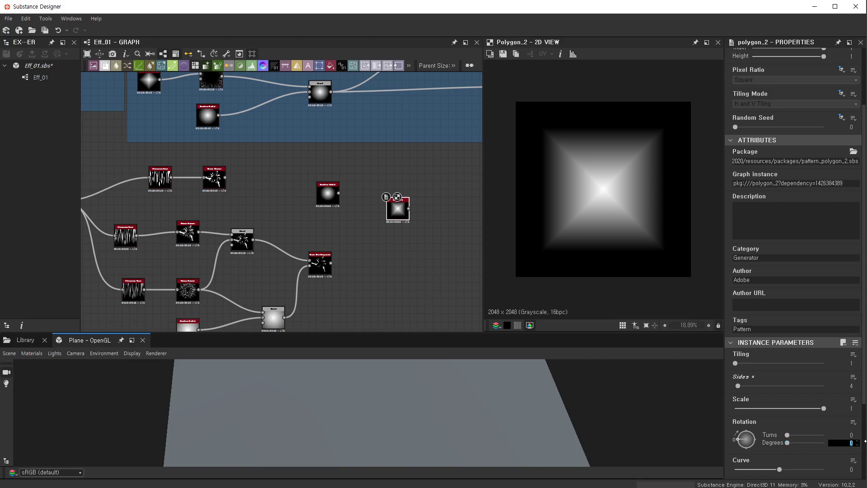
pyautogui.write('45')
pyautogui.press('Return')
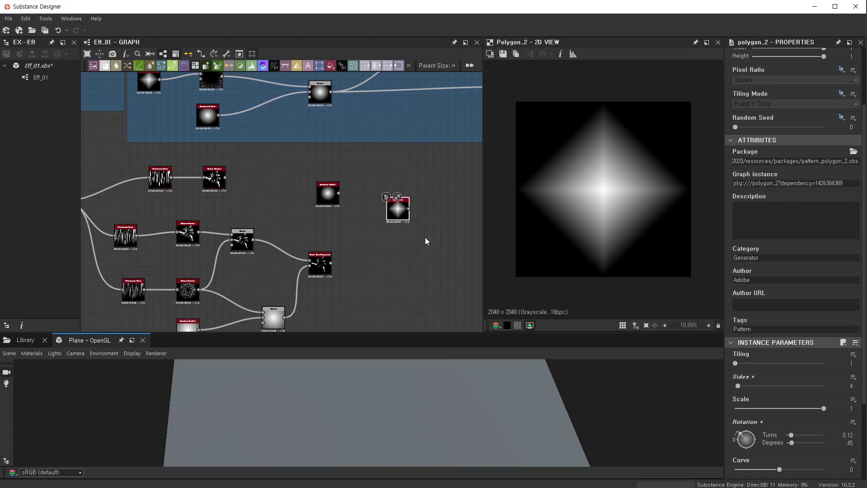
# - Add a Splatter Circular node and connect Polygon 2 into its input
pyautogui.moveTo(457, 213); pyautogui.dragTo(422, 227, button='middle')
pyautogui.press('space')
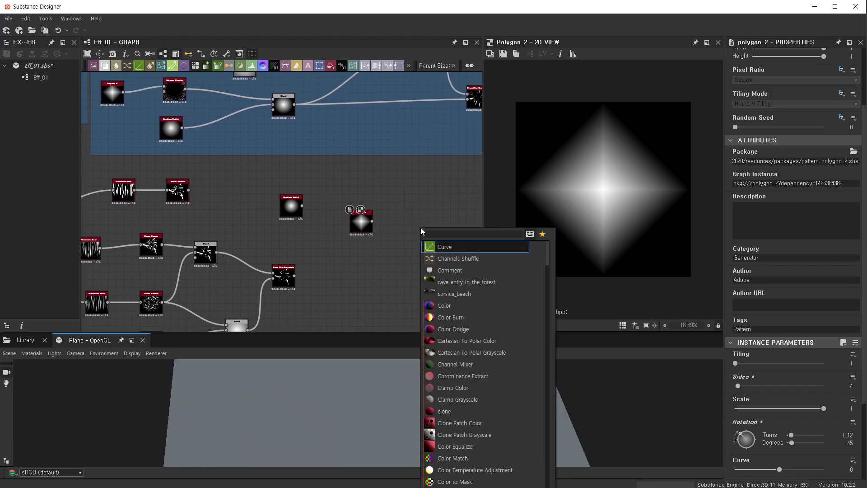
pyautogui.write('cir')
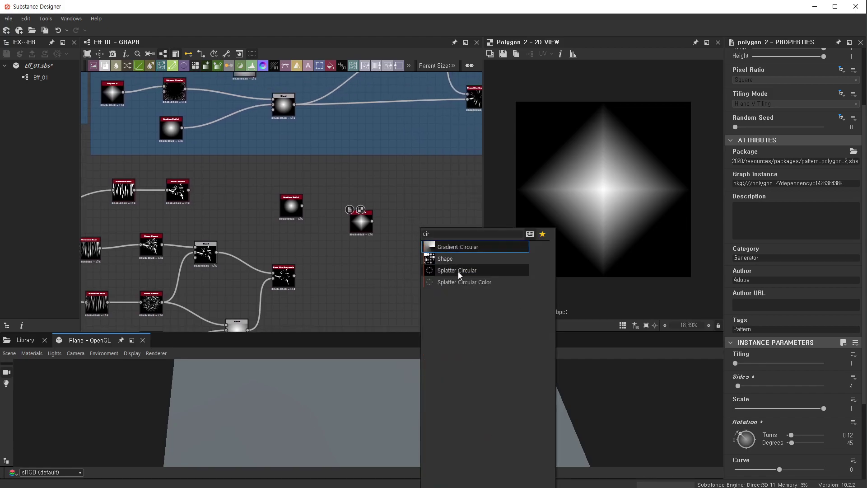
pyautogui.click(458, 272)
pyautogui.scroll(4, 392, 227)
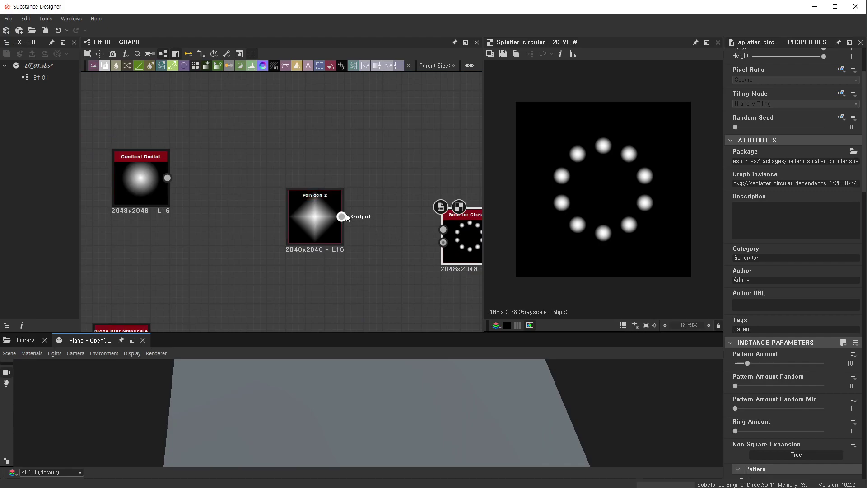
pyautogui.moveTo(433, 234); pyautogui.dragTo(443, 229)
pyautogui.press('f')
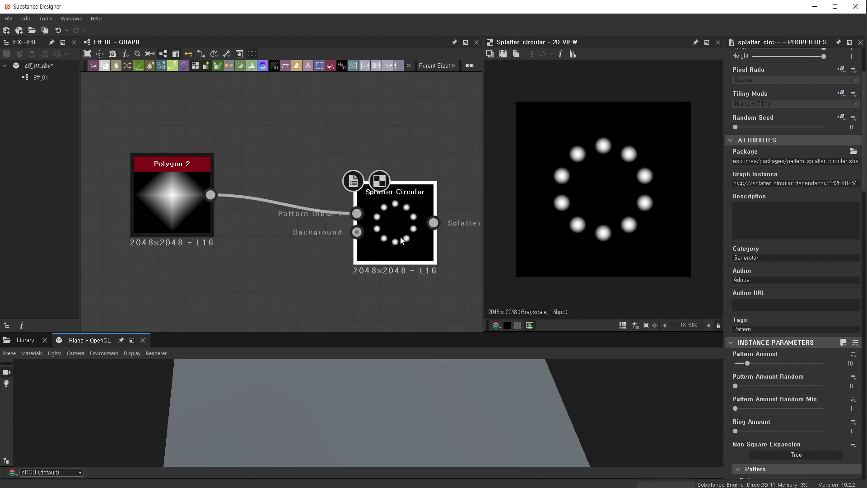
# - Set the Splatter Circular pattern to Image Input
pyautogui.scroll(-2, 804, 318)
pyautogui.scroll(-2, 804, 318)
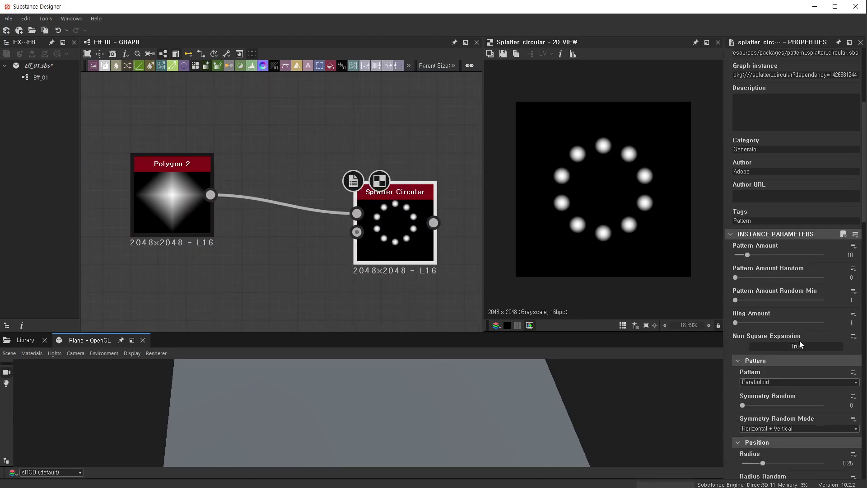
pyautogui.click(764, 382)
pyautogui.click(779, 389)
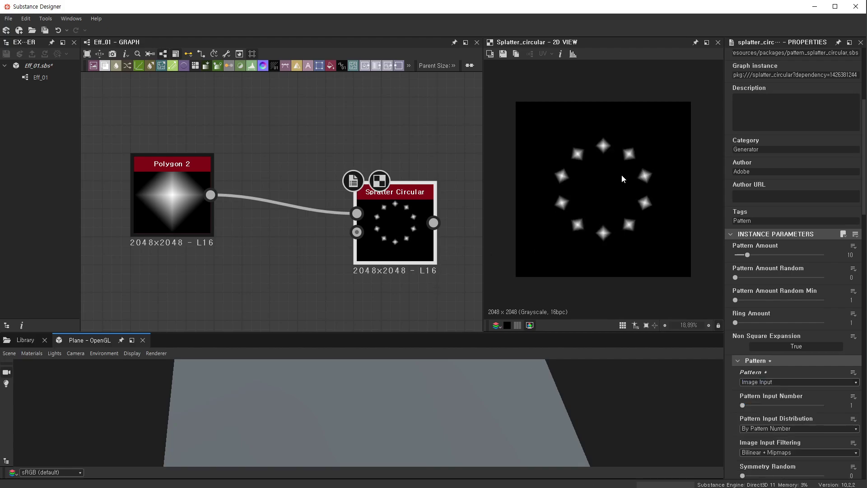
pyautogui.scroll(5, 622, 175)
pyautogui.scroll(-3, 788, 289)
pyautogui.scroll(-3, 791, 289)
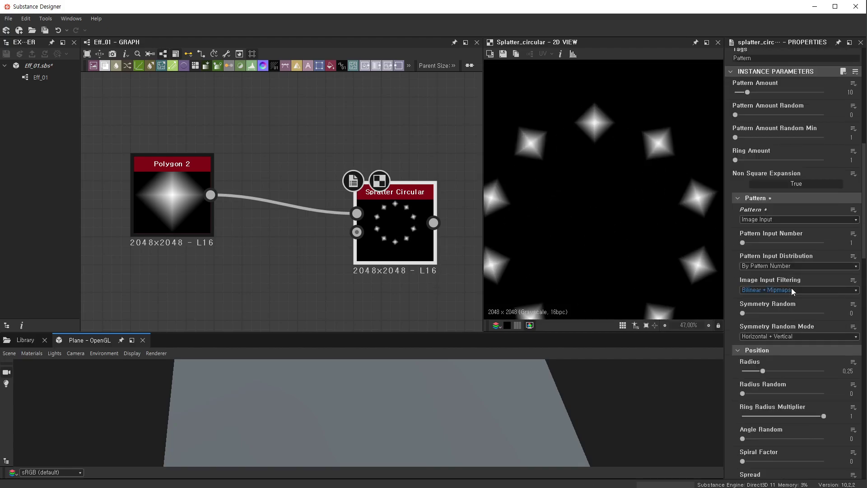
pyautogui.scroll(-3, 806, 355)
pyautogui.scroll(-5, 785, 362)
# - Stretch the splattered shapes into long thin spokes and scale them up to 1.6
pyautogui.moveTo(749, 321)
pyautogui.mouseDown()
pyautogui.moveTo(786, 323)
pyautogui.moveTo(748, 321)
pyautogui.mouseUp()
pyautogui.moveTo(755, 388); pyautogui.dragTo(832, 388)
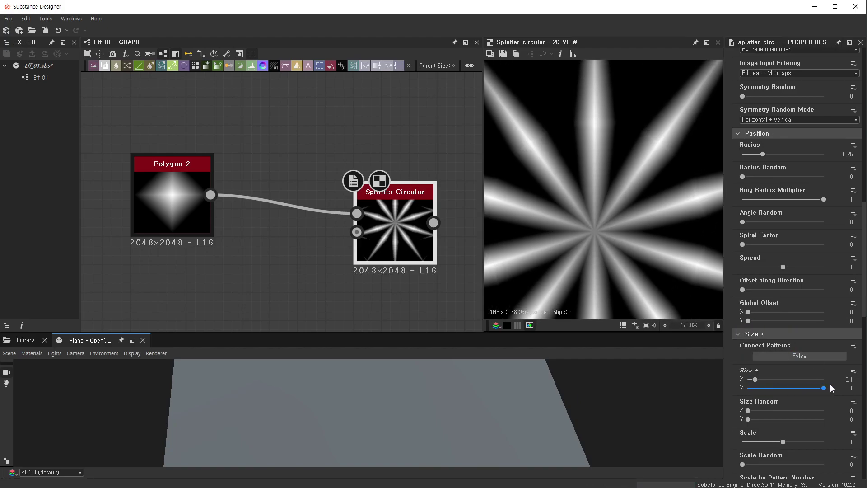
pyautogui.moveTo(759, 384); pyautogui.dragTo(754, 385)
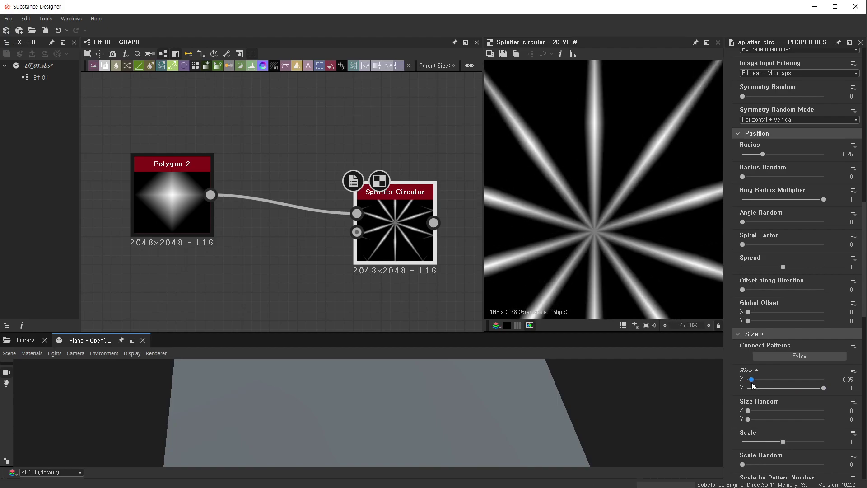
pyautogui.scroll(-5, 633, 239)
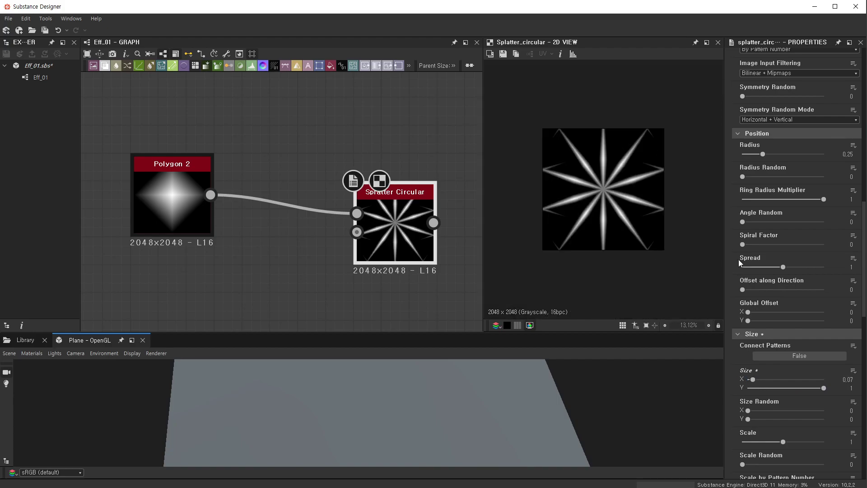
pyautogui.scroll(2, 622, 193)
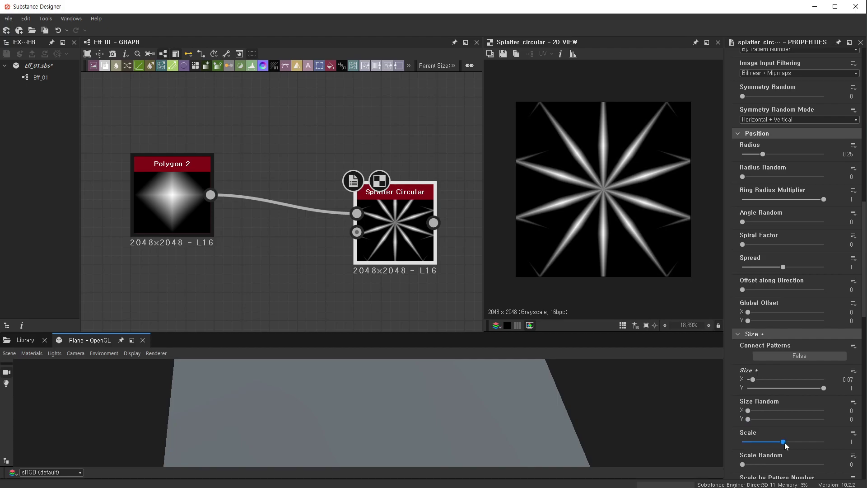
pyautogui.moveTo(785, 443); pyautogui.dragTo(809, 435)
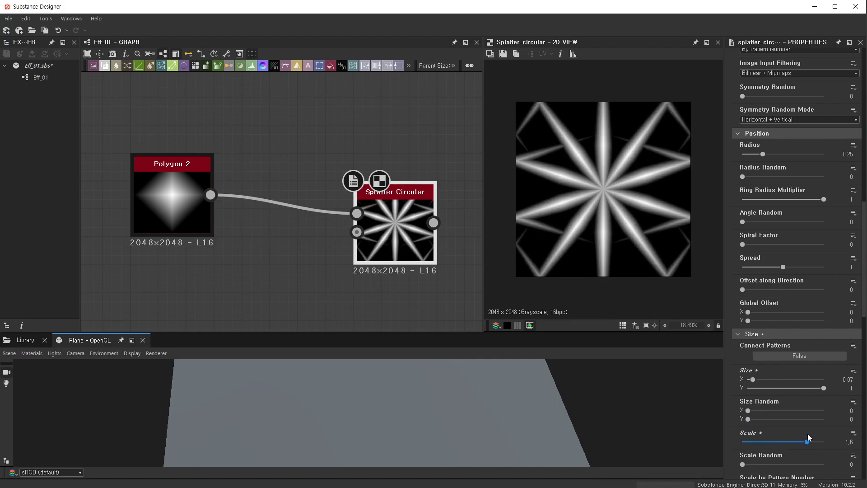
# - Set the Splatter Circular tiling mode to No Tiling, independent of the parent
pyautogui.scroll(2, 794, 252)
pyautogui.scroll(3, 793, 252)
pyautogui.scroll(3, 796, 251)
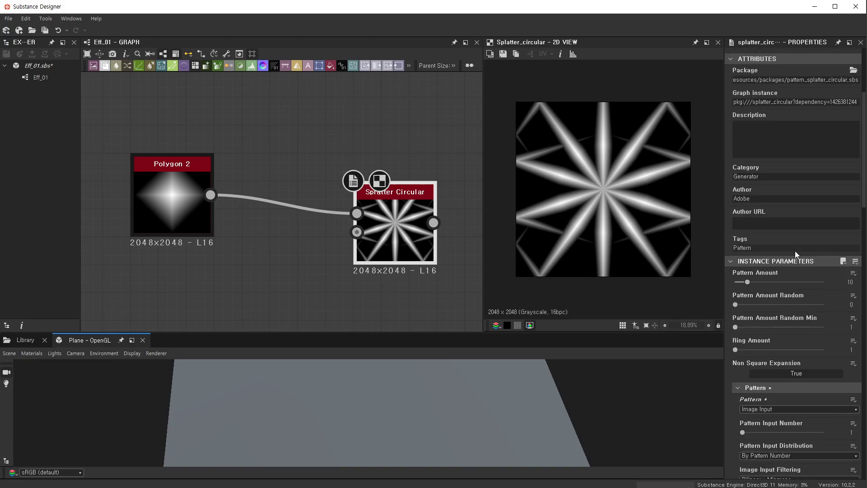
pyautogui.scroll(3, 796, 253)
pyautogui.scroll(1, 795, 253)
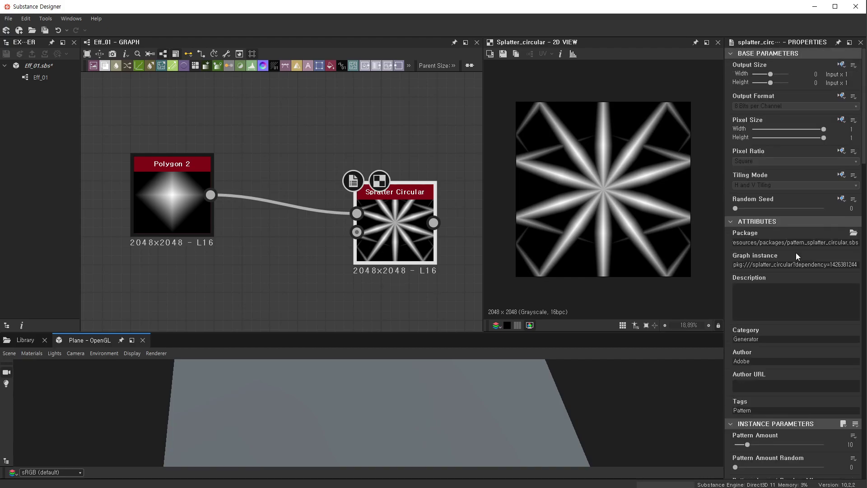
pyautogui.click(841, 176)
pyautogui.click(849, 209)
pyautogui.click(779, 184)
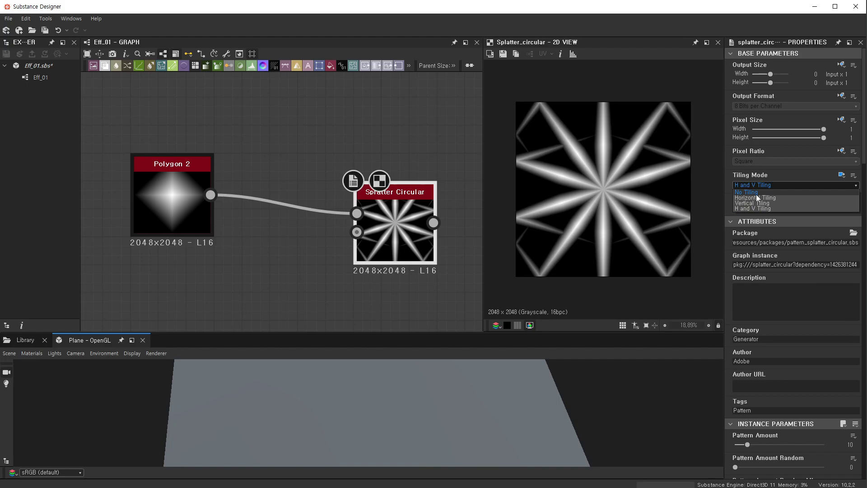
pyautogui.click(756, 195)
pyautogui.scroll(-3, 389, 226)
pyautogui.scroll(-2, 388, 226)
# - Push the Splatter Circular spokes outward and set Pattern Amount to 200
pyautogui.scroll(2, 393, 232)
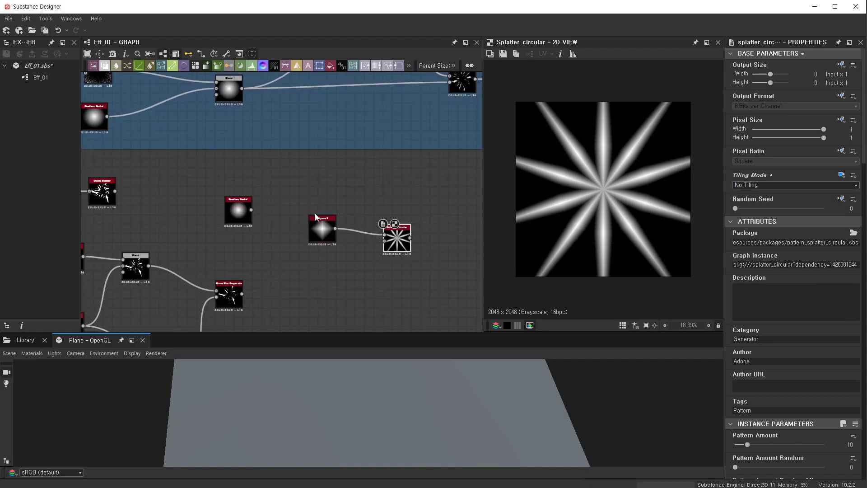
pyautogui.scroll(-3, 754, 249)
pyautogui.scroll(-4, 753, 248)
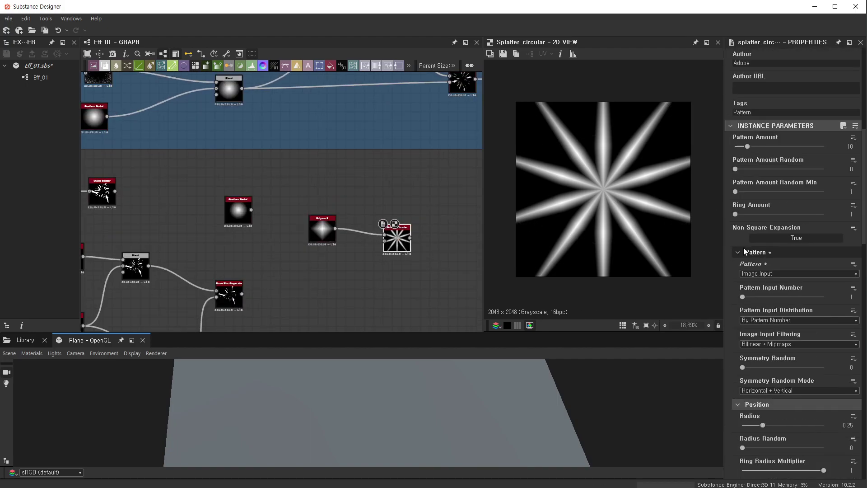
pyautogui.scroll(-4, 753, 248)
pyautogui.moveTo(764, 317); pyautogui.dragTo(829, 319)
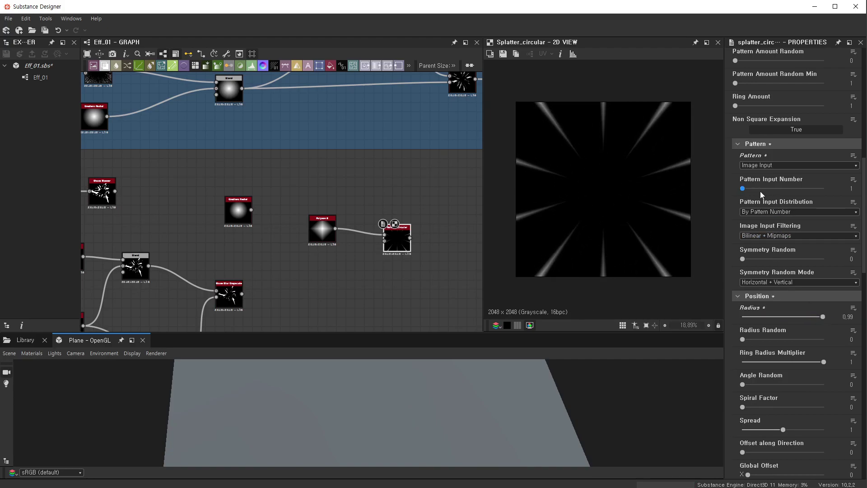
pyautogui.scroll(-1, 816, 332)
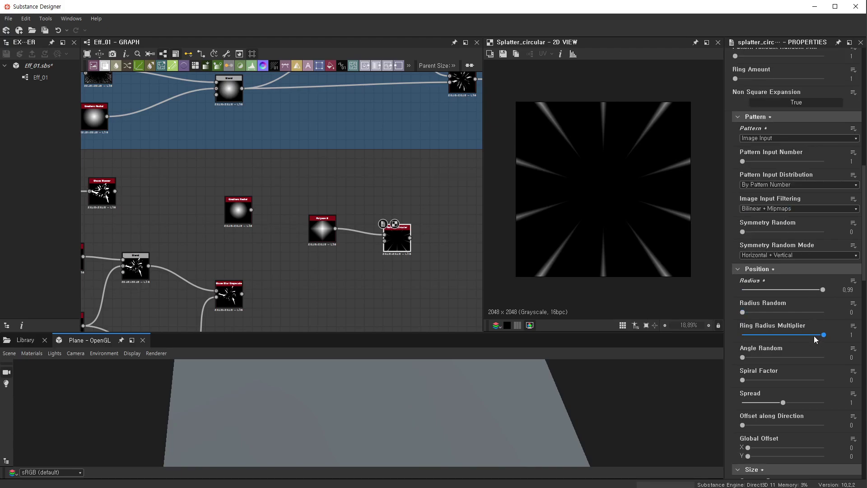
pyautogui.scroll(1, 804, 335)
pyautogui.scroll(4, 802, 319)
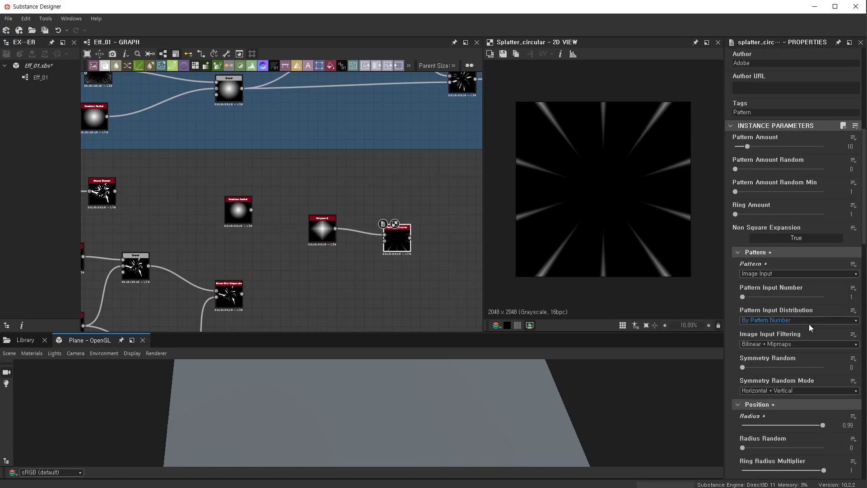
pyautogui.scroll(1, 809, 324)
pyautogui.moveTo(754, 175); pyautogui.dragTo(844, 176)
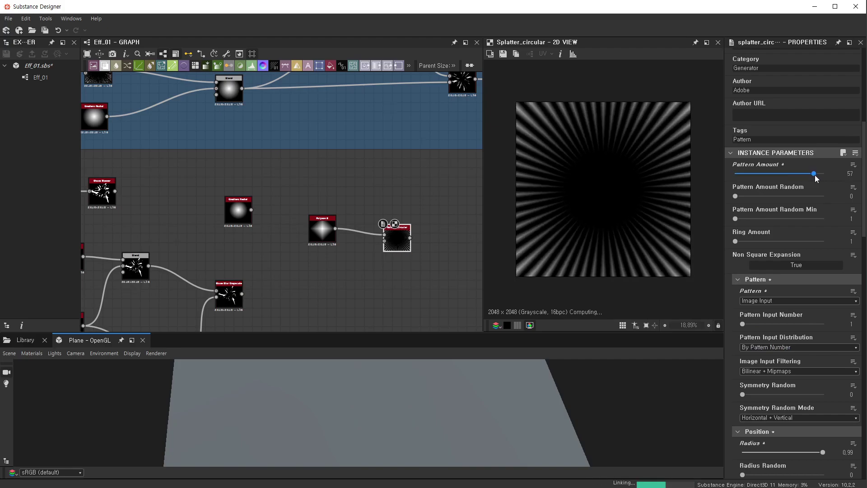
pyautogui.doubleClick(844, 175)
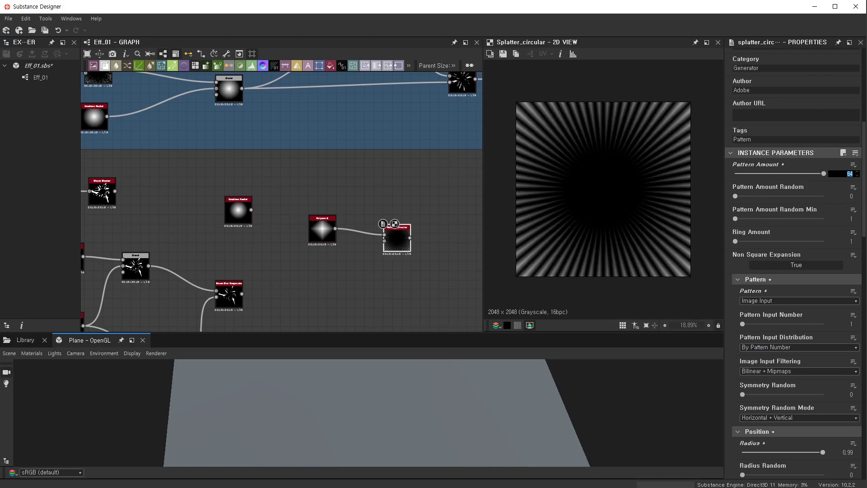
pyautogui.write('200')
pyautogui.press('Return')
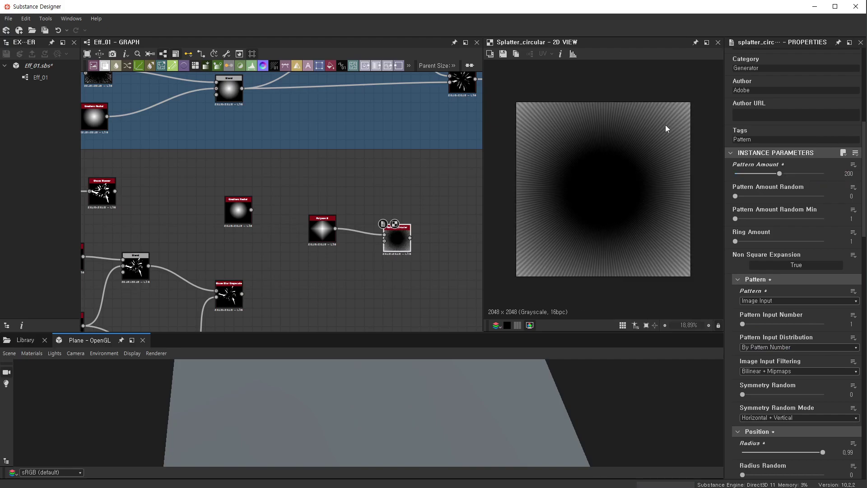
# - Randomize the splatter streaks, bringing Scale Random to 0.55, and adjust another parameter
pyautogui.scroll(3, 669, 126)
pyautogui.scroll(2, 674, 125)
pyautogui.scroll(-2, 832, 212)
pyautogui.scroll(-4, 773, 202)
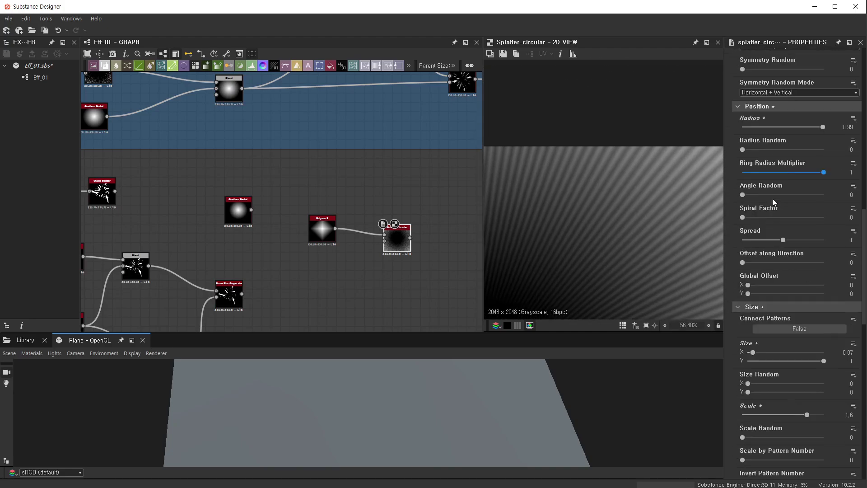
pyautogui.scroll(-2, 773, 202)
pyautogui.scroll(-3, 772, 203)
pyautogui.scroll(-1, 772, 204)
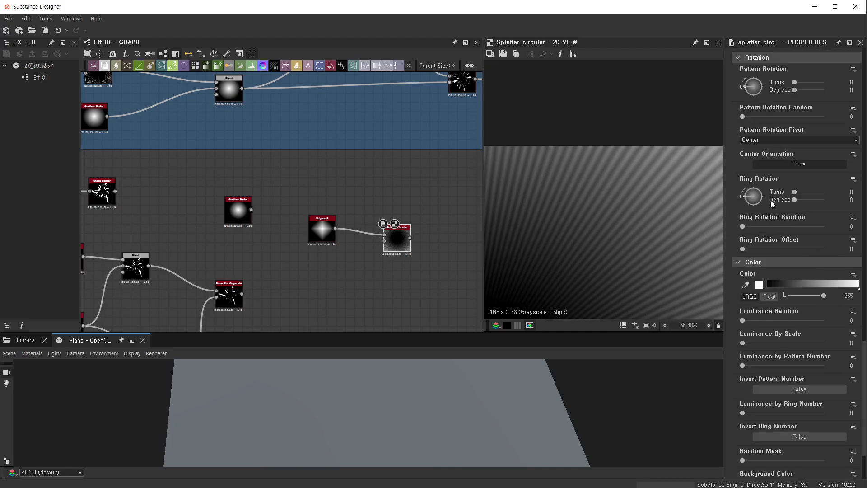
pyautogui.scroll(-2, 772, 204)
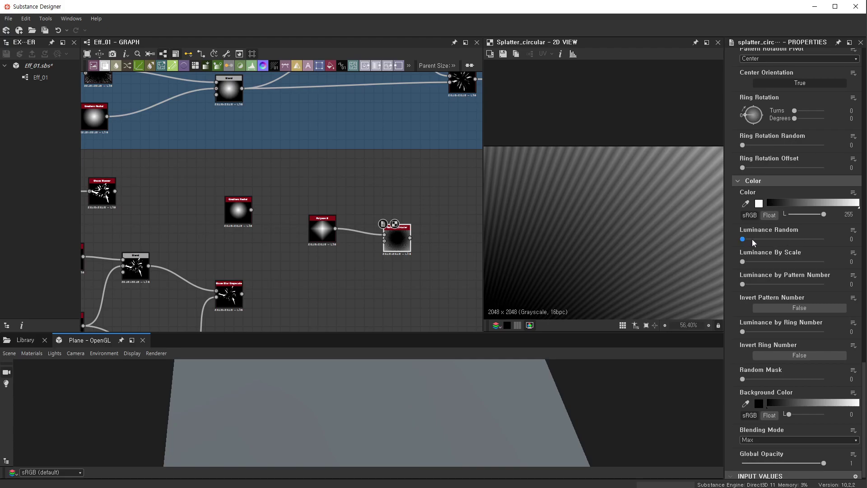
pyautogui.moveTo(752, 239); pyautogui.dragTo(853, 243)
pyautogui.scroll(-5, 600, 229)
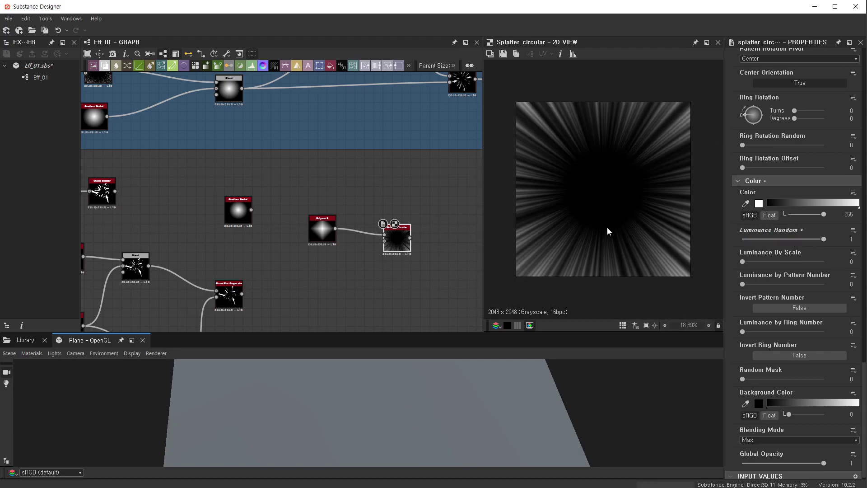
pyautogui.scroll(3, 657, 212)
pyautogui.scroll(2, 582, 185)
pyautogui.scroll(2, 799, 208)
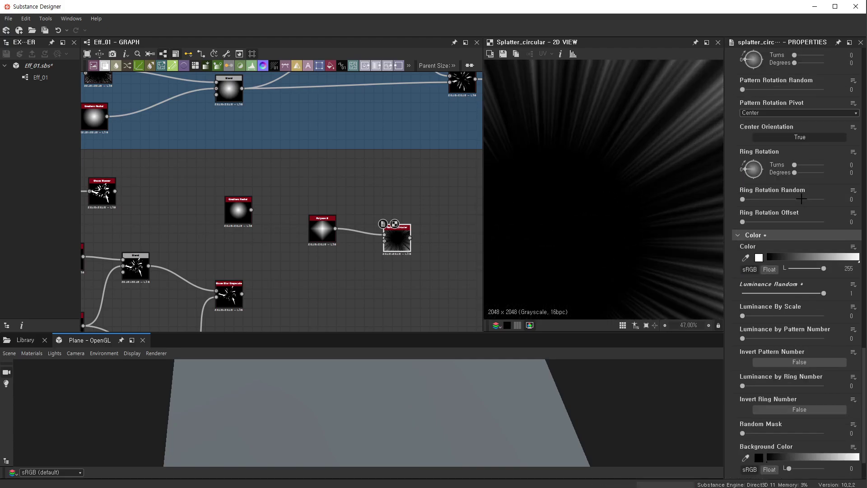
pyautogui.scroll(2, 800, 208)
pyautogui.scroll(2, 800, 202)
pyautogui.scroll(1, 799, 201)
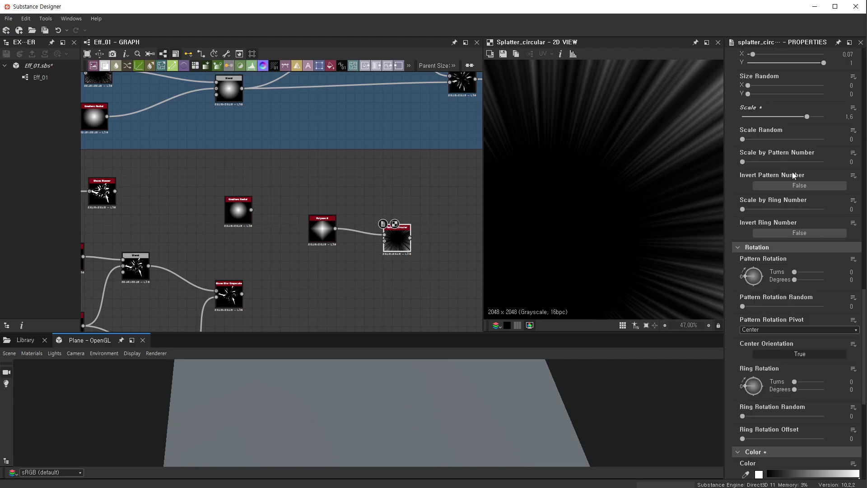
pyautogui.moveTo(743, 139); pyautogui.dragTo(786, 139)
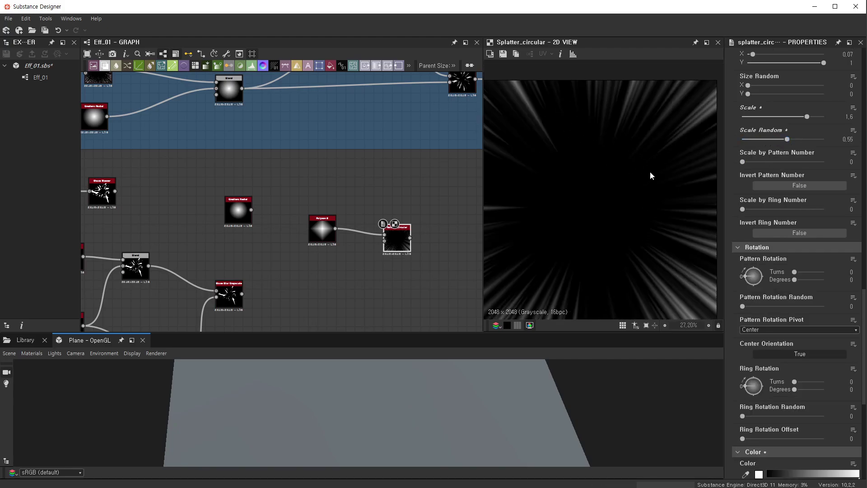
# - Shrink the splatter Radius to 0.92 and raise Pattern Amount to 399
pyautogui.scroll(-6, 651, 174)
pyautogui.scroll(3, 593, 154)
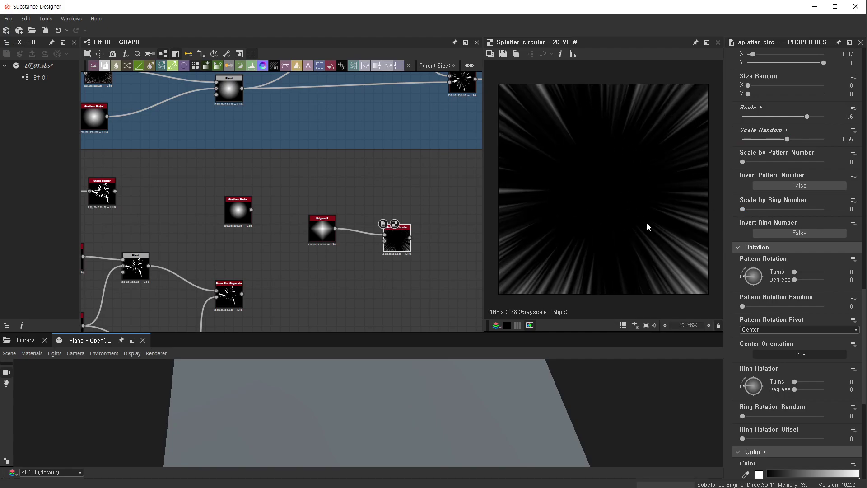
pyautogui.scroll(1, 647, 222)
pyautogui.scroll(-3, 647, 221)
pyautogui.scroll(-3, 766, 301)
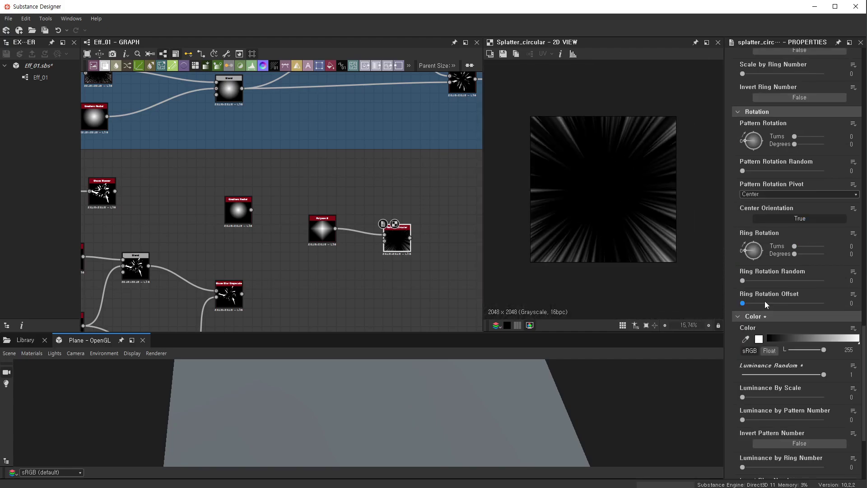
pyautogui.scroll(2, 829, 283)
pyautogui.scroll(4, 827, 285)
pyautogui.scroll(1, 830, 284)
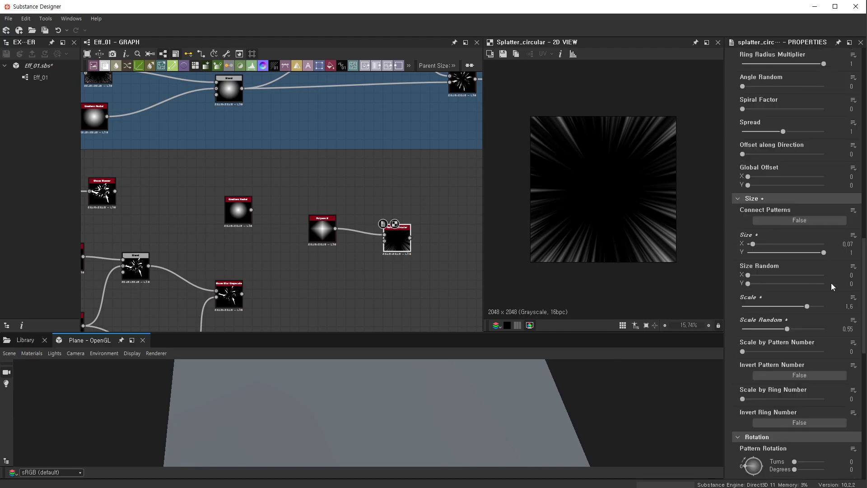
pyautogui.scroll(1, 831, 283)
pyautogui.scroll(2, 833, 282)
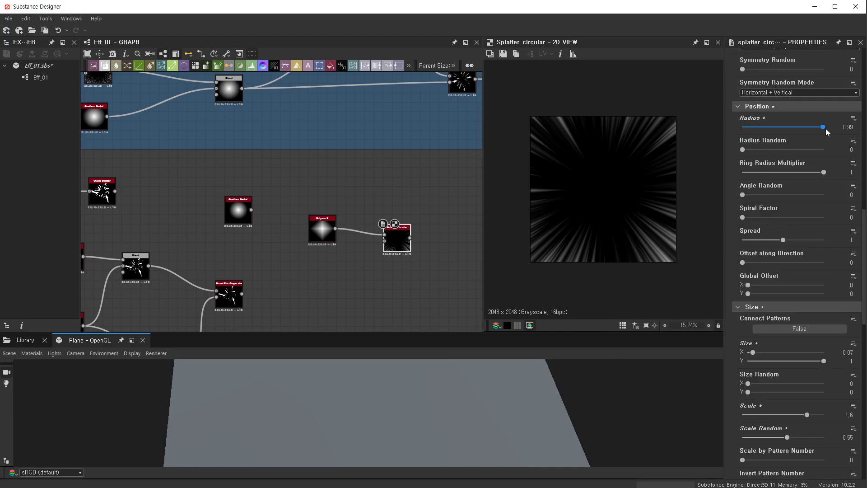
pyautogui.moveTo(826, 128); pyautogui.dragTo(817, 132)
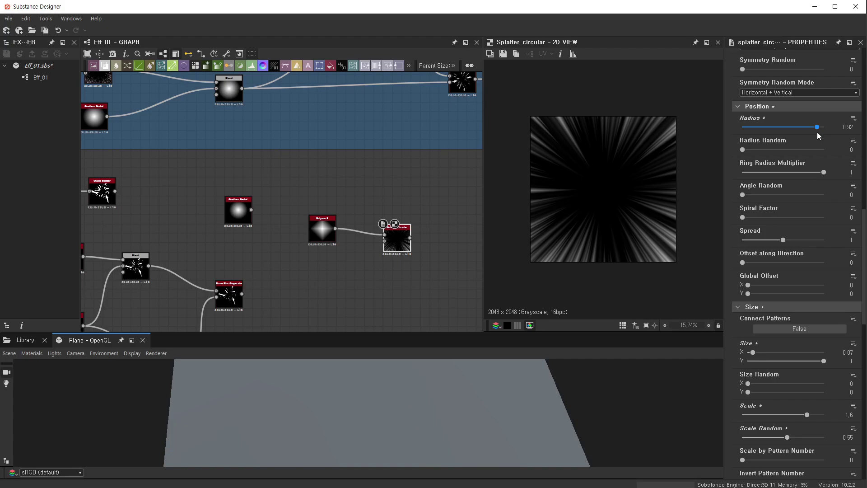
pyautogui.scroll(2, 782, 213)
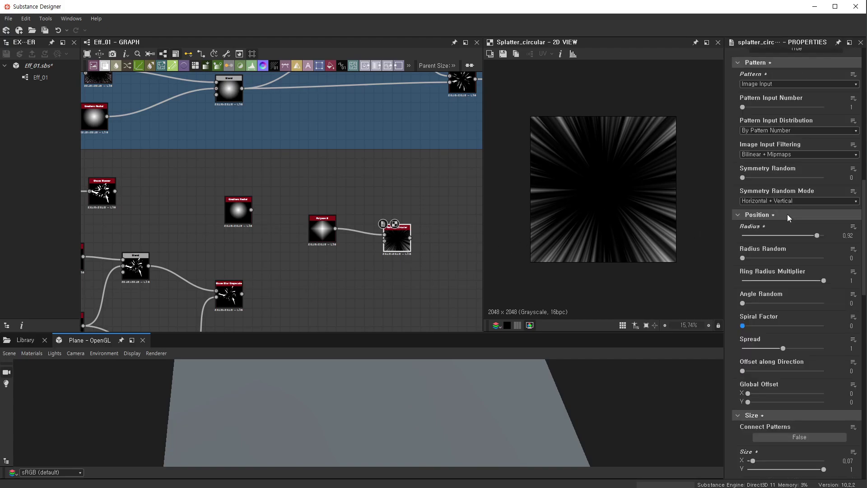
pyautogui.scroll(1, 787, 214)
pyautogui.scroll(2, 788, 214)
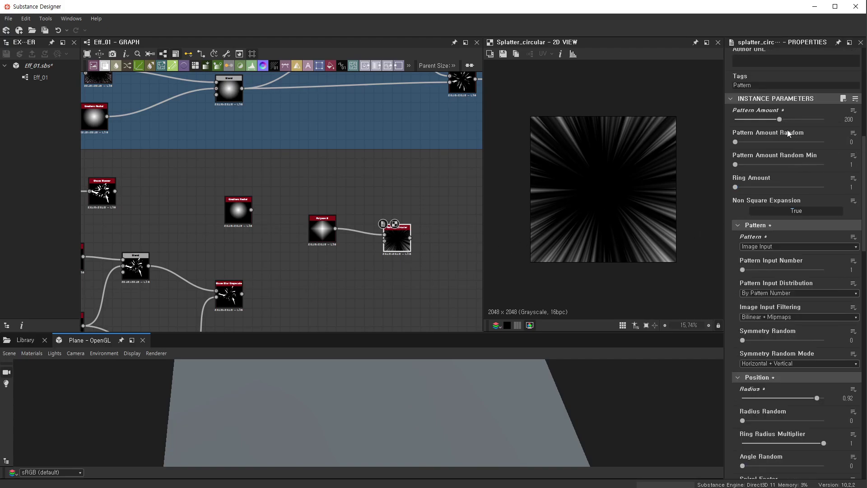
pyautogui.moveTo(780, 119); pyautogui.dragTo(838, 121)
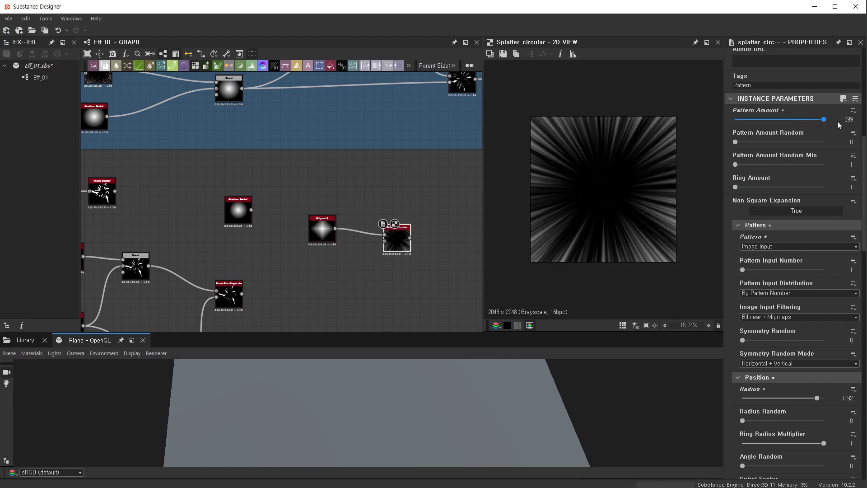
pyautogui.scroll(2, 630, 129)
pyautogui.scroll(-3, 662, 147)
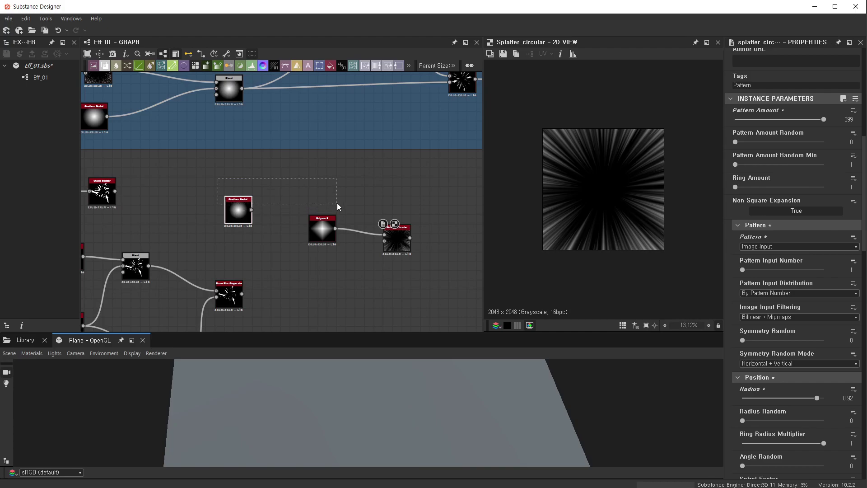
# - Move the Polygon and Splatter nodes left and widen the Gradient Radial falloff
pyautogui.moveTo(286, 213)
pyautogui.mouseDown()
pyautogui.moveTo(416, 252)
pyautogui.moveTo(256, 251)
pyautogui.mouseUp()
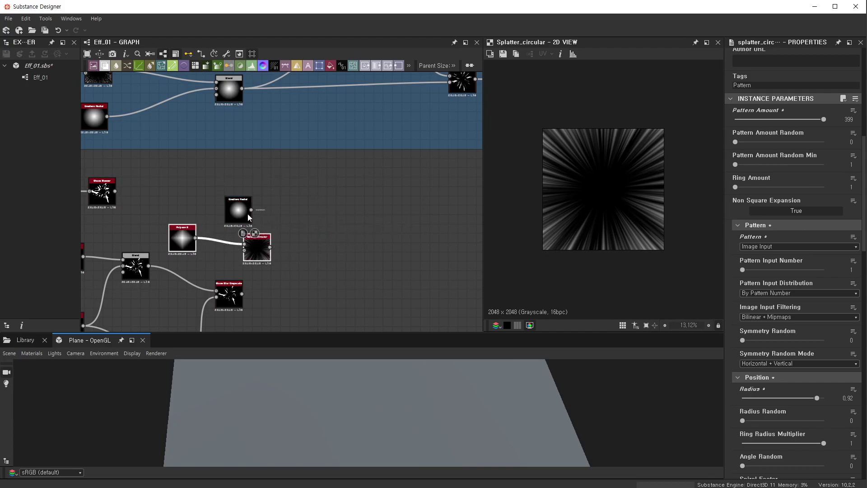
pyautogui.moveTo(238, 210); pyautogui.dragTo(256, 201)
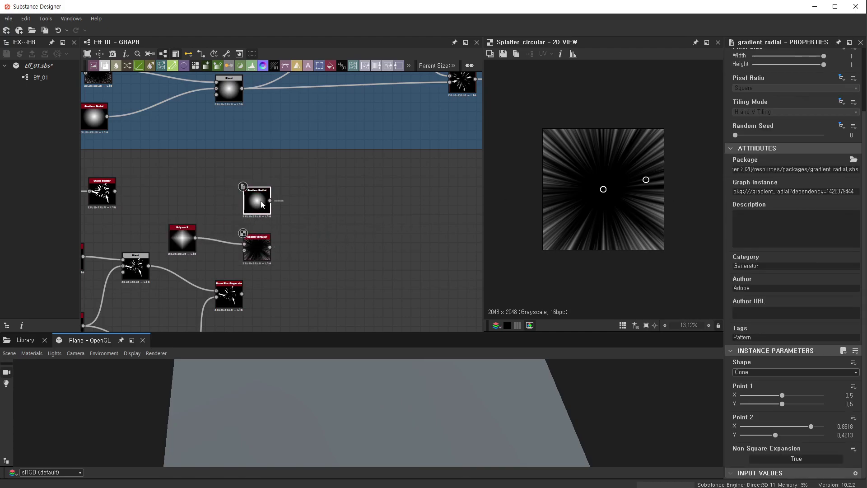
pyautogui.doubleClick(262, 204)
pyautogui.moveTo(646, 180)
pyautogui.mouseDown()
pyautogui.moveTo(682, 136)
pyautogui.moveTo(670, 147)
pyautogui.mouseUp()
# - Add a Blend node to the graph via the 'blen' node search
pyautogui.press('space')
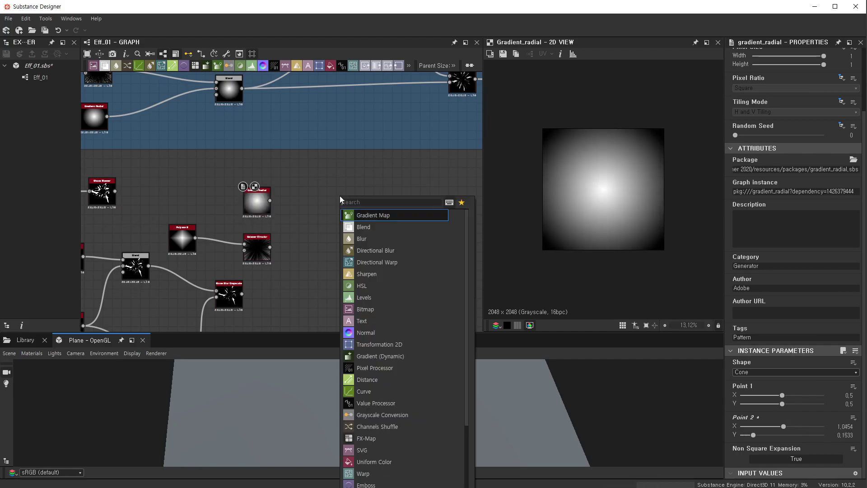
pyautogui.write('blen')
pyautogui.click(349, 215)
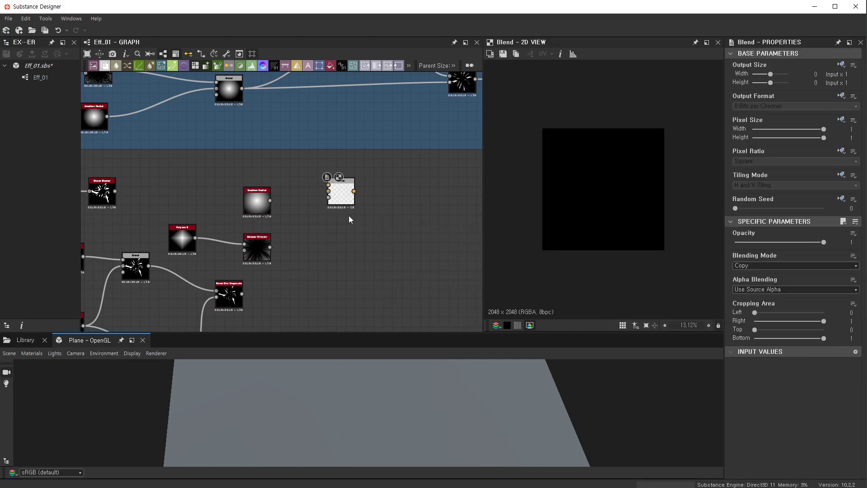
pyautogui.scroll(-3, 348, 213)
# - Arrange the splatter, Gradient Radial and new Blend nodes side by side
pyautogui.scroll(3, 239, 260)
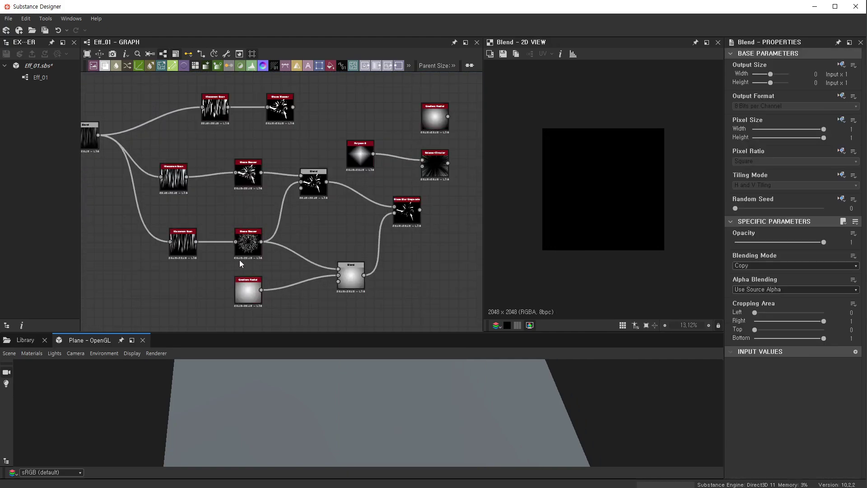
pyautogui.scroll(4, 251, 235)
pyautogui.click(253, 228)
pyautogui.scroll(-2, 438, 201)
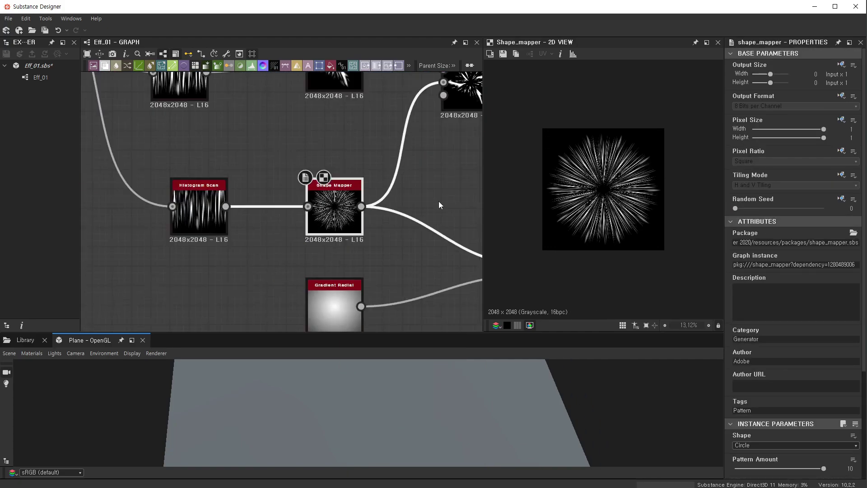
pyautogui.scroll(-2, 438, 201)
pyautogui.moveTo(378, 255)
pyautogui.mouseDown(button='middle')
pyautogui.moveTo(329, 253)
pyautogui.moveTo(328, 220)
pyautogui.mouseUp(button='middle')
pyautogui.moveTo(435, 124)
pyautogui.mouseDown()
pyautogui.moveTo(434, 164)
pyautogui.moveTo(416, 178)
pyautogui.mouseUp()
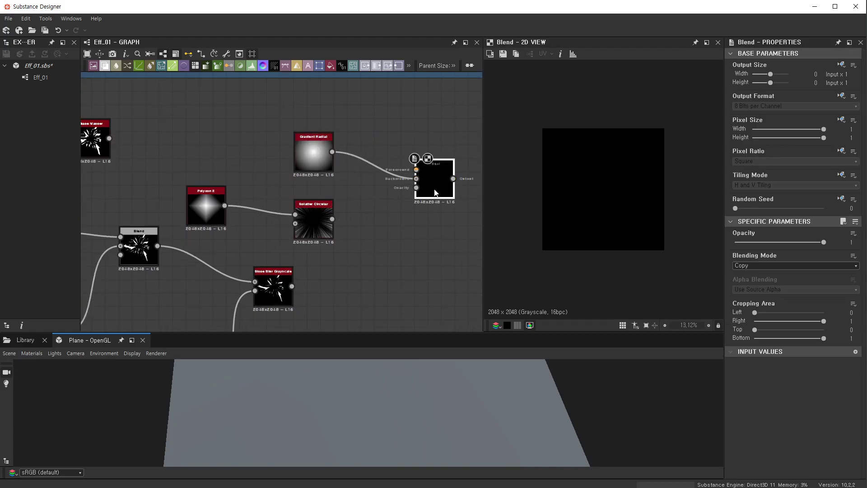
# - Feed Gradient Radial and Splatter Circular into the Blend and set Blending Mode to Subtract
pyautogui.moveTo(333, 219); pyautogui.dragTo(423, 168)
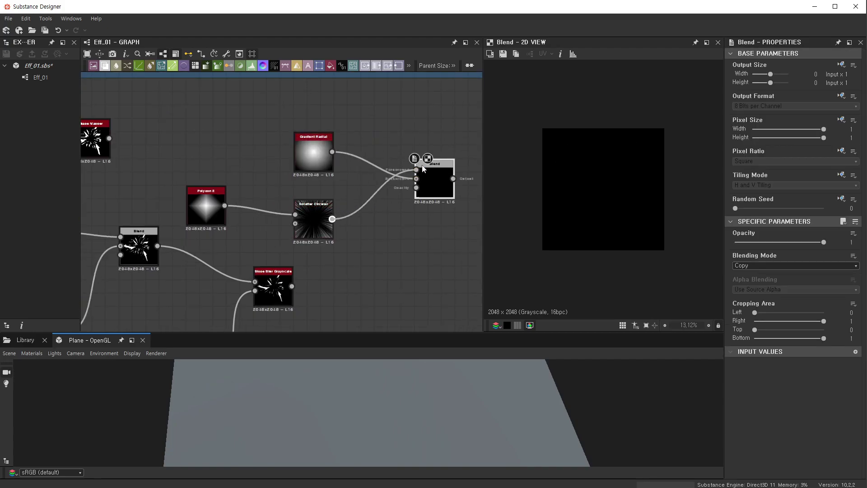
pyautogui.click(764, 265)
pyautogui.click(762, 283)
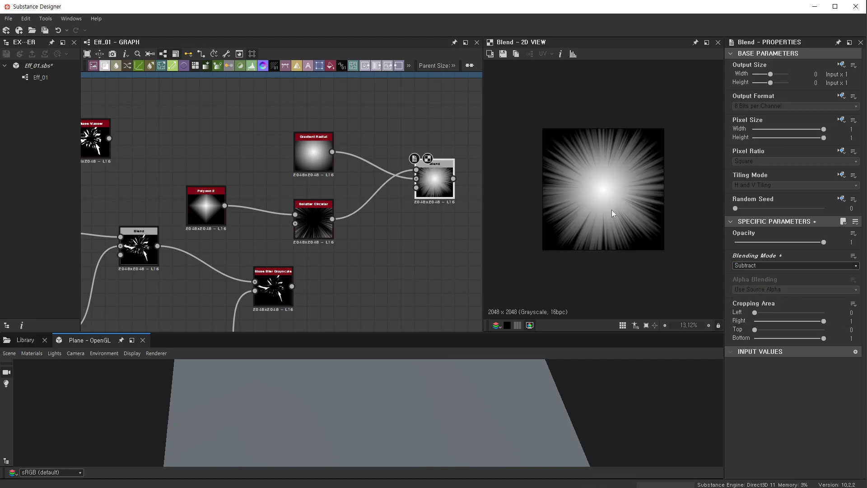
pyautogui.scroll(5, 612, 210)
pyautogui.scroll(-4, 641, 146)
pyautogui.scroll(-2, 453, 228)
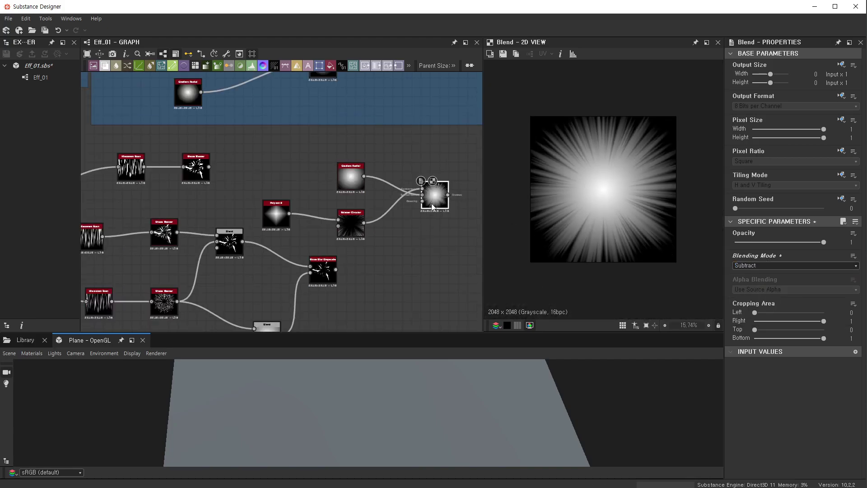
# - Rearrange the gradient-splatter group, Slope Blur and Blend nodes in the graph
pyautogui.scroll(-2, 343, 218)
pyautogui.scroll(-1, 344, 218)
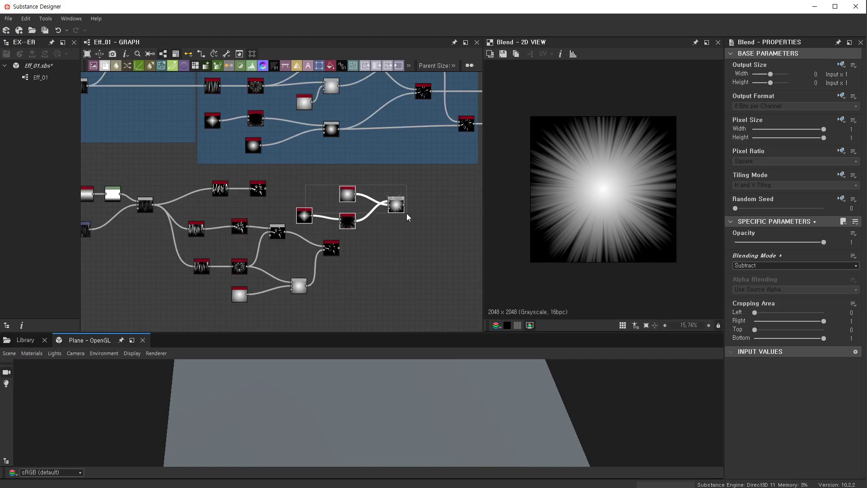
pyautogui.moveTo(397, 208); pyautogui.dragTo(333, 315)
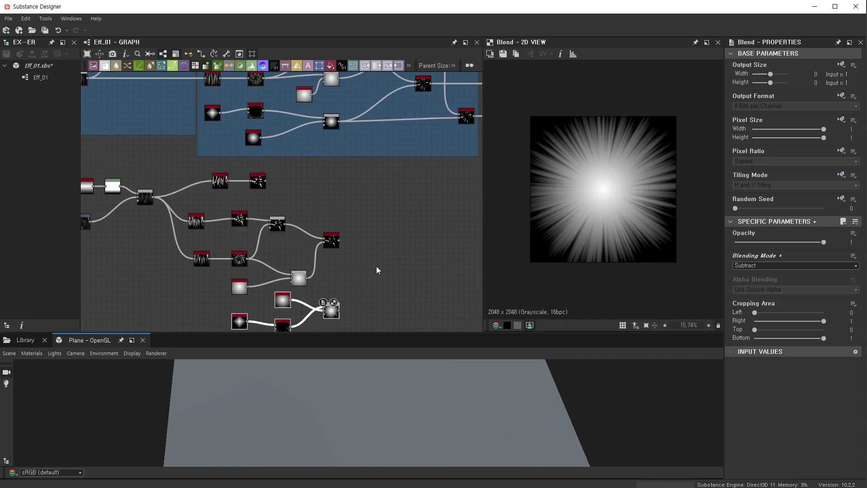
pyautogui.doubleClick(332, 240)
pyautogui.scroll(2, 309, 250)
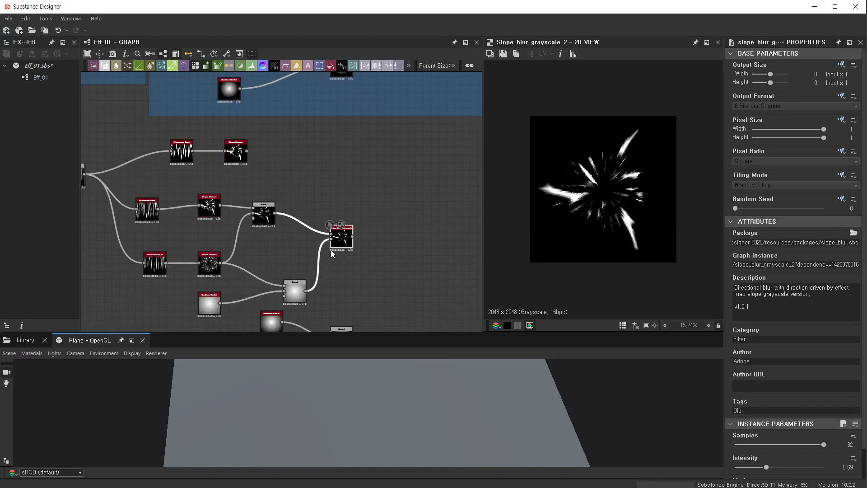
pyautogui.moveTo(343, 244); pyautogui.dragTo(406, 197)
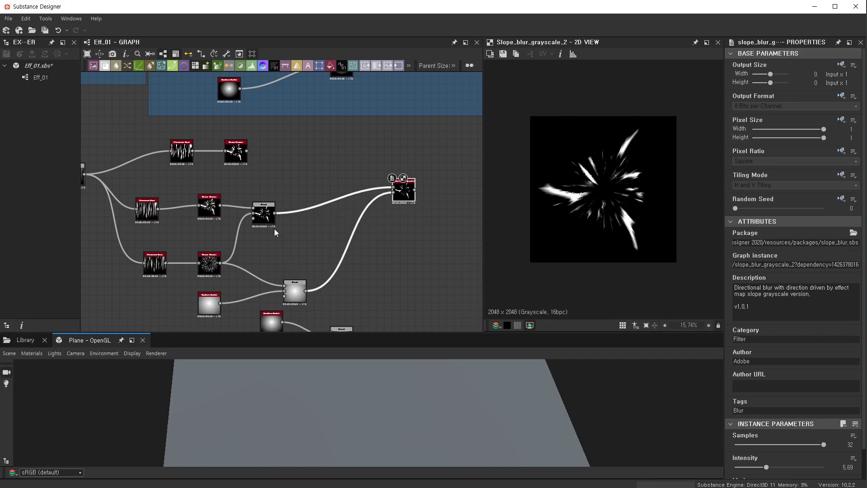
pyautogui.moveTo(267, 217); pyautogui.dragTo(305, 240)
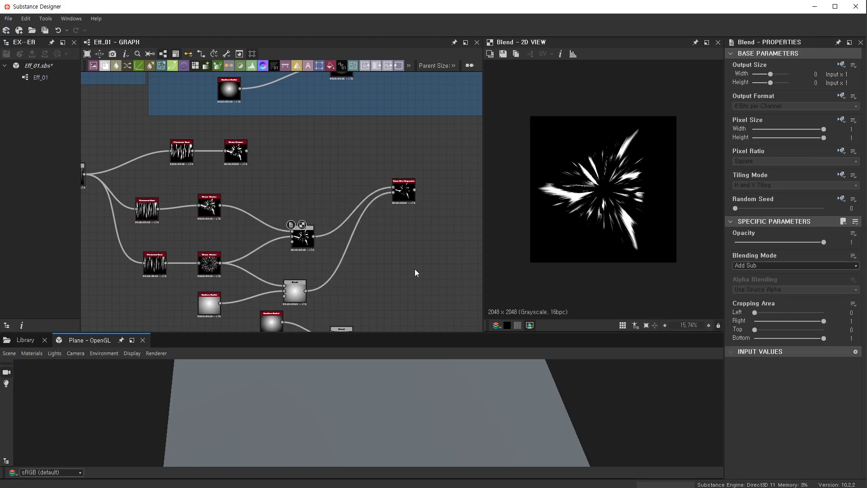
# - Add a Slope Blur Grayscale node via 'slop' and duplicate it with Ctrl+D
pyautogui.press('space')
pyautogui.write('slop')
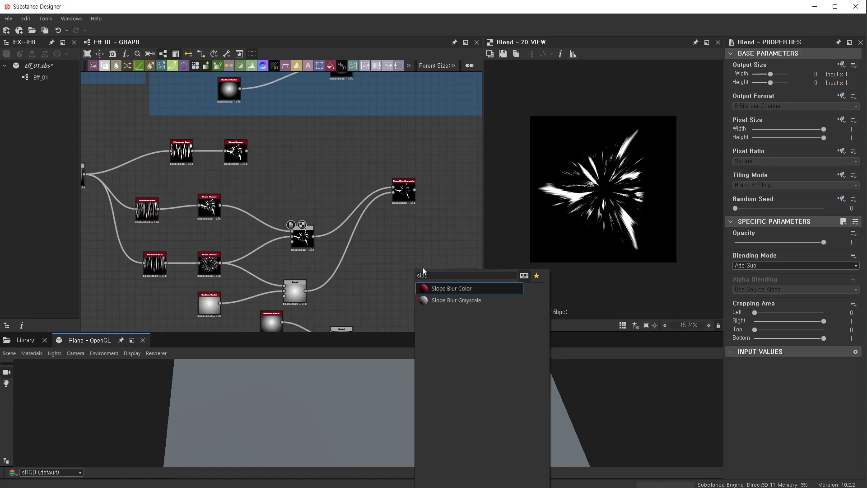
pyautogui.click(431, 300)
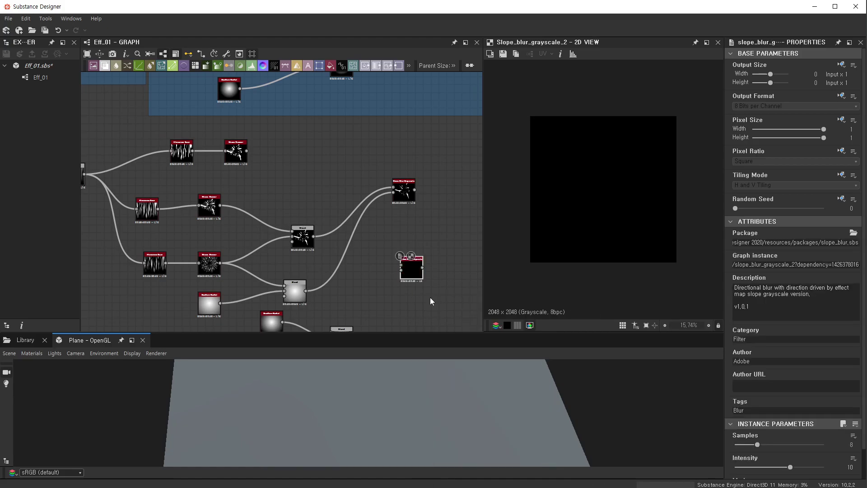
pyautogui.scroll(3, 407, 226)
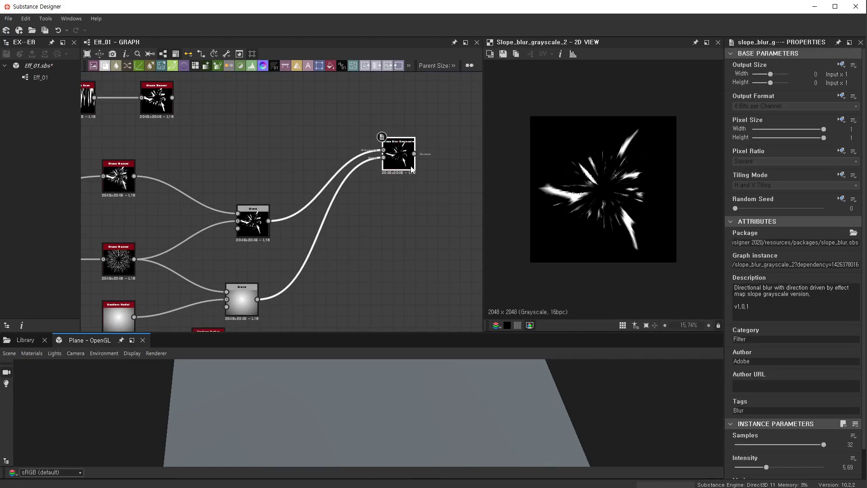
pyautogui.hotkey('ctrl', 'd')
pyautogui.click(368, 270)
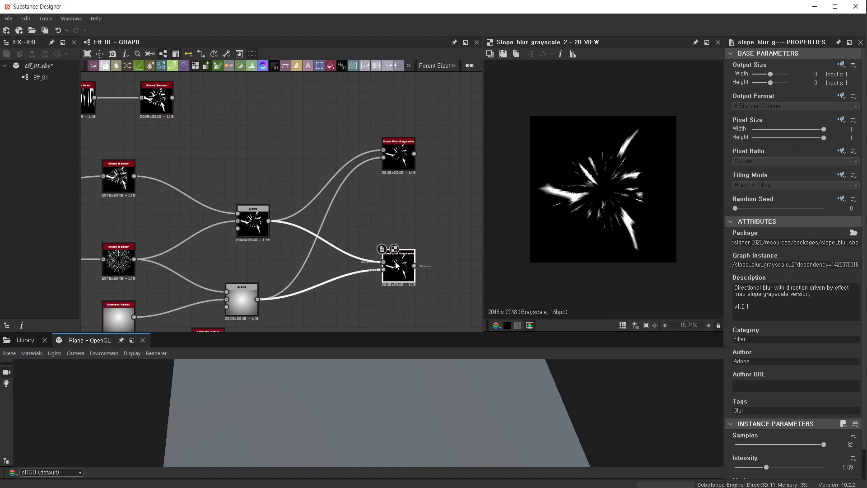
# - Move the new Slope Blur lower and wire the lower Blend into its slope input
pyautogui.scroll(-2, 413, 158)
pyautogui.scroll(2, 355, 226)
pyautogui.click(252, 137)
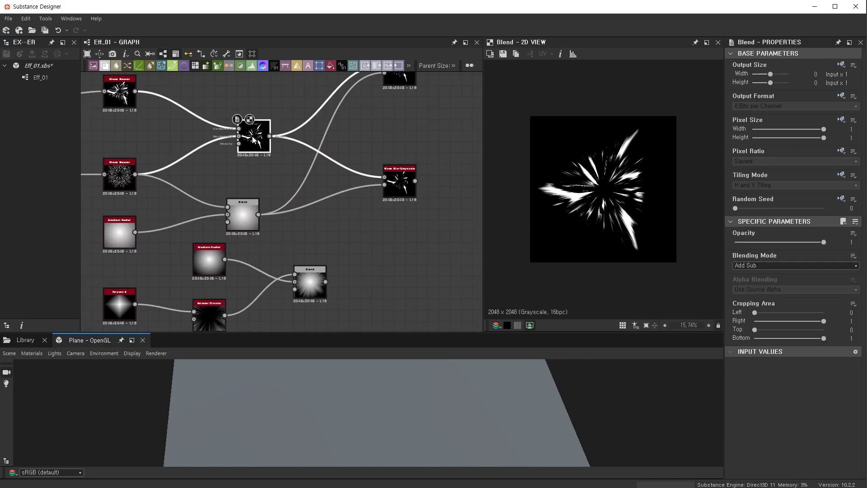
pyautogui.moveTo(397, 183); pyautogui.dragTo(403, 224)
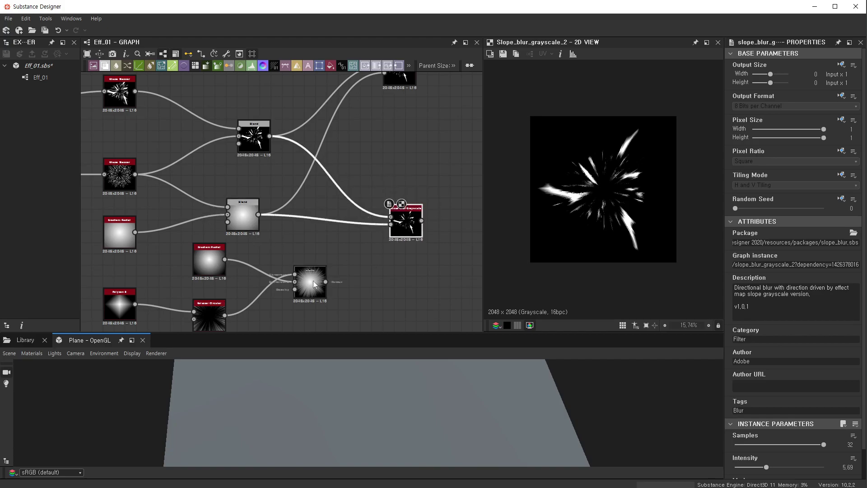
pyautogui.moveTo(325, 282); pyautogui.dragTo(390, 224)
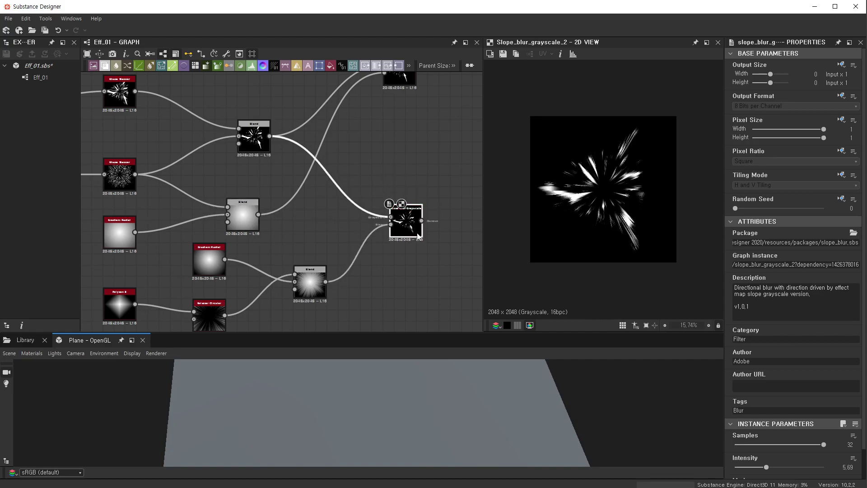
# - Compare the Slope Blur Grayscale and upper Blend outputs in the 2D preview
pyautogui.click(407, 86)
pyautogui.scroll(5, 608, 203)
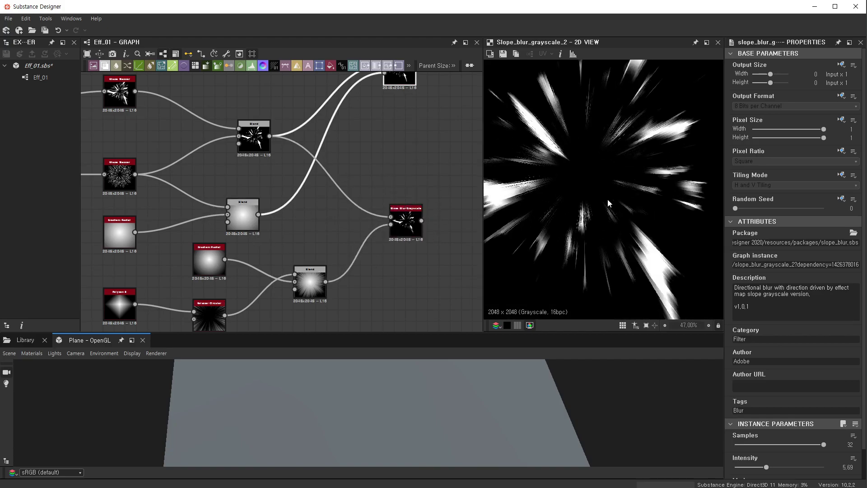
pyautogui.click(408, 226)
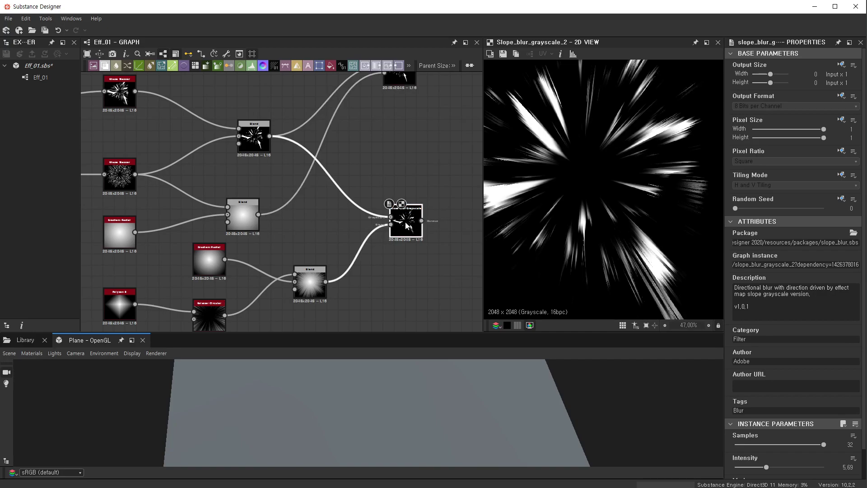
pyautogui.click(254, 138)
pyautogui.click(406, 229)
pyautogui.scroll(2, 622, 234)
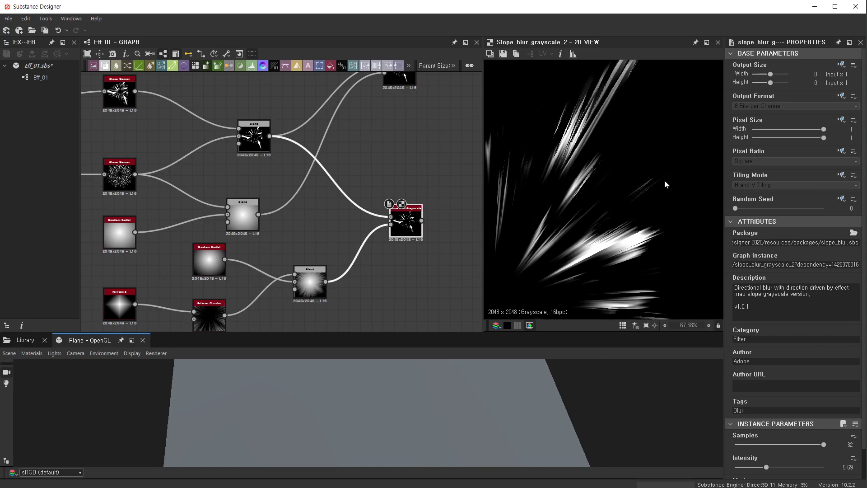
pyautogui.scroll(3, 587, 190)
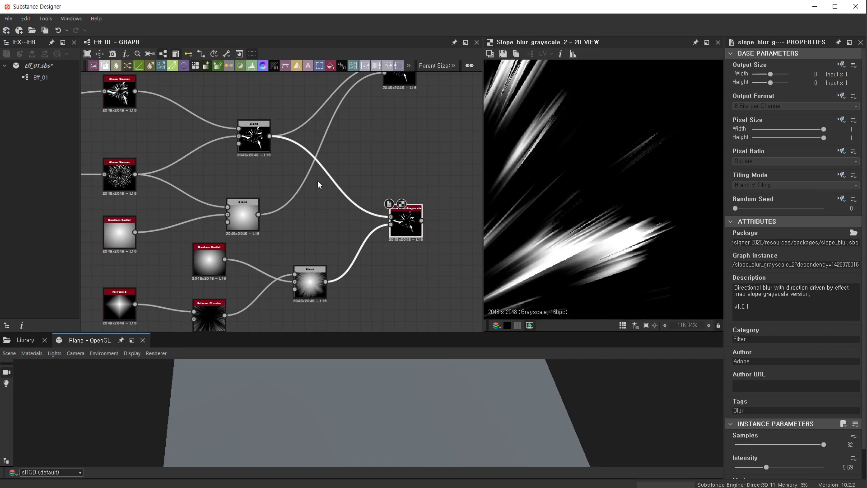
pyautogui.click(254, 137)
pyautogui.click(406, 223)
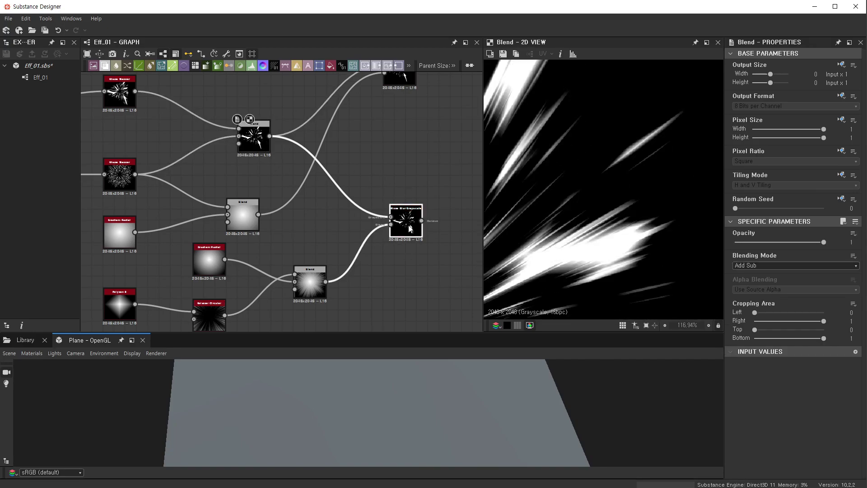
pyautogui.scroll(2, 378, 268)
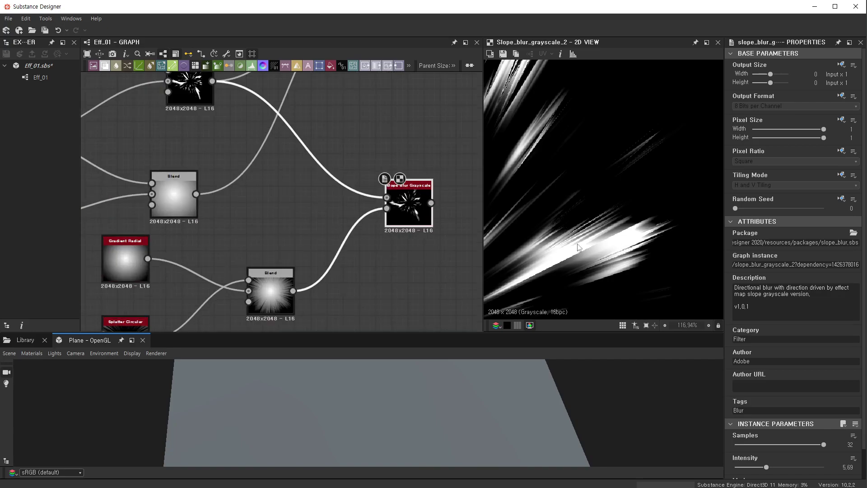
pyautogui.scroll(-2, 620, 235)
pyautogui.scroll(-2, 620, 235)
pyautogui.scroll(-2, 656, 230)
pyautogui.scroll(1, 656, 230)
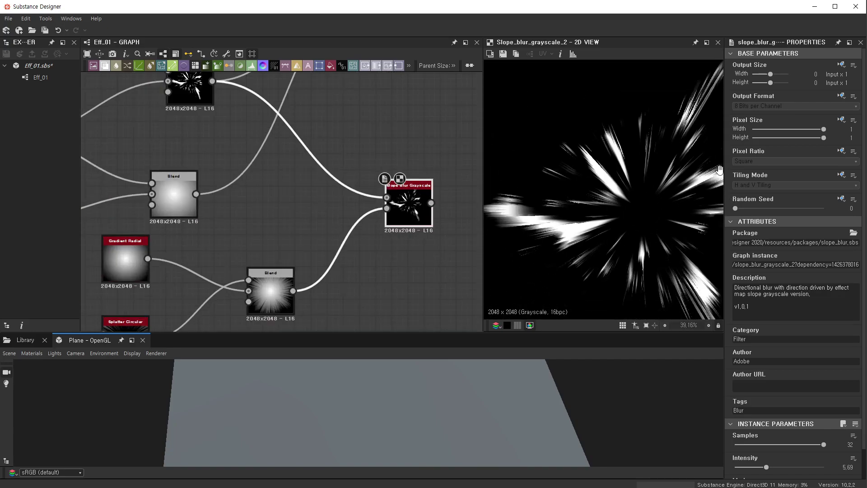
pyautogui.scroll(1, 656, 230)
pyautogui.scroll(-4, 391, 190)
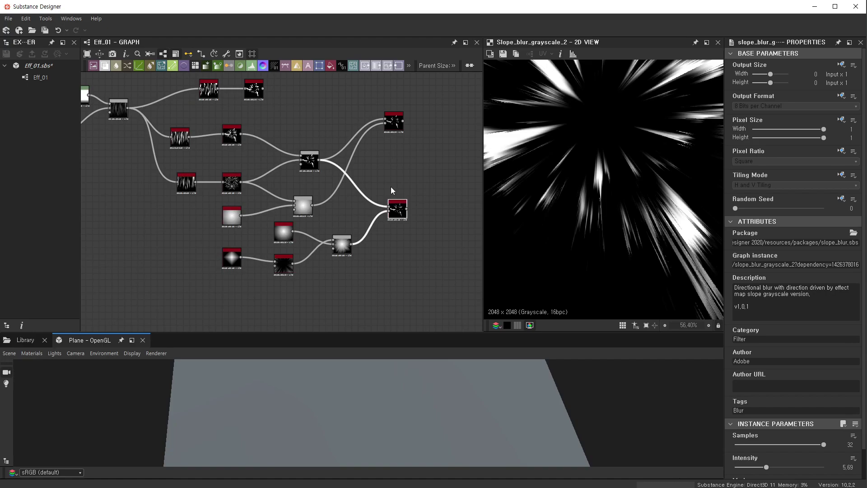
# - Align the upper Blend and top-right Slope Blur node at the same height
pyautogui.click(397, 127)
pyautogui.click(402, 214)
pyautogui.moveTo(312, 167); pyautogui.dragTo(312, 154)
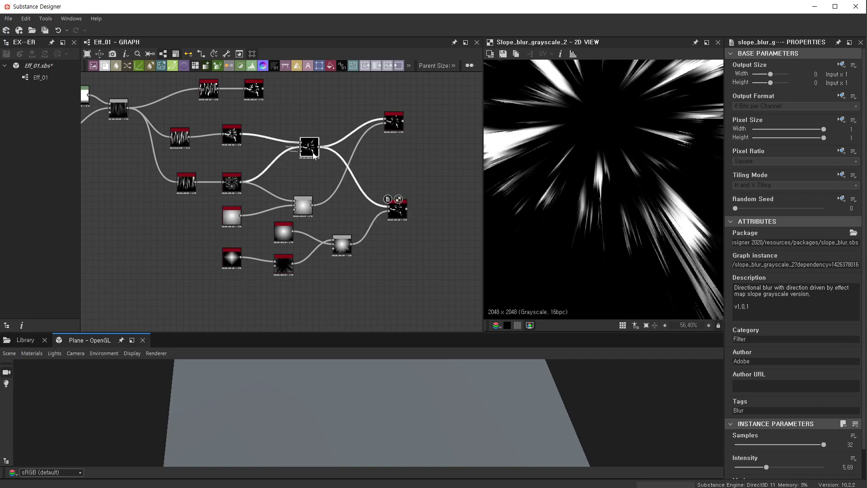
pyautogui.moveTo(387, 125); pyautogui.dragTo(387, 152)
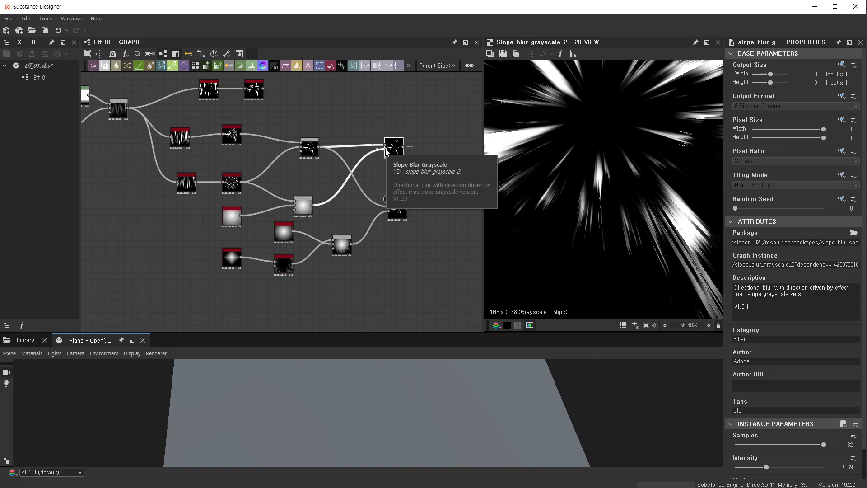
pyautogui.scroll(-3, 393, 154)
# - Preview the reference Color frame's final Blend, then pan to the Detail frame
pyautogui.scroll(2, 305, 159)
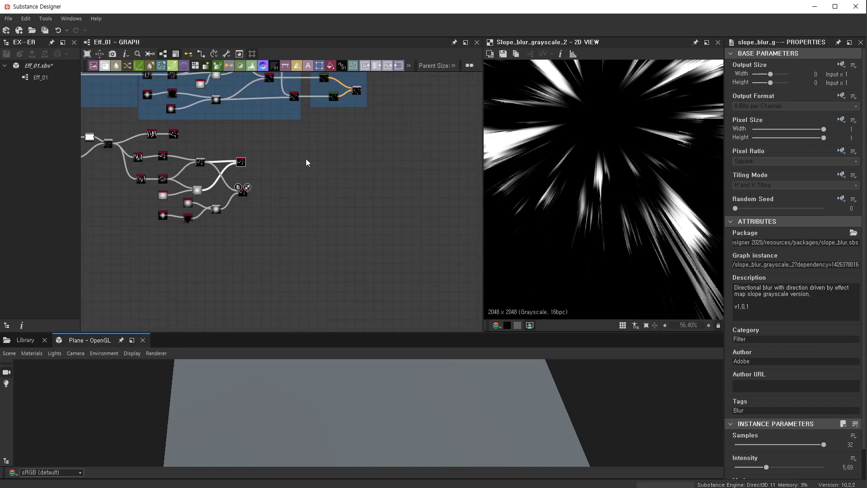
pyautogui.moveTo(305, 158); pyautogui.dragTo(352, 203, button='middle')
pyautogui.scroll(2, 386, 237)
pyautogui.scroll(4, 386, 237)
pyautogui.doubleClick(339, 199)
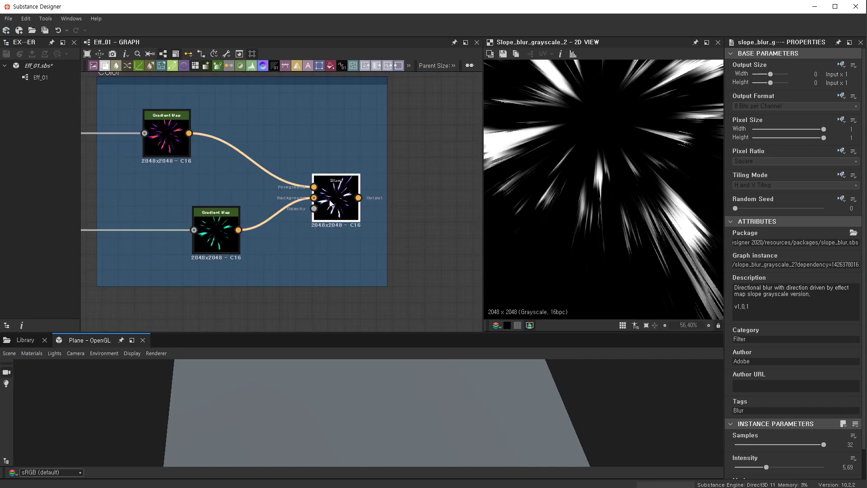
pyautogui.scroll(2, 596, 211)
pyautogui.scroll(1, 636, 148)
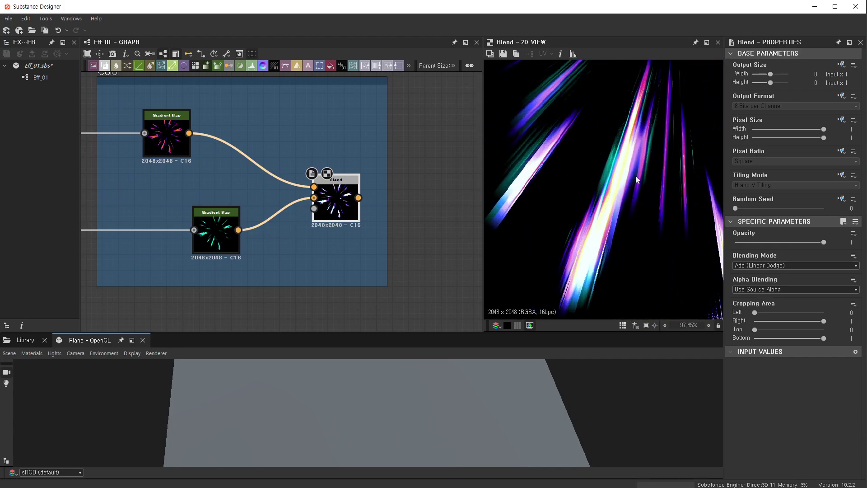
pyautogui.scroll(-2, 636, 179)
pyautogui.scroll(-2, 235, 212)
pyautogui.moveTo(135, 180); pyautogui.dragTo(188, 146, button='middle')
pyautogui.scroll(2, 188, 147)
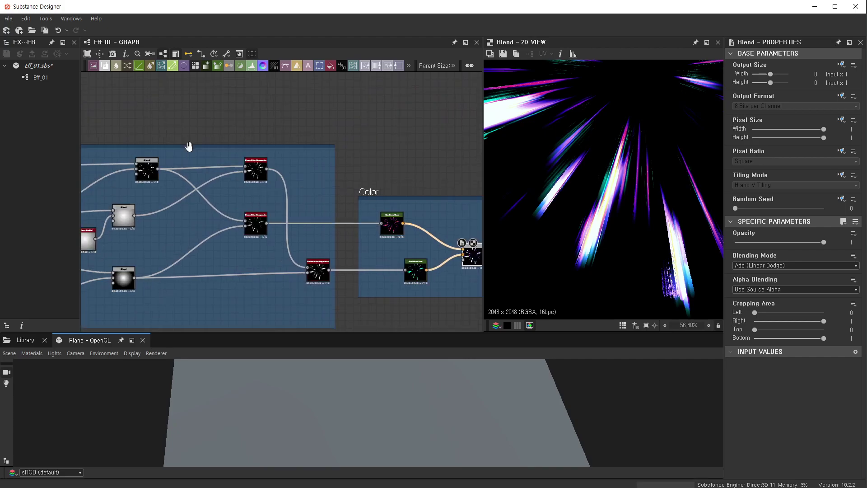
pyautogui.scroll(1, 189, 146)
# - Preview the reference Slope Blurs, pink and cyan Gradient Maps, and their Add blend
pyautogui.doubleClick(274, 183)
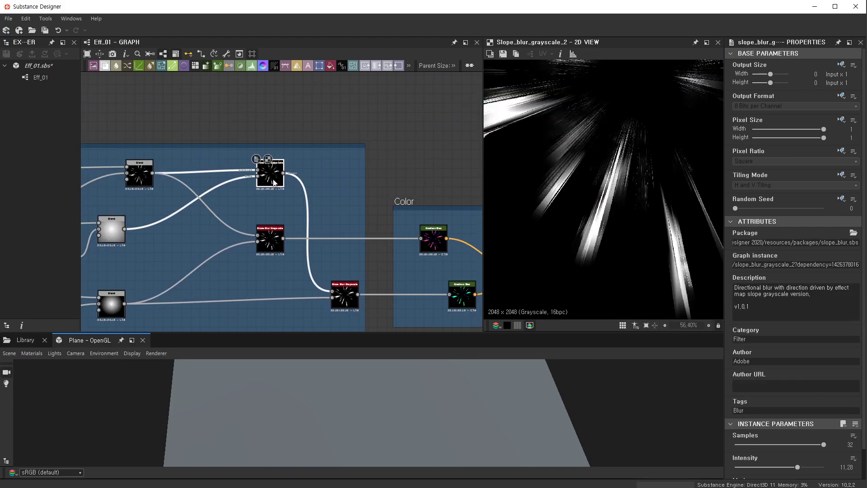
pyautogui.doubleClick(270, 240)
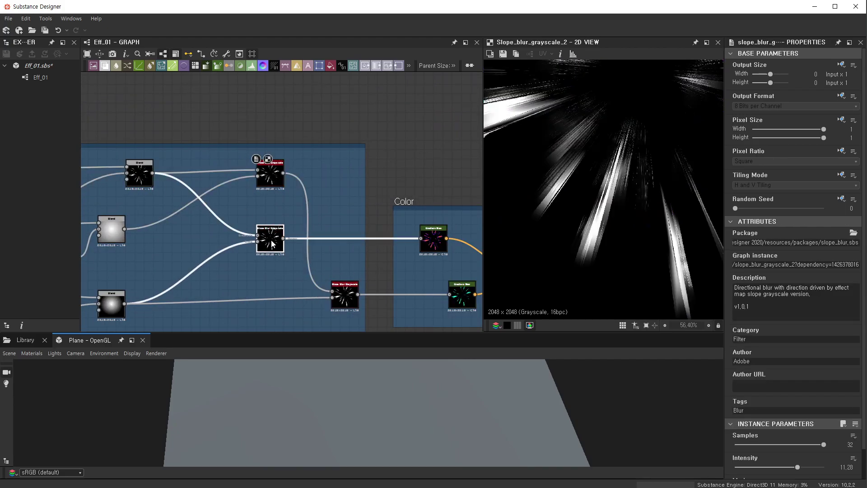
pyautogui.doubleClick(434, 239)
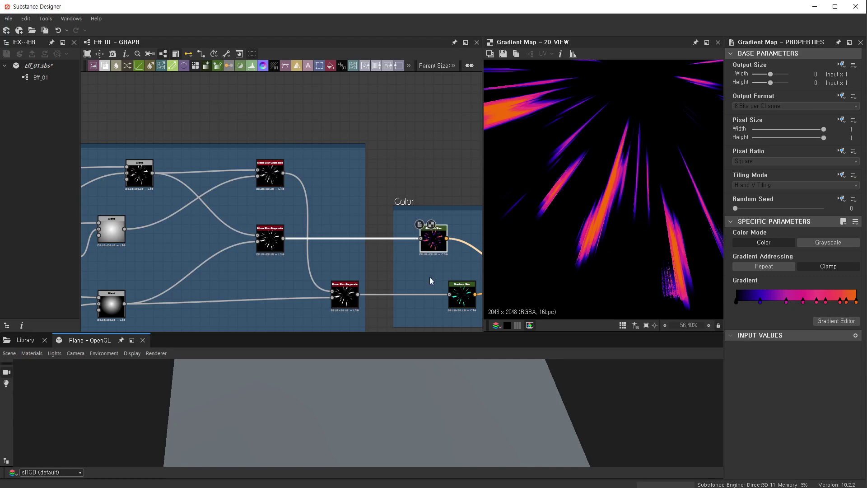
pyautogui.moveTo(430, 281); pyautogui.dragTo(286, 210, button='middle')
pyautogui.doubleClick(317, 226)
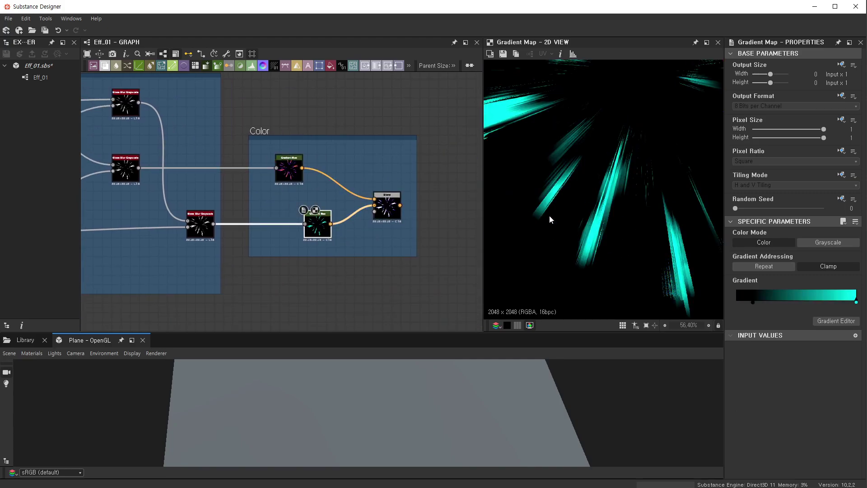
pyautogui.doubleClick(289, 169)
pyautogui.doubleClick(387, 208)
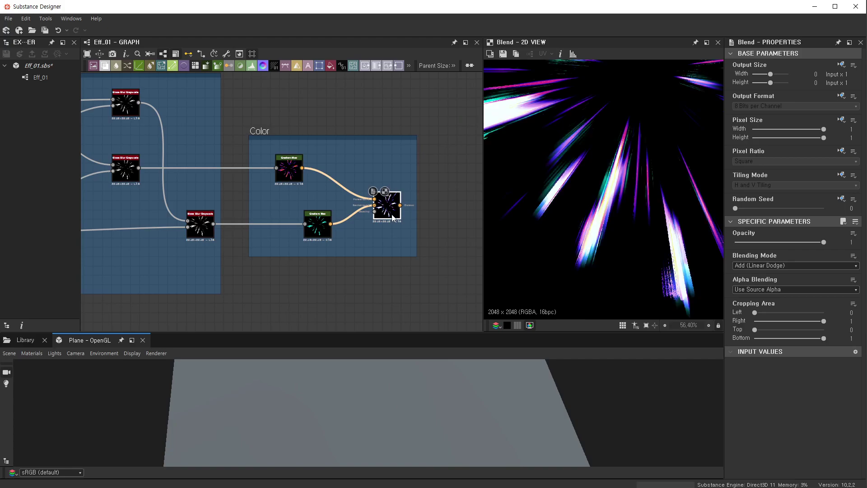
pyautogui.scroll(5, 622, 216)
pyautogui.scroll(2, 580, 181)
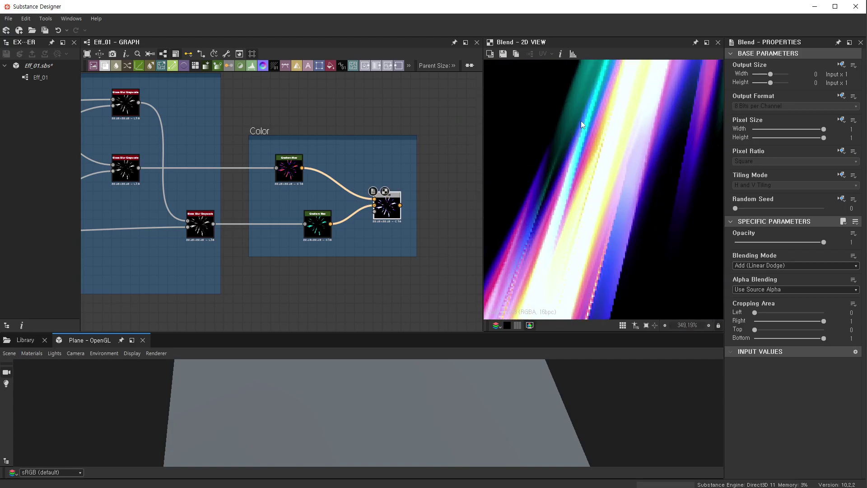
pyautogui.scroll(-5, 631, 196)
pyautogui.scroll(-5, 637, 201)
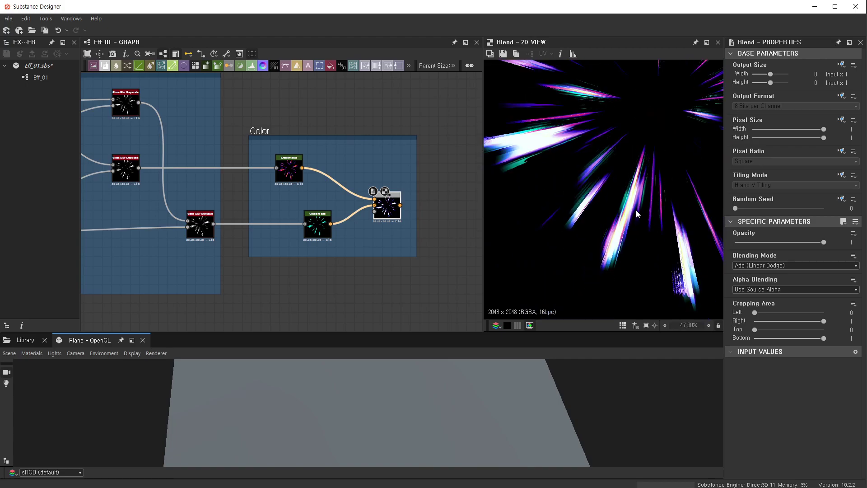
pyautogui.scroll(-3, 288, 221)
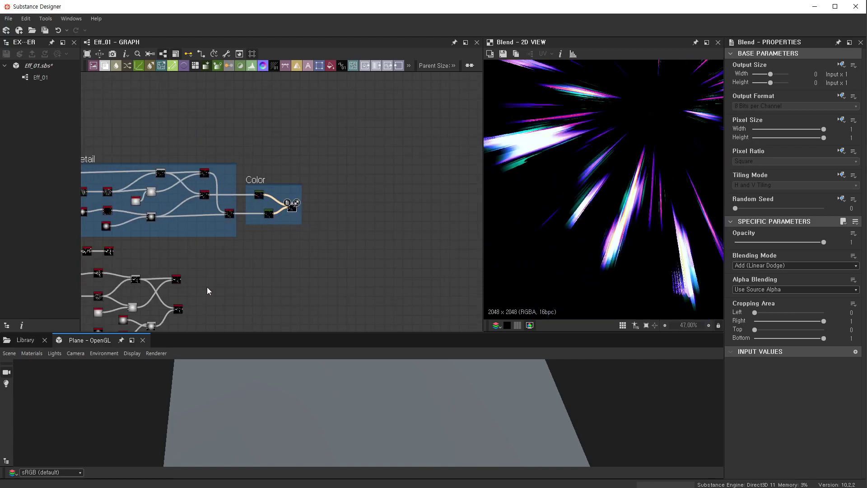
# - Pan from the reference graph back to the grayscale burst graph
pyautogui.moveTo(207, 287); pyautogui.dragTo(297, 231, button='middle')
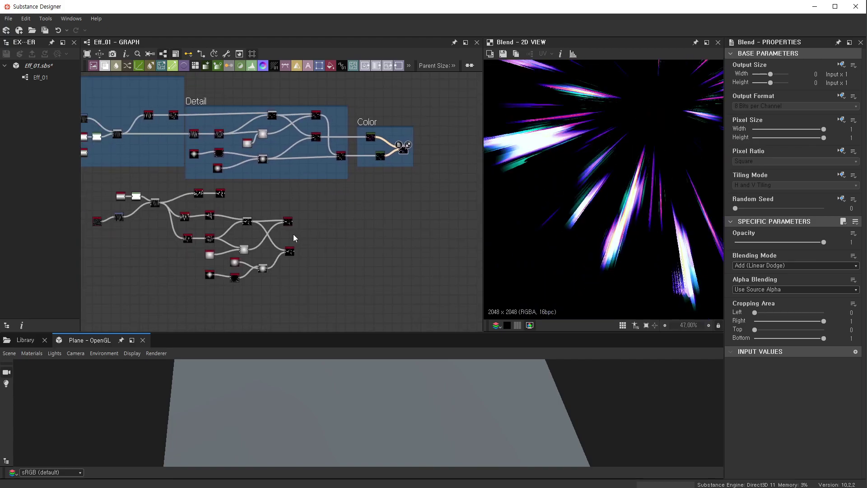
pyautogui.scroll(2, 293, 234)
pyautogui.moveTo(311, 221); pyautogui.dragTo(328, 252, button='middle')
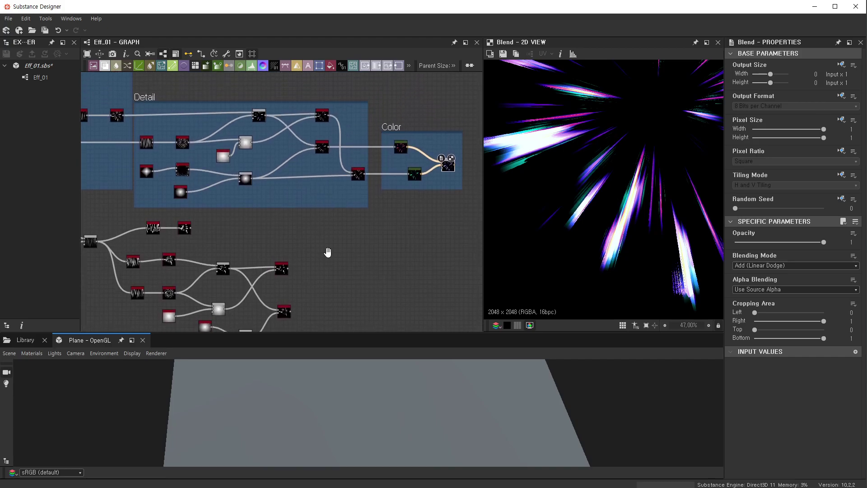
pyautogui.scroll(2, 328, 256)
pyautogui.scroll(1, 329, 210)
pyautogui.scroll(-5, 329, 211)
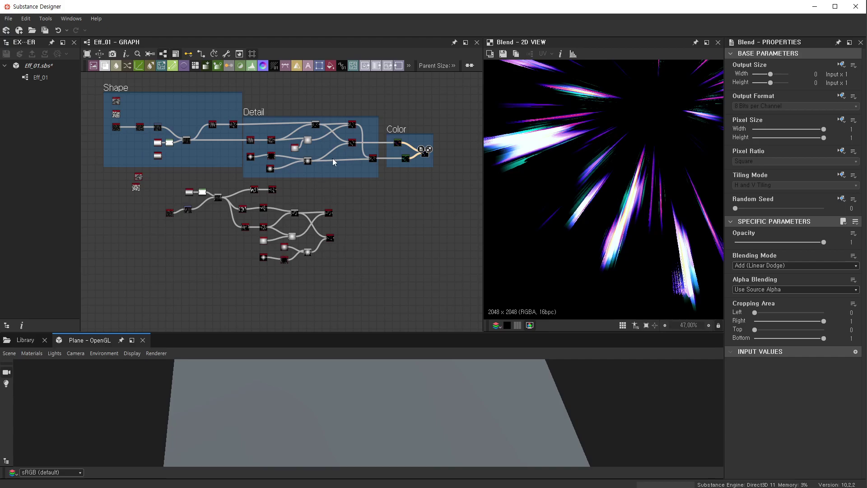
pyautogui.scroll(1, 348, 221)
pyautogui.scroll(4, 317, 226)
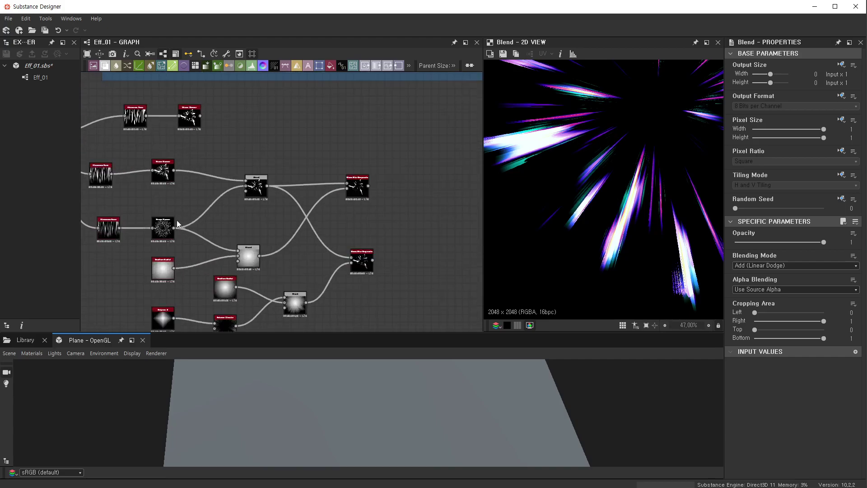
# - Preview the upper Blend, nudge the upper Slope Blur down, and preview the lower Slope Blur
pyautogui.doubleClick(256, 186)
pyautogui.moveTo(349, 187); pyautogui.dragTo(346, 202)
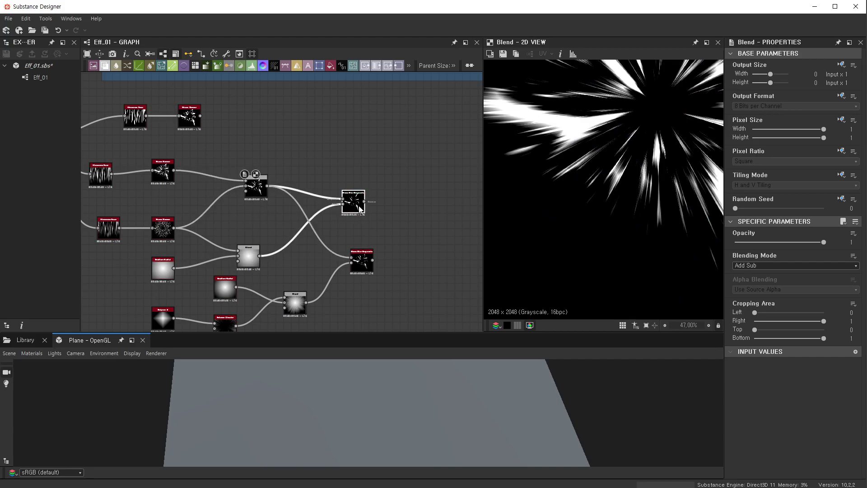
pyautogui.doubleClick(364, 265)
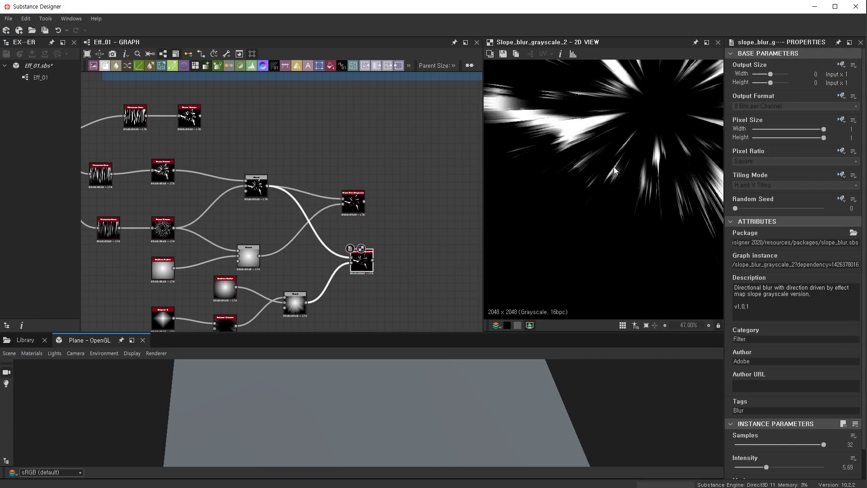
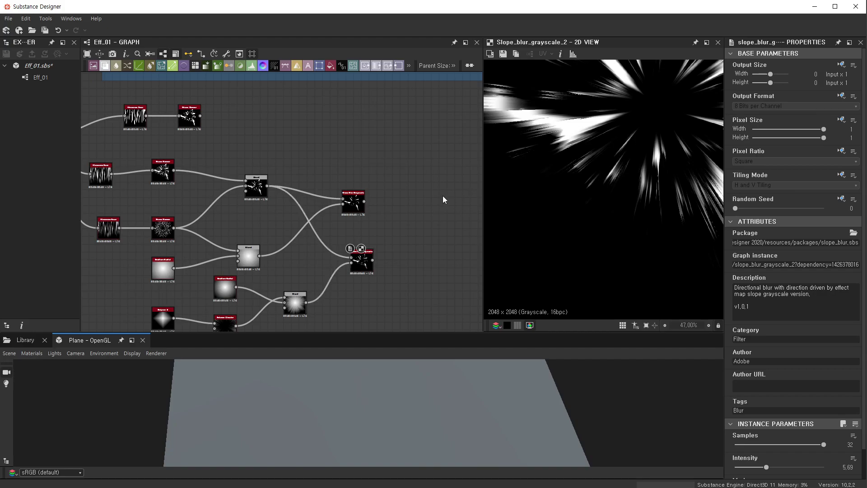
# - Nudge a Slope Blur Grayscale node up and preview each Slope Blur output in turn
pyautogui.moveTo(358, 201); pyautogui.dragTo(362, 185)
pyautogui.scroll(-5, 397, 189)
pyautogui.scroll(3, 368, 213)
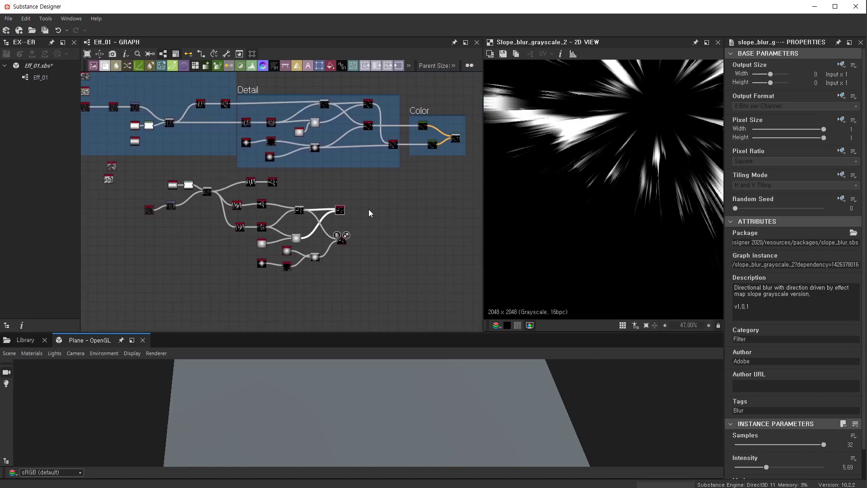
pyautogui.scroll(2, 310, 232)
pyautogui.doubleClick(306, 197)
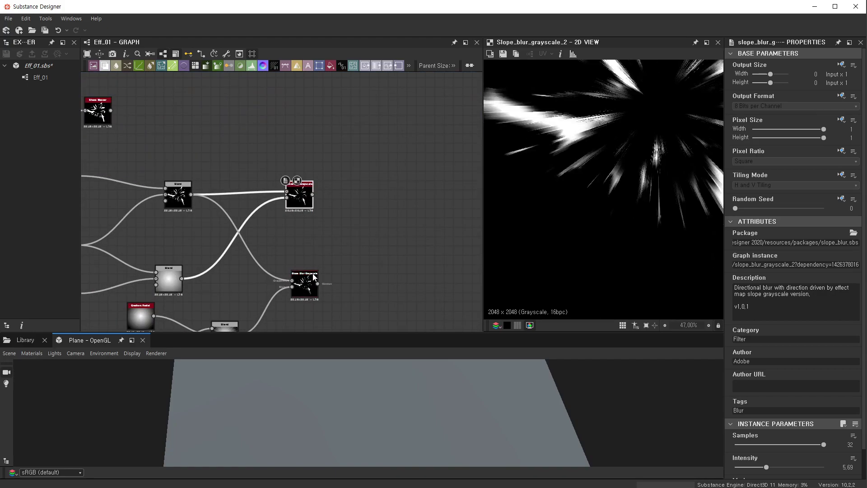
pyautogui.scroll(-4, 305, 289)
pyautogui.scroll(2, 393, 164)
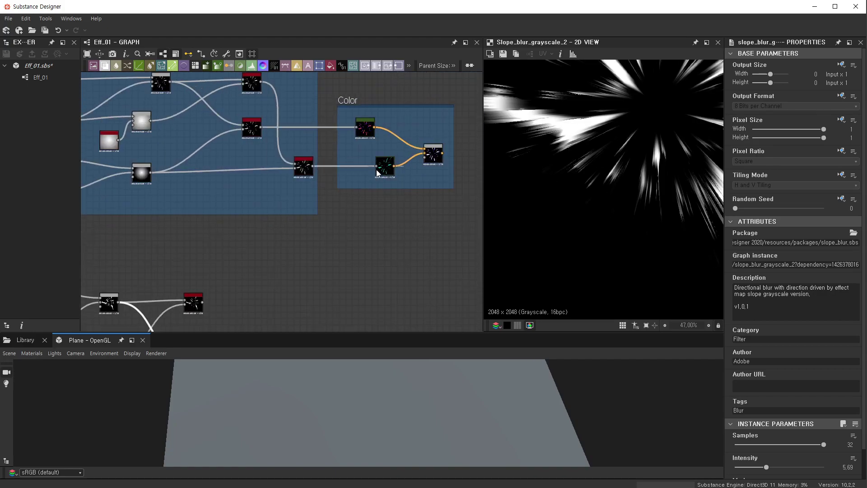
pyautogui.scroll(2, 384, 167)
pyautogui.doubleClick(283, 160)
pyautogui.scroll(2, 294, 126)
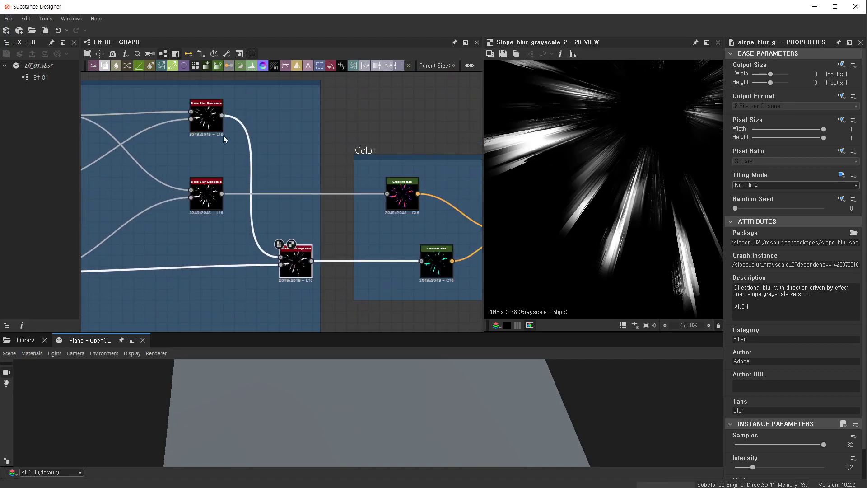
pyautogui.doubleClick(217, 130)
pyautogui.doubleClick(206, 196)
# - Preview the purple-orange and cyan Gradient Maps, then the combined Add Blend output
pyautogui.doubleClick(402, 195)
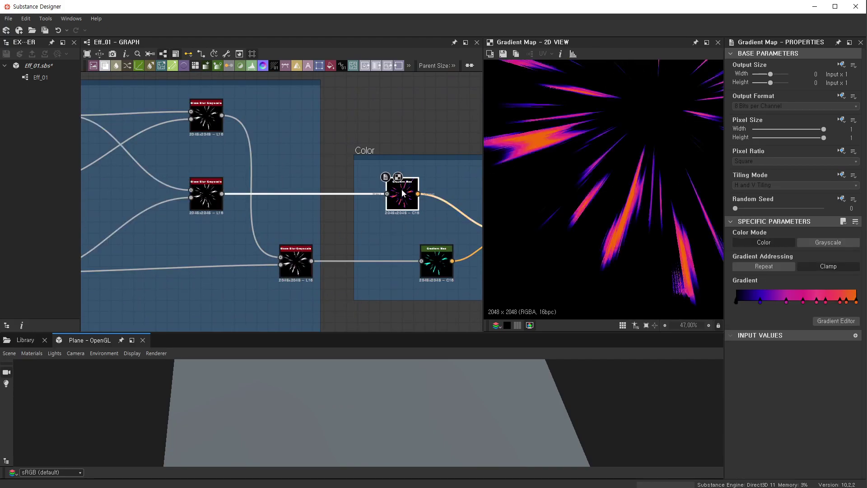
pyautogui.moveTo(389, 213); pyautogui.dragTo(226, 190, button='middle')
pyautogui.doubleClick(274, 241)
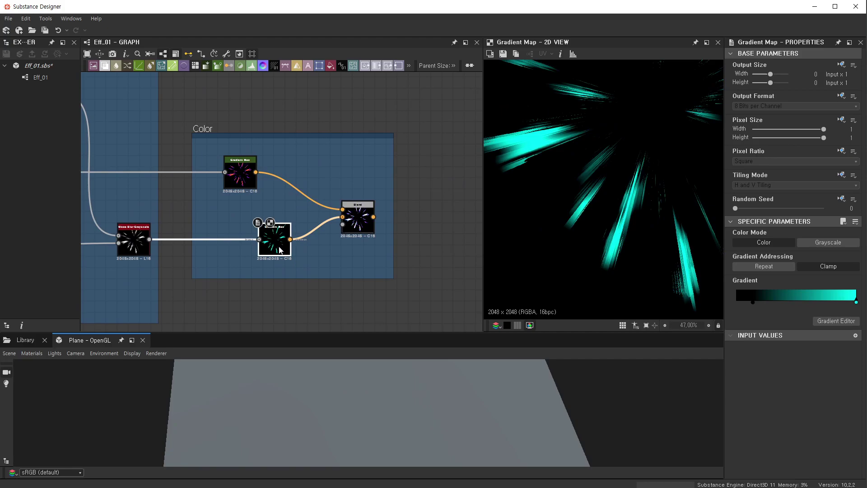
pyautogui.click(244, 175)
pyautogui.doubleClick(244, 175)
pyautogui.doubleClick(357, 217)
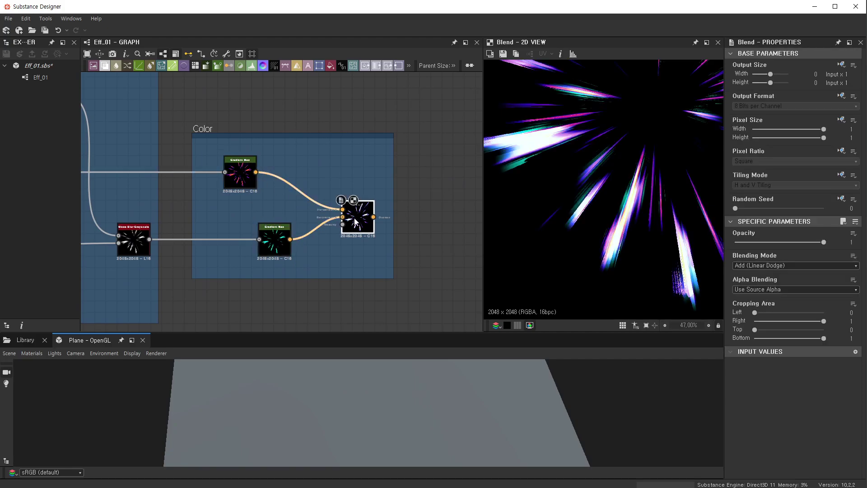
pyautogui.scroll(-3, 360, 291)
pyautogui.moveTo(271, 316); pyautogui.dragTo(333, 272, button='middle')
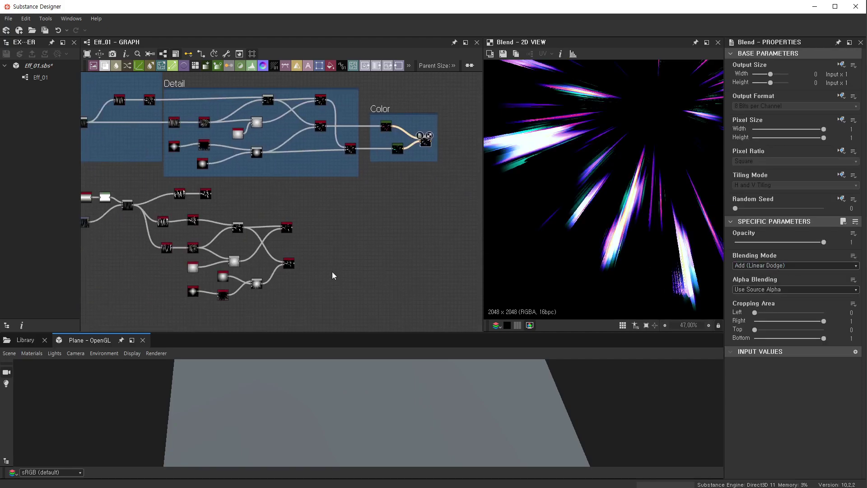
# - Preview the top and bottom Slope Blur outputs, move the top one lower, and preview the feeding Blend
pyautogui.scroll(4, 291, 226)
pyautogui.scroll(2, 284, 231)
pyautogui.doubleClick(249, 194)
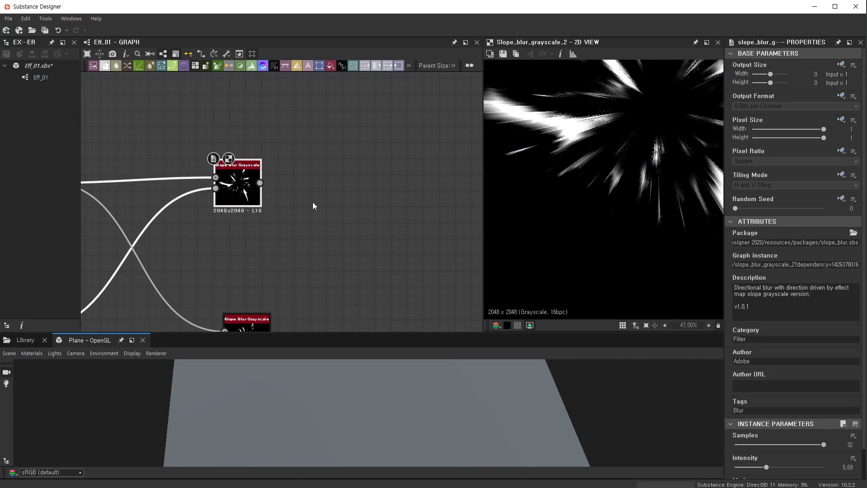
pyautogui.scroll(-2, 312, 202)
pyautogui.click(291, 312)
pyautogui.doubleClick(291, 311)
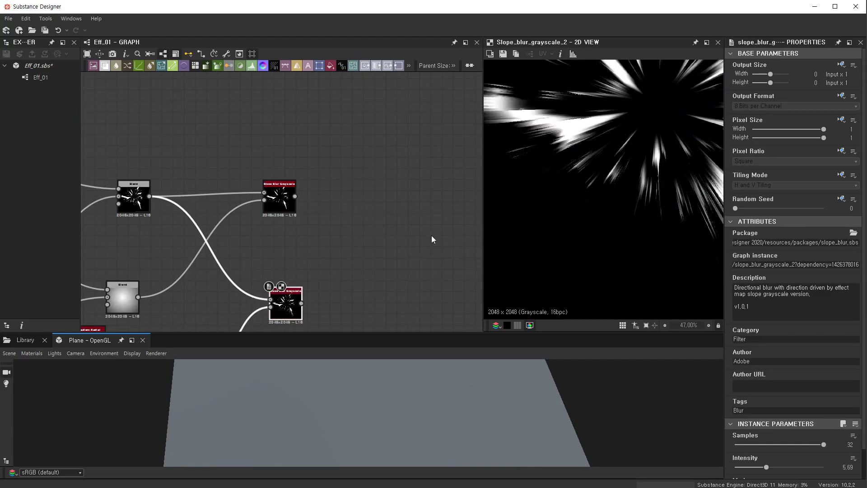
pyautogui.moveTo(275, 195); pyautogui.dragTo(275, 228)
pyautogui.doubleClick(137, 207)
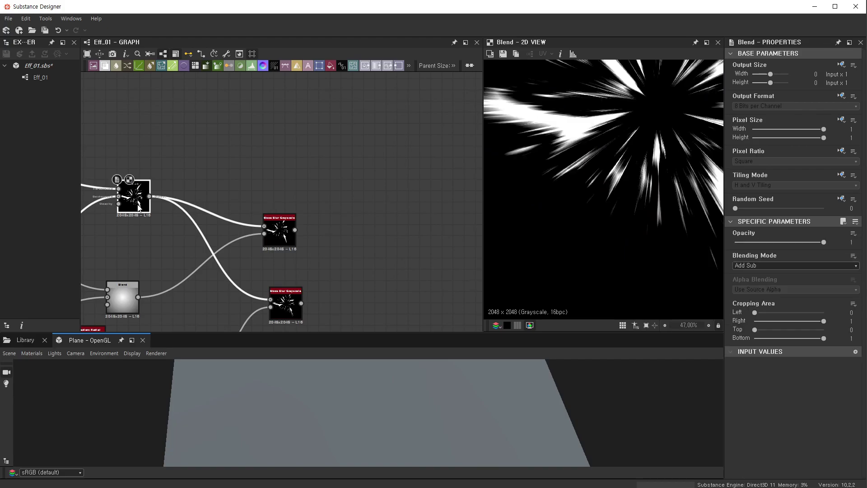
# - Re-check the bottom Slope Blur output with the preview image shifted right
pyautogui.scroll(-3, 639, 221)
pyautogui.click(280, 230)
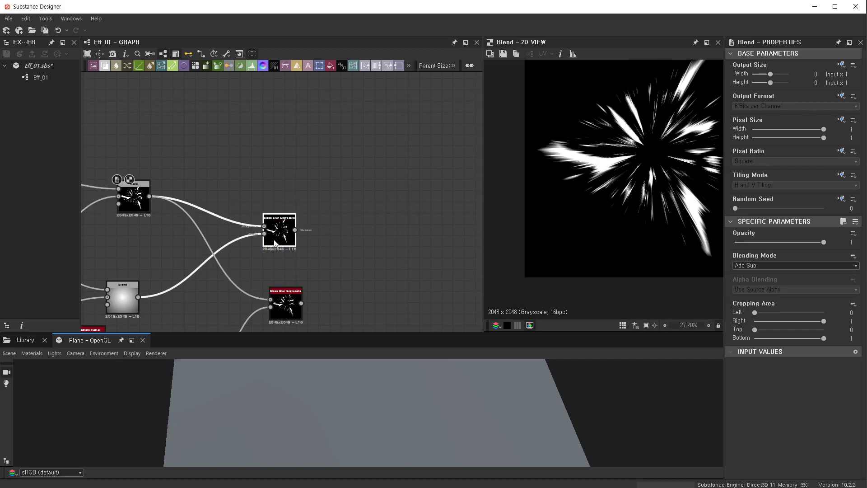
pyautogui.doubleClick(280, 303)
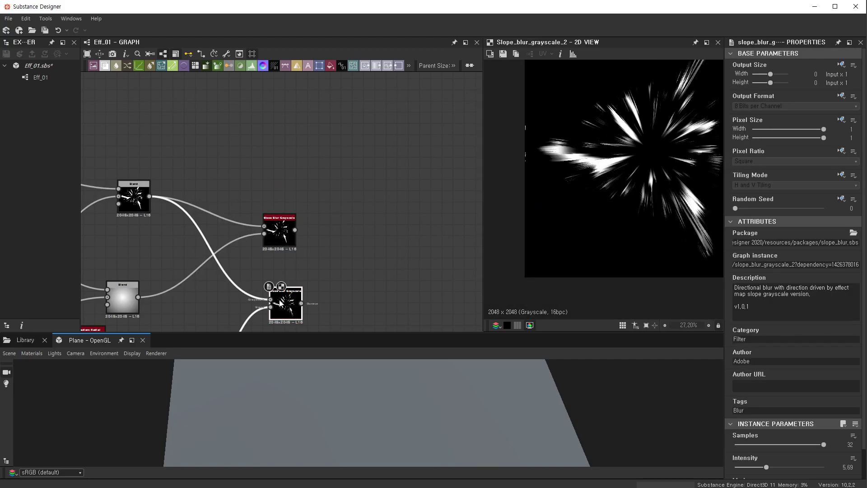
pyautogui.scroll(2, 557, 190)
pyautogui.moveTo(557, 189); pyautogui.dragTo(659, 196, button='middle')
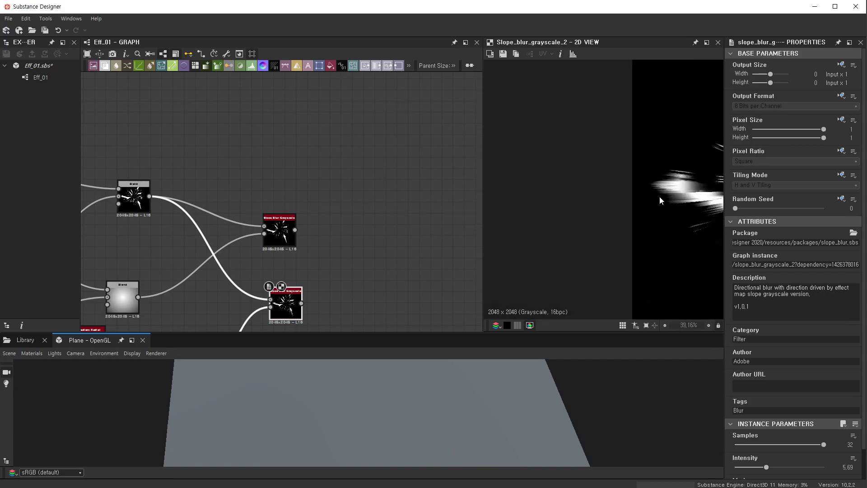
pyautogui.scroll(2, 633, 190)
pyautogui.scroll(2, 620, 215)
pyautogui.scroll(-3, 320, 223)
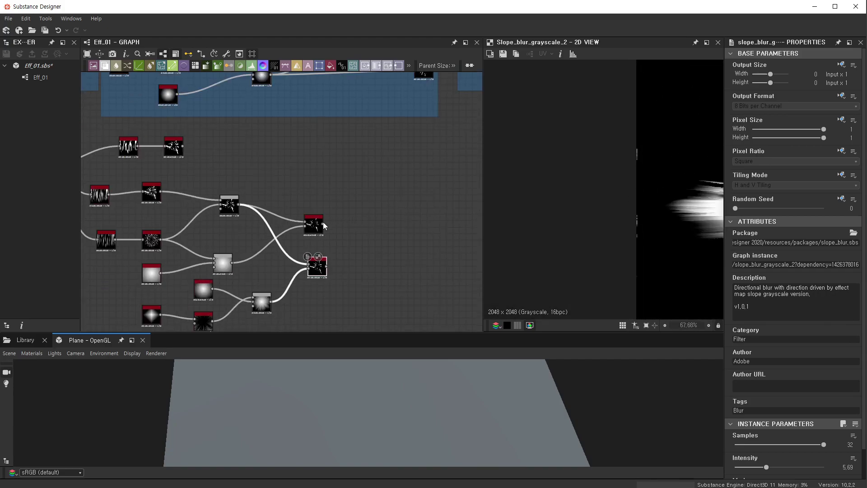
# - Narrow the Shape Mapper's Width to 0.57
pyautogui.moveTo(407, 189); pyautogui.dragTo(495, 177, button='middle')
pyautogui.scroll(1, 252, 200)
pyautogui.scroll(1, 317, 181)
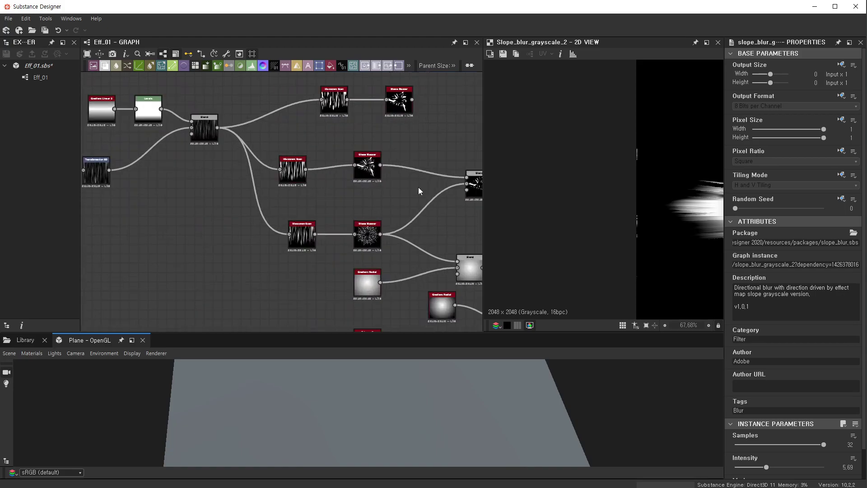
pyautogui.scroll(1, 364, 171)
pyautogui.click(364, 170)
pyautogui.scroll(-1, 712, 259)
pyautogui.scroll(-1, 712, 258)
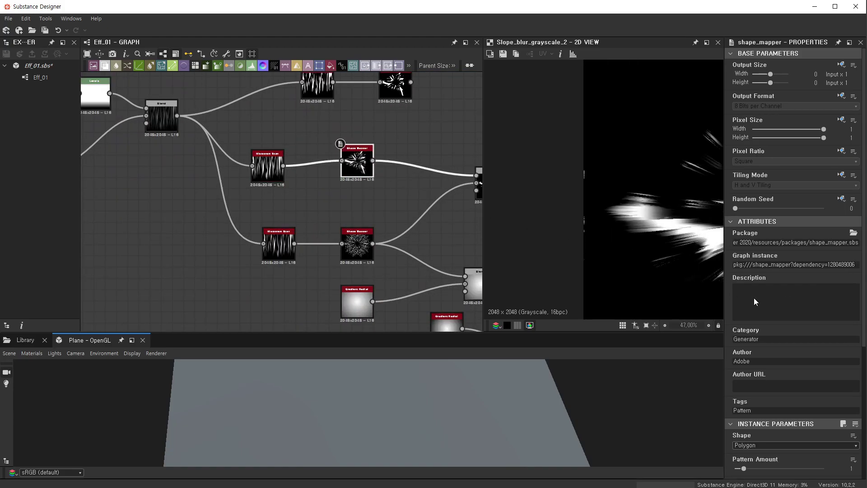
pyautogui.scroll(-2, 817, 313)
pyautogui.scroll(-1, 775, 343)
pyautogui.scroll(-4, 793, 415)
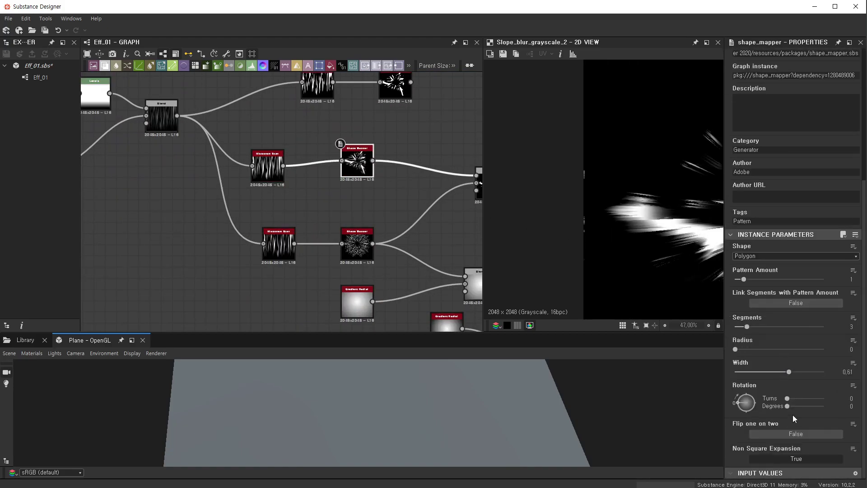
pyautogui.moveTo(789, 372); pyautogui.dragTo(786, 373)
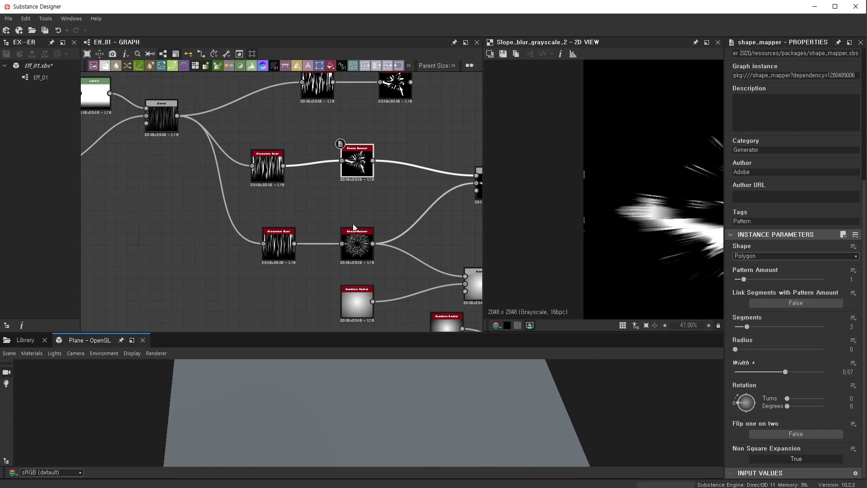
# - Set the Slope Blur Grayscale node's Tiling Mode to No Tiling for a full radial burst
pyautogui.moveTo(391, 215)
pyautogui.mouseDown(button='middle')
pyautogui.moveTo(216, 204)
pyautogui.moveTo(216, 171)
pyautogui.mouseUp(button='middle')
pyautogui.scroll(2, 261, 194)
pyautogui.click(286, 225)
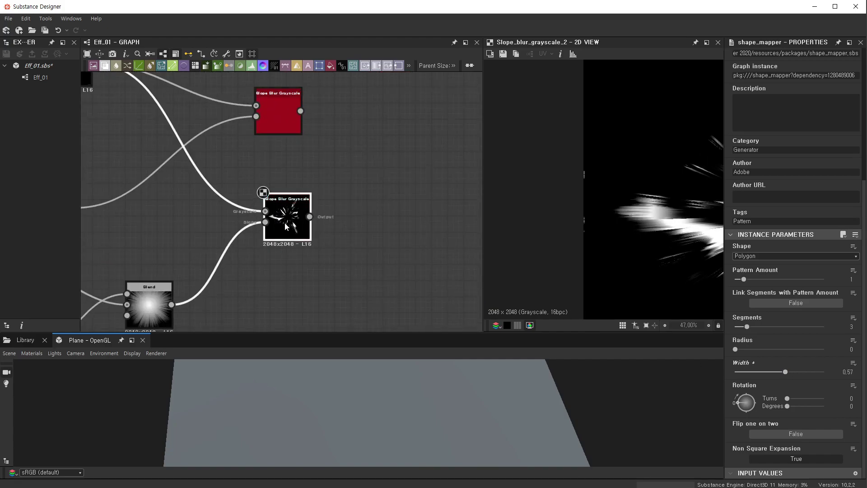
pyautogui.scroll(-2, 286, 226)
pyautogui.moveTo(308, 212); pyautogui.dragTo(382, 194, button='middle')
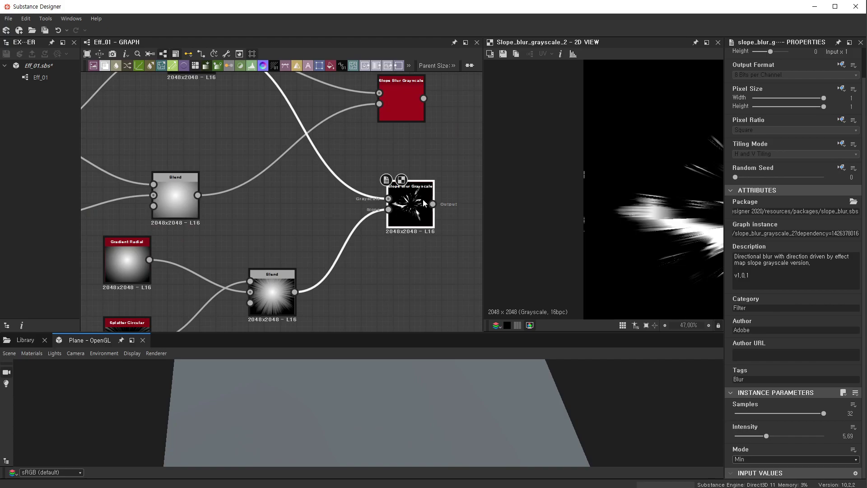
pyautogui.scroll(3, 405, 221)
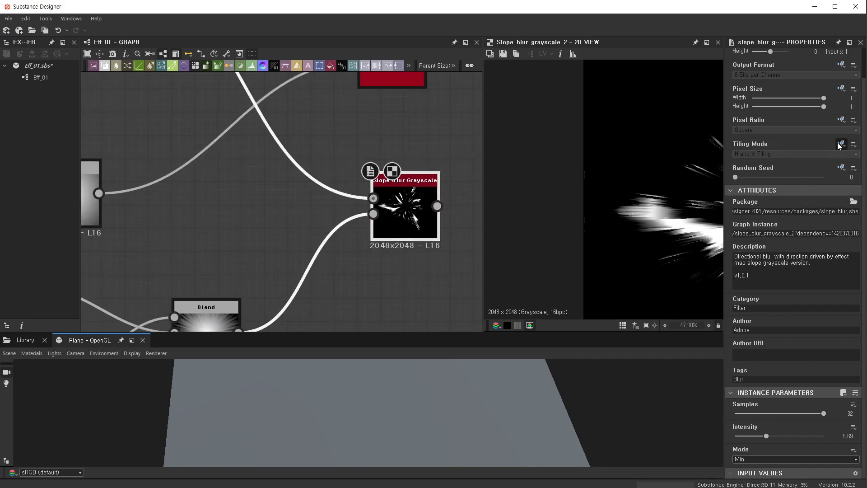
pyautogui.click(771, 156)
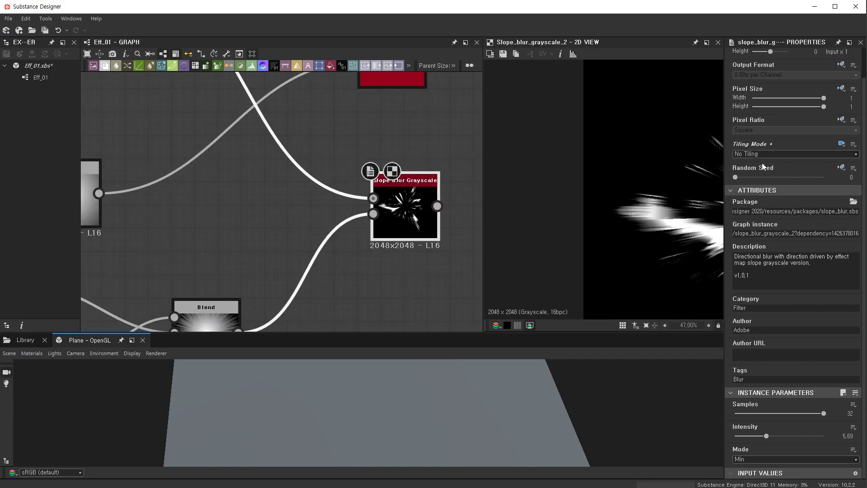
pyautogui.moveTo(658, 196); pyautogui.dragTo(649, 208, button='middle')
pyautogui.scroll(-3, 649, 208)
pyautogui.scroll(2, 649, 192)
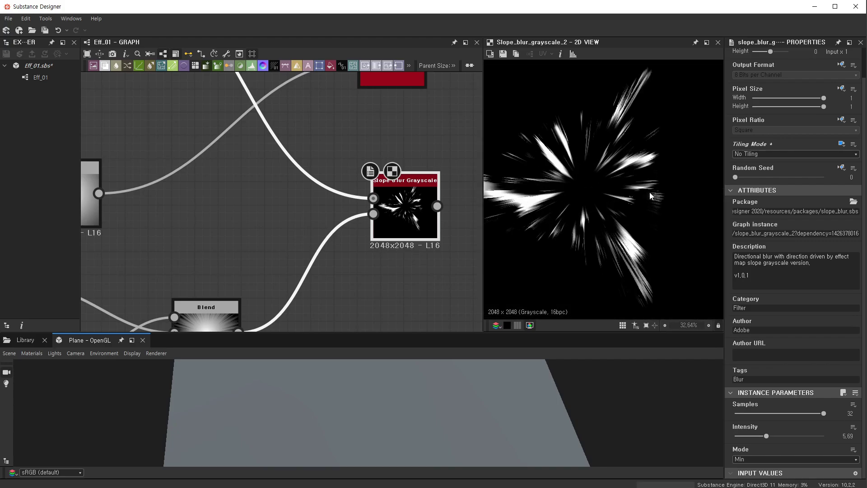
pyautogui.scroll(-3, 293, 192)
# - Preview the upper and lower Slope Blur outputs to compare the bursts
pyautogui.doubleClick(348, 110)
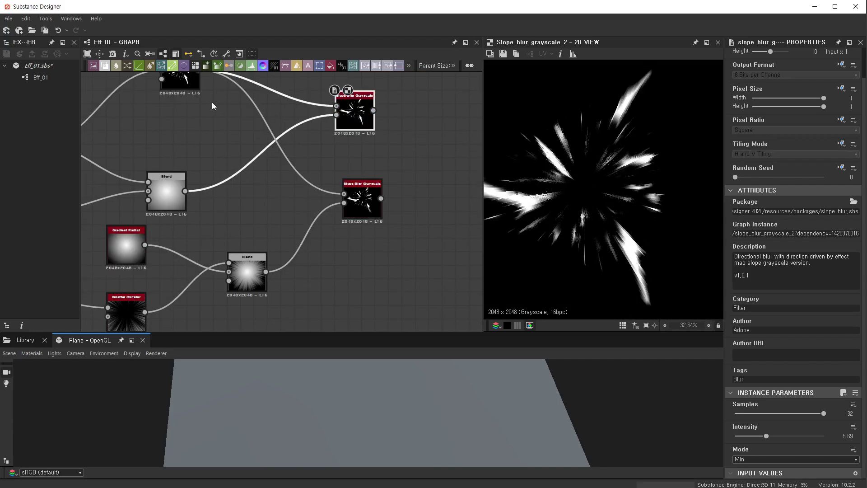
pyautogui.click(172, 84)
pyautogui.click(351, 113)
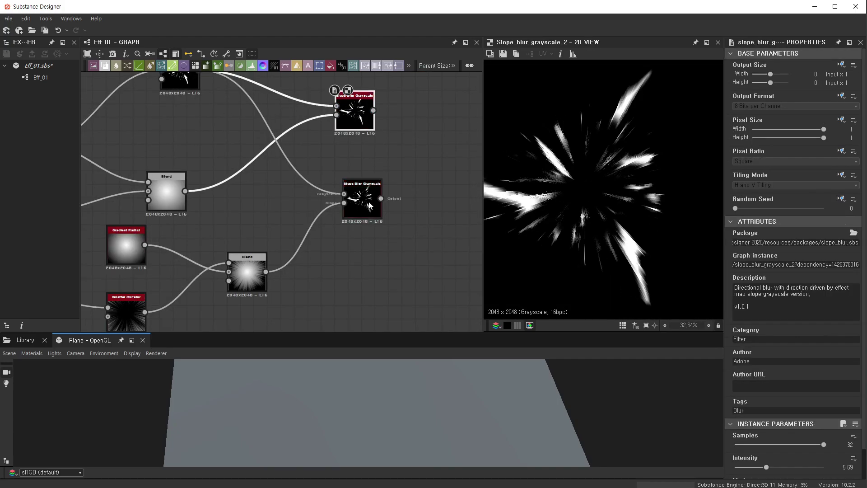
pyautogui.doubleClick(372, 202)
pyautogui.moveTo(408, 164); pyautogui.dragTo(350, 207, button='middle')
pyautogui.doubleClick(297, 167)
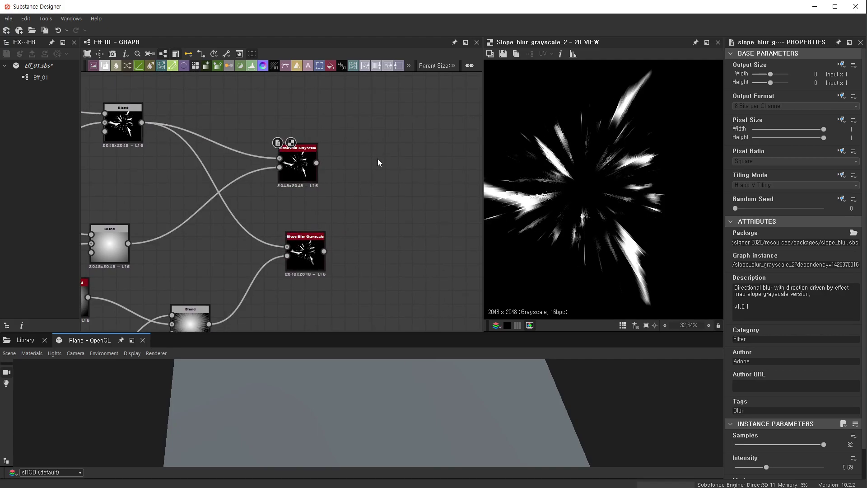
# - Add a Gradient Map node fed by the upper Slope Blur
pyautogui.press('space')
pyautogui.write('colr')
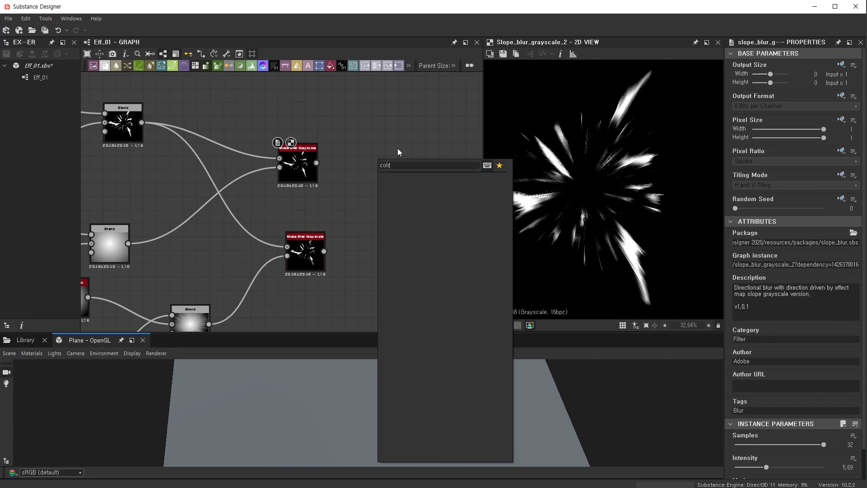
pyautogui.press('Escape')
pyautogui.press('space')
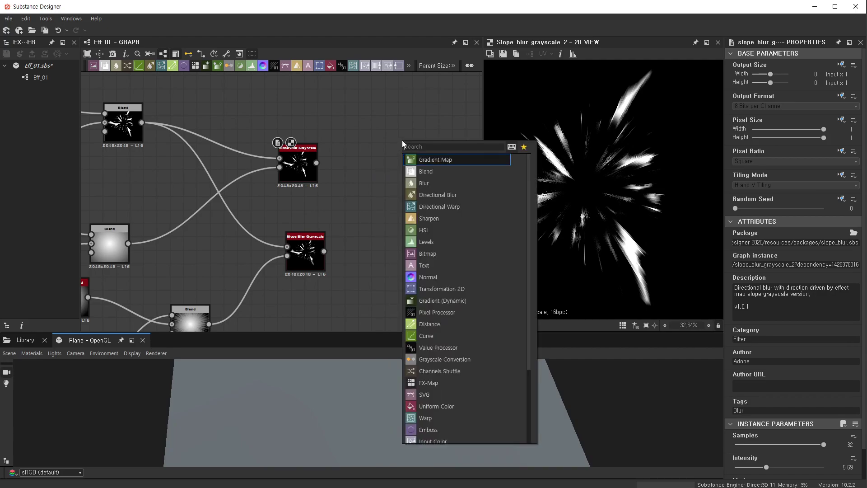
pyautogui.write('gradient')
pyautogui.click(421, 161)
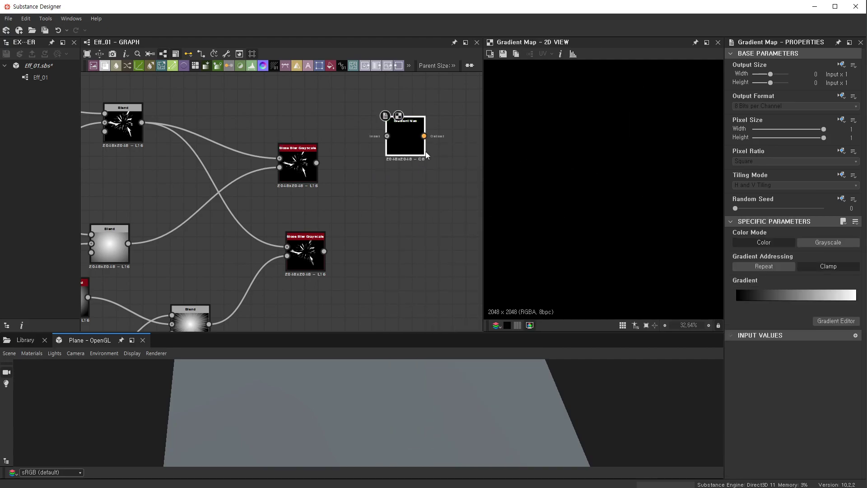
pyautogui.moveTo(427, 156); pyautogui.dragTo(427, 170)
pyautogui.moveTo(377, 151); pyautogui.dragTo(387, 150)
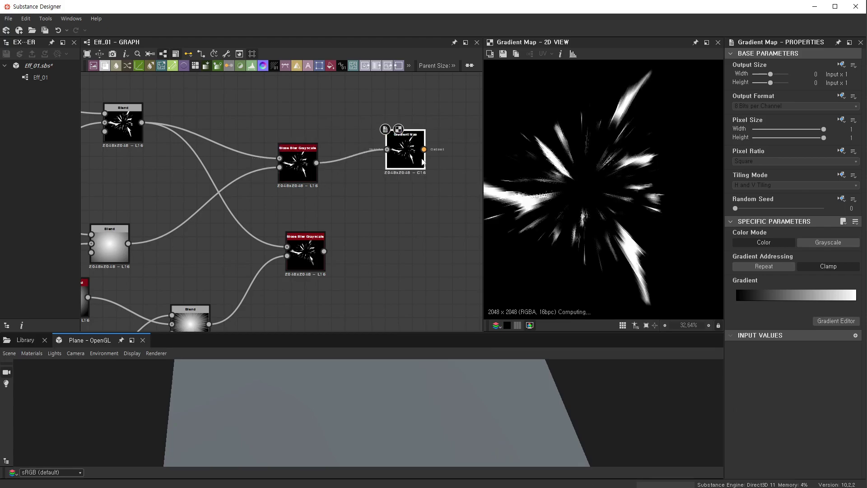
# - Edit the gradient to black, a red mid key near 0.82, and an orange end key
pyautogui.click(835, 320)
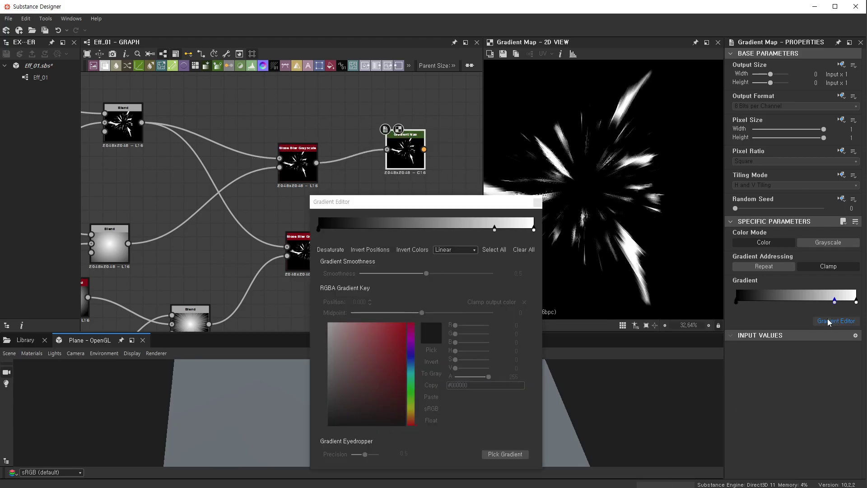
pyautogui.moveTo(476, 199); pyautogui.dragTo(282, 136)
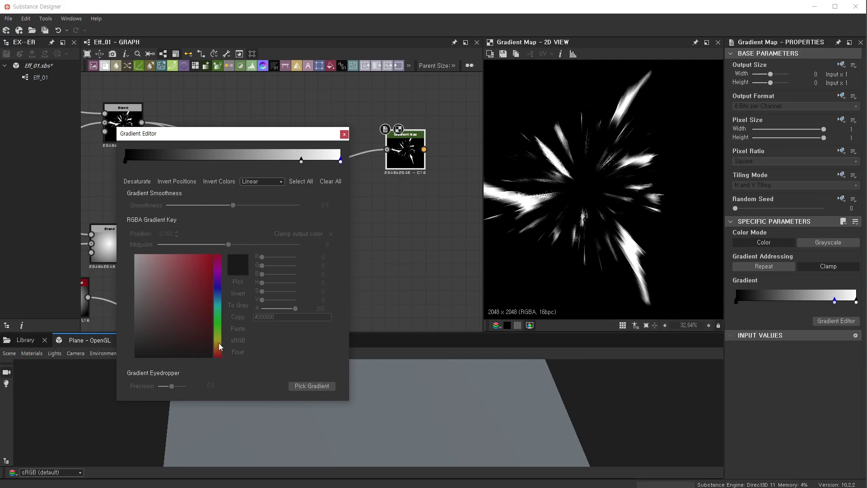
pyautogui.click(340, 161)
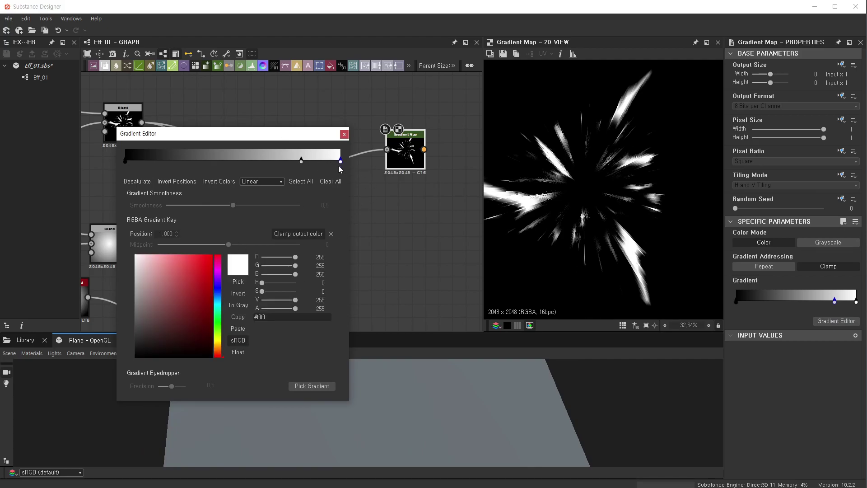
pyautogui.click(217, 340)
pyautogui.click(200, 255)
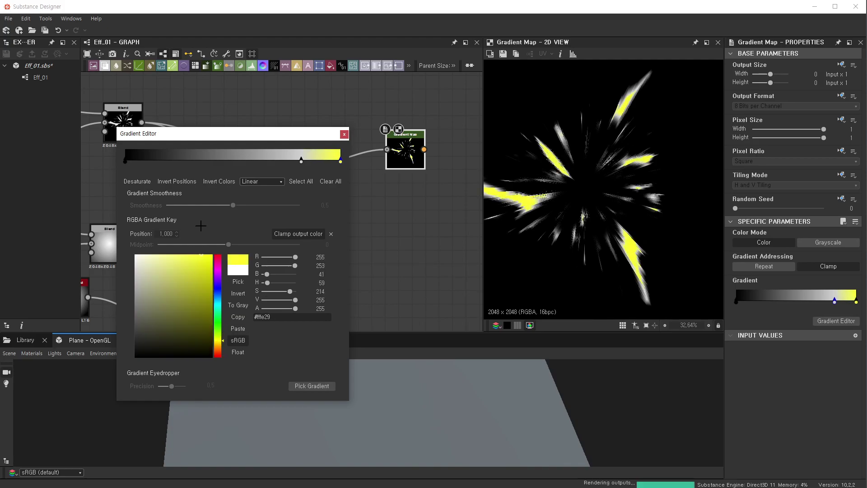
pyautogui.moveTo(200, 226); pyautogui.dragTo(202, 226)
pyautogui.click(301, 160)
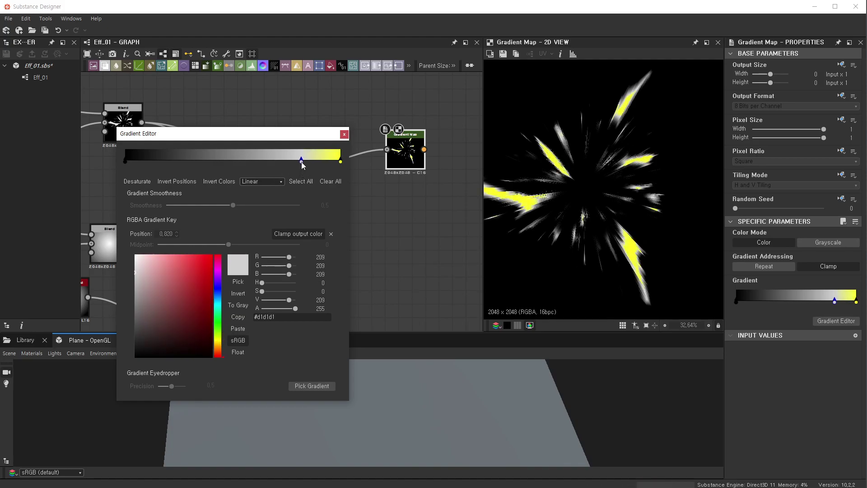
pyautogui.click(197, 255)
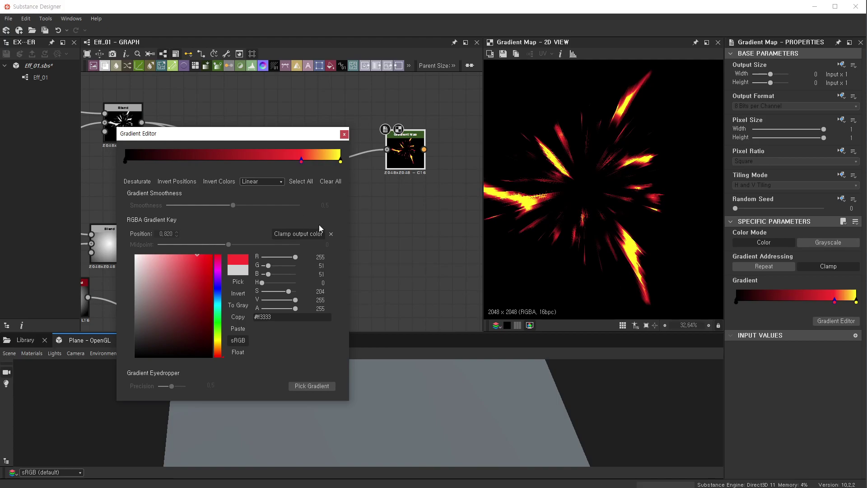
pyautogui.click(341, 164)
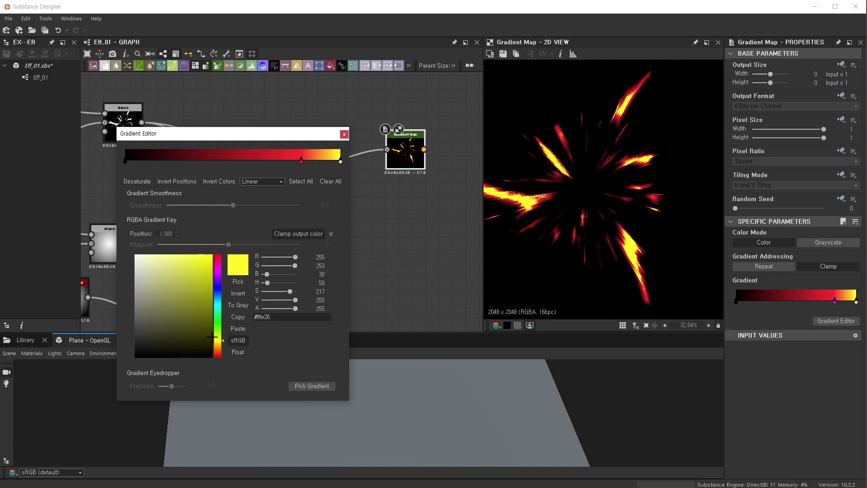
pyautogui.click(219, 347)
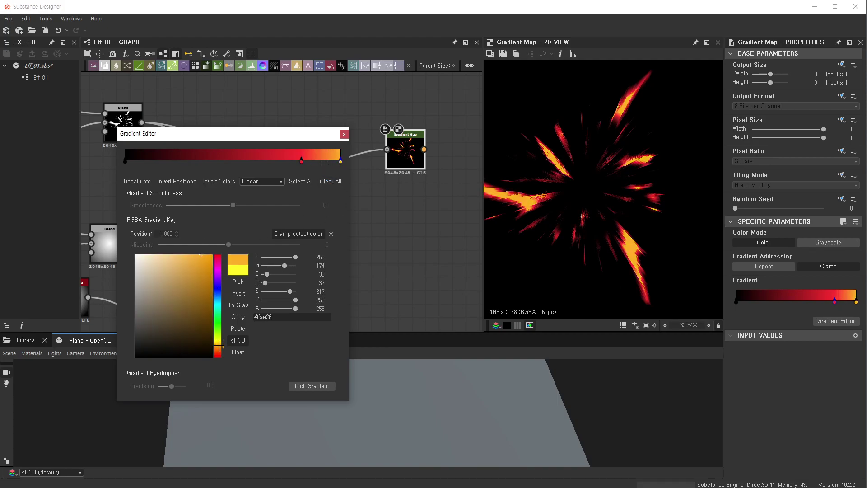
pyautogui.moveTo(301, 161); pyautogui.dragTo(292, 161)
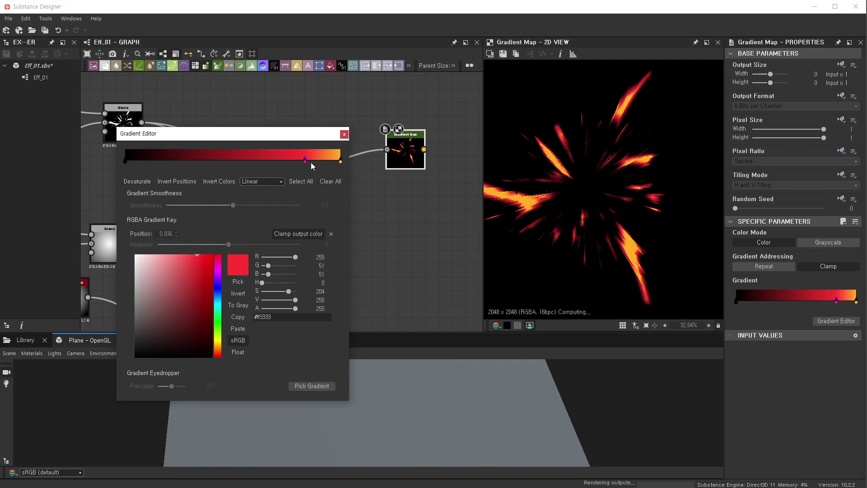
pyautogui.click(344, 134)
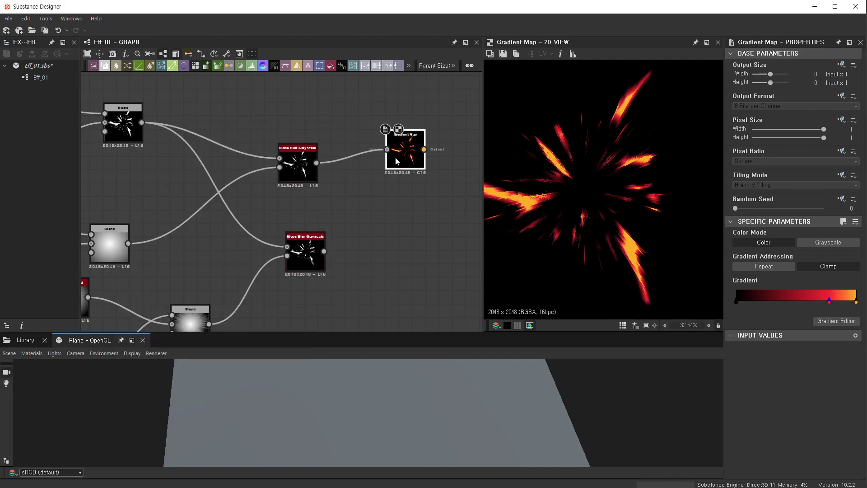
# - Duplicate the fire Gradient Map and feed the lower Slope Blur into the copy
pyautogui.moveTo(406, 152); pyautogui.dragTo(392, 179)
pyautogui.doubleClick(313, 255)
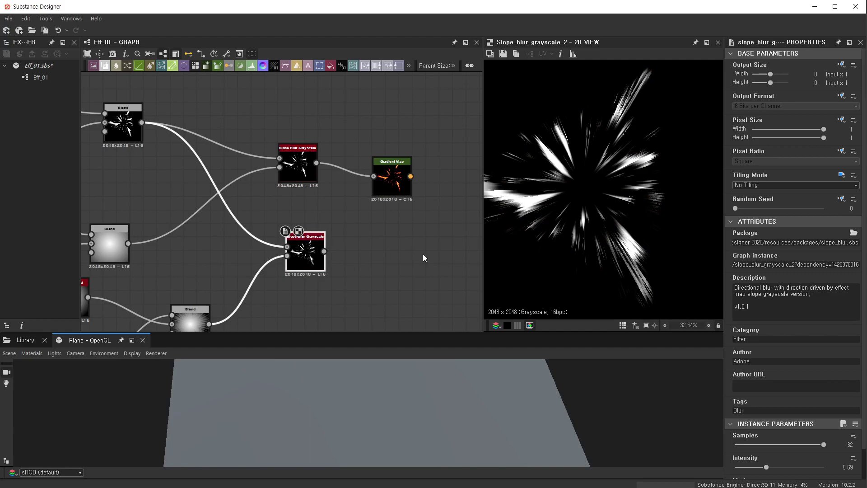
pyautogui.click(391, 194)
pyautogui.hotkey('ctrl', 'd')
pyautogui.moveTo(302, 211); pyautogui.dragTo(399, 240)
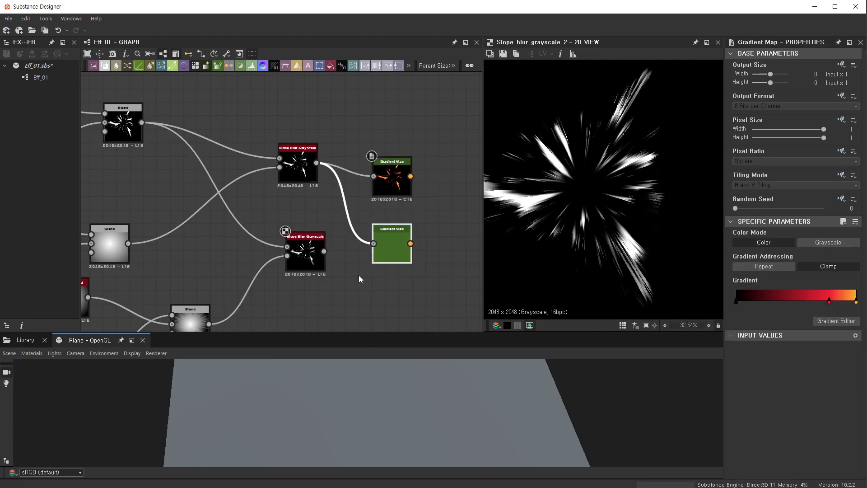
pyautogui.moveTo(325, 251); pyautogui.dragTo(397, 253)
pyautogui.doubleClick(397, 253)
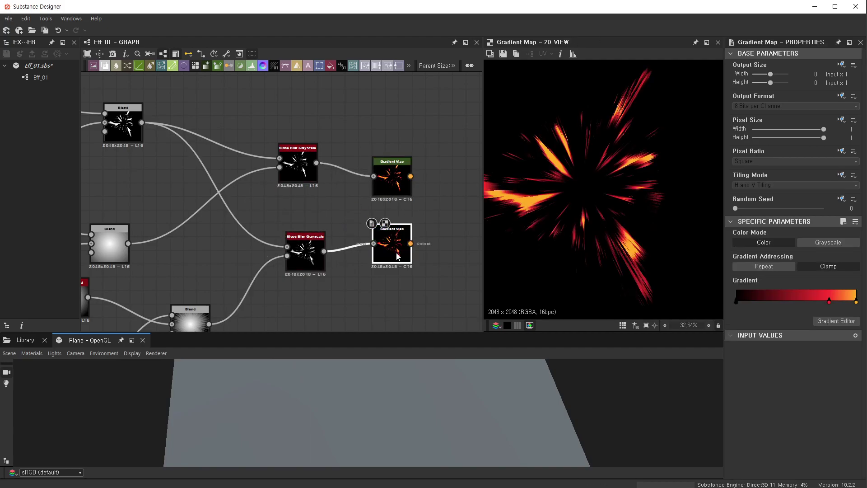
pyautogui.doubleClick(392, 178)
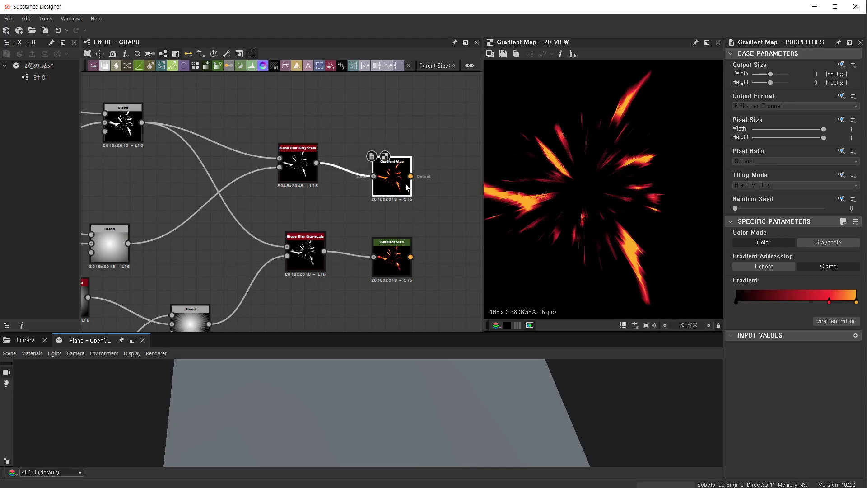
pyautogui.doubleClick(391, 253)
# - Add a Blend node taking both Gradient Maps, set to Add (Linear Dodge)
pyautogui.moveTo(391, 253); pyautogui.dragTo(315, 212, button='middle')
pyautogui.scroll(-1, 315, 212)
pyautogui.click(315, 209)
pyautogui.press('space')
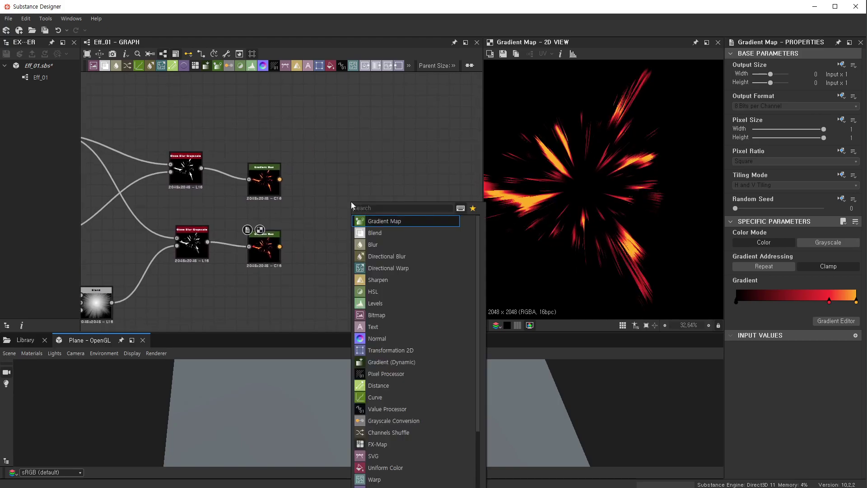
pyautogui.write('blen')
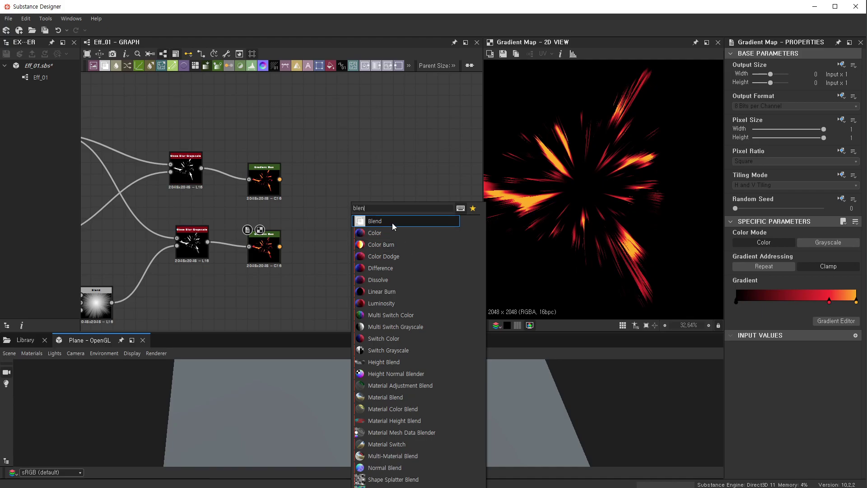
pyautogui.click(392, 222)
pyautogui.moveTo(272, 179)
pyautogui.mouseDown()
pyautogui.moveTo(345, 201)
pyautogui.moveTo(365, 235)
pyautogui.mouseUp()
pyautogui.moveTo(280, 246); pyautogui.dragTo(356, 218)
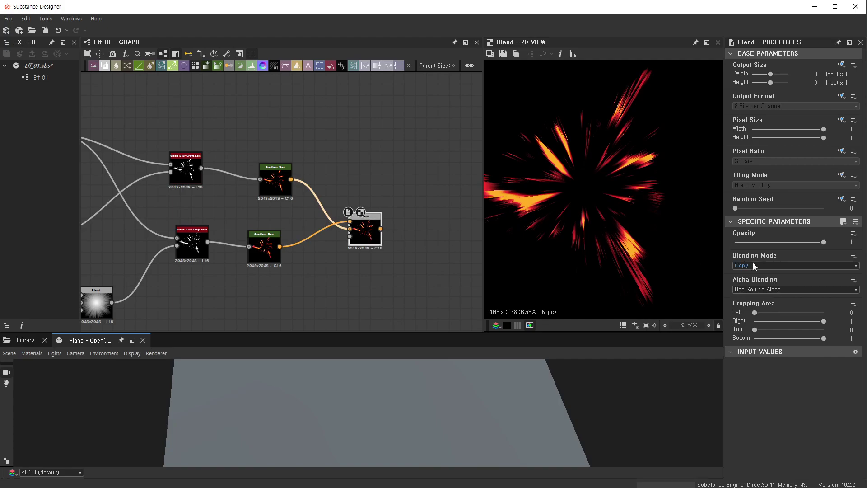
pyautogui.click(753, 262)
pyautogui.click(774, 279)
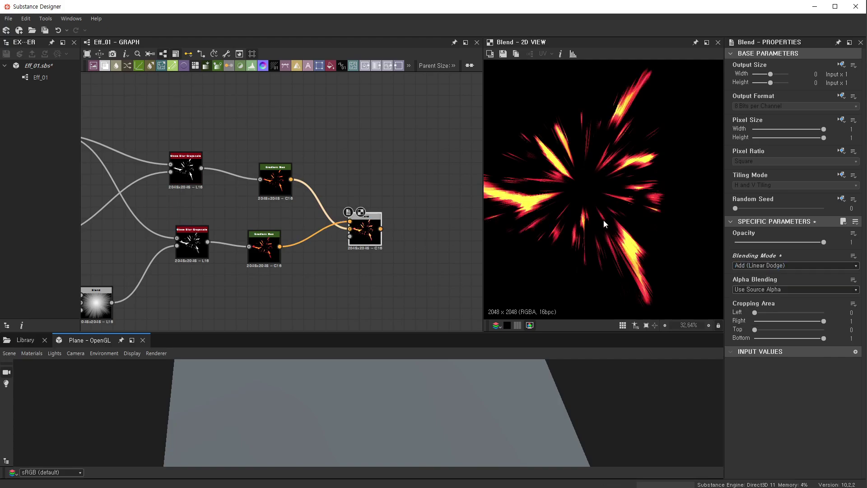
# - Reposition the Blend and upper Gradient Map nodes and preview the upper Slope Blur
pyautogui.scroll(-3, 604, 220)
pyautogui.scroll(5, 614, 187)
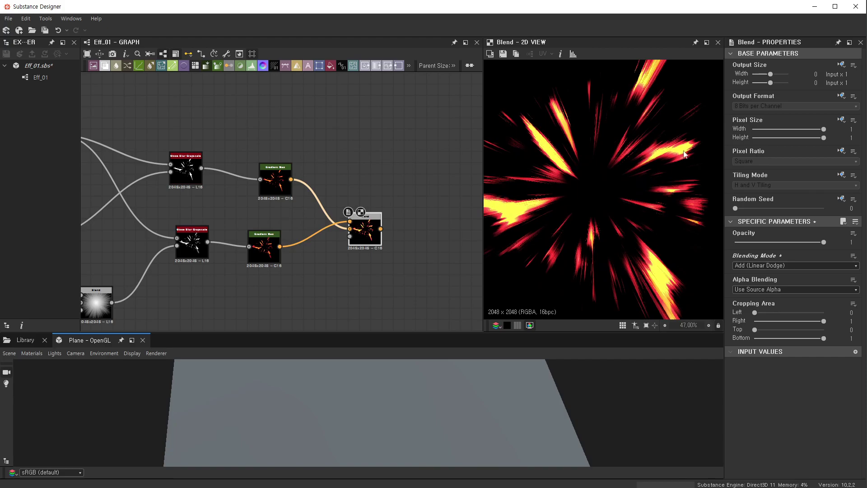
pyautogui.moveTo(365, 228); pyautogui.dragTo(433, 189)
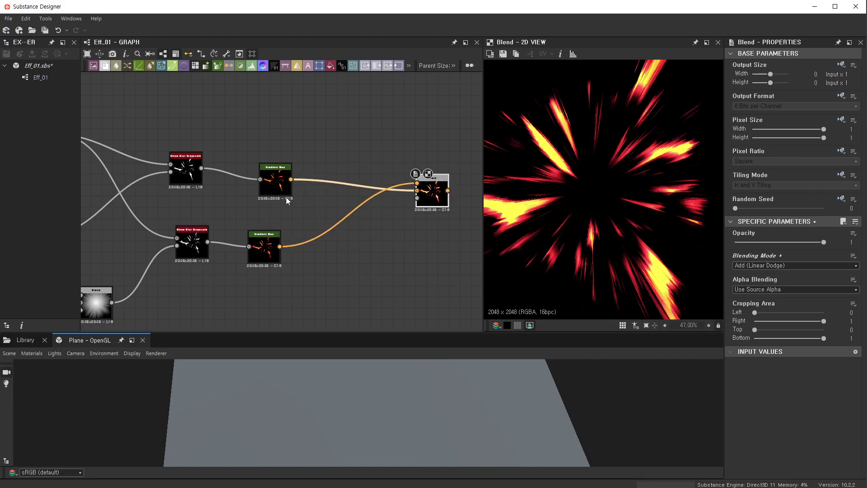
pyautogui.moveTo(286, 197); pyautogui.dragTo(297, 163)
pyautogui.doubleClick(186, 168)
# - Rearrange the Slope Blur, Gradient Map and Blend nodes, previewing the upper branch
pyautogui.click(284, 157)
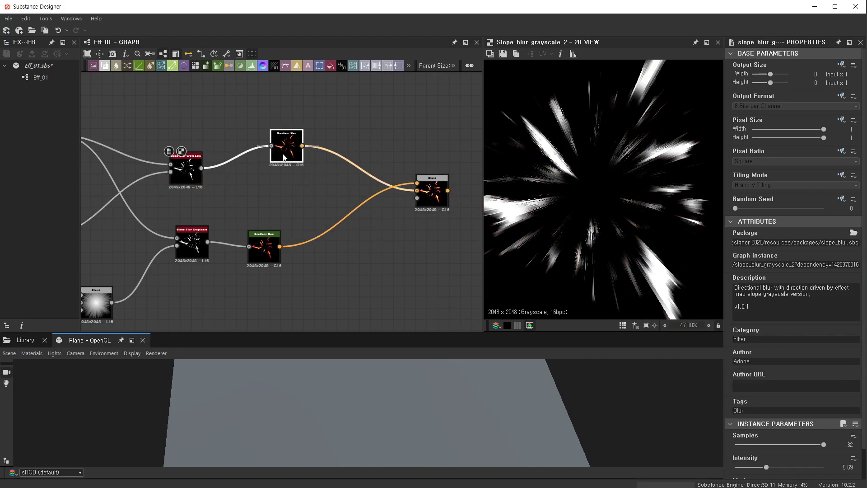
pyautogui.doubleClick(286, 155)
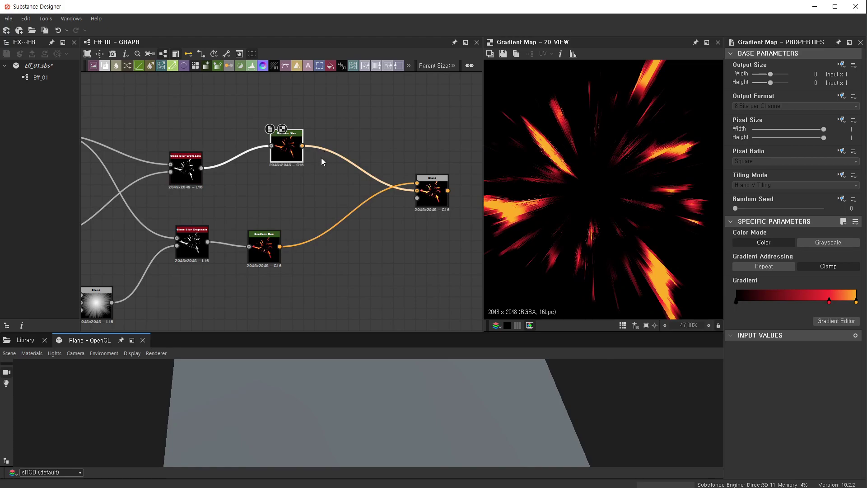
pyautogui.moveTo(189, 180); pyautogui.dragTo(201, 155)
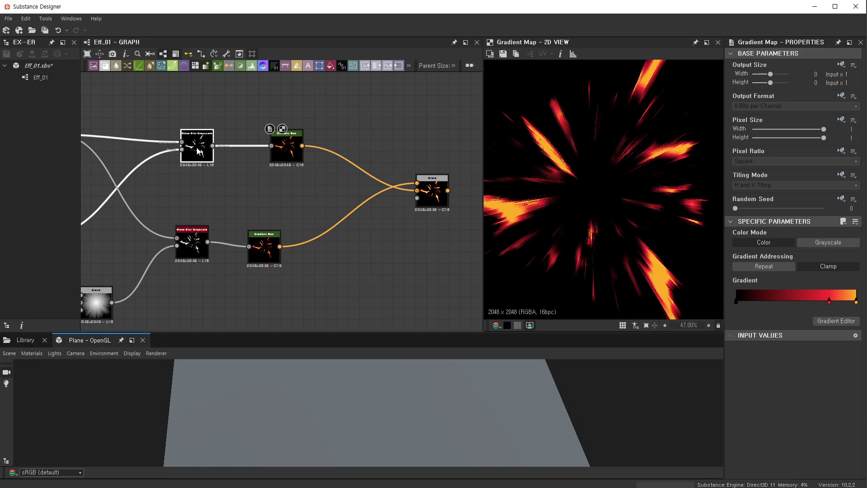
pyautogui.doubleClick(198, 151)
pyautogui.doubleClick(286, 152)
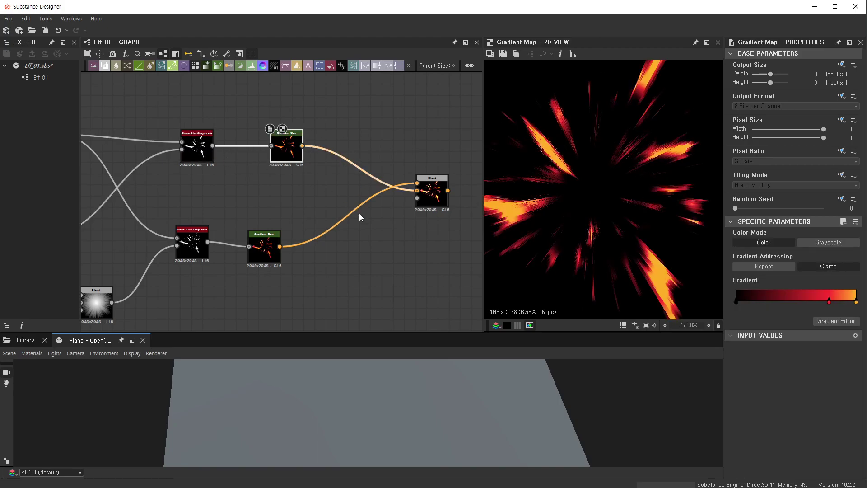
pyautogui.moveTo(432, 192); pyautogui.dragTo(443, 214)
pyautogui.moveTo(264, 249); pyautogui.dragTo(265, 282)
pyautogui.moveTo(192, 244); pyautogui.dragTo(181, 293)
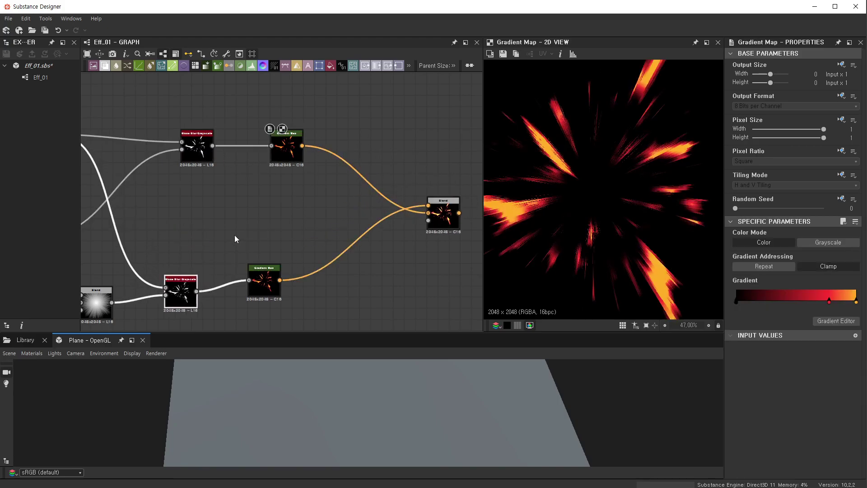
# - Add a Blur HQ Grayscale from the upper Slope Blur with Quality 1 and Intensity 4.55
pyautogui.press('space')
pyautogui.write('blu')
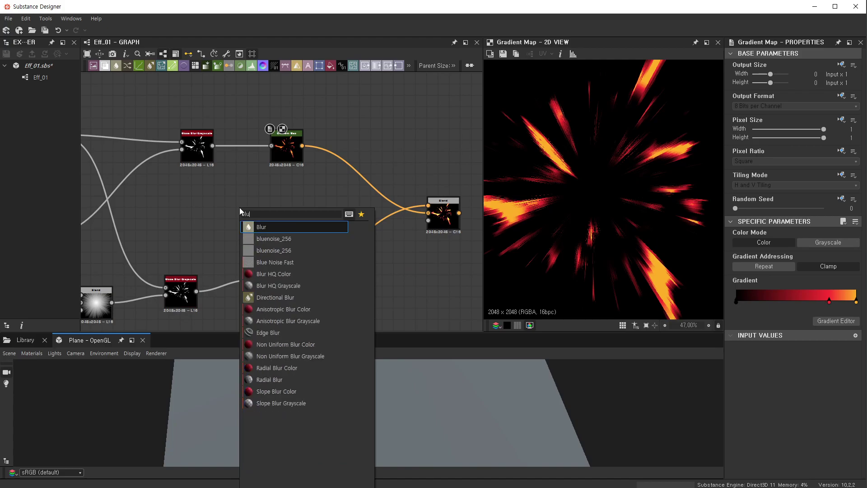
pyautogui.write('r')
pyautogui.click(285, 251)
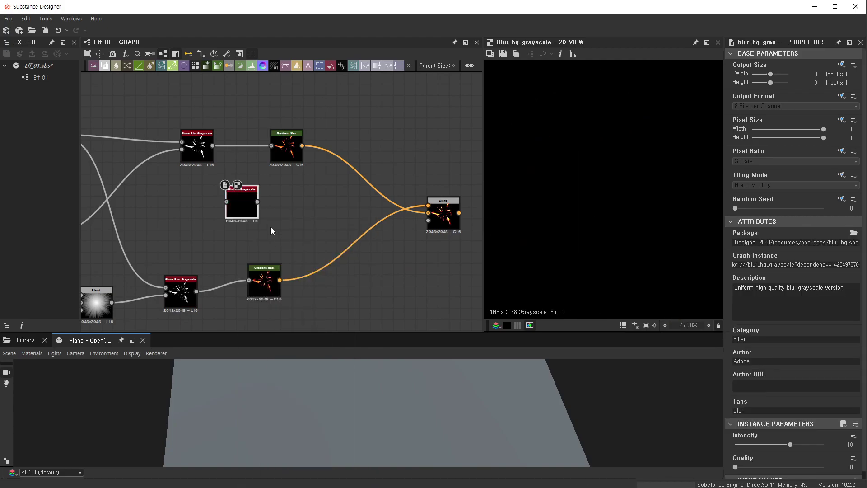
pyautogui.moveTo(212, 145)
pyautogui.mouseDown()
pyautogui.moveTo(226, 202)
pyautogui.moveTo(276, 208)
pyautogui.mouseUp()
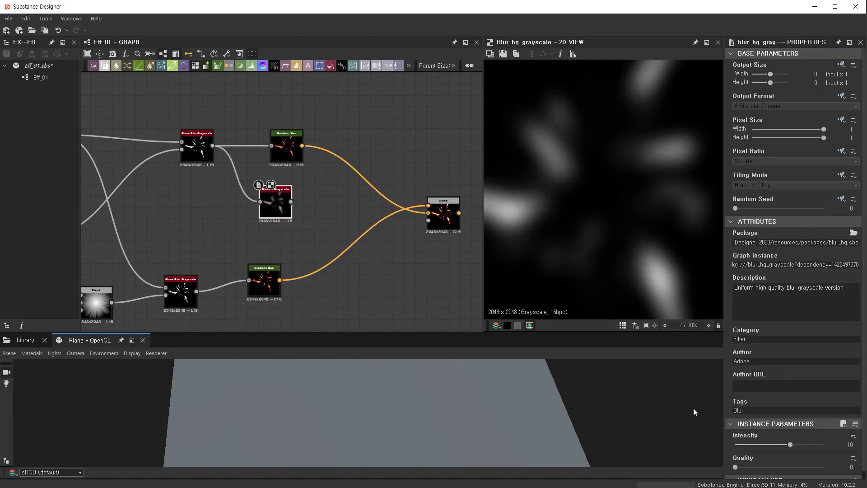
pyautogui.moveTo(784, 468); pyautogui.dragTo(826, 460)
pyautogui.moveTo(748, 445); pyautogui.dragTo(761, 451)
# - Duplicate the upper fire Gradient Map and place it after the blur
pyautogui.click(287, 145)
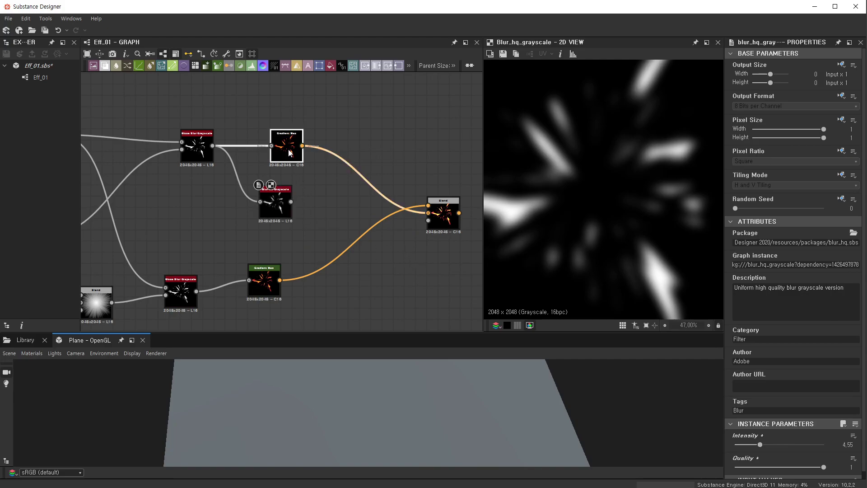
pyautogui.hotkey('ctrl', 'd')
pyautogui.moveTo(283, 201)
pyautogui.mouseDown()
pyautogui.moveTo(311, 210)
pyautogui.moveTo(339, 202)
pyautogui.mouseUp()
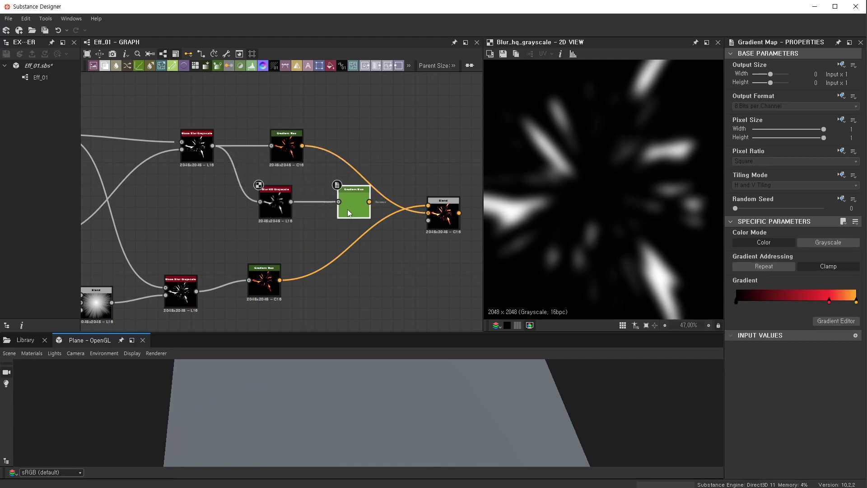
# - Make the middle Gradient Map fade from black to pure red by removing the orange end key
pyautogui.doubleClick(354, 206)
pyautogui.click(836, 321)
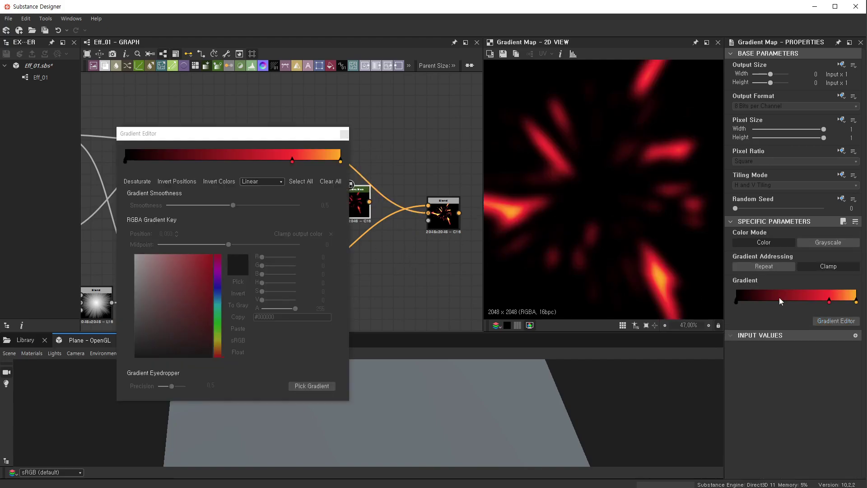
pyautogui.click(340, 161)
pyautogui.press('Delete')
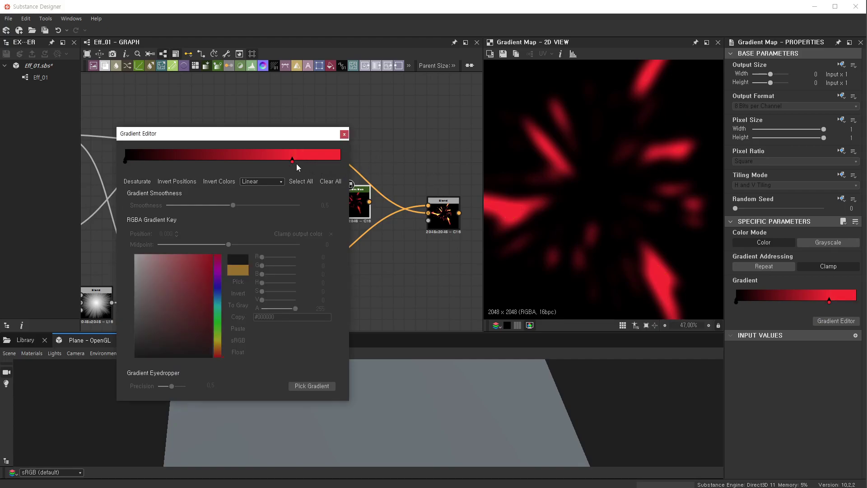
pyautogui.moveTo(293, 161); pyautogui.dragTo(400, 168)
pyautogui.click(344, 134)
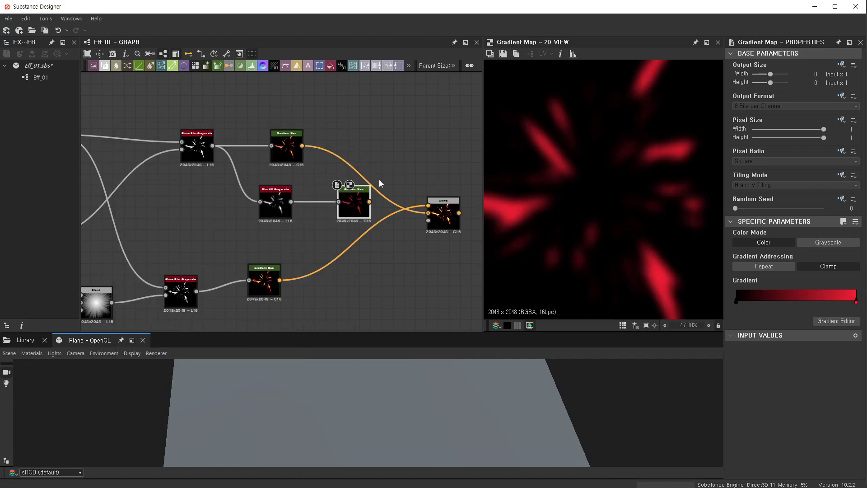
# - Wire the middle Gradient Map into the Add Blend, compare previews, and tidy the Blur HQ nodes
pyautogui.moveTo(370, 202)
pyautogui.mouseDown()
pyautogui.moveTo(428, 206)
pyautogui.moveTo(451, 187)
pyautogui.mouseUp()
pyautogui.click(446, 221)
pyautogui.scroll(-3, 632, 230)
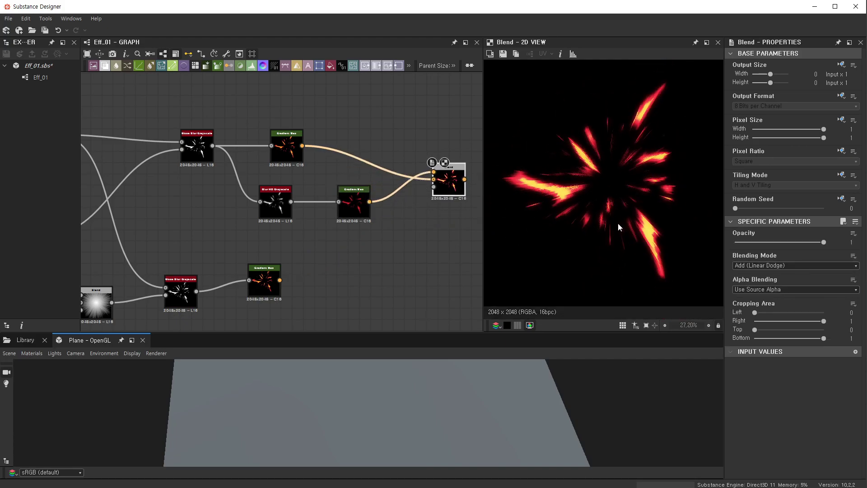
pyautogui.scroll(3, 631, 230)
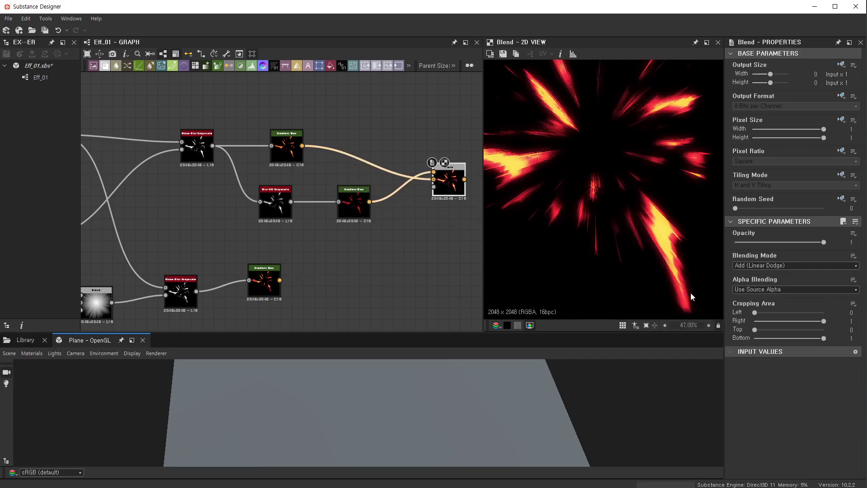
pyautogui.doubleClick(286, 145)
pyautogui.doubleClick(448, 181)
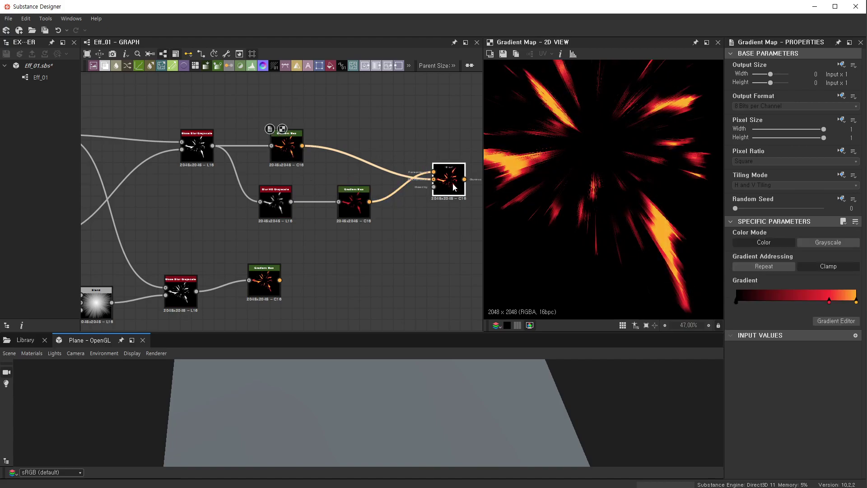
pyautogui.scroll(5, 686, 227)
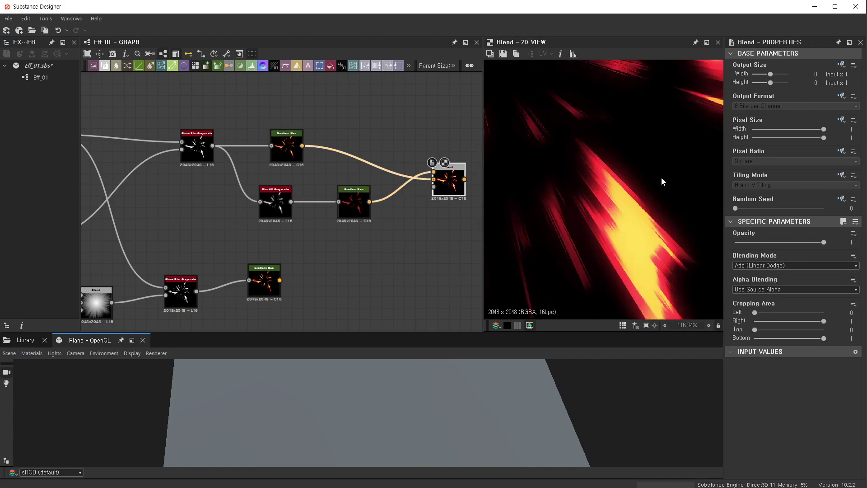
pyautogui.scroll(-3, 651, 201)
pyautogui.scroll(-5, 638, 224)
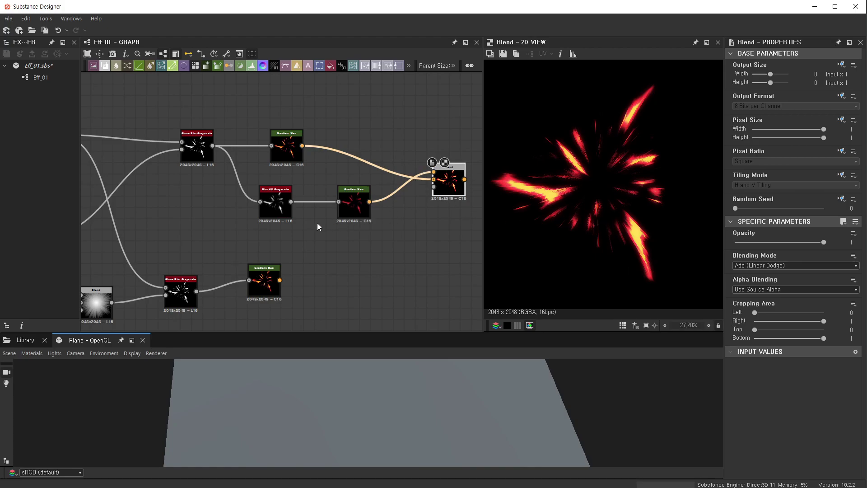
pyautogui.moveTo(276, 209); pyautogui.dragTo(281, 220)
pyautogui.moveTo(354, 219); pyautogui.dragTo(354, 231)
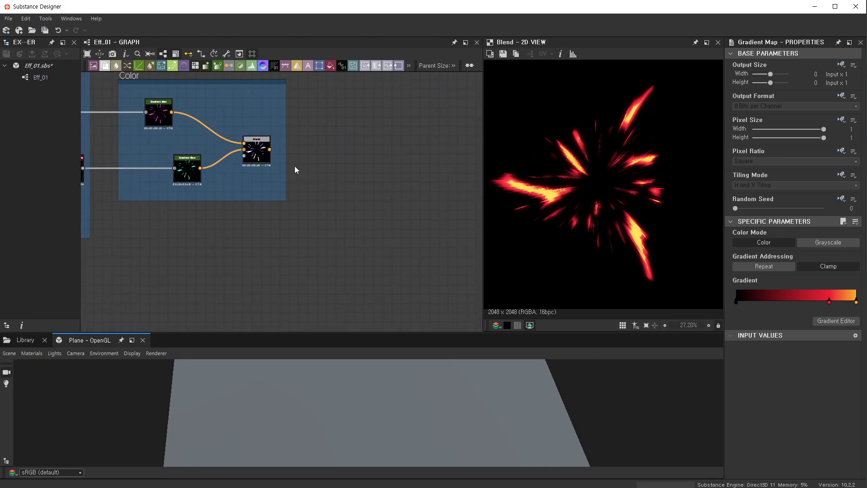
# - Preview the Color-frame Blend and upper Gradient Map, nudging the Blend node up slightly
pyautogui.scroll(2, 254, 154)
pyautogui.click(258, 149)
pyautogui.scroll(3, 560, 239)
pyautogui.scroll(2, 580, 267)
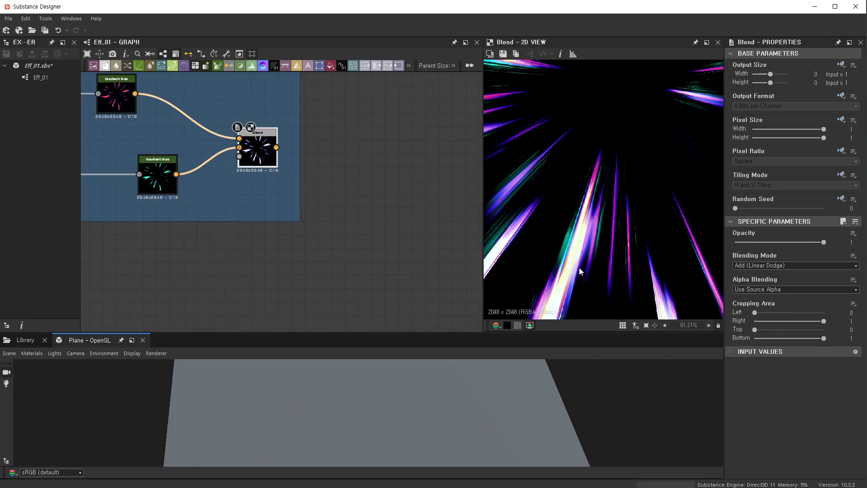
pyautogui.scroll(2, 588, 240)
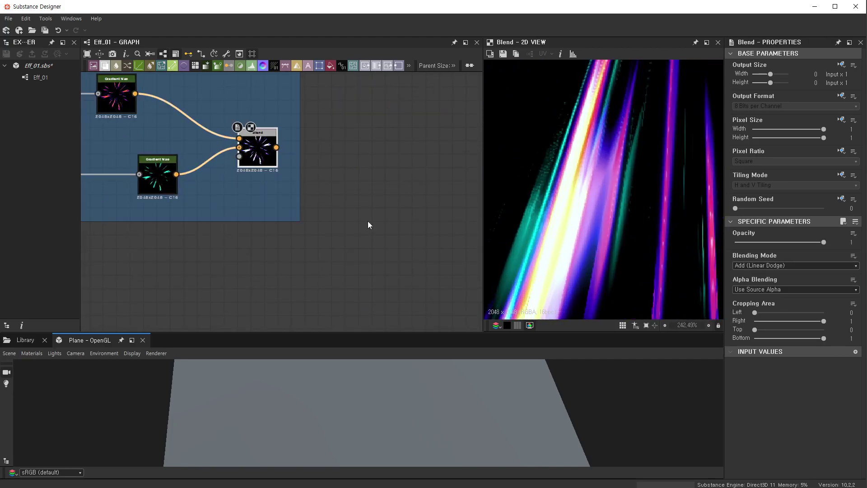
pyautogui.scroll(-5, 317, 240)
pyautogui.scroll(3, 298, 226)
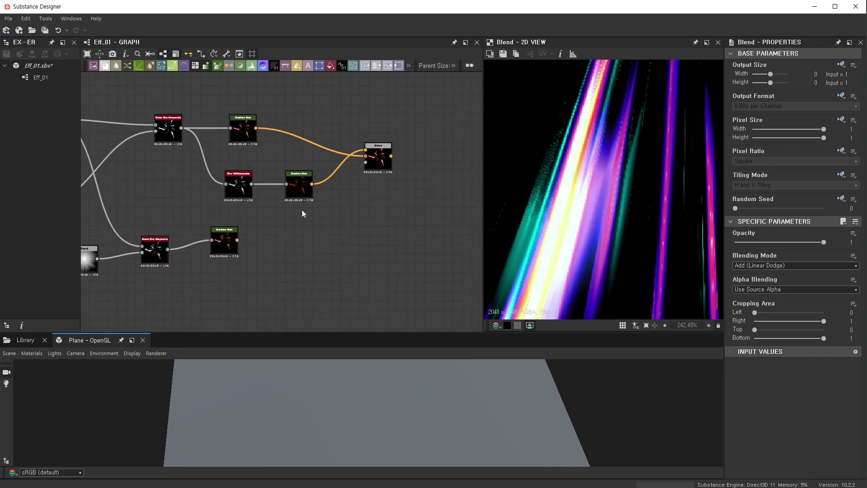
pyautogui.doubleClick(233, 132)
pyautogui.moveTo(381, 155); pyautogui.dragTo(383, 150)
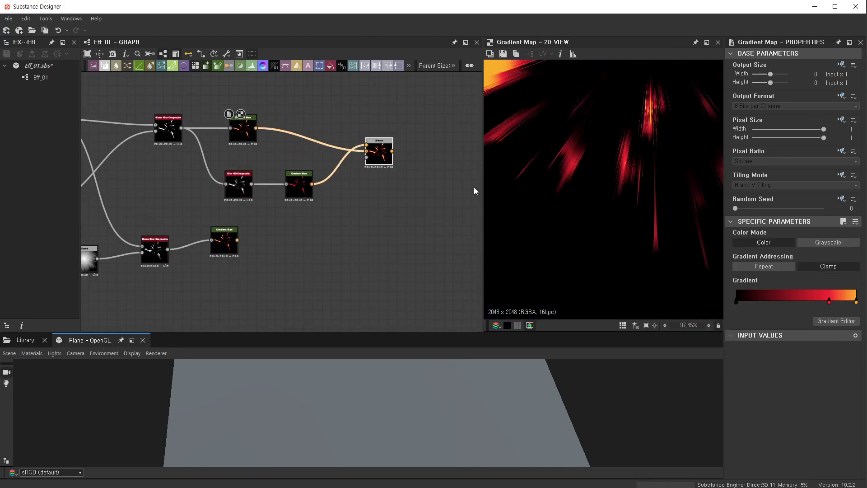
# - Move the Blur HQ/Gradient Map pair up and the Blend down, then wire the lower Gradient Map in
pyautogui.moveTo(217, 165); pyautogui.dragTo(318, 208)
pyautogui.moveTo(299, 186); pyautogui.dragTo(332, 271, button='middle')
pyautogui.moveTo(332, 271); pyautogui.dragTo(324, 153)
pyautogui.moveTo(414, 237); pyautogui.dragTo(414, 305)
pyautogui.moveTo(285, 326); pyautogui.dragTo(267, 236, button='middle')
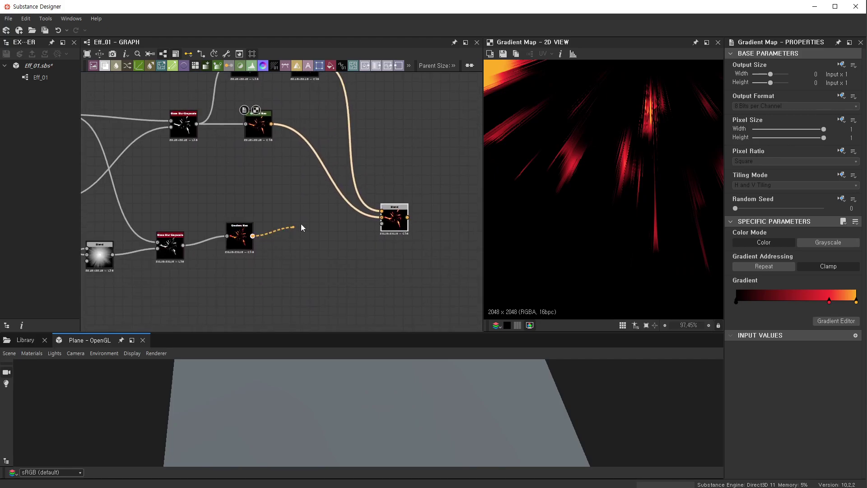
pyautogui.moveTo(302, 227); pyautogui.dragTo(381, 211)
pyautogui.doubleClick(394, 218)
# - Select the lower Gradient Map and preview its black-red-orange gradient settings
pyautogui.click(244, 242)
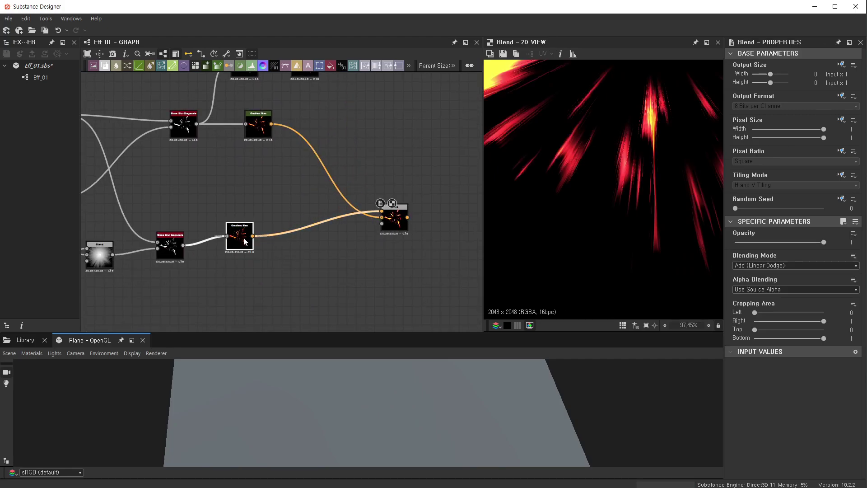
pyautogui.doubleClick(244, 241)
pyautogui.click(834, 320)
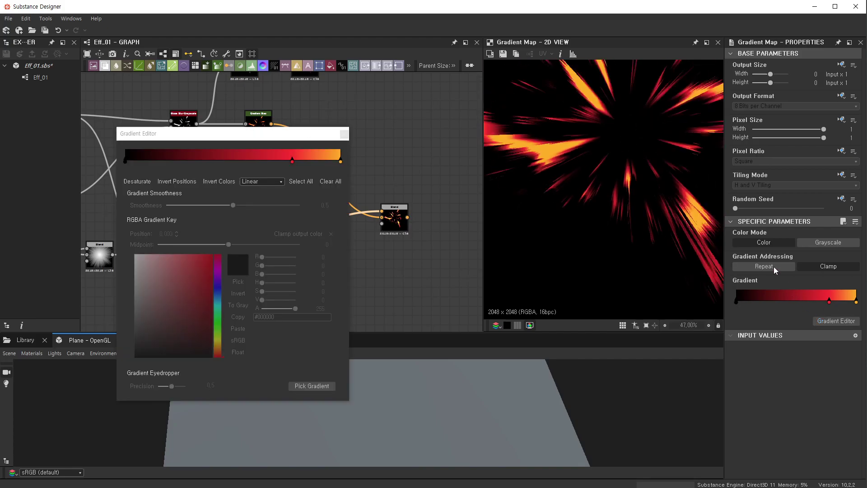
pyautogui.click(344, 135)
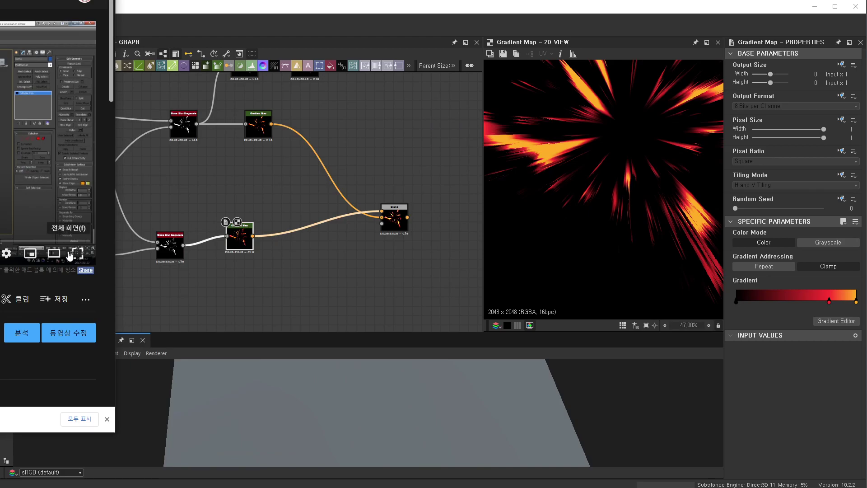
# - Place the Pinterest flame reference beside Substance Designer with the Gradient Editor reopened
pyautogui.moveTo(0, 0)
pyautogui.mouseDown()
pyautogui.moveTo(311, 37)
pyautogui.moveTo(310, 29)
pyautogui.moveTo(327, 46)
pyautogui.mouseUp()
pyautogui.click(839, 320)
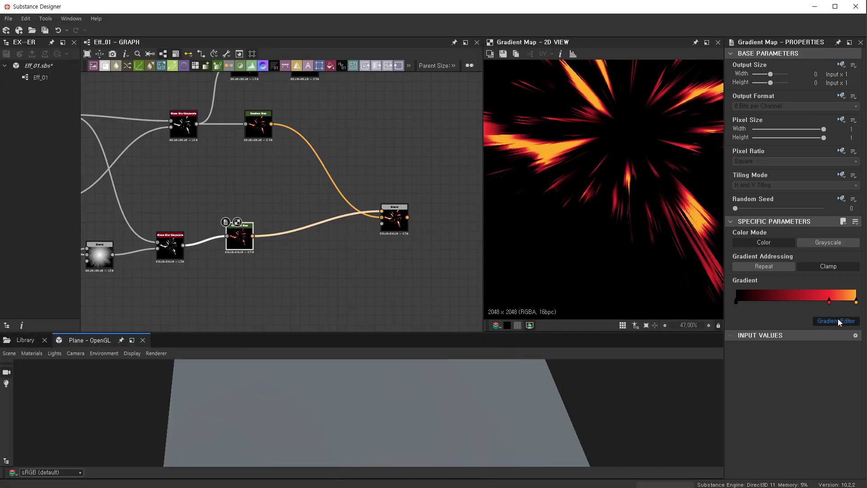
pyautogui.moveTo(298, 124); pyautogui.dragTo(700, 110)
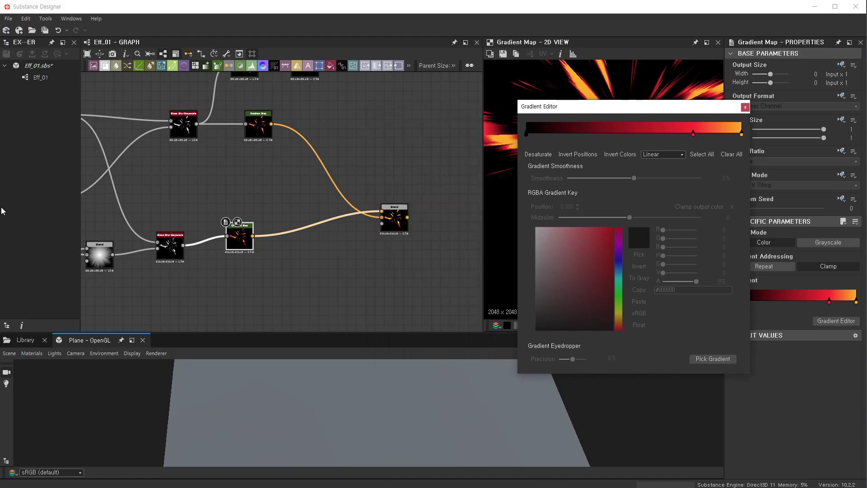
pyautogui.moveTo(1, 207); pyautogui.dragTo(358, 208)
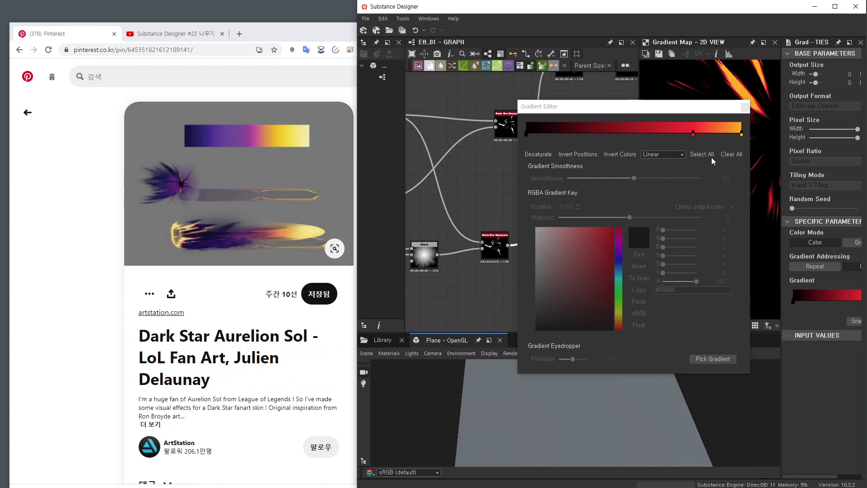
# - Sample a yellow-to-purple gradient from the flame reference image and invert its positions
pyautogui.click(640, 131)
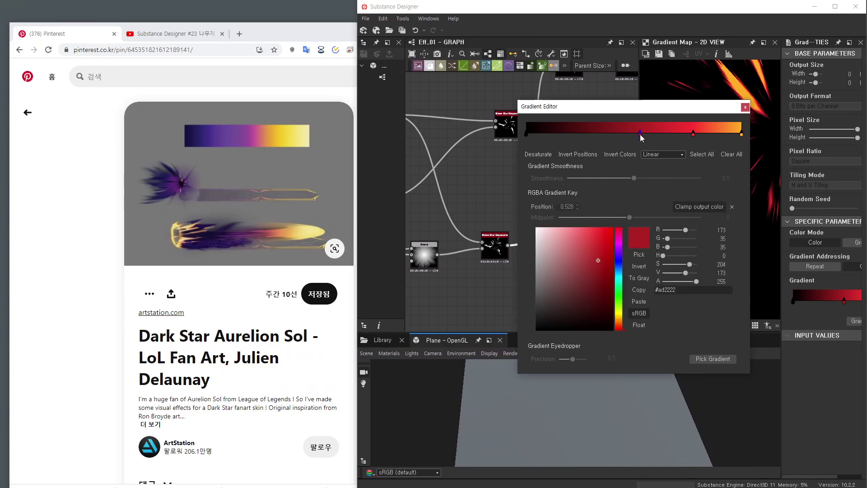
pyautogui.click(726, 362)
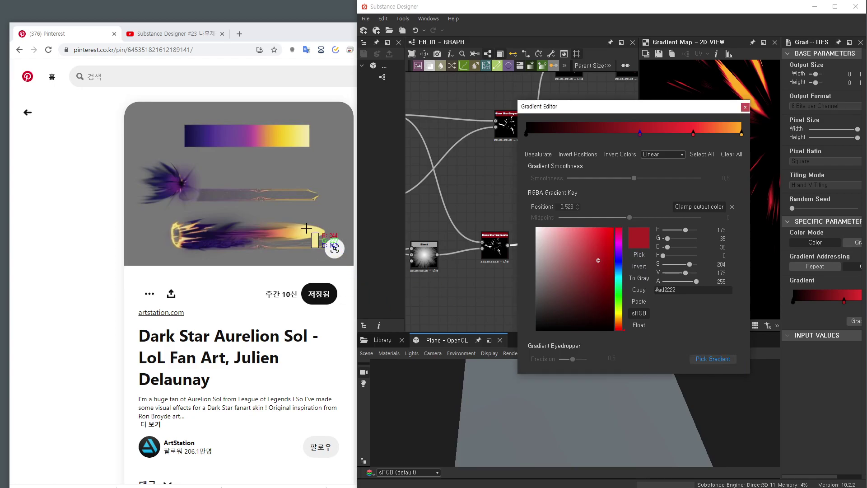
pyautogui.moveTo(309, 232); pyautogui.dragTo(205, 246)
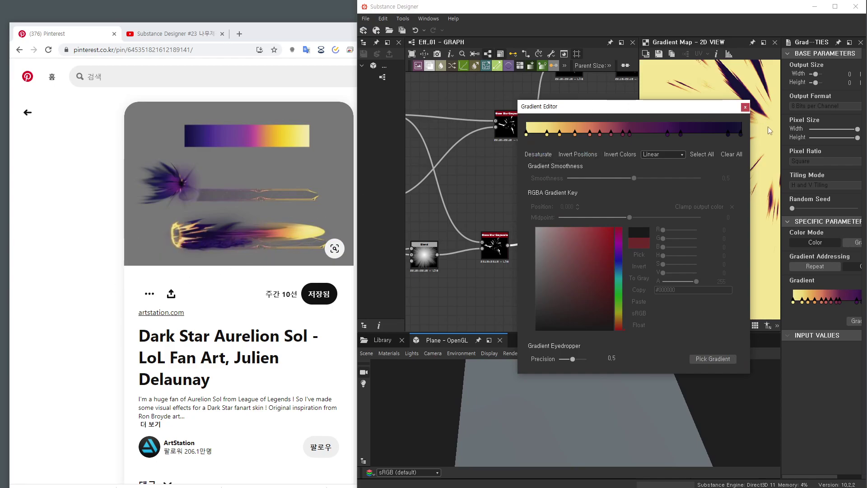
pyautogui.click(579, 154)
# - Keep the first gradient key black at position 0 and close the Gradient Editor
pyautogui.moveTo(587, 106); pyautogui.dragTo(371, 131)
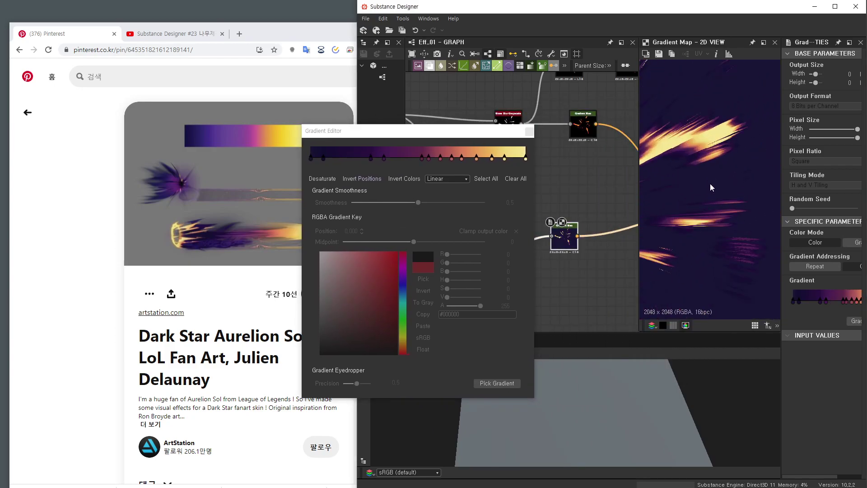
pyautogui.scroll(5, 688, 147)
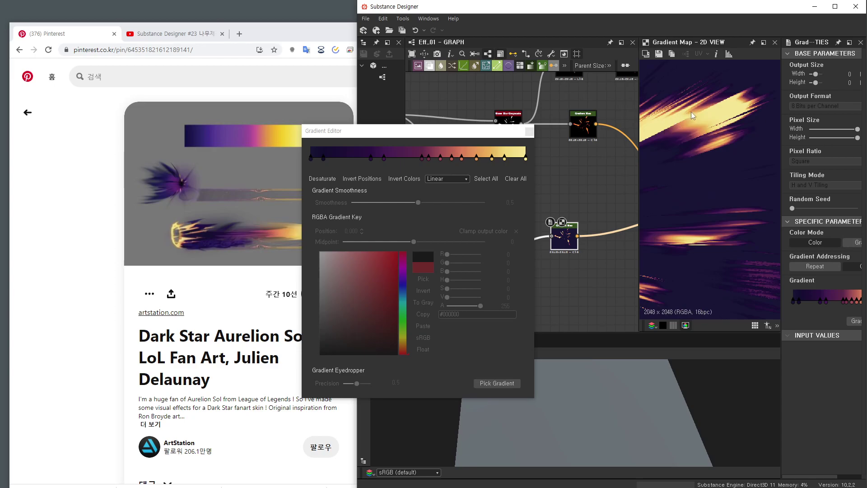
pyautogui.click(311, 158)
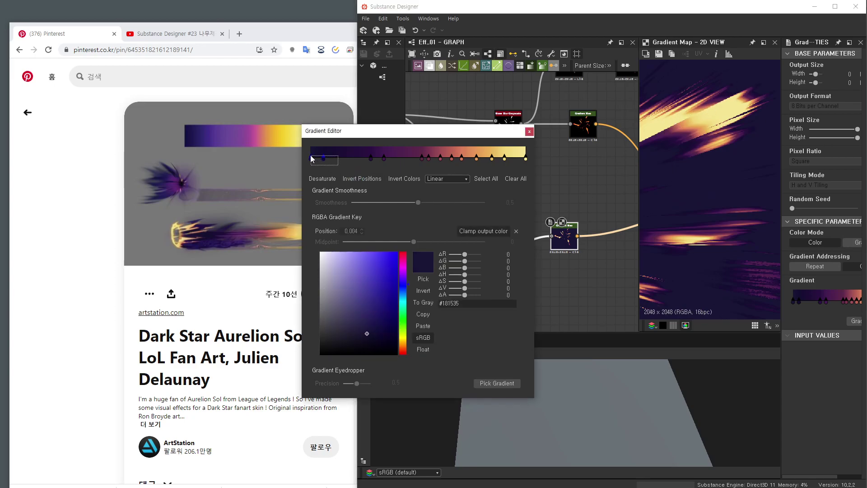
pyautogui.moveTo(311, 158); pyautogui.dragTo(331, 158)
pyautogui.hotkey('ctrl', 'z')
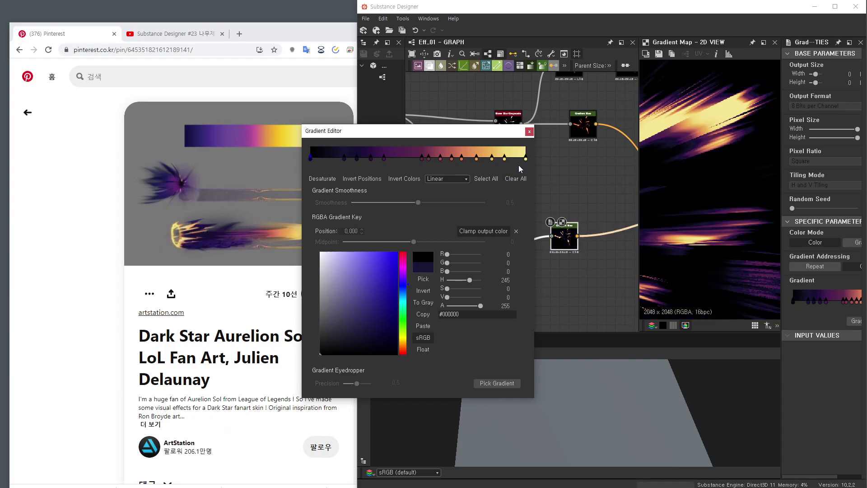
pyautogui.click(530, 131)
pyautogui.scroll(-3, 568, 212)
# - Preview the Add Blend's red-orange burst and restore Substance Designer to full width
pyautogui.moveTo(565, 252); pyautogui.dragTo(513, 244, button='middle')
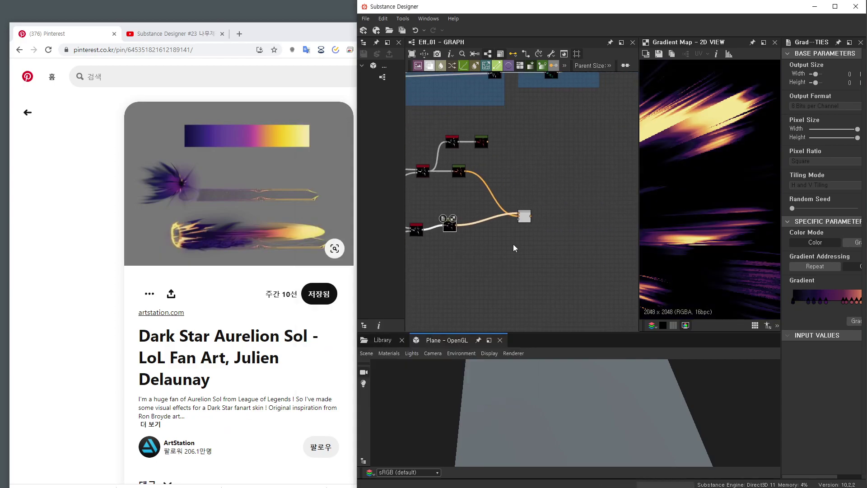
pyautogui.scroll(2, 531, 238)
pyautogui.click(522, 210)
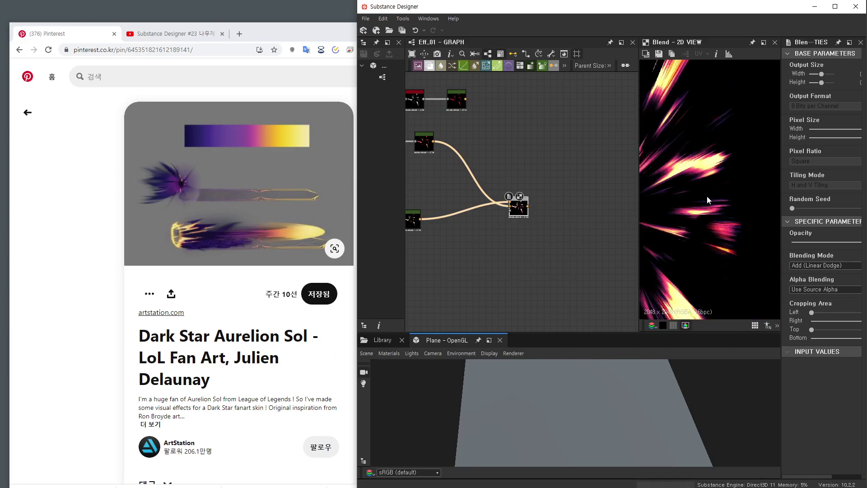
pyautogui.scroll(-3, 710, 199)
pyautogui.scroll(-2, 745, 221)
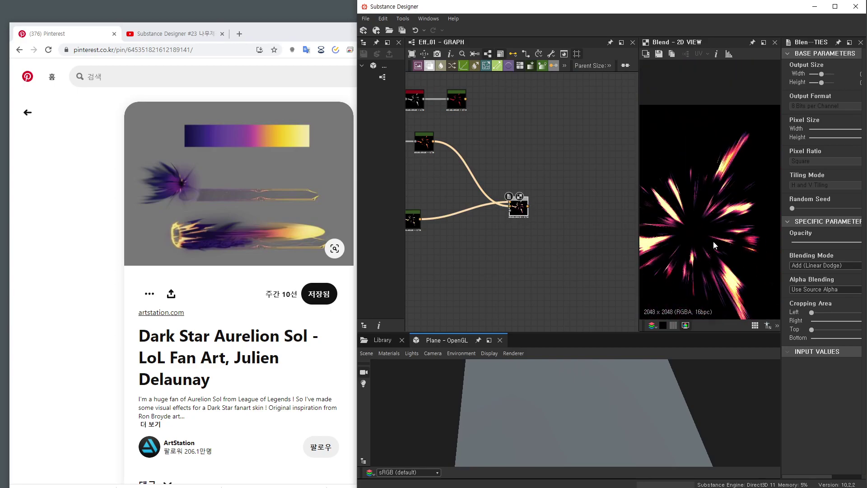
pyautogui.scroll(-1, 705, 226)
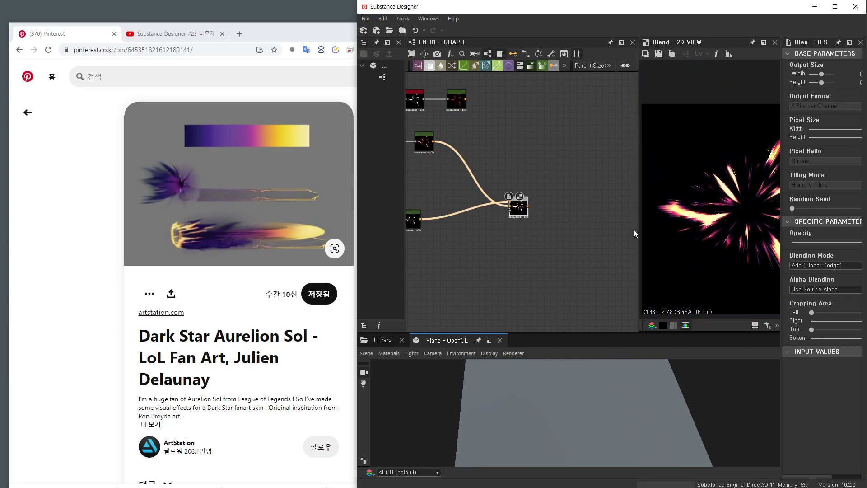
pyautogui.click(430, 151)
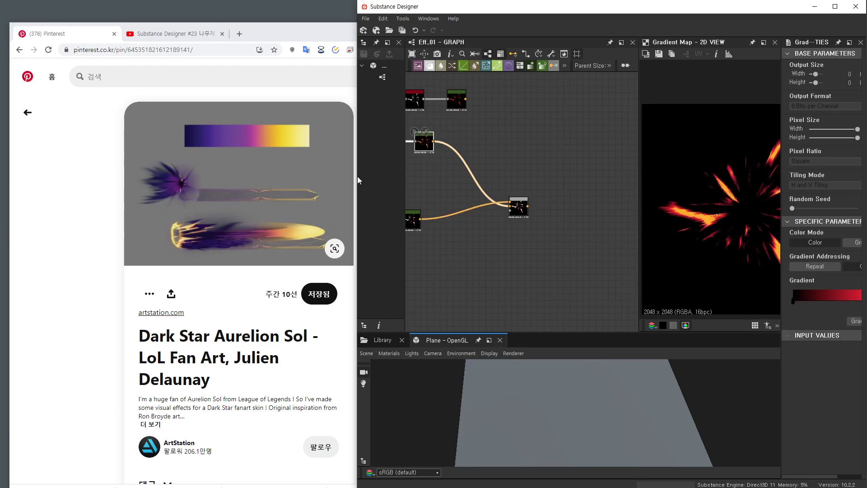
pyautogui.moveTo(357, 179); pyautogui.dragTo(1, 206)
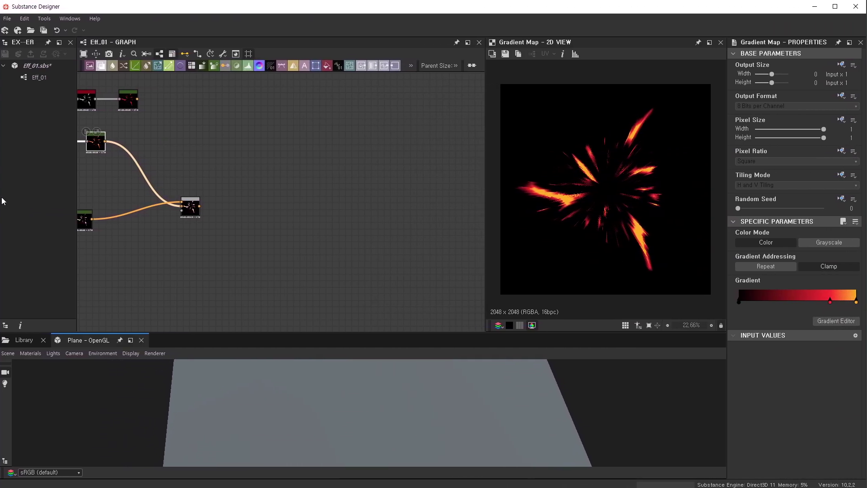
pyautogui.moveTo(236, 205); pyautogui.dragTo(304, 236, button='middle')
pyautogui.scroll(2, 304, 236)
# - Move the lower Gradient Map closer to the Blend and preview the combined result
pyautogui.click(421, 239)
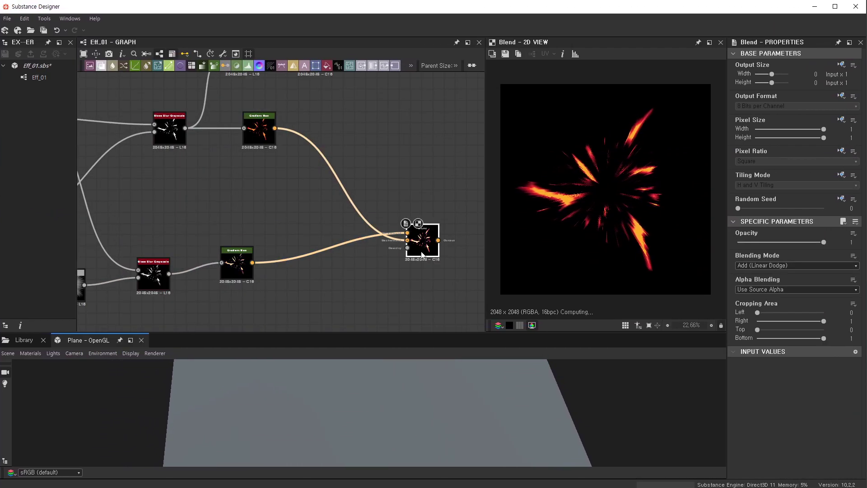
pyautogui.moveTo(237, 268); pyautogui.dragTo(304, 233)
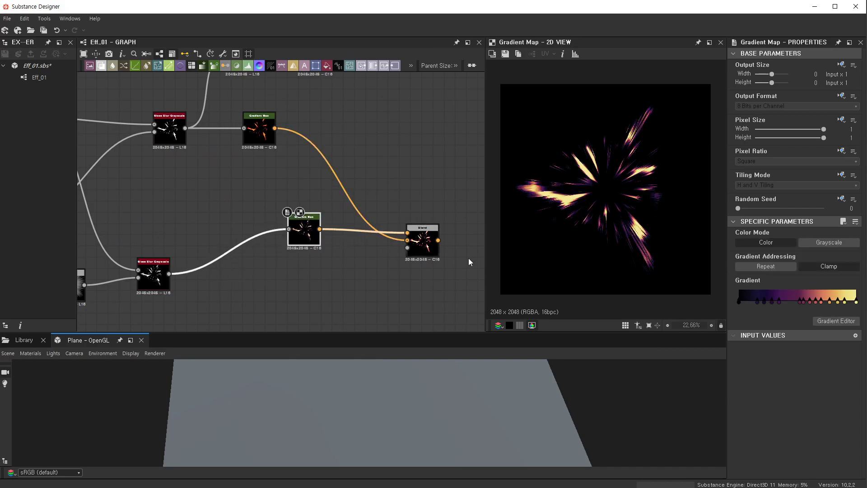
pyautogui.doubleClick(430, 251)
# - Change the upper Gradient Map's orange end key to cyan #26ffe3
pyautogui.click(258, 119)
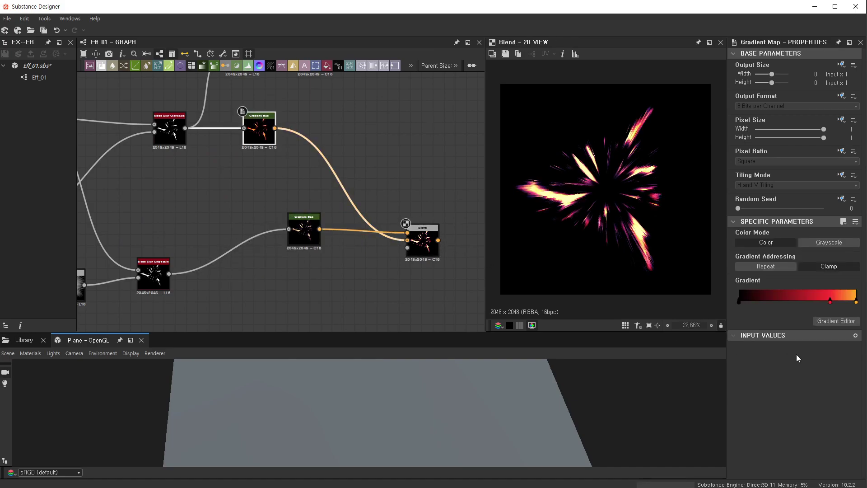
pyautogui.click(837, 321)
pyautogui.click(526, 158)
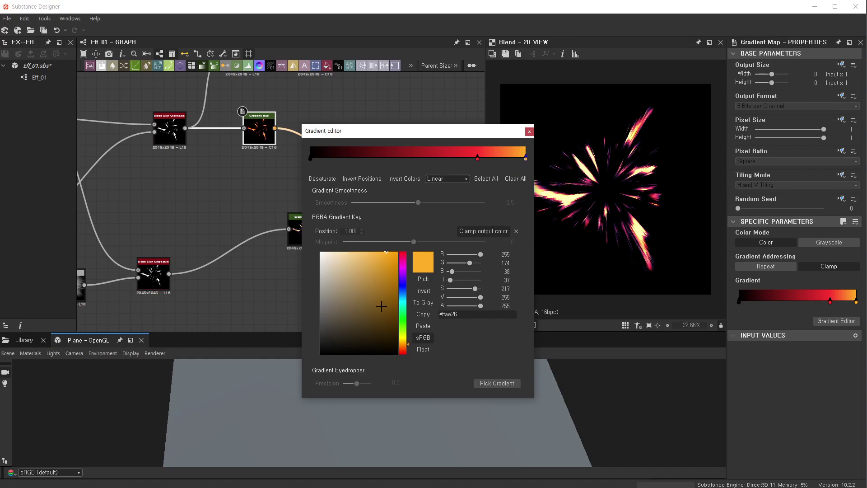
pyautogui.moveTo(405, 344); pyautogui.dragTo(401, 306)
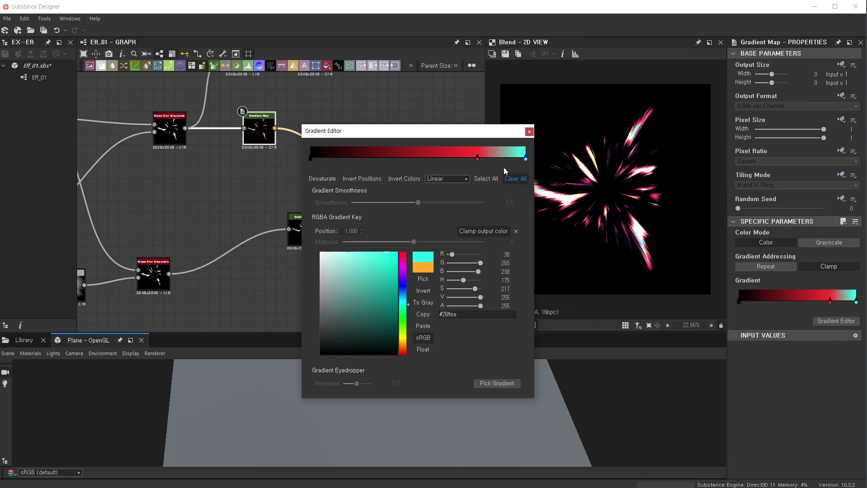
pyautogui.click(422, 241)
pyautogui.scroll(3, 576, 206)
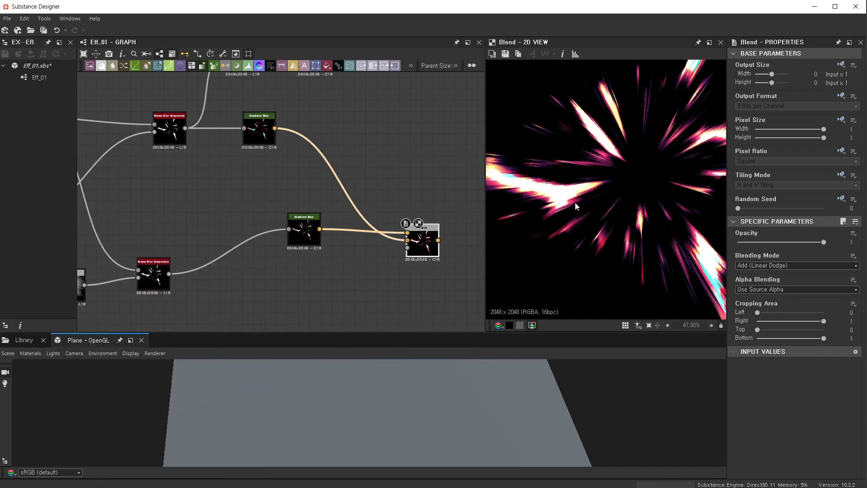
pyautogui.scroll(2, 576, 206)
pyautogui.scroll(1, 607, 263)
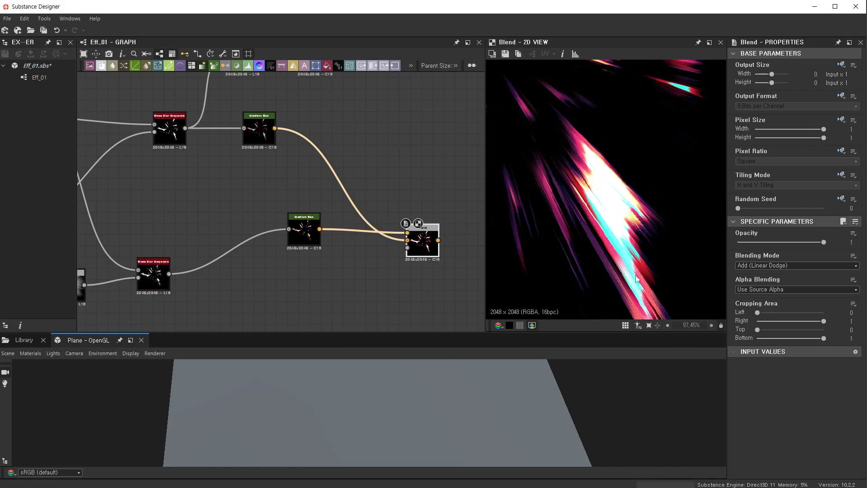
pyautogui.click(252, 139)
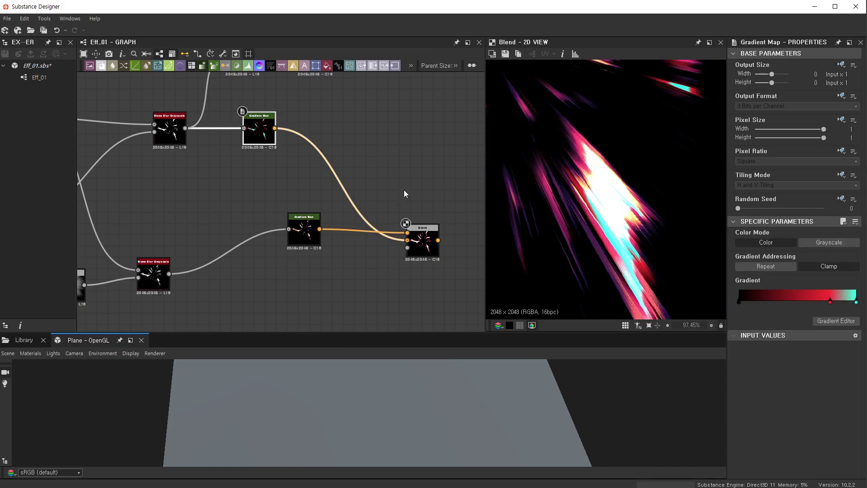
# - Shift the upper gradient's red middle key toward magenta while framing the whole starburst
pyautogui.click(836, 321)
pyautogui.click(200, 185)
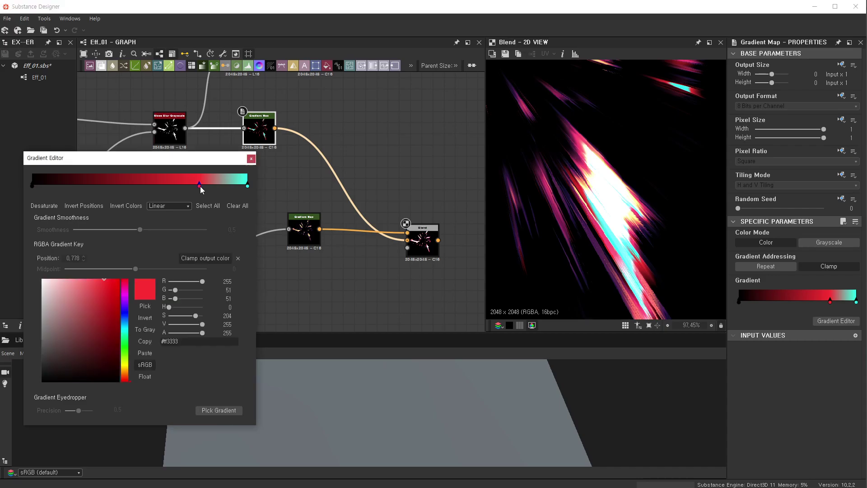
pyautogui.moveTo(124, 312)
pyautogui.mouseDown()
pyautogui.moveTo(126, 282)
pyautogui.moveTo(126, 332)
pyautogui.moveTo(127, 305)
pyautogui.mouseUp()
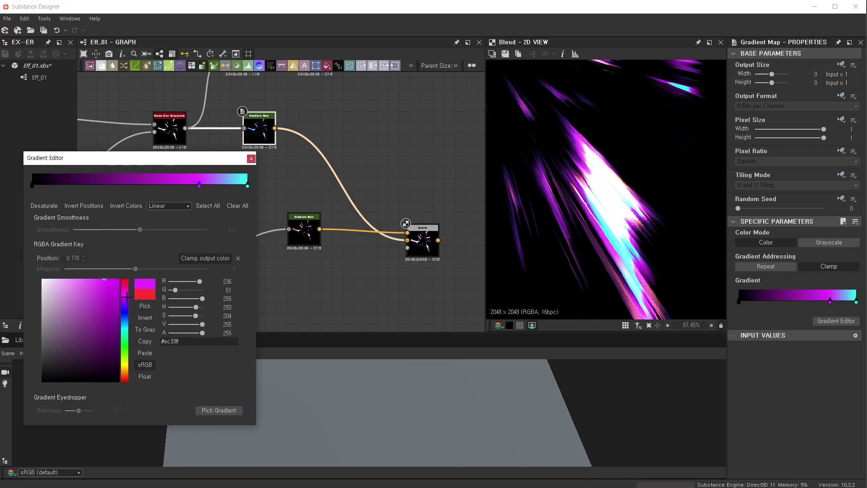
pyautogui.scroll(-3, 616, 220)
pyautogui.scroll(-2, 617, 220)
pyautogui.moveTo(617, 220); pyautogui.dragTo(657, 279, button='middle')
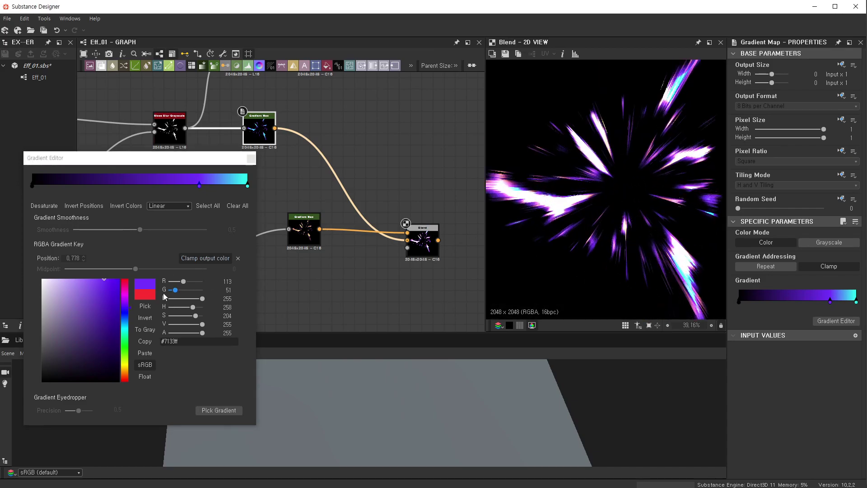
# - Move the middle key's hue on to green-cyan and finish the gradient edit
pyautogui.moveTo(121, 315); pyautogui.dragTo(126, 333)
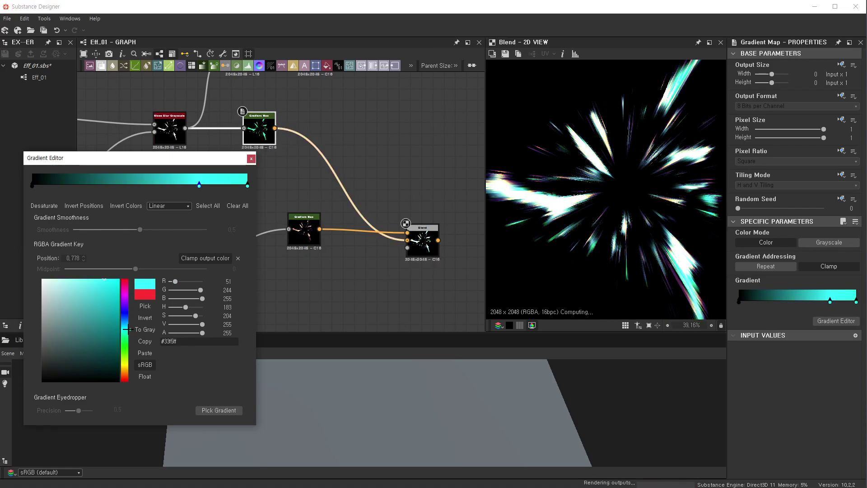
pyautogui.moveTo(125, 331); pyautogui.dragTo(127, 335)
pyautogui.click(252, 158)
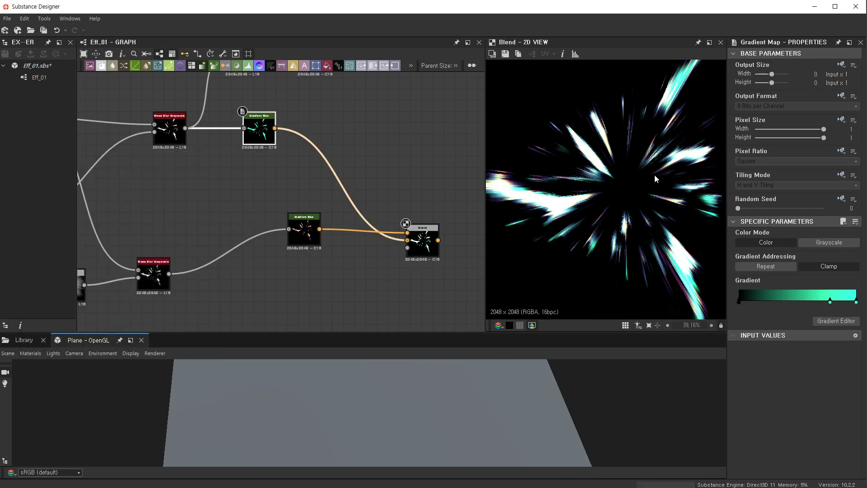
pyautogui.scroll(4, 655, 175)
pyautogui.scroll(2, 631, 184)
pyautogui.scroll(3, 595, 129)
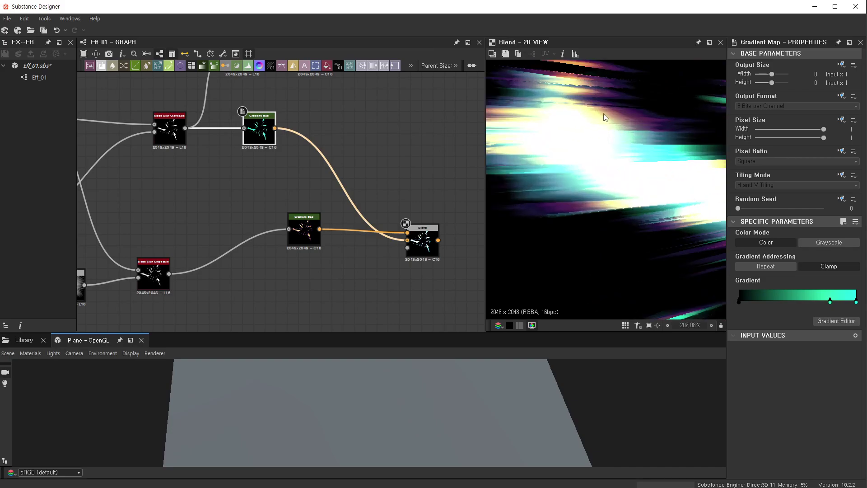
pyautogui.scroll(-4, 644, 143)
pyautogui.scroll(-7, 645, 189)
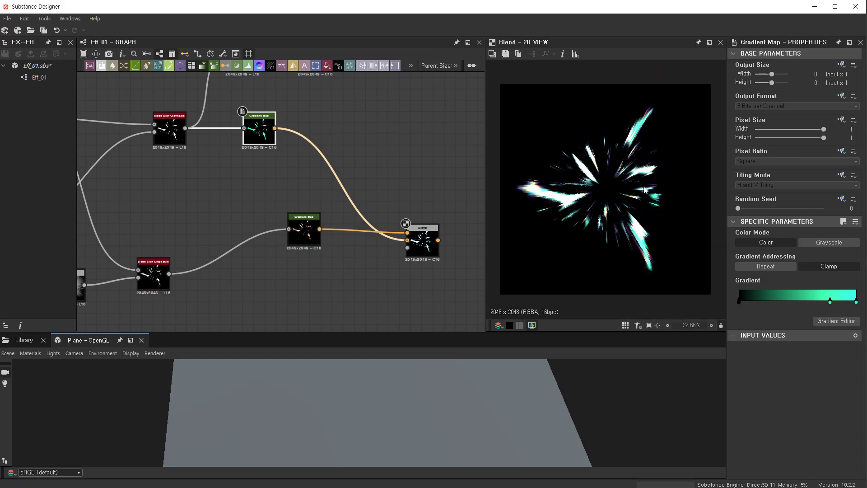
# - Bring the Shape Mapper nodes into view and select the upper Shape Mapper
pyautogui.scroll(-2, 304, 200)
pyautogui.scroll(-2, 253, 240)
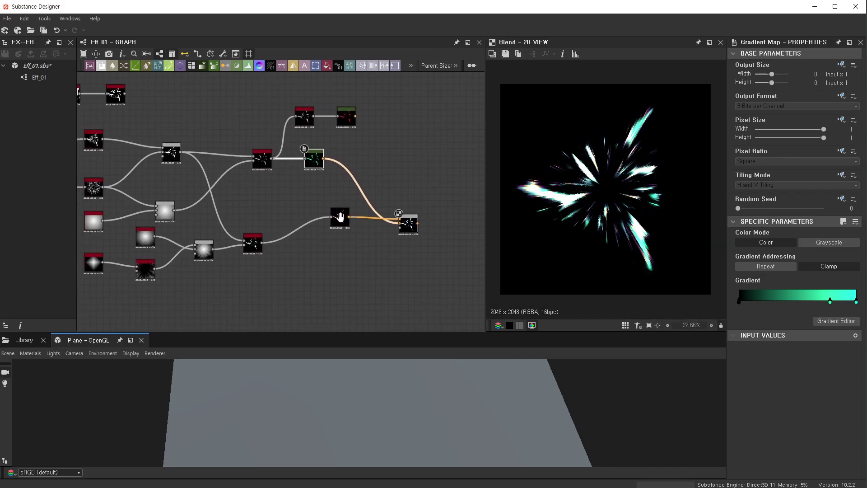
pyautogui.moveTo(397, 217); pyautogui.dragTo(429, 212, button='middle')
pyautogui.moveTo(90, 158); pyautogui.dragTo(248, 160, button='middle')
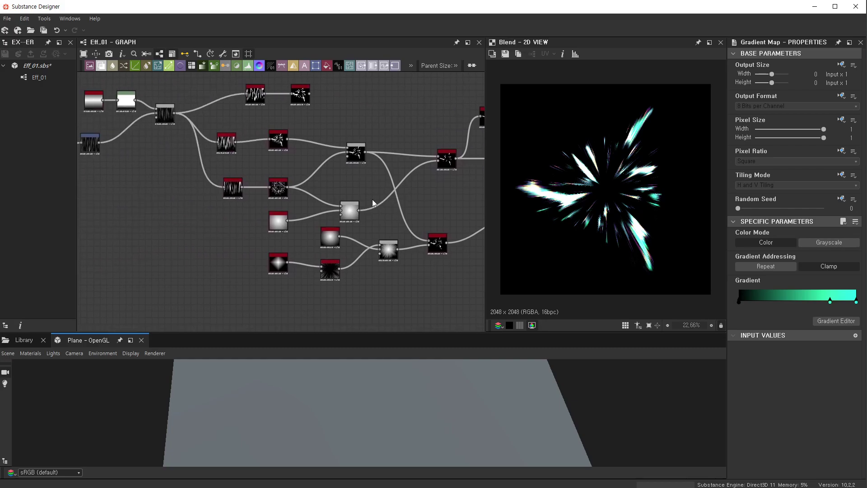
pyautogui.scroll(1, 248, 160)
pyautogui.scroll(2, 624, 192)
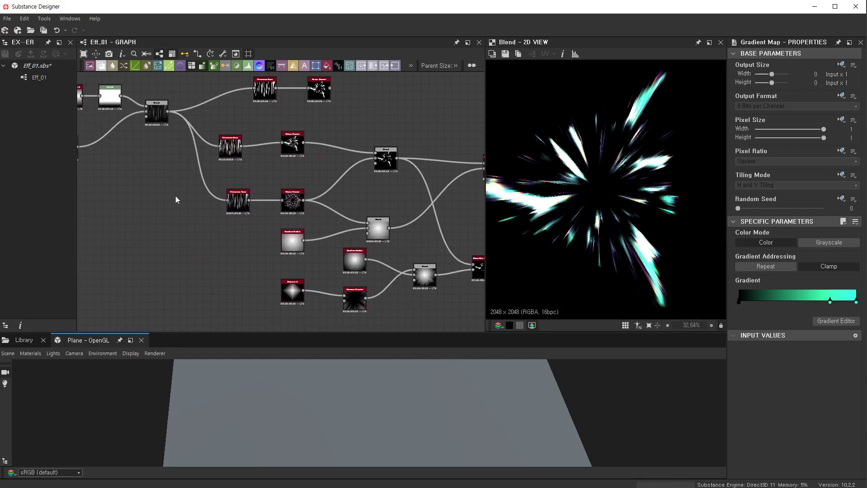
pyautogui.scroll(3, 176, 195)
pyautogui.scroll(3, 355, 189)
pyautogui.click(369, 97)
pyautogui.scroll(-2, 798, 291)
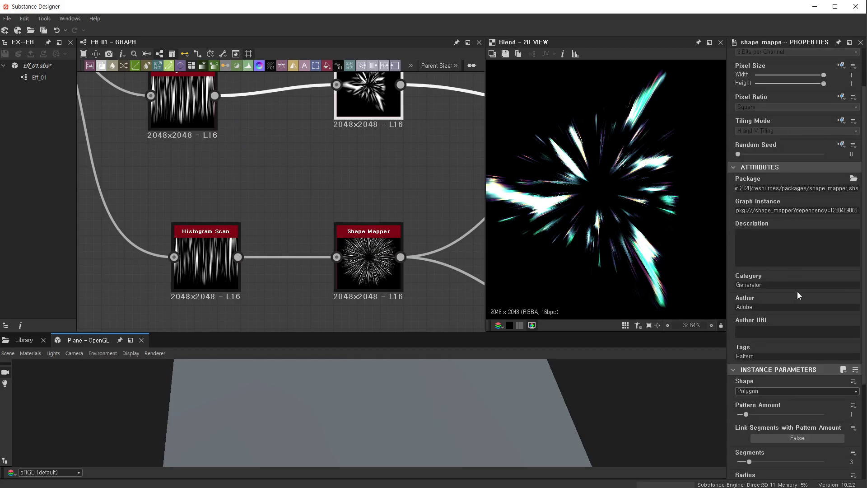
pyautogui.scroll(-2, 817, 347)
# - Set the upper Shape Mapper's Pattern Amount to 2, Segments to 5 and Width to 0.9
pyautogui.moveTo(747, 360); pyautogui.dragTo(755, 362)
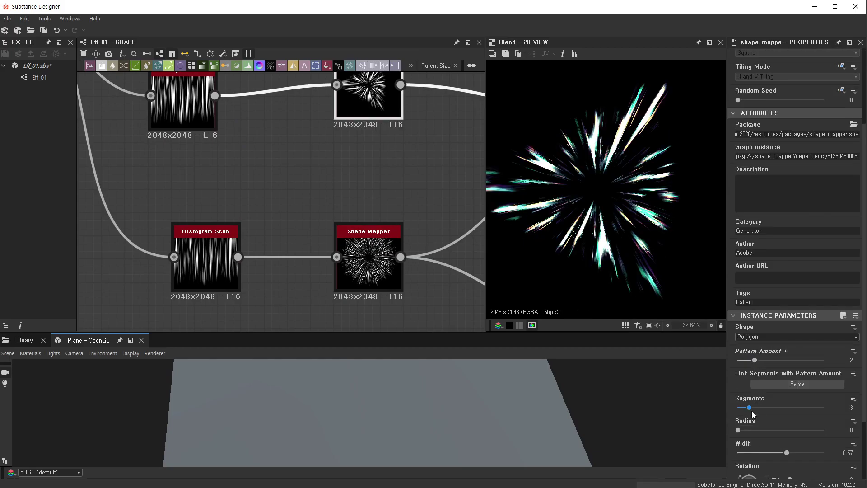
pyautogui.moveTo(751, 411); pyautogui.dragTo(758, 410)
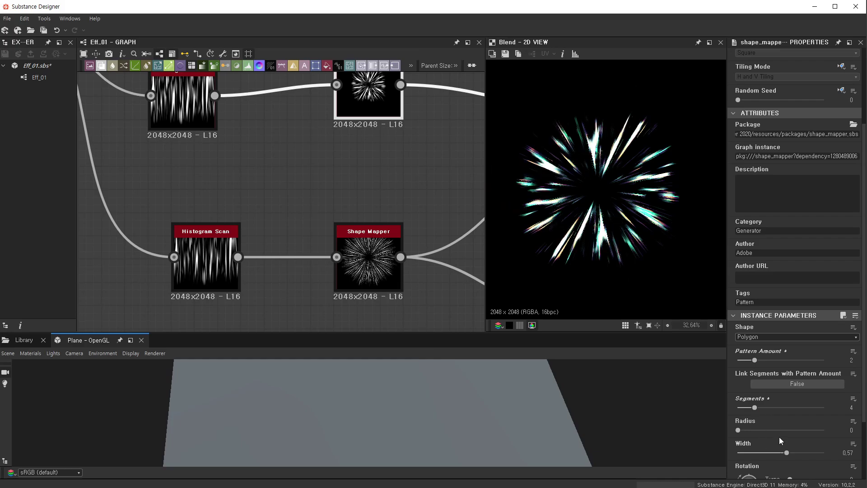
pyautogui.click(762, 408)
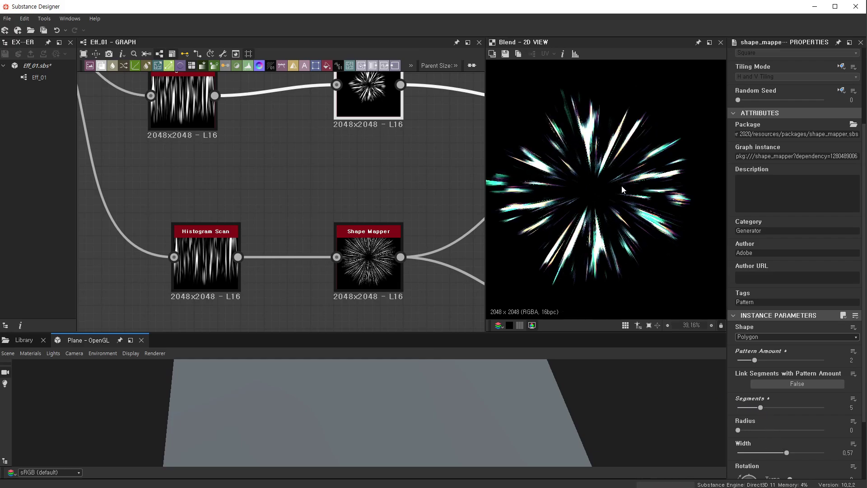
pyautogui.scroll(-3, 628, 228)
pyautogui.moveTo(788, 453); pyautogui.dragTo(815, 453)
pyautogui.scroll(3, 624, 167)
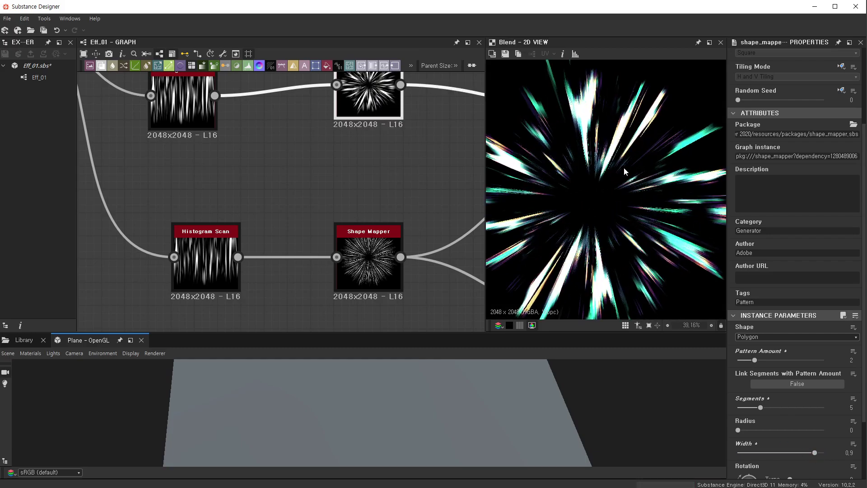
# - Try Flip one on two on the Shape Mapper, then turn it back off
pyautogui.scroll(-1, 622, 178)
pyautogui.scroll(-2, 297, 137)
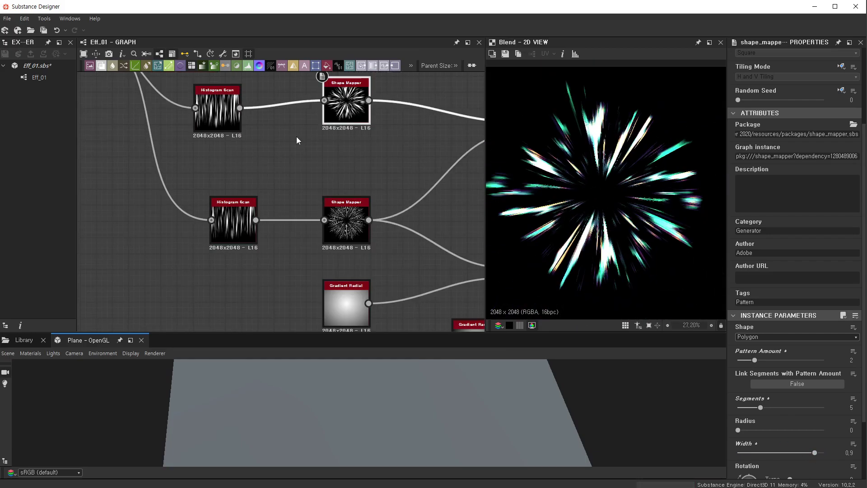
pyautogui.scroll(-1, 296, 137)
pyautogui.scroll(-3, 799, 356)
pyautogui.click(801, 436)
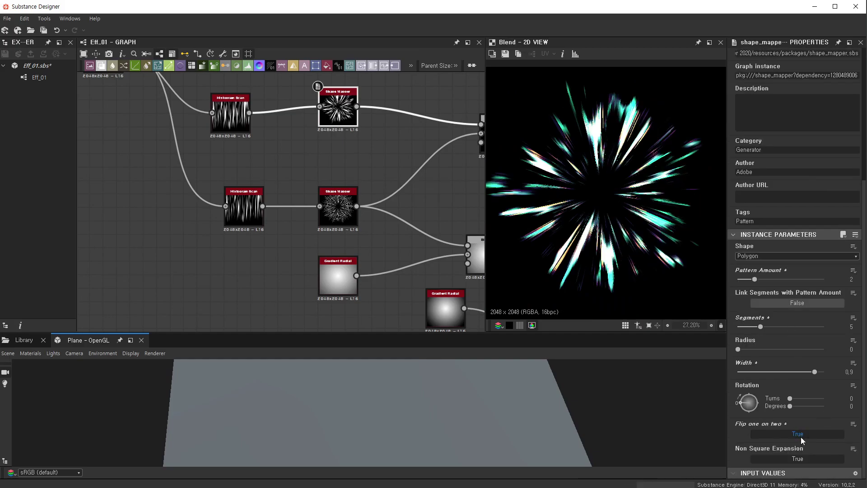
pyautogui.scroll(-3, 620, 155)
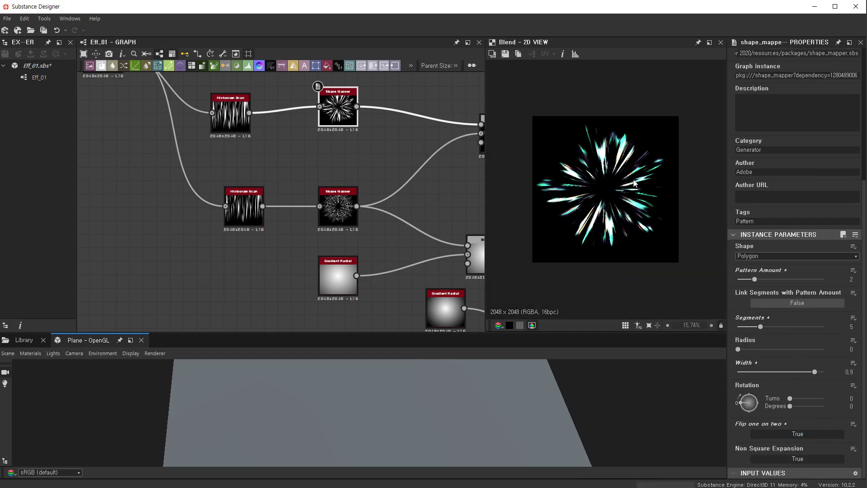
pyautogui.click(773, 433)
pyautogui.scroll(-2, 292, 158)
# - Add a Safe Transform Grayscale node via the 'safe' search and position it
pyautogui.scroll(2, 286, 158)
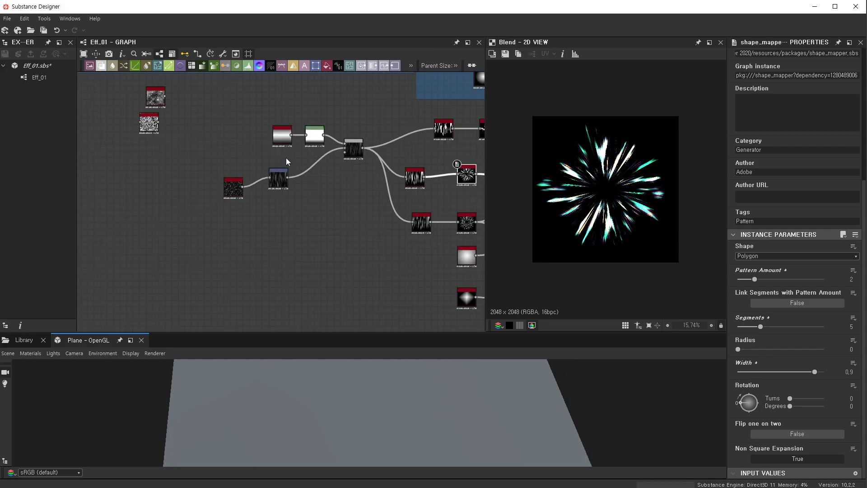
pyautogui.scroll(2, 286, 161)
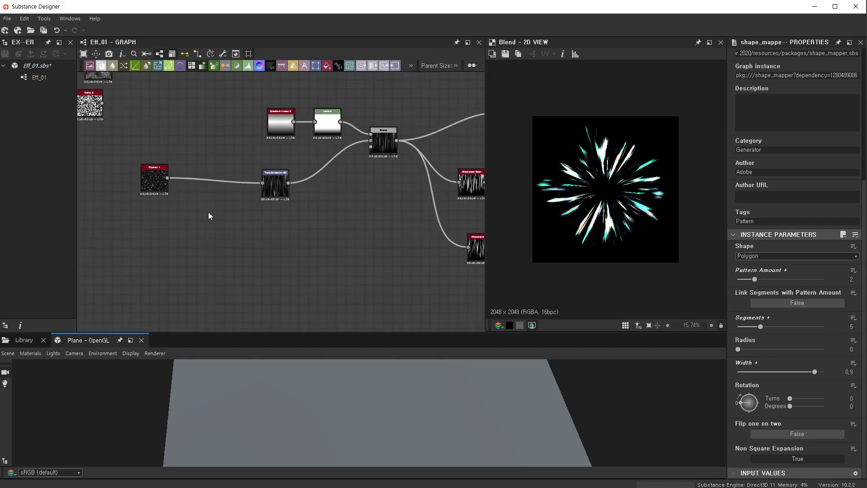
pyautogui.press('space')
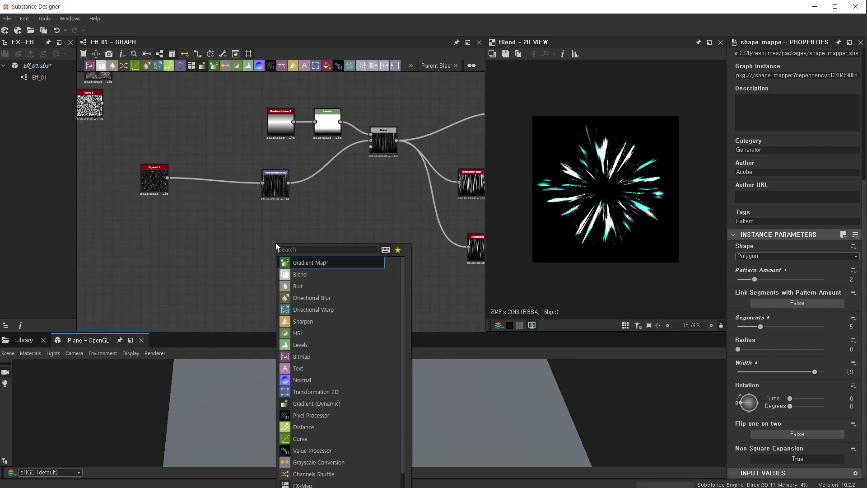
pyautogui.write('safe')
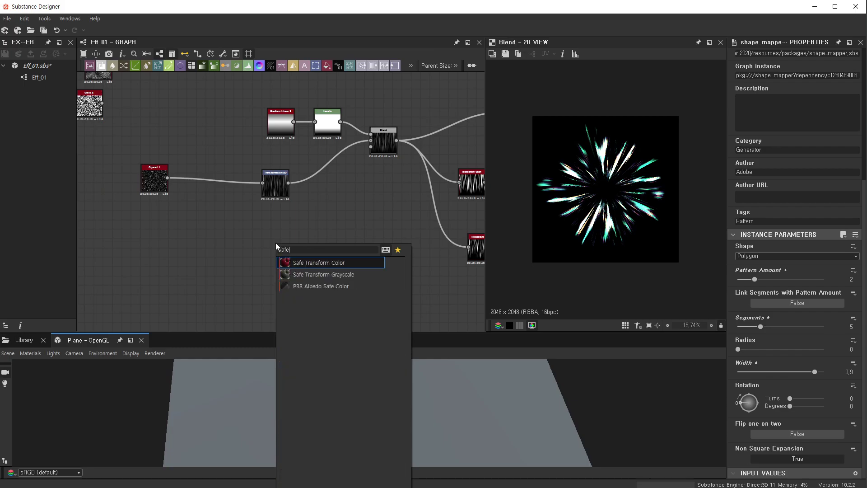
pyautogui.click(310, 275)
pyautogui.moveTo(271, 242); pyautogui.dragTo(210, 206)
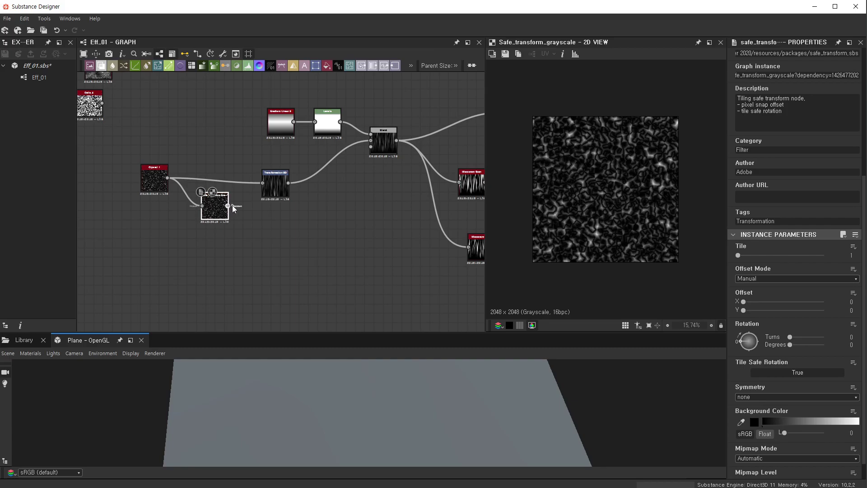
# - Inspect the Transformation 2D node, undoing an accidental preview offset nudge
pyautogui.scroll(3, 185, 226)
pyautogui.scroll(3, 190, 221)
pyautogui.scroll(2, 276, 150)
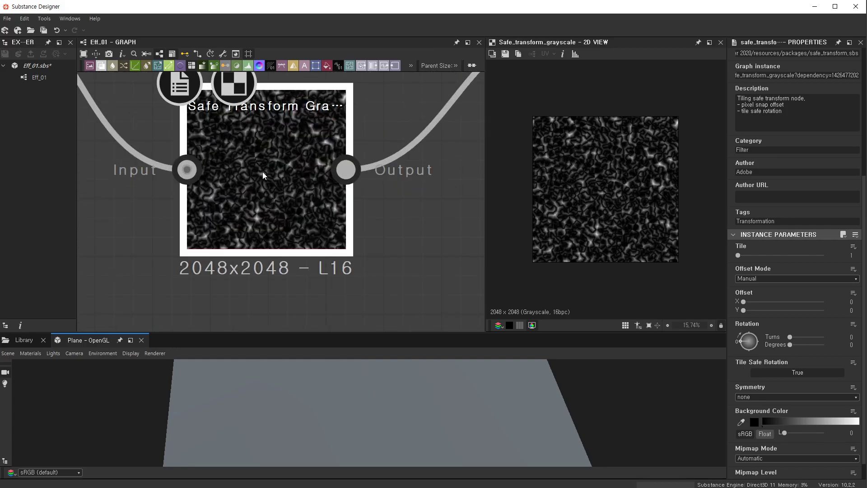
pyautogui.scroll(-5, 264, 185)
pyautogui.click(375, 158)
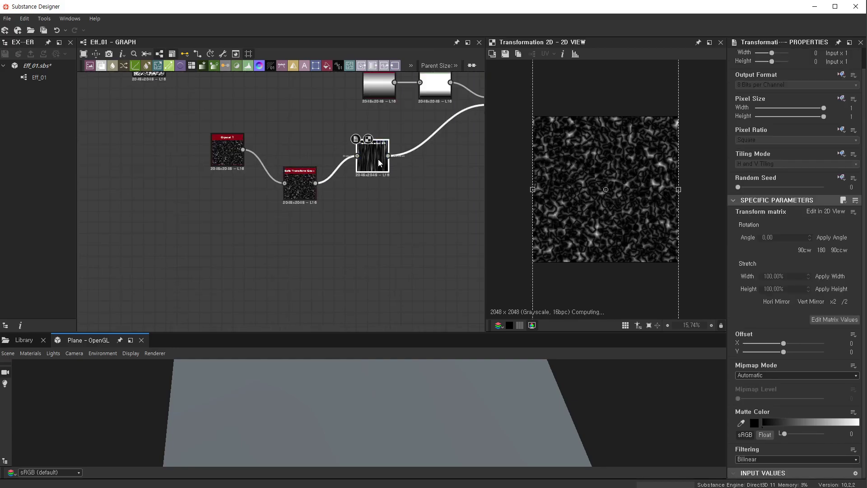
pyautogui.moveTo(646, 234); pyautogui.dragTo(636, 223)
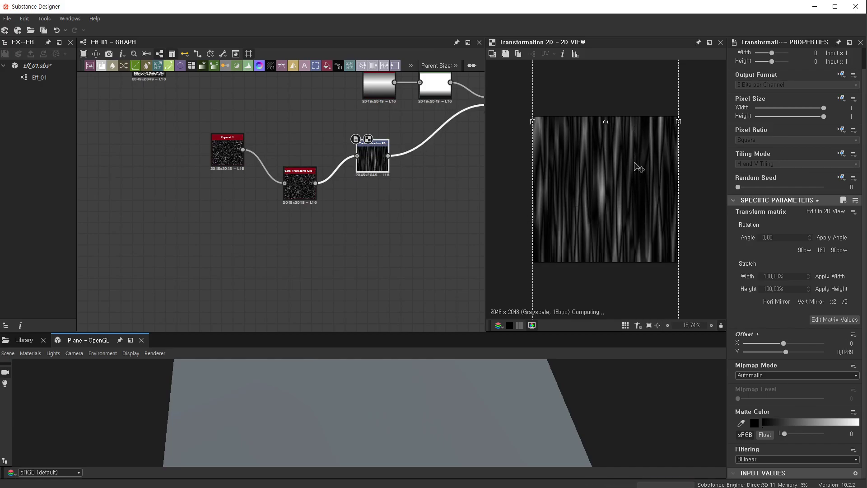
pyautogui.hotkey('ctrl', 'z')
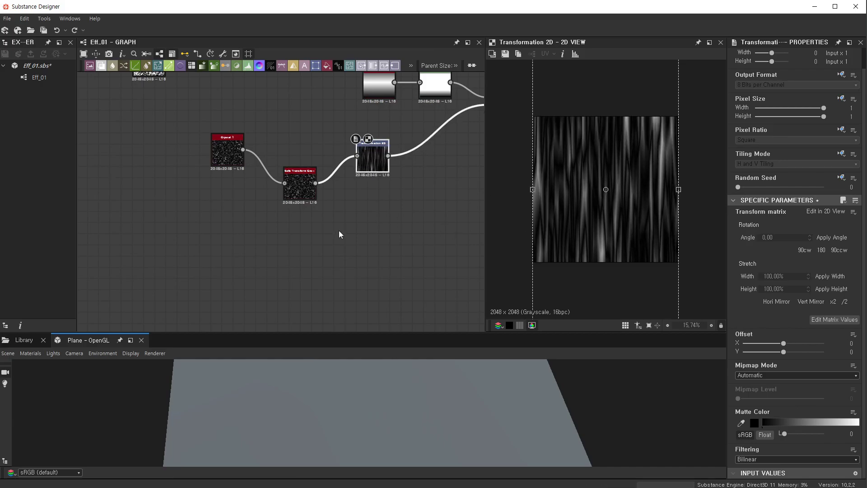
pyautogui.scroll(-2, 346, 216)
pyautogui.scroll(-2, 248, 225)
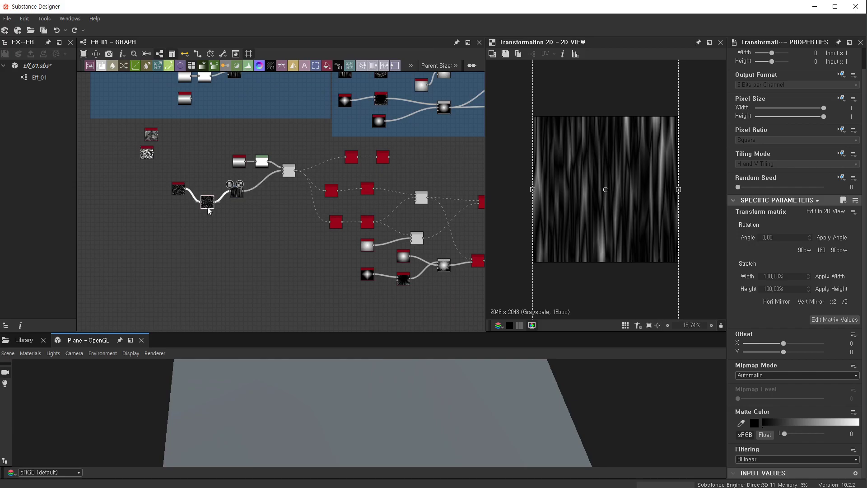
# - Set the Safe Transform offset to X 0.4, Y 0.36 while previewing the Blend
pyautogui.doubleClick(208, 203)
pyautogui.scroll(2, 391, 222)
pyautogui.doubleClick(382, 225)
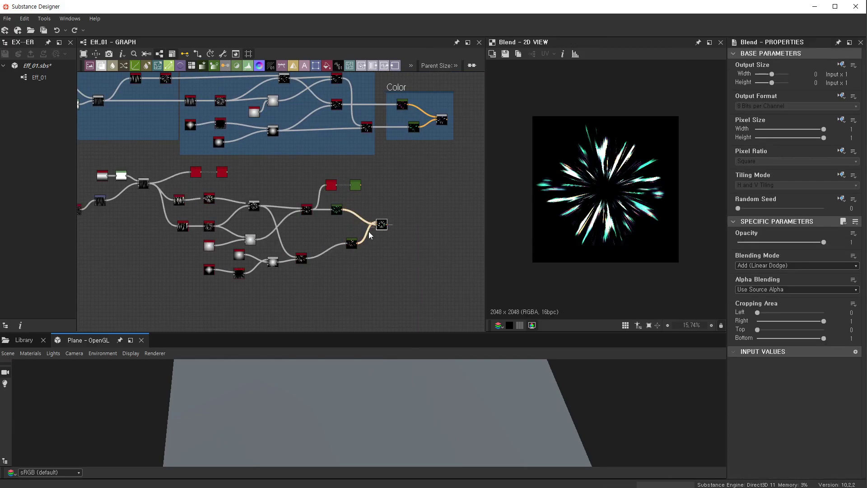
pyautogui.scroll(2, 335, 212)
pyautogui.scroll(2, 269, 191)
pyautogui.click(229, 170)
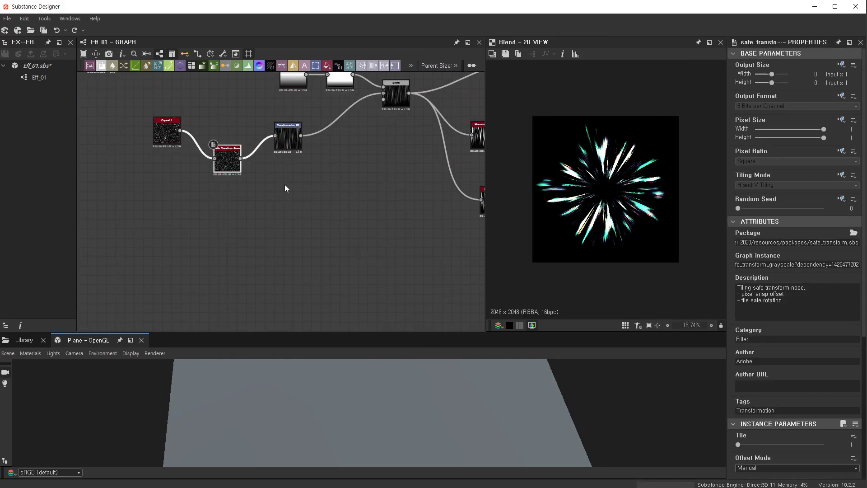
pyautogui.moveTo(747, 342)
pyautogui.mouseDown()
pyautogui.moveTo(758, 341)
pyautogui.moveTo(737, 345)
pyautogui.moveTo(773, 338)
pyautogui.mouseUp()
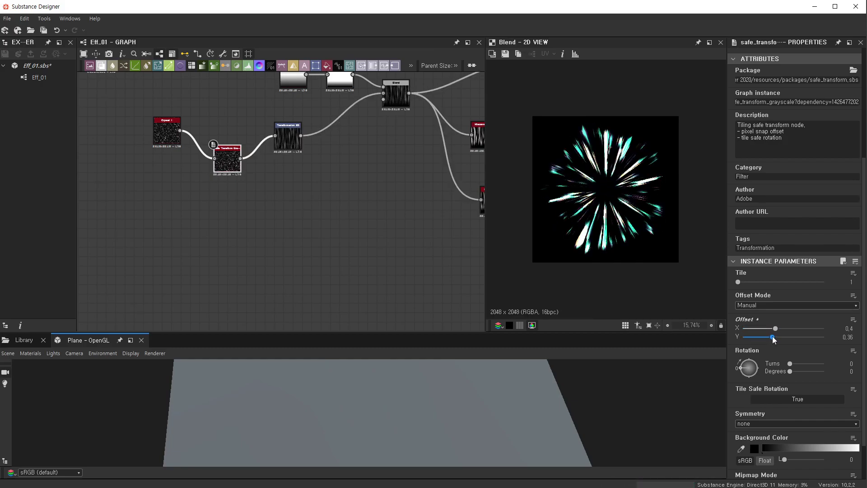
pyautogui.scroll(-2, 399, 185)
pyautogui.scroll(2, 398, 185)
pyautogui.scroll(3, 397, 185)
# - Set the top Shape Mapper to 3 segments and width 0.47
pyautogui.click(299, 133)
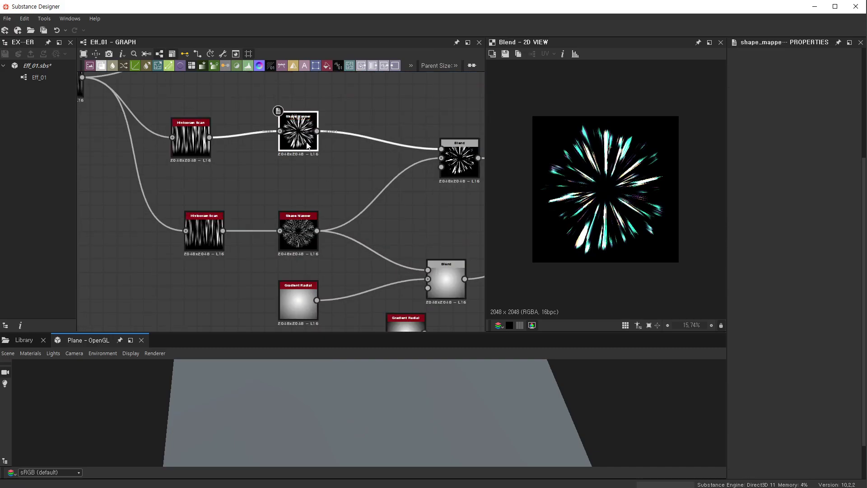
pyautogui.moveTo(761, 358); pyautogui.dragTo(750, 358)
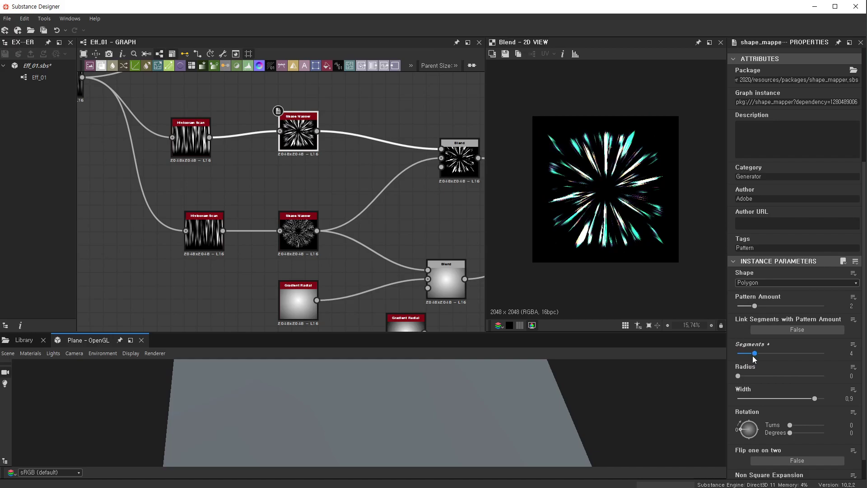
pyautogui.scroll(-1, 776, 367)
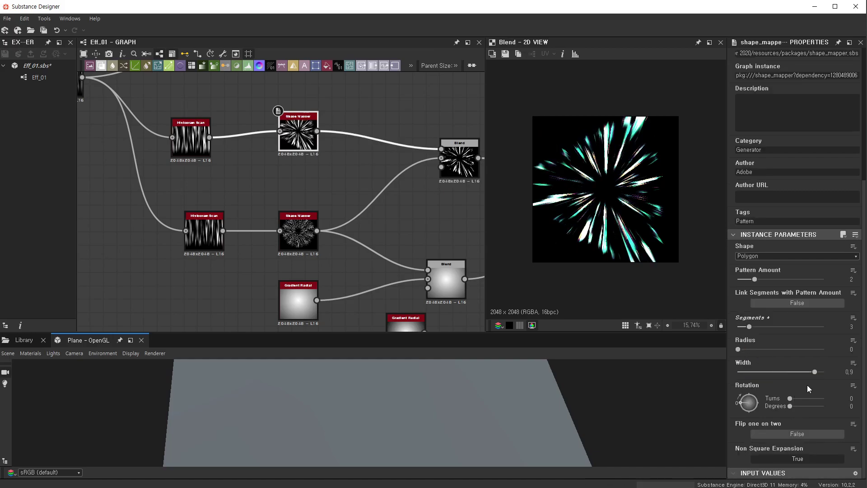
pyautogui.moveTo(815, 372); pyautogui.dragTo(778, 372)
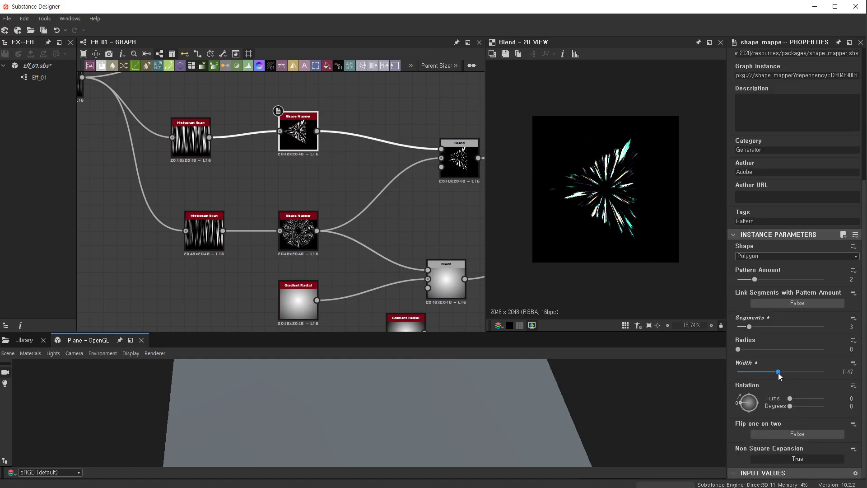
# - Set the top Histogram Scan to position 0.73 and contrast 0.8
pyautogui.click(190, 138)
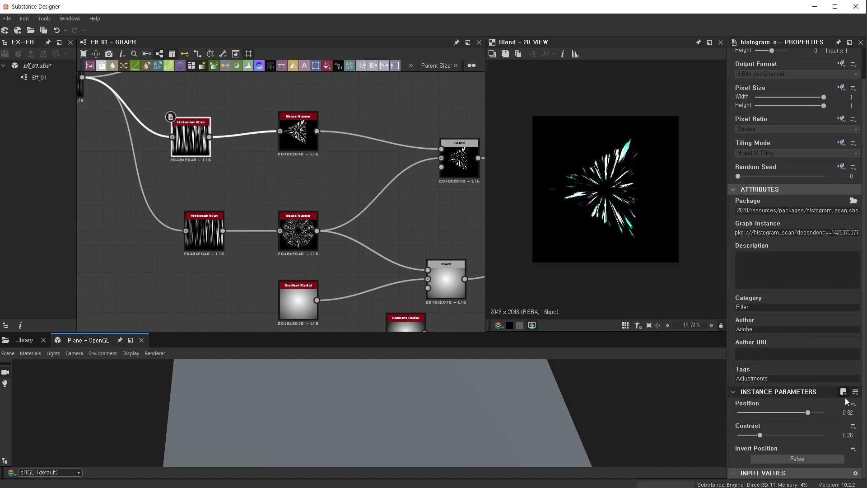
pyautogui.moveTo(812, 413)
pyautogui.mouseDown()
pyautogui.moveTo(791, 413)
pyautogui.moveTo(807, 435)
pyautogui.moveTo(801, 415)
pyautogui.mouseUp()
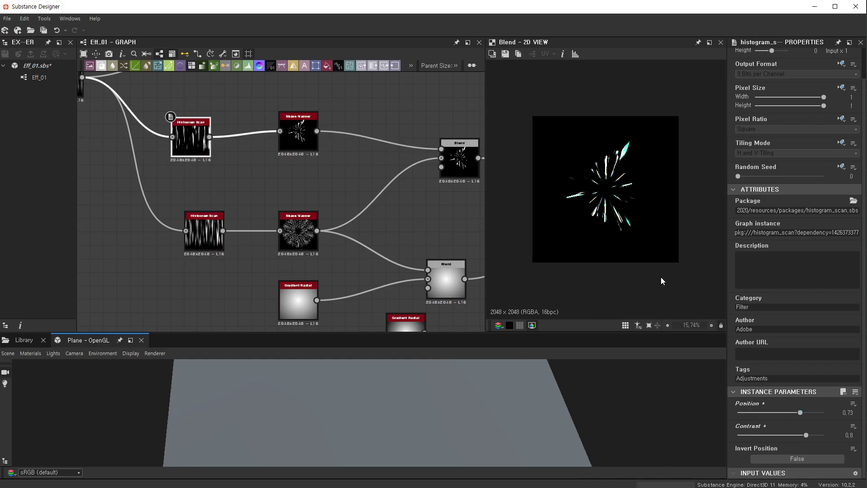
pyautogui.scroll(5, 606, 180)
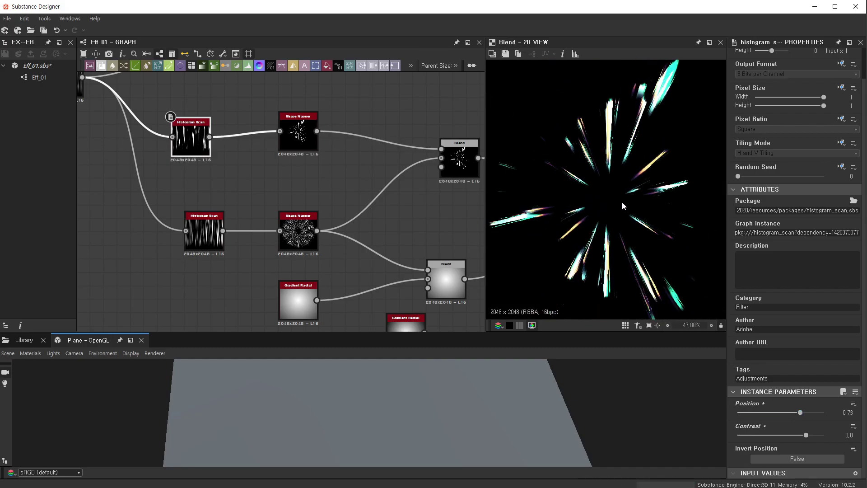
pyautogui.scroll(-5, 253, 208)
pyautogui.scroll(2, 218, 223)
# - Change the Safe Transform offset to X 0.75, Y 0.82 to reshuffle the streaks
pyautogui.moveTo(218, 223); pyautogui.dragTo(257, 221, button='middle')
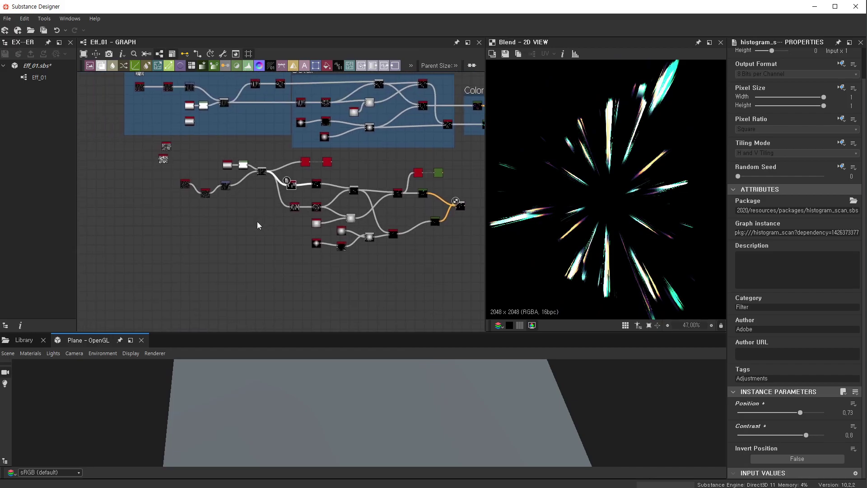
pyautogui.scroll(4, 198, 199)
pyautogui.click(192, 181)
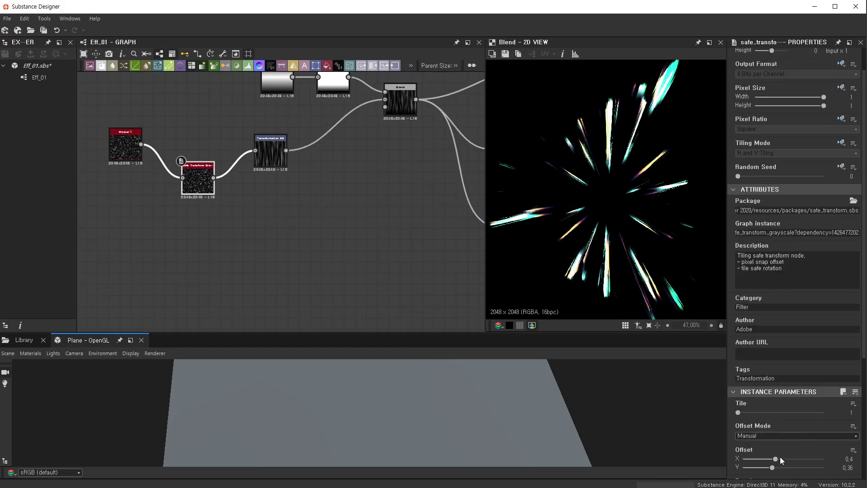
pyautogui.moveTo(773, 467); pyautogui.dragTo(803, 468)
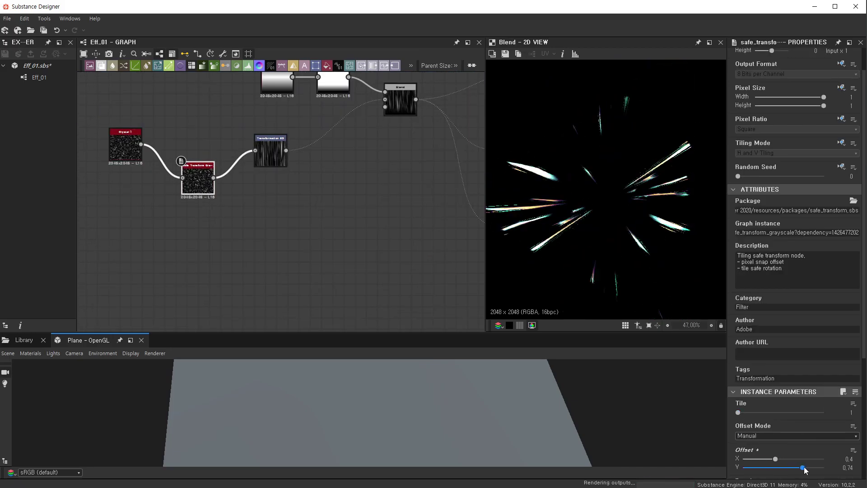
pyautogui.moveTo(811, 470); pyautogui.dragTo(803, 460)
# - Preview the colour Blend node's output
pyautogui.scroll(-5, 633, 201)
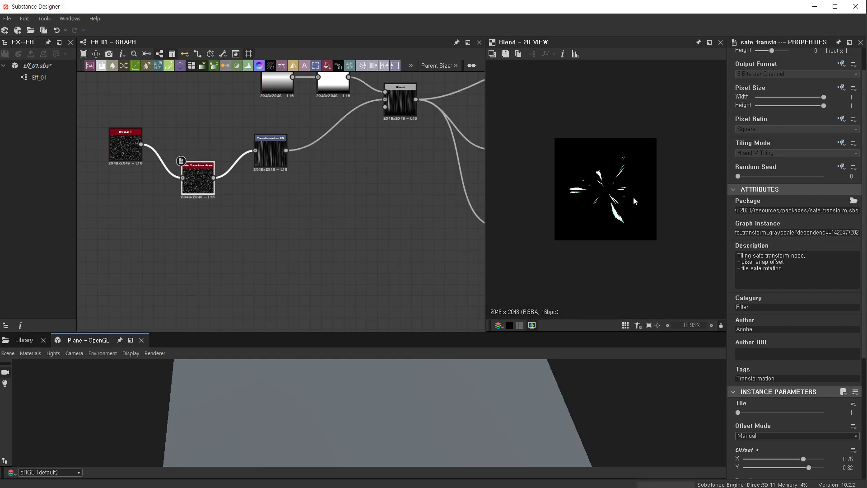
pyautogui.scroll(3, 633, 198)
pyautogui.scroll(2, 635, 199)
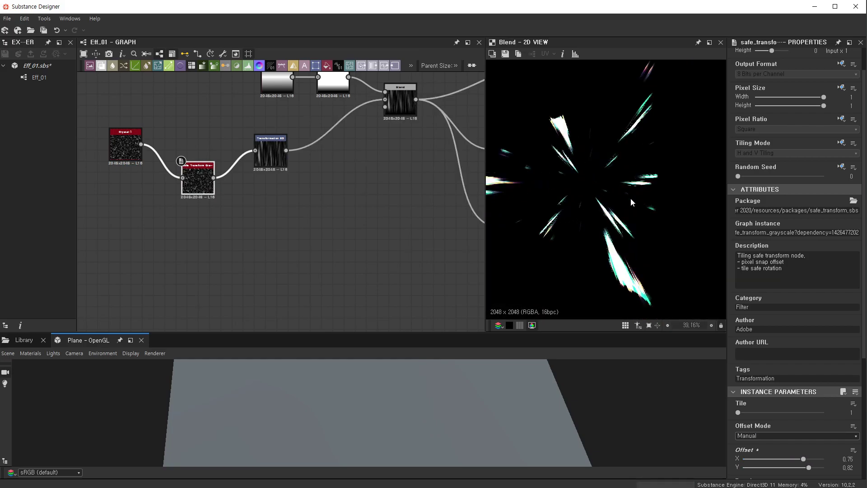
pyautogui.scroll(-4, 400, 238)
pyautogui.scroll(-2, 395, 253)
pyautogui.scroll(2, 395, 253)
pyautogui.scroll(1, 397, 232)
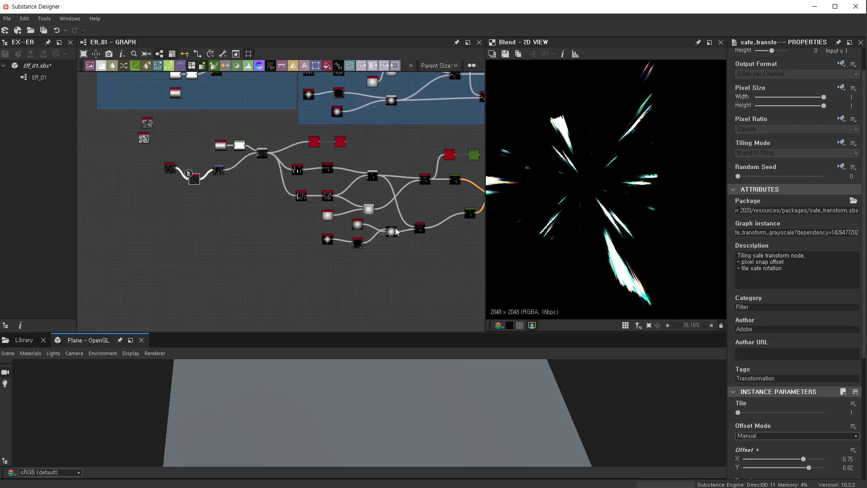
pyautogui.scroll(1, 376, 218)
pyautogui.scroll(1, 378, 218)
pyautogui.scroll(1, 407, 187)
pyautogui.scroll(2, 437, 170)
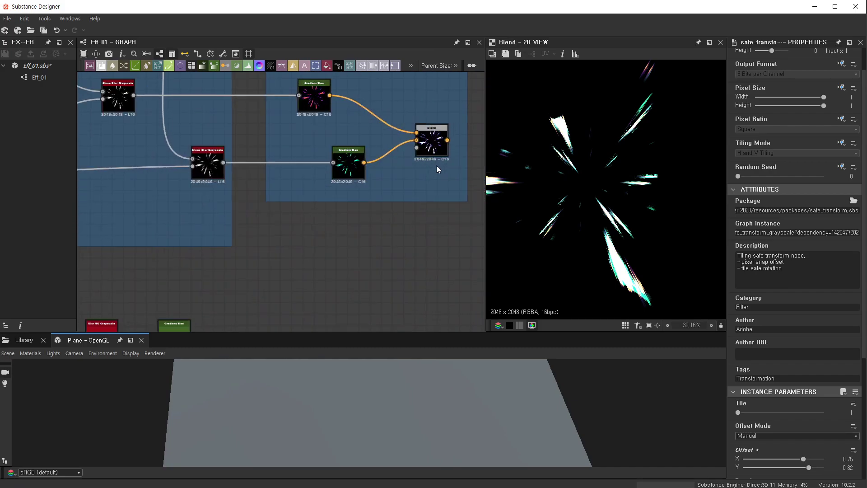
pyautogui.click(433, 149)
pyautogui.scroll(-5, 614, 188)
pyautogui.scroll(3, 606, 185)
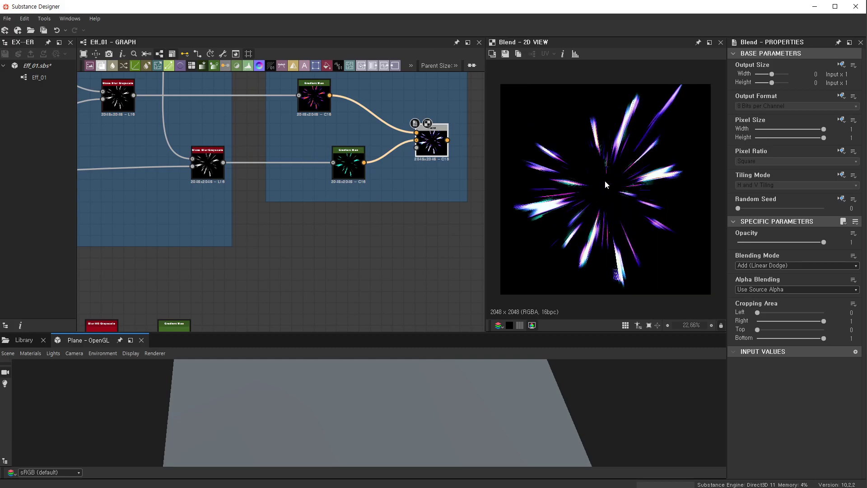
pyautogui.scroll(-1, 322, 245)
pyautogui.scroll(-2, 379, 226)
# - Preview the lower Blend node's combined output with the whole graph centred
pyautogui.click(416, 290)
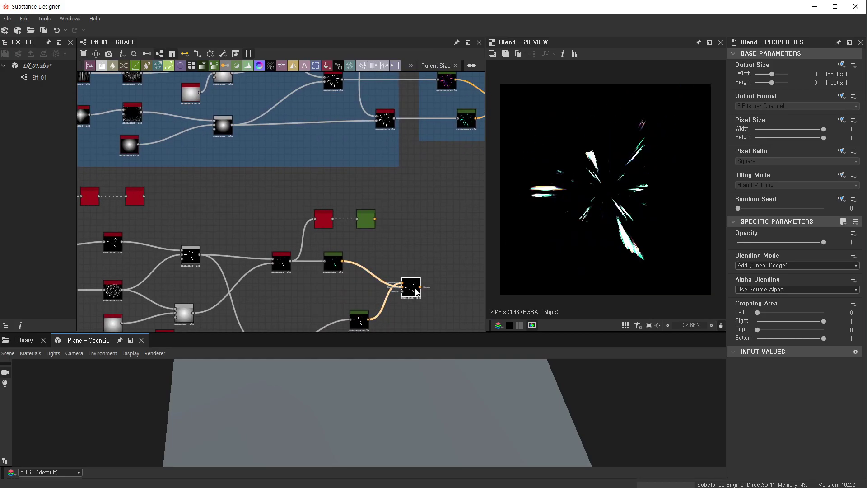
pyautogui.scroll(-2, 416, 290)
pyautogui.scroll(-1, 223, 204)
pyautogui.scroll(1, 137, 119)
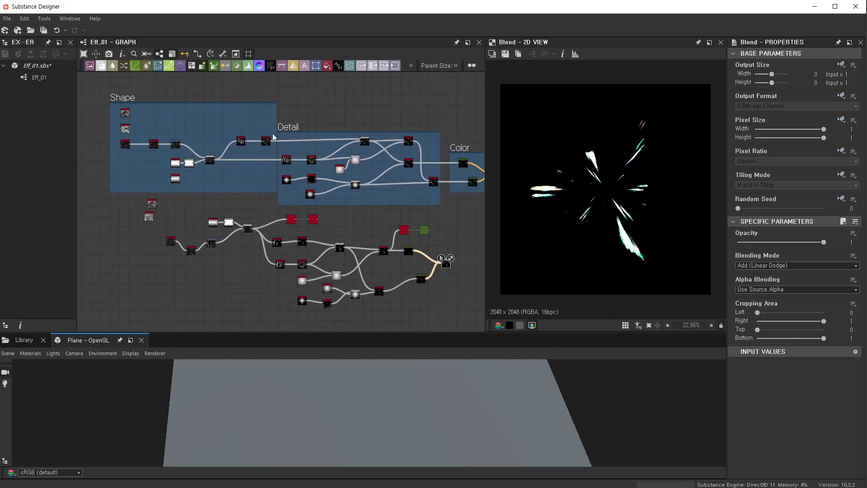
pyautogui.moveTo(364, 196); pyautogui.dragTo(339, 194, button='middle')
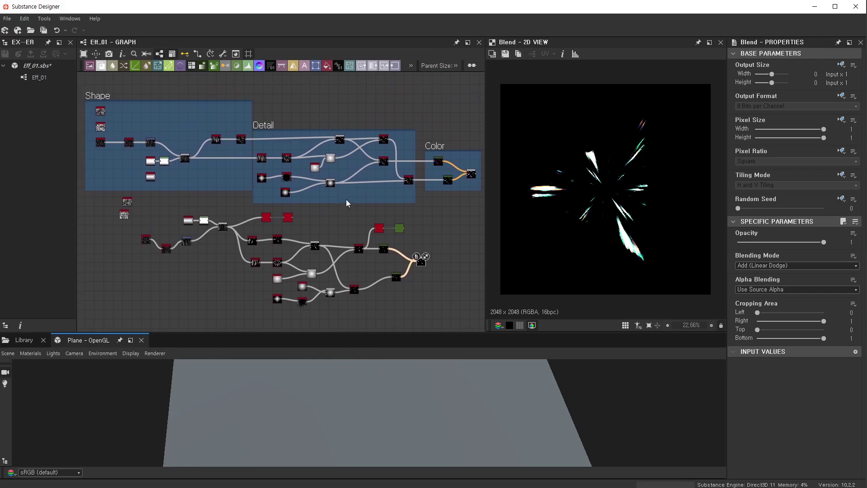